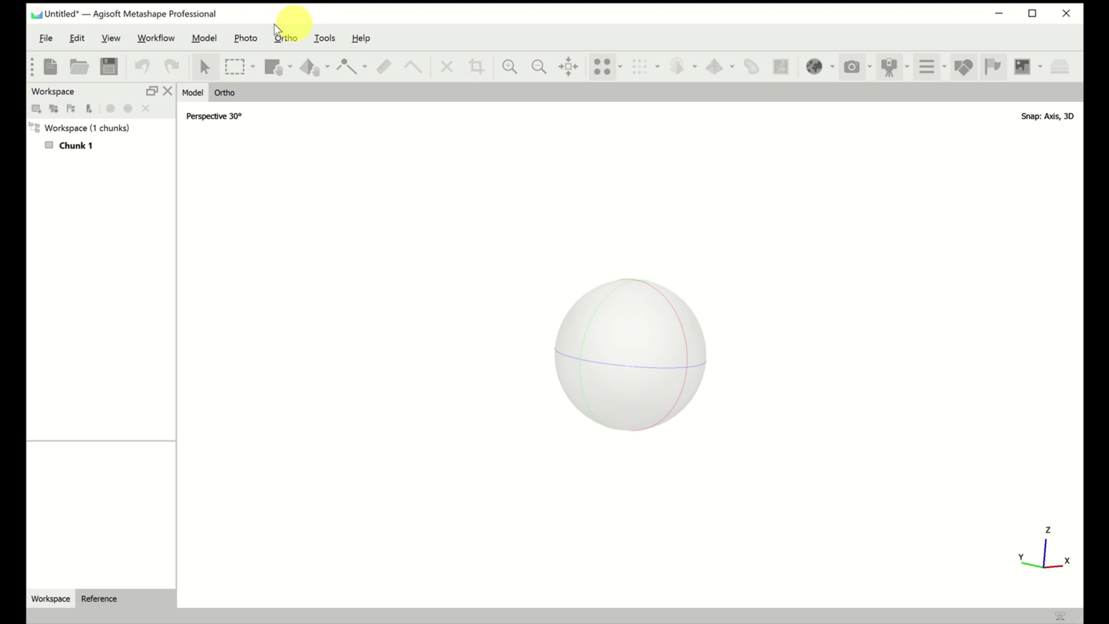
Set the interface theme to Dark in the program preferences and apply it.
left_click(324, 38)
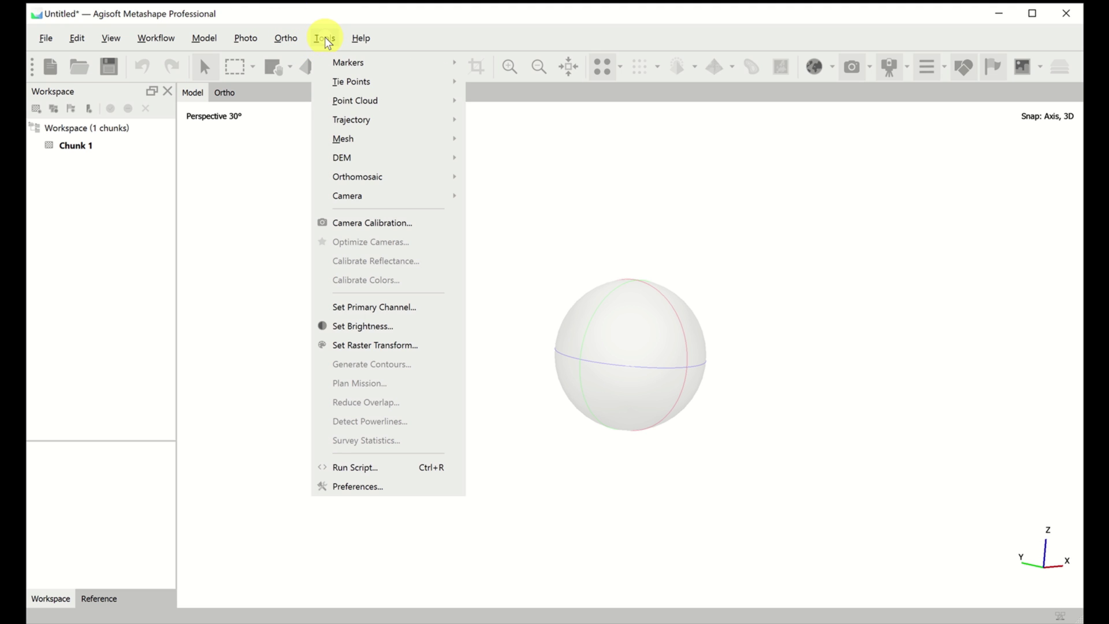
left_click(350, 481)
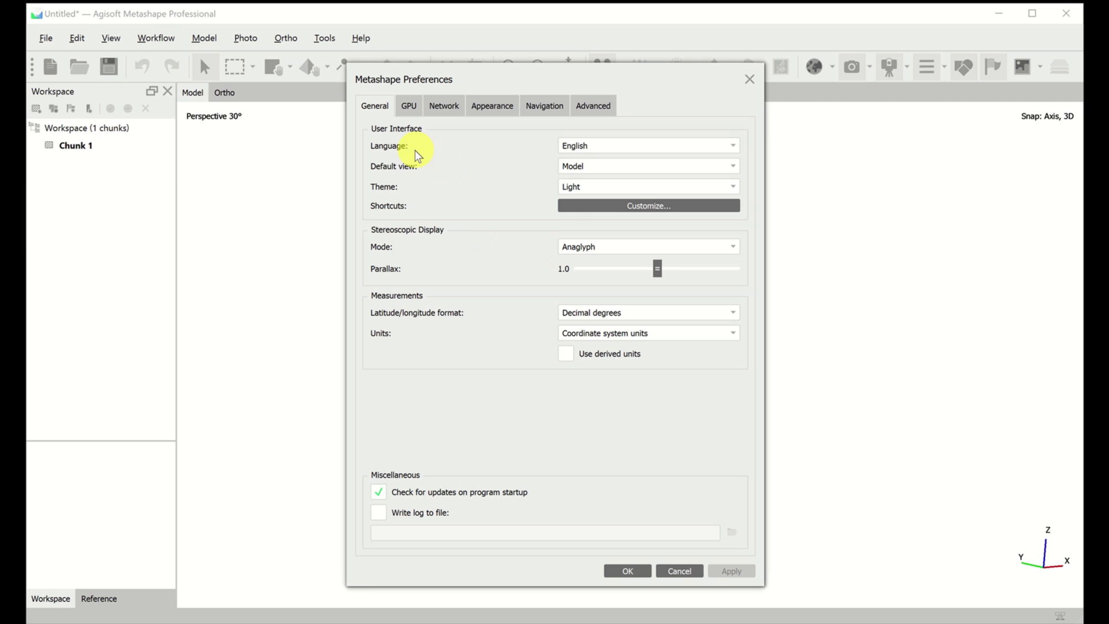
left_click(585, 186)
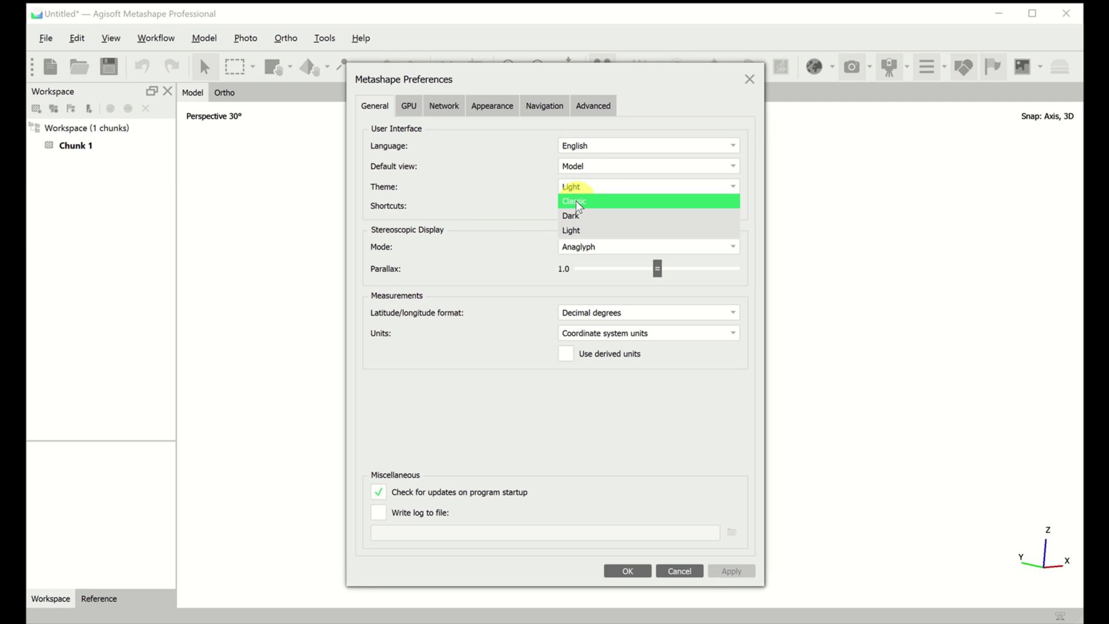
left_click(573, 215)
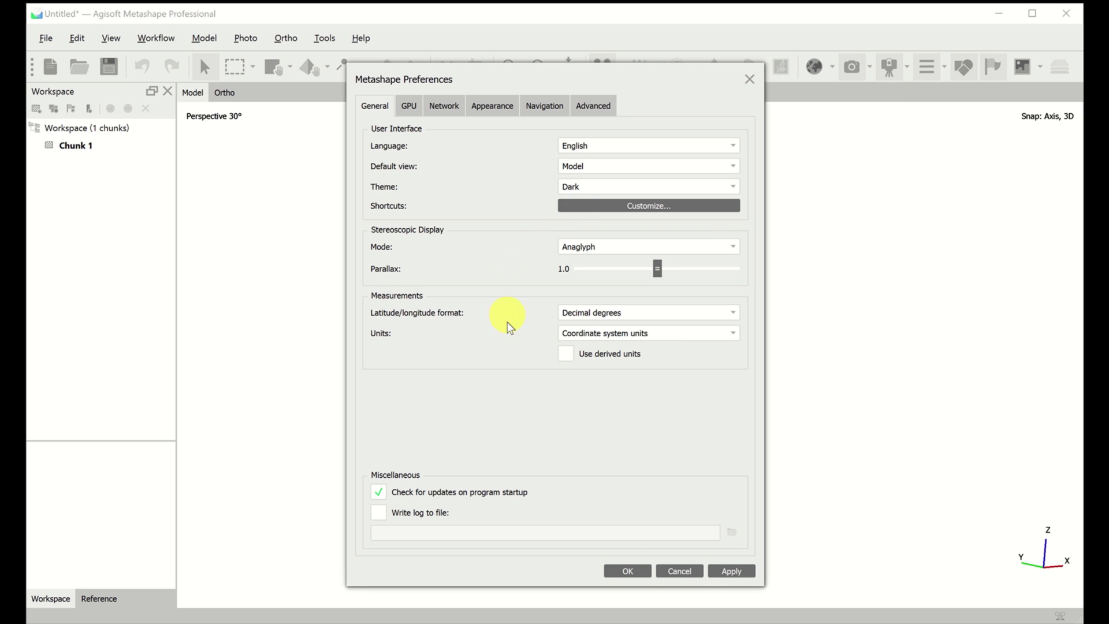
left_click(729, 571)
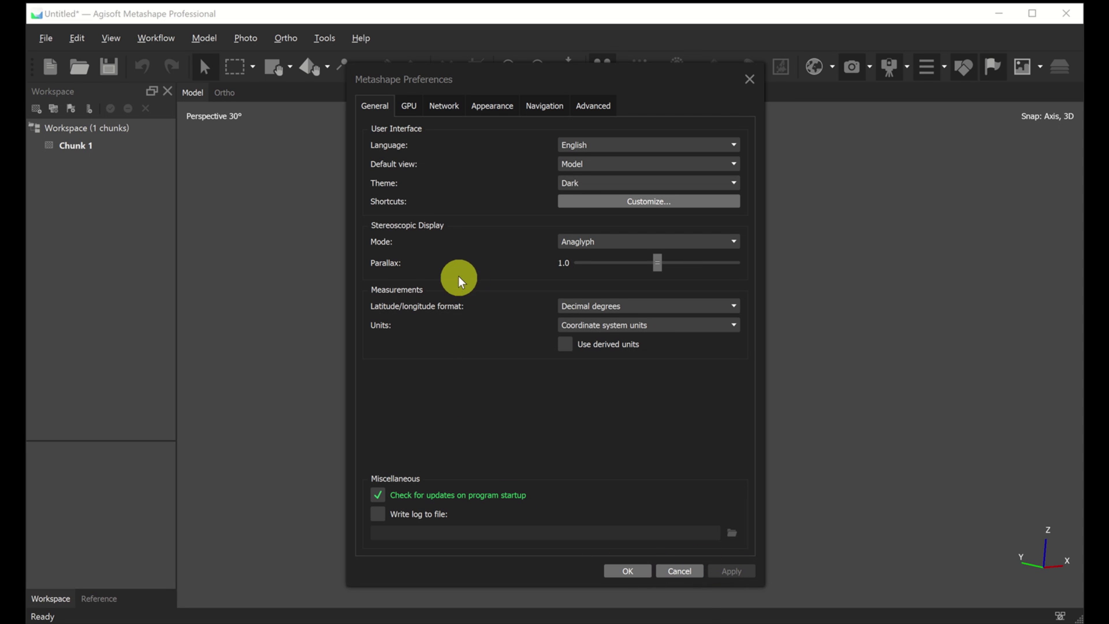
Customize the keyboard shortcuts, assigning A to the Navigation action in the Model group.
left_click(623, 200)
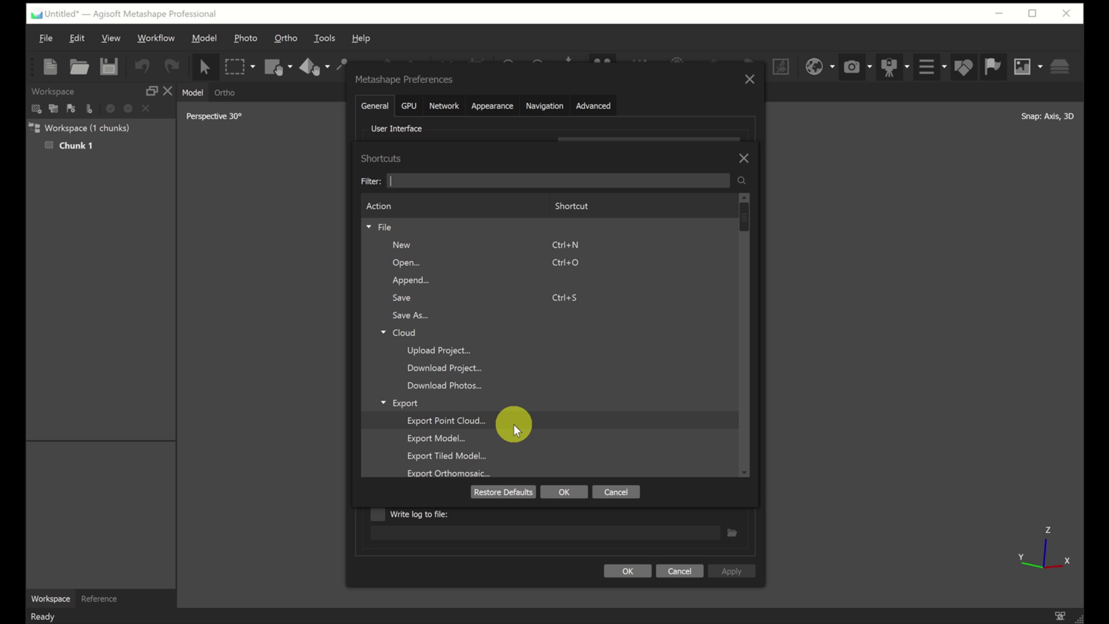
scroll(514, 424, "down", 1)
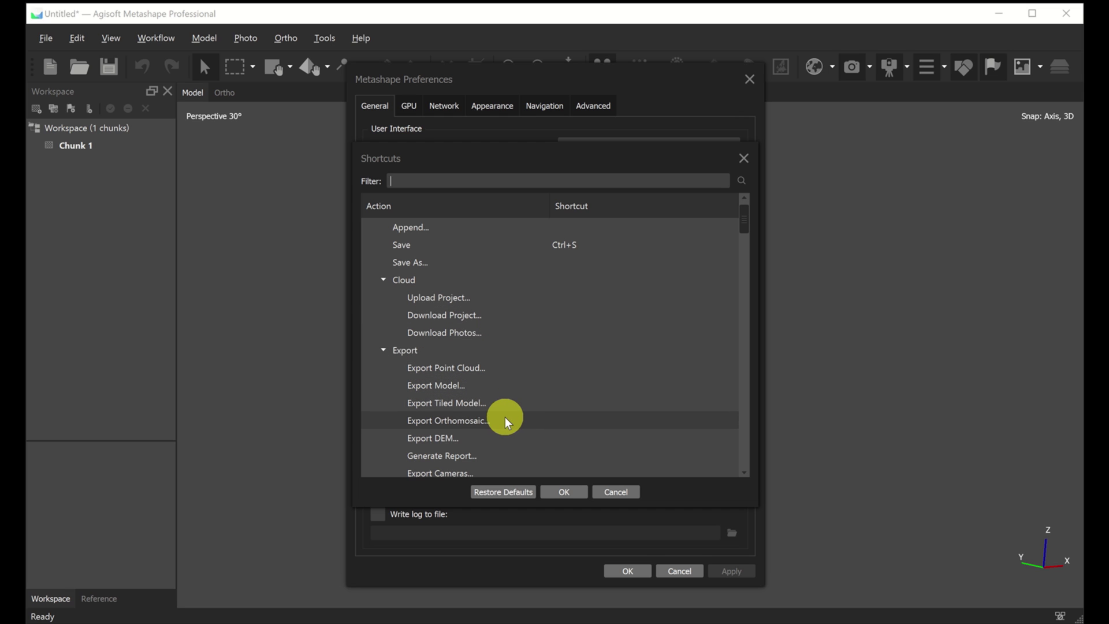
scroll(504, 415, "down", 2)
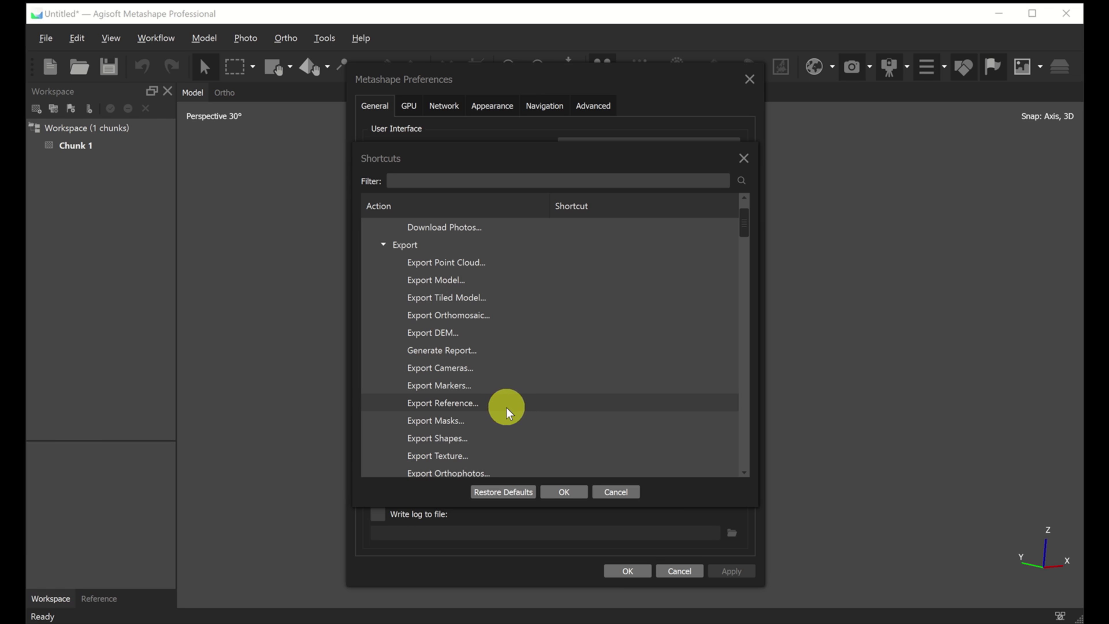
scroll(507, 408, "down", 3)
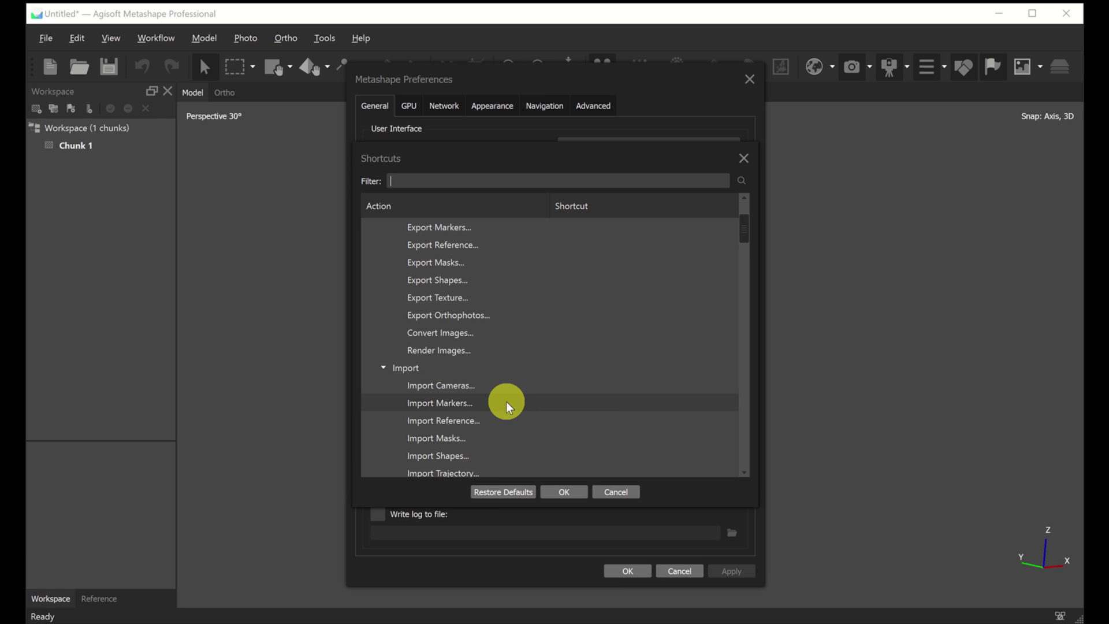
scroll(505, 407, "down", 2)
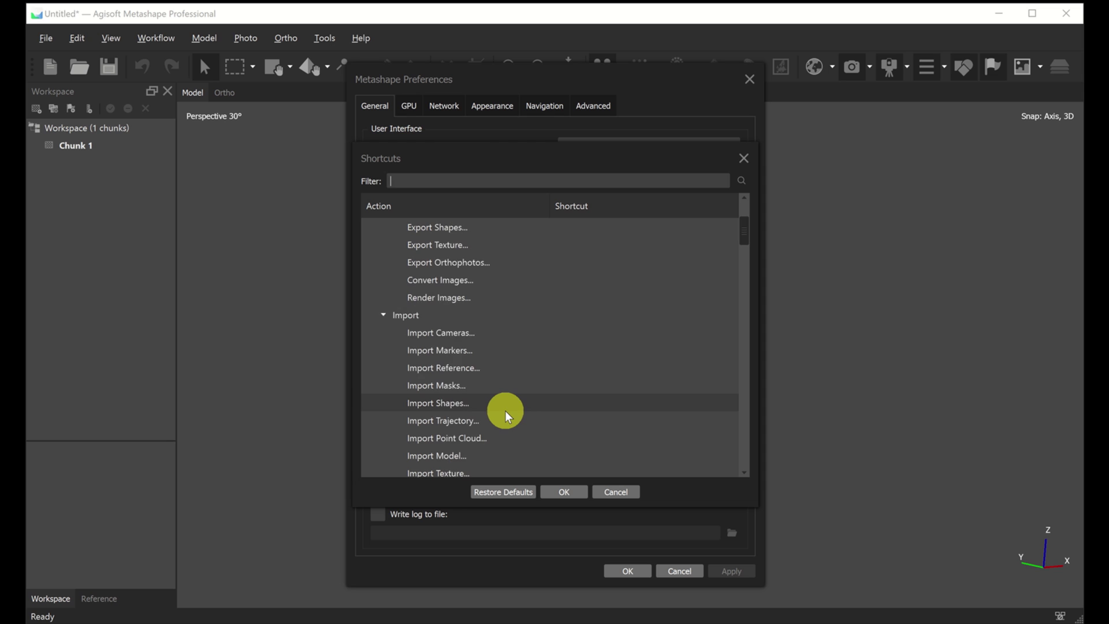
scroll(505, 406, "down", 8)
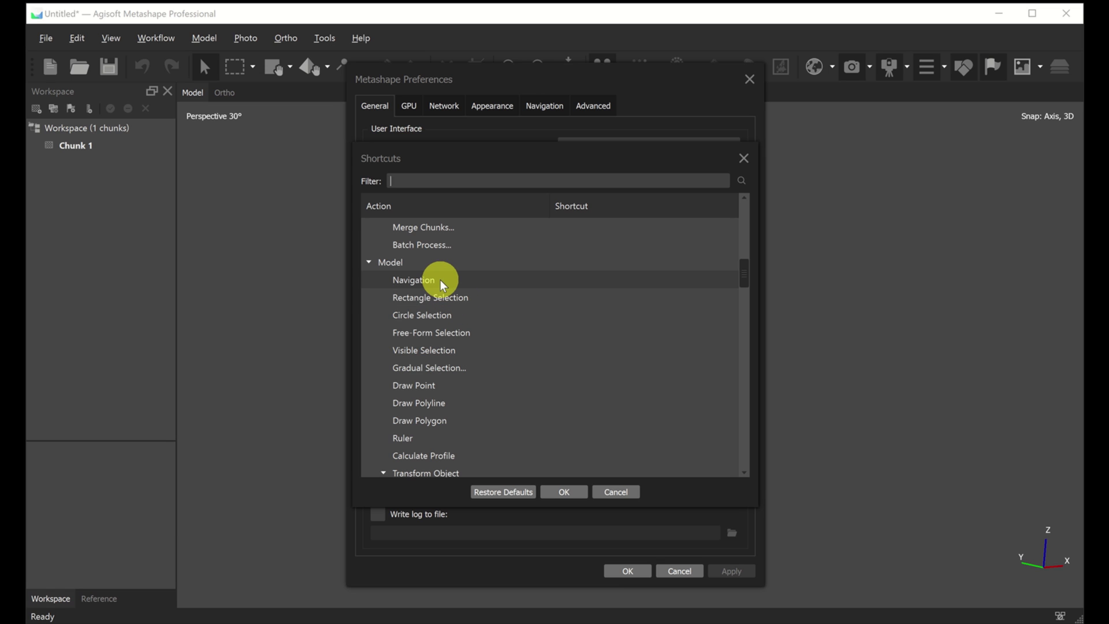
double_click(562, 278)
key("a")
left_click(711, 279)
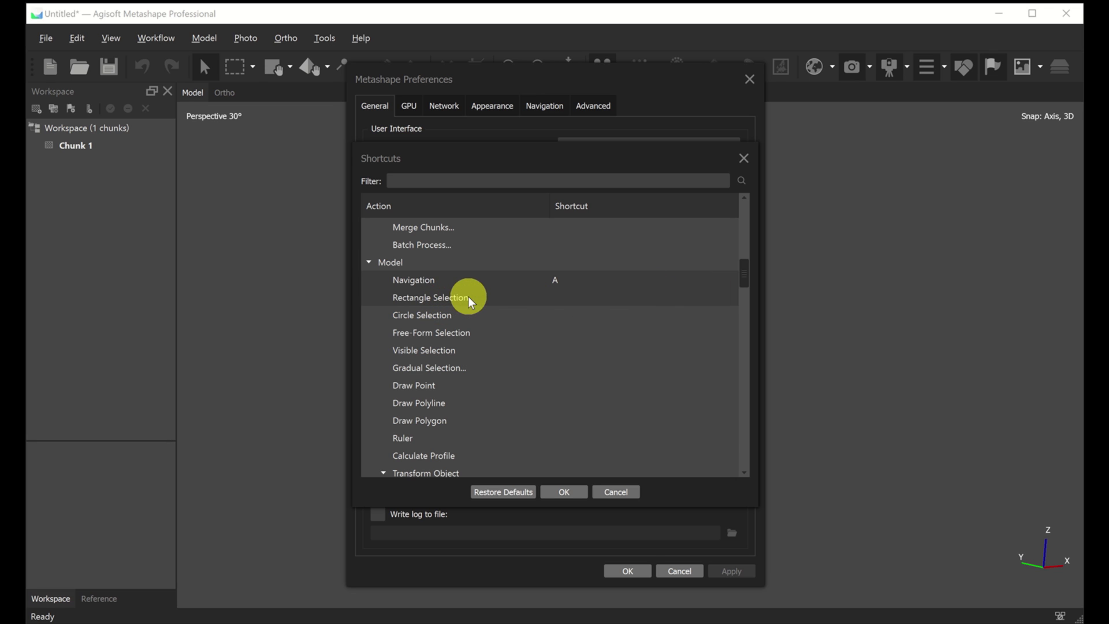
Assign the shortcut Q to the Rectangle Selection action in the Model group.
double_click(562, 297)
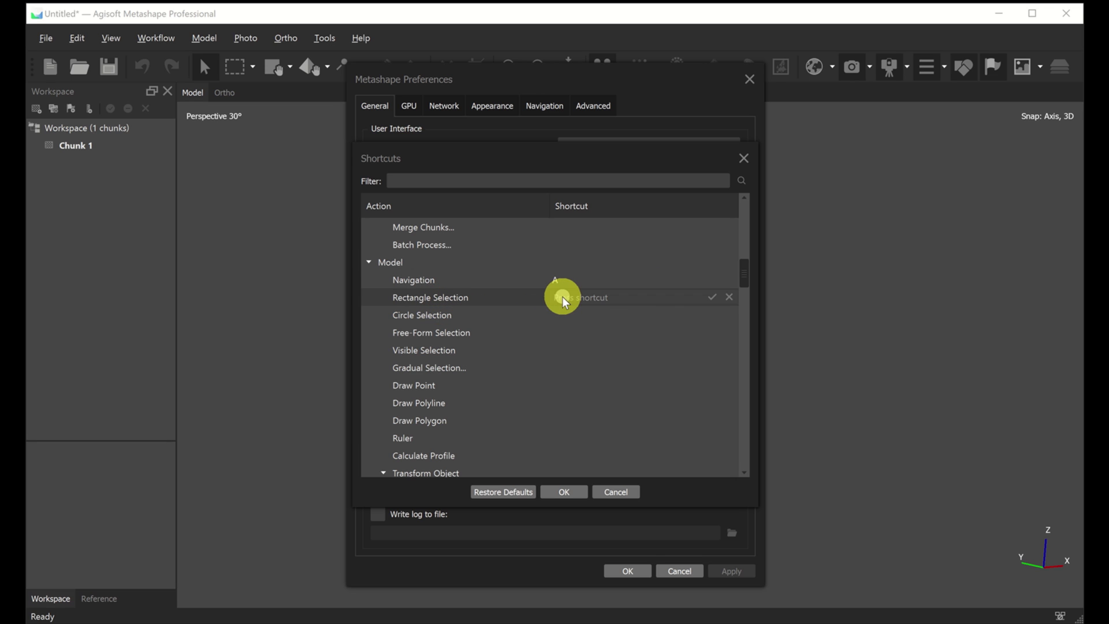
key("q")
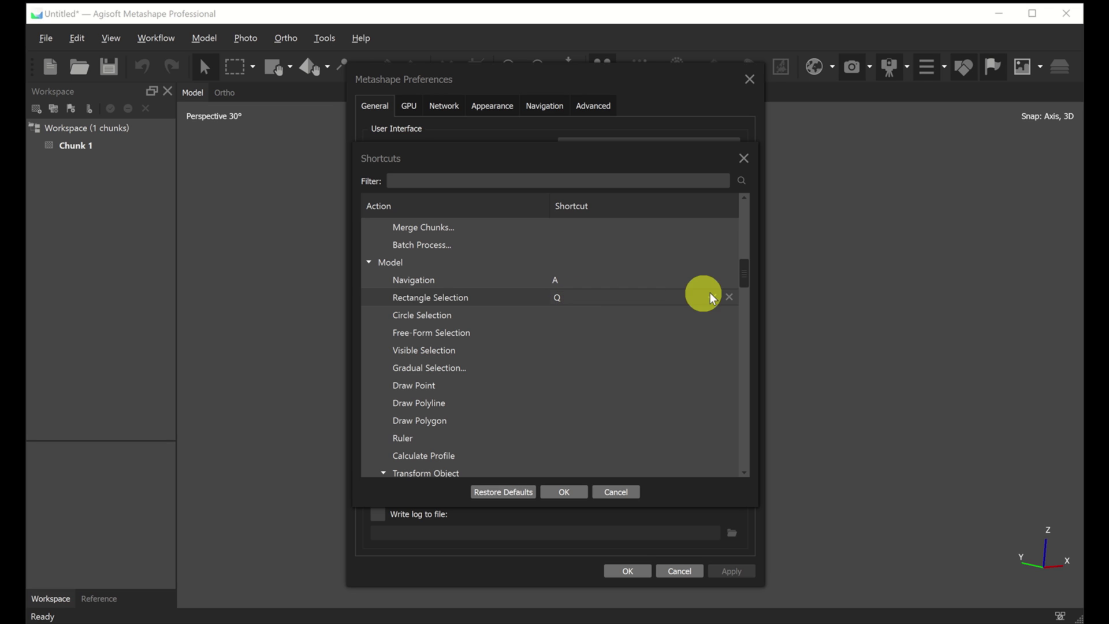
left_click(713, 298)
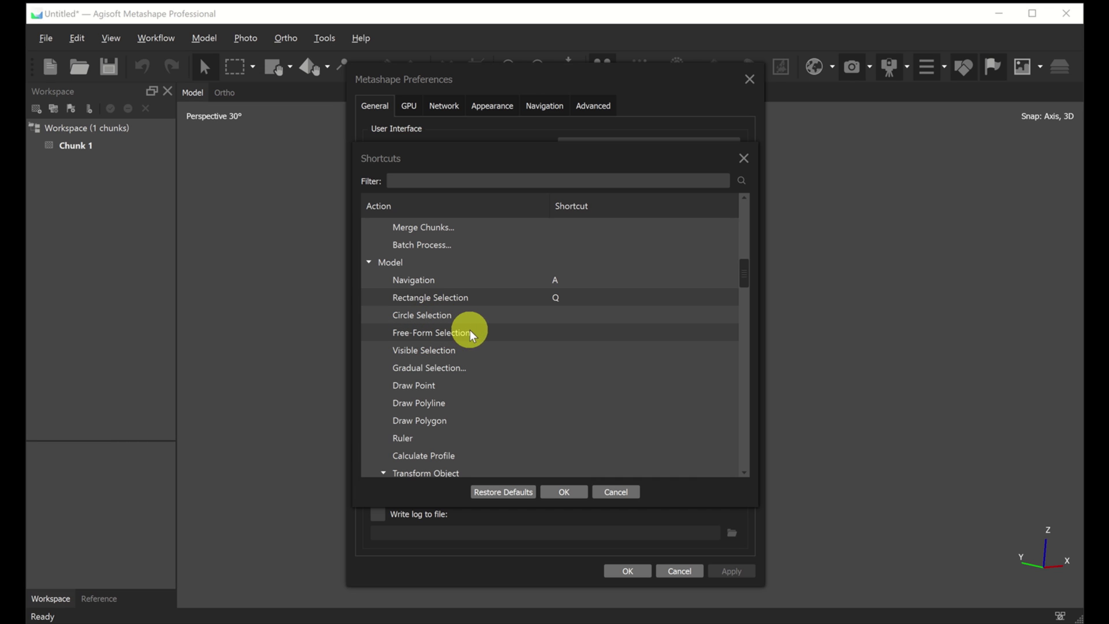
Assign the shortcut W to Free-Form Selection in the Model group, removing it from the Magic Wand action.
left_click(560, 331)
double_click(567, 330)
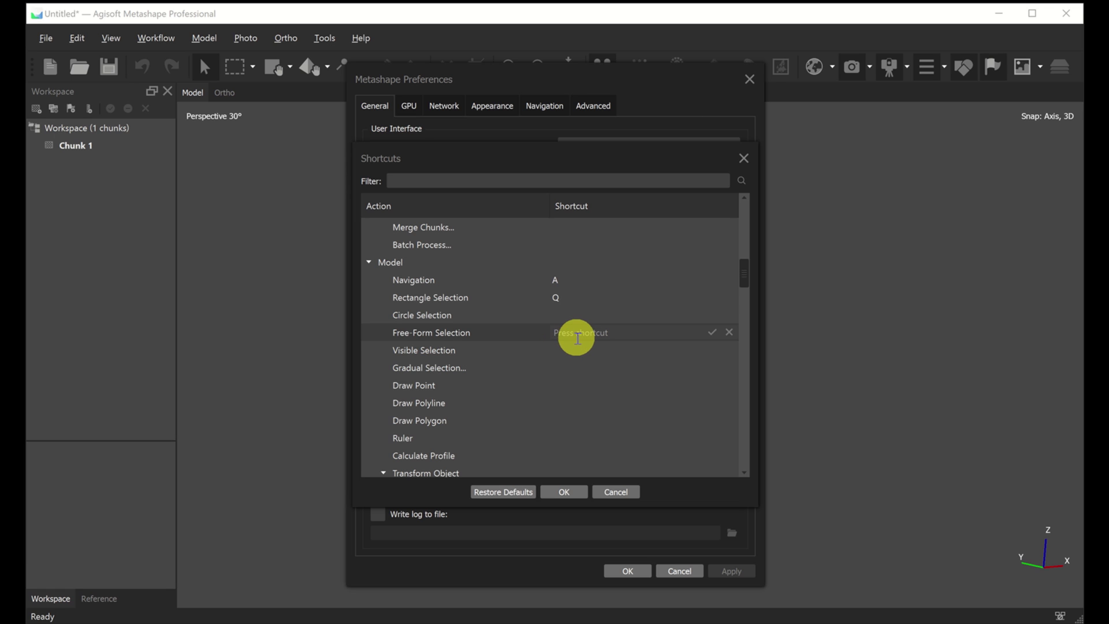
key("w")
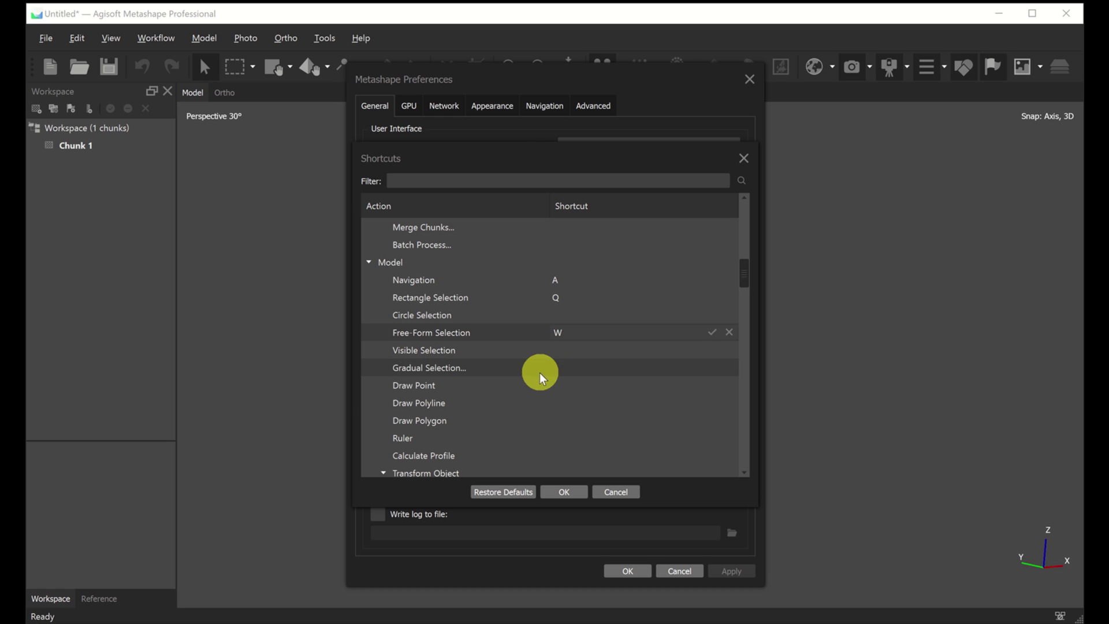
scroll(541, 370, "down", 1)
left_click(713, 287)
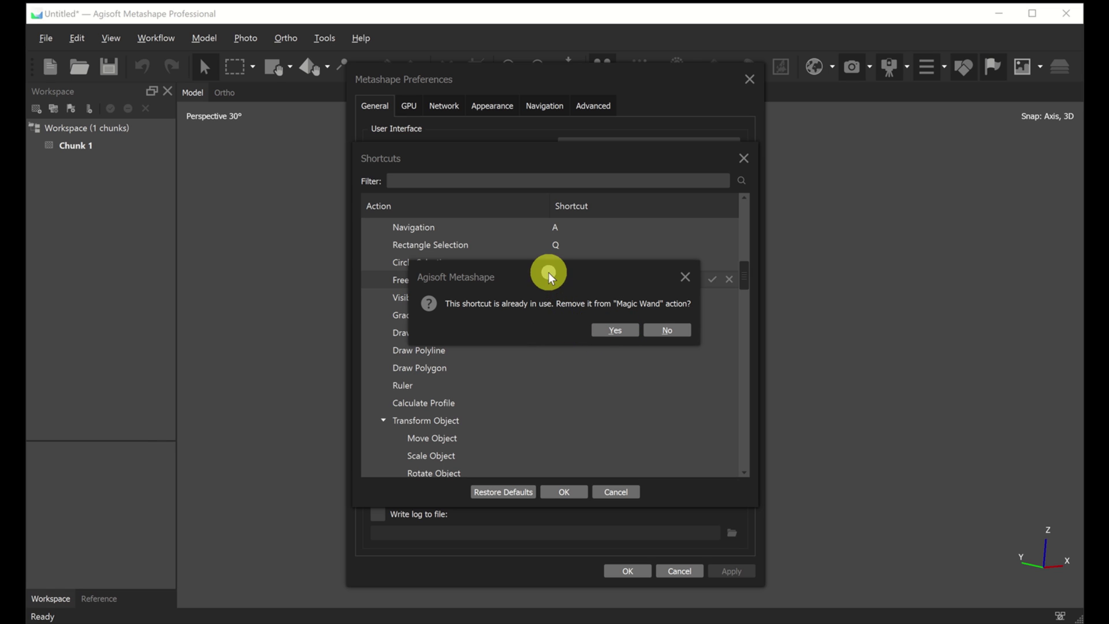
left_click_drag(549, 272, 560, 336)
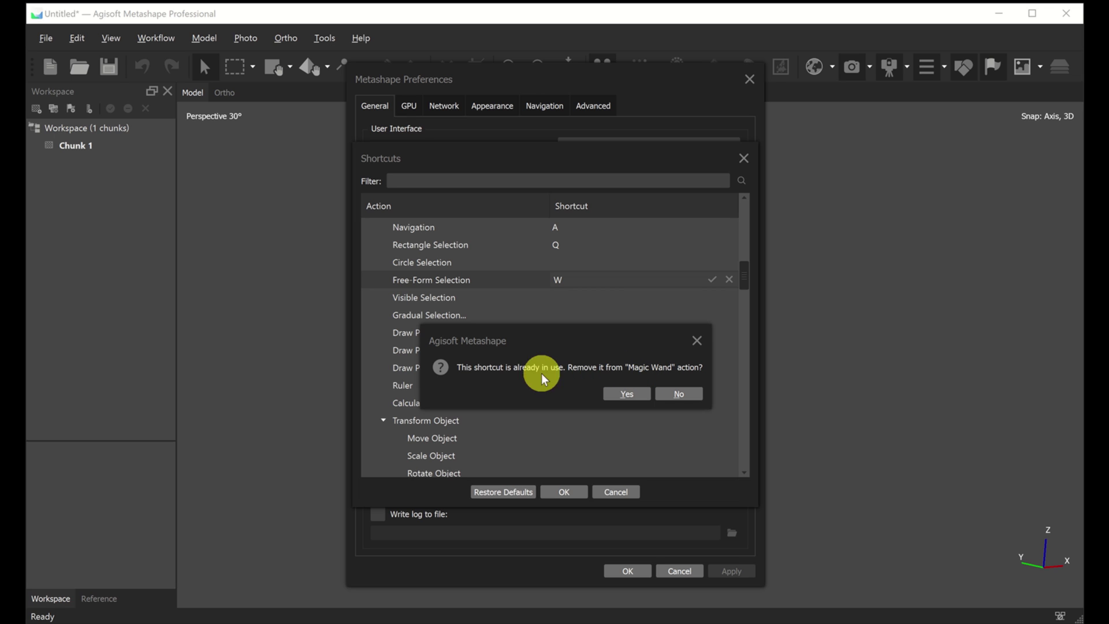
left_click(625, 395)
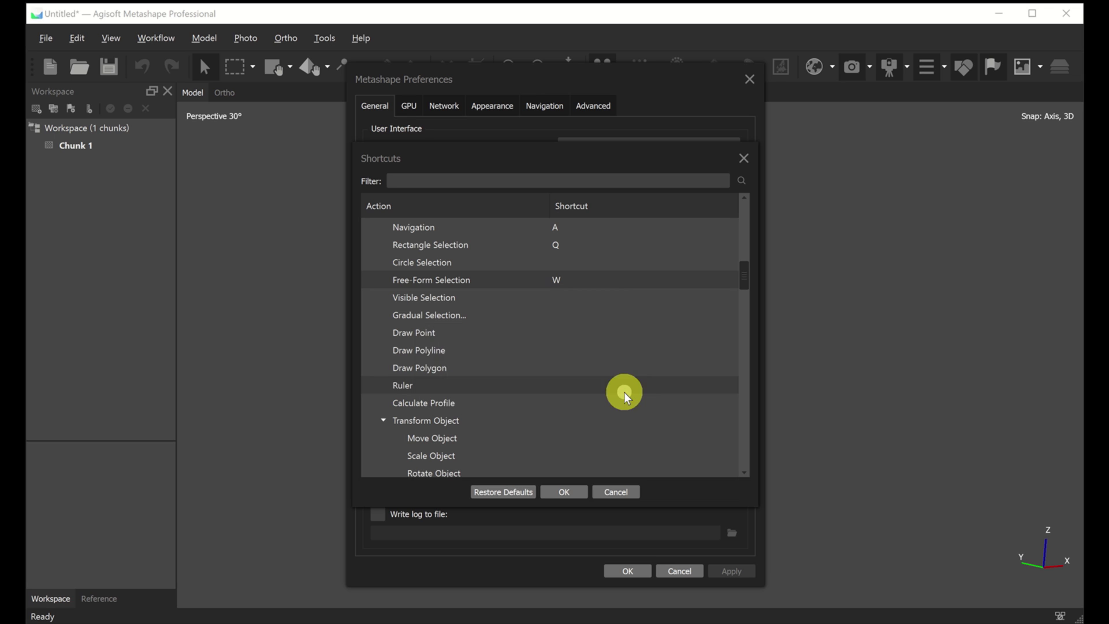
Assign the shortcut X to the Delete Selection action in the Model View group.
scroll(471, 387, "down", 2)
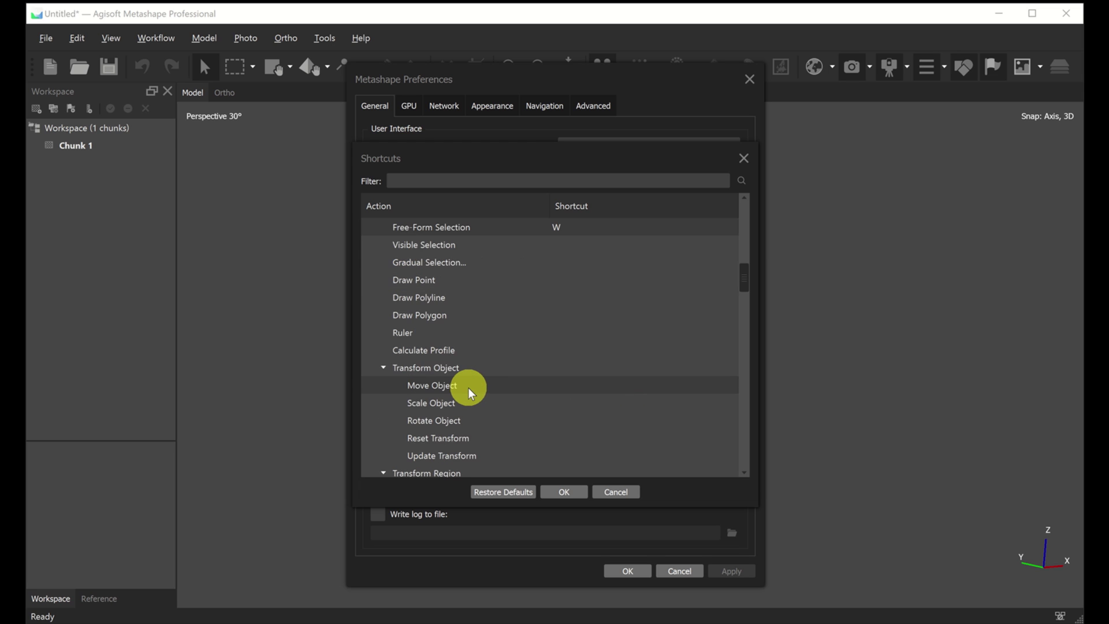
scroll(536, 352, "up", 8)
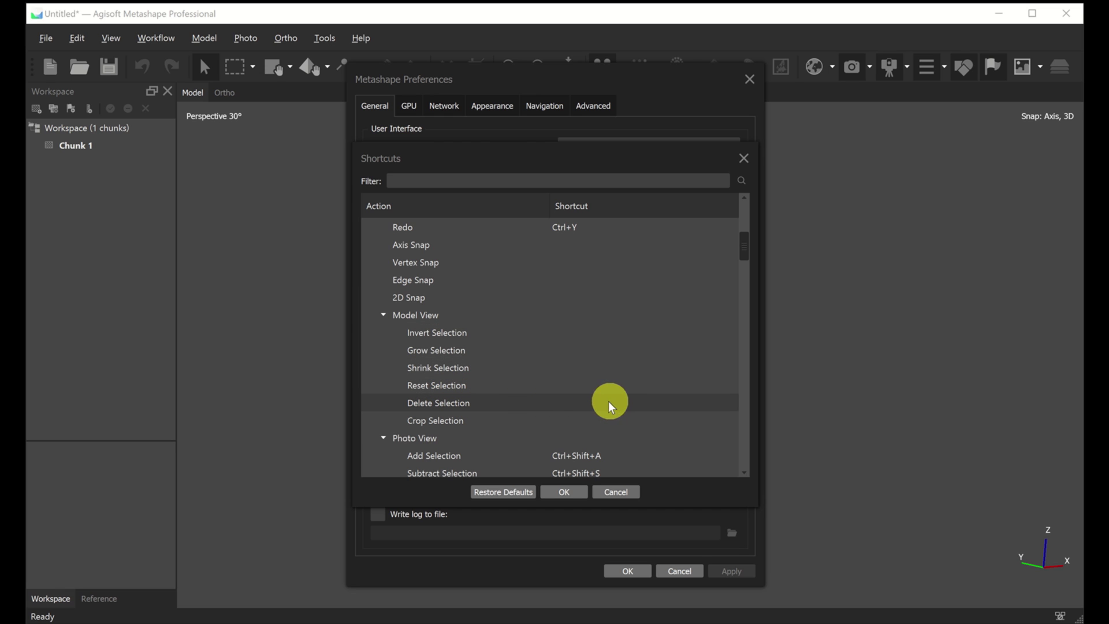
double_click(582, 403)
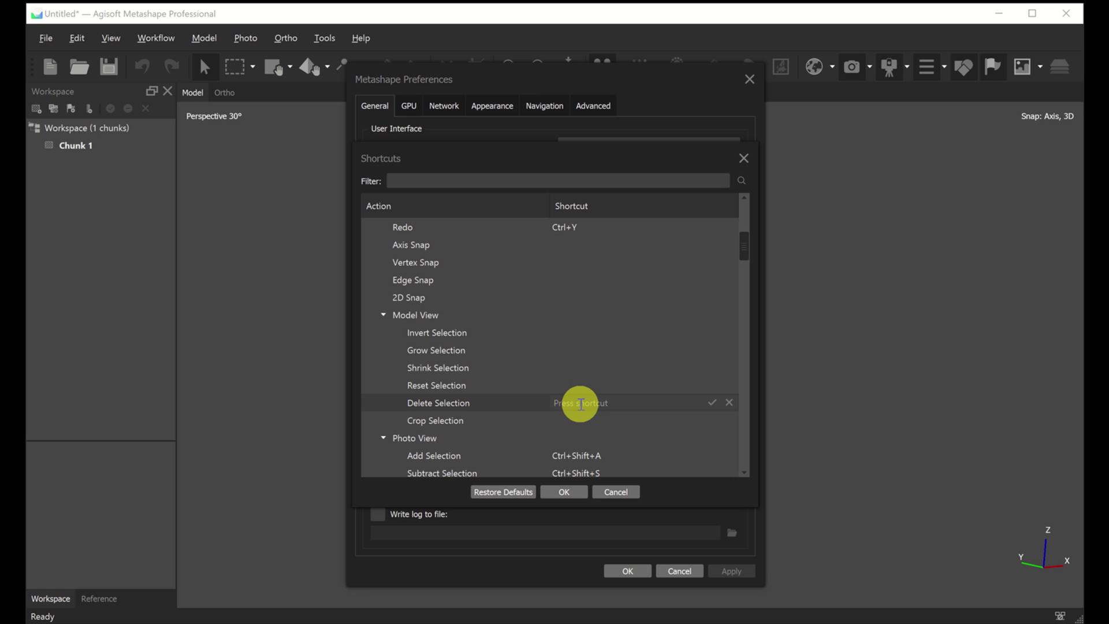
key("x")
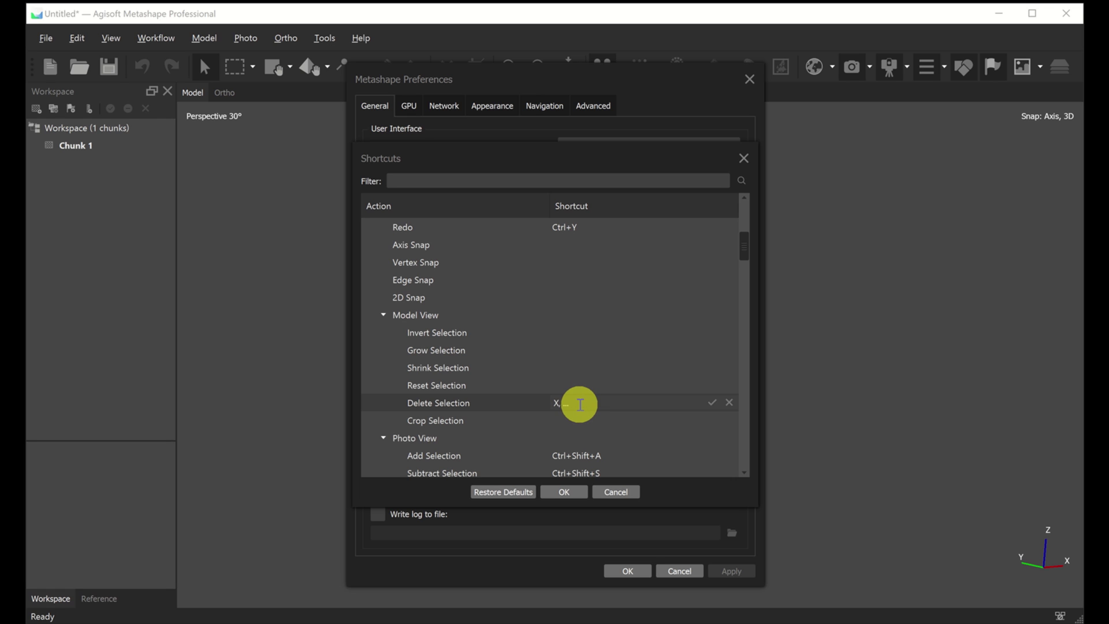
left_click(712, 403)
Filter the shortcut actions for "undo", assign Z to Undo, and apply the customized shortcuts.
left_click(412, 181)
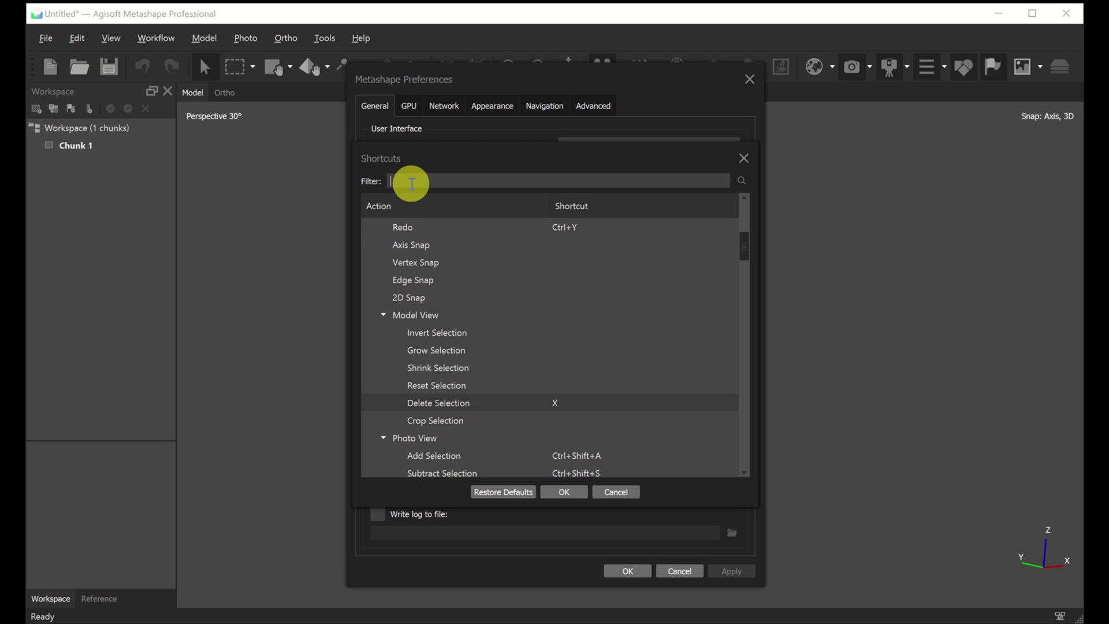
type("undo")
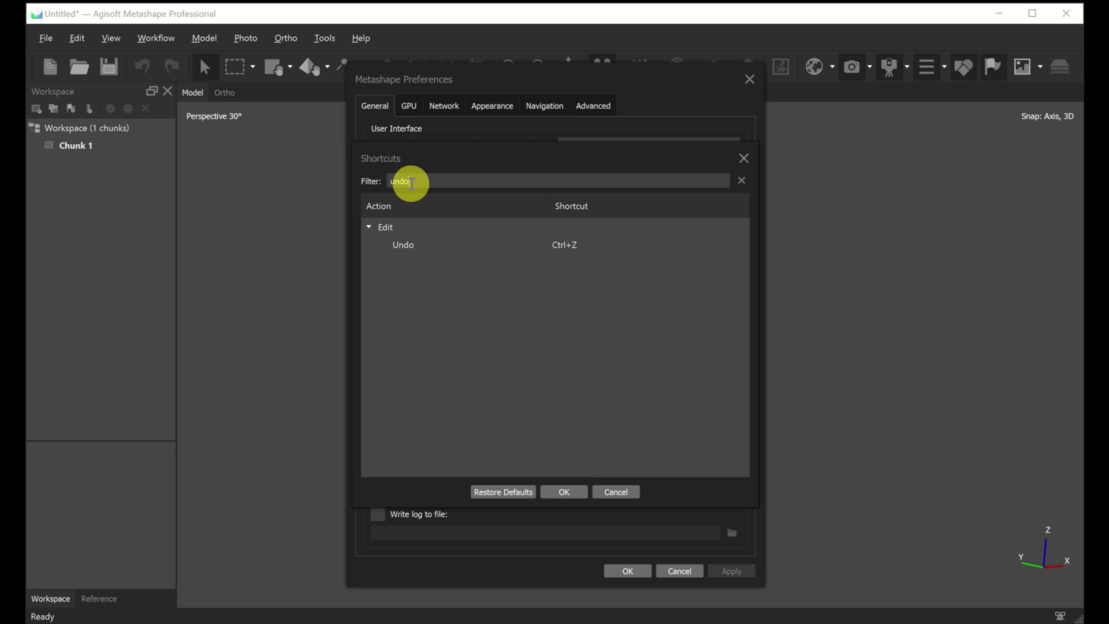
double_click(569, 245)
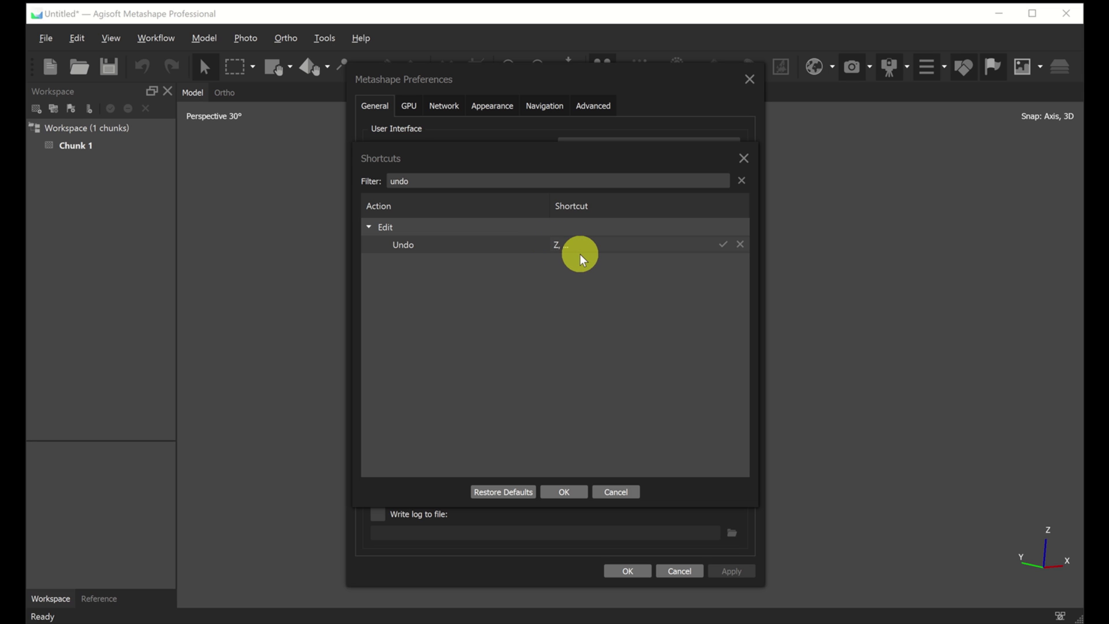
left_click(723, 245)
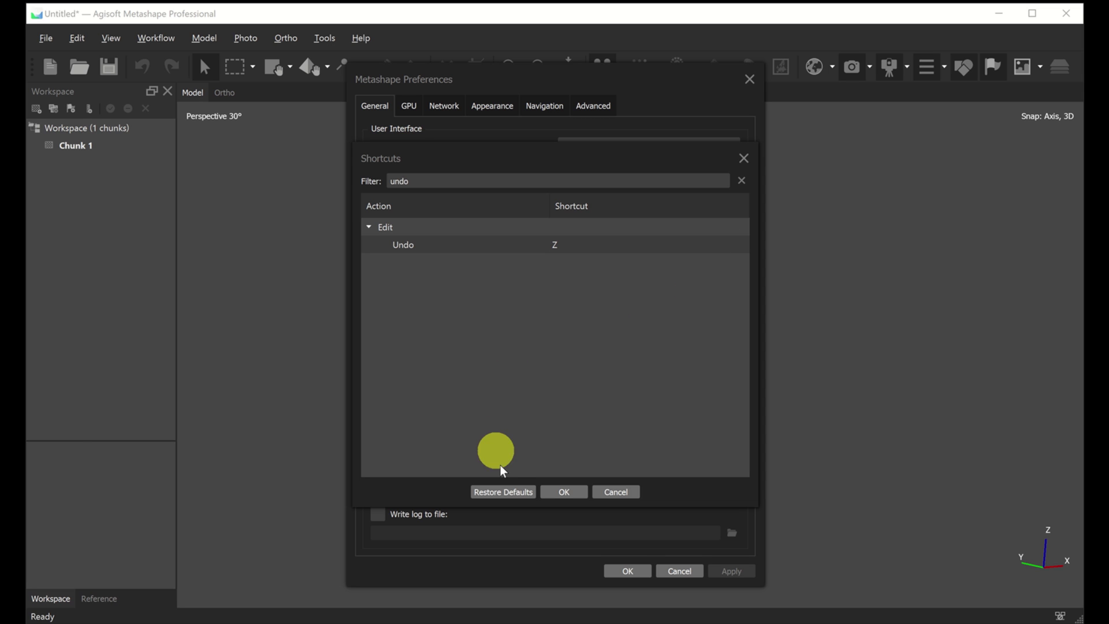
left_click(568, 489)
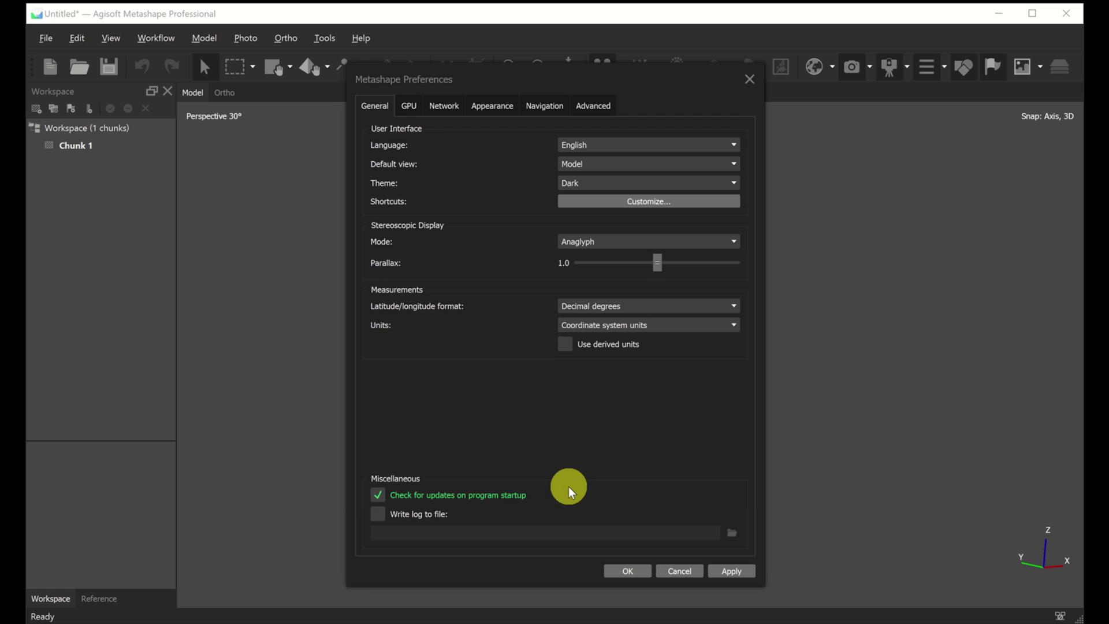
left_click(730, 569)
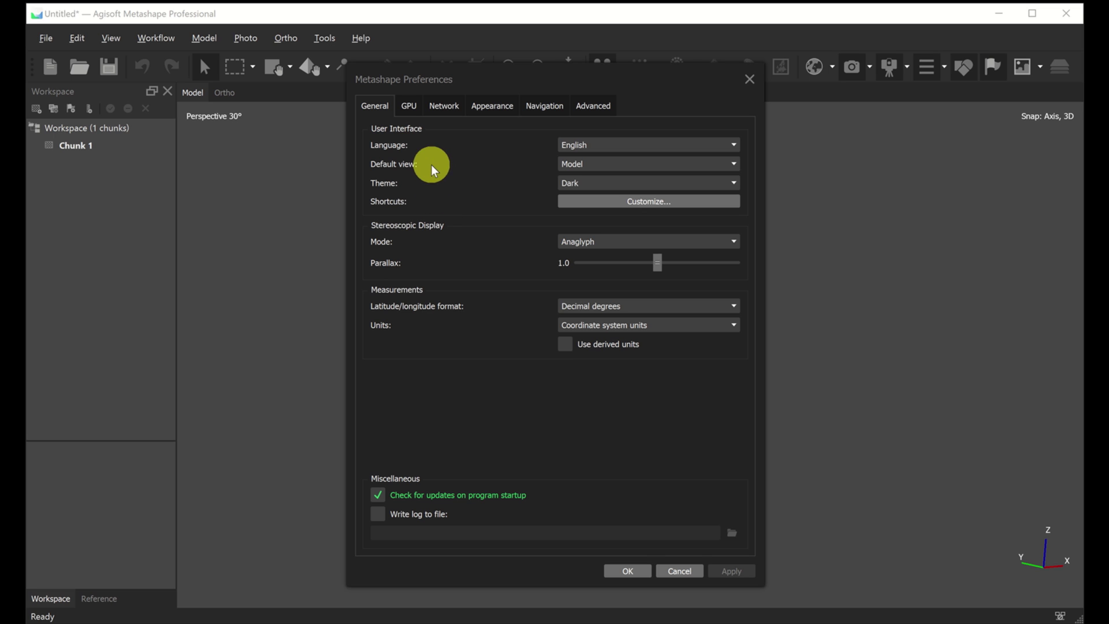
Review the GPU, Appearance and Navigation preferences, and disable fine-level task subdivision in the Advanced preferences.
left_click(409, 105)
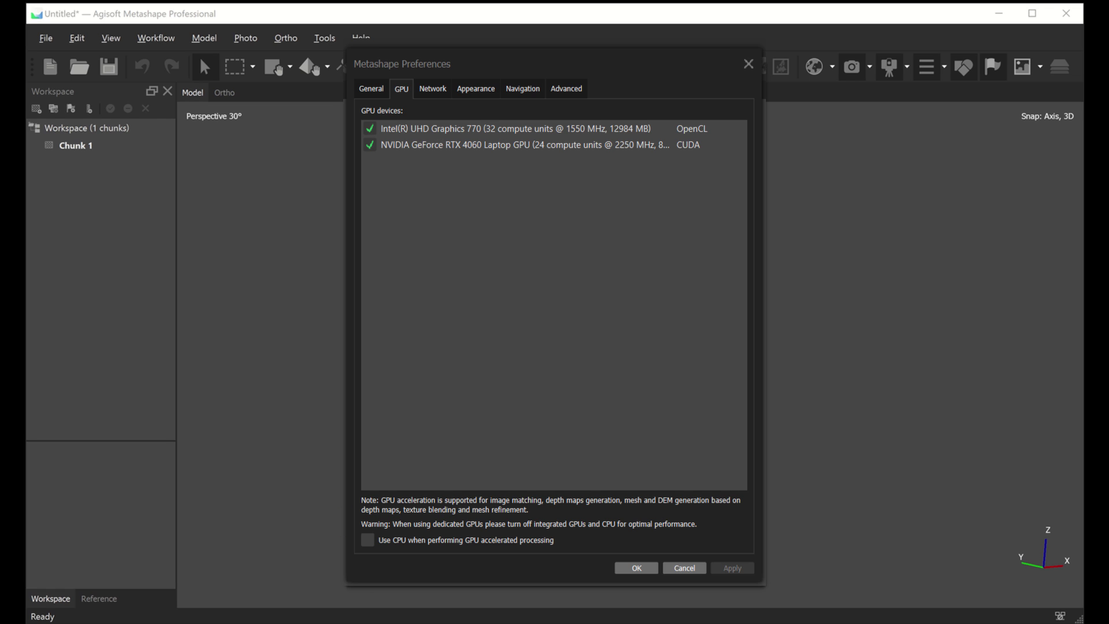
left_click(475, 89)
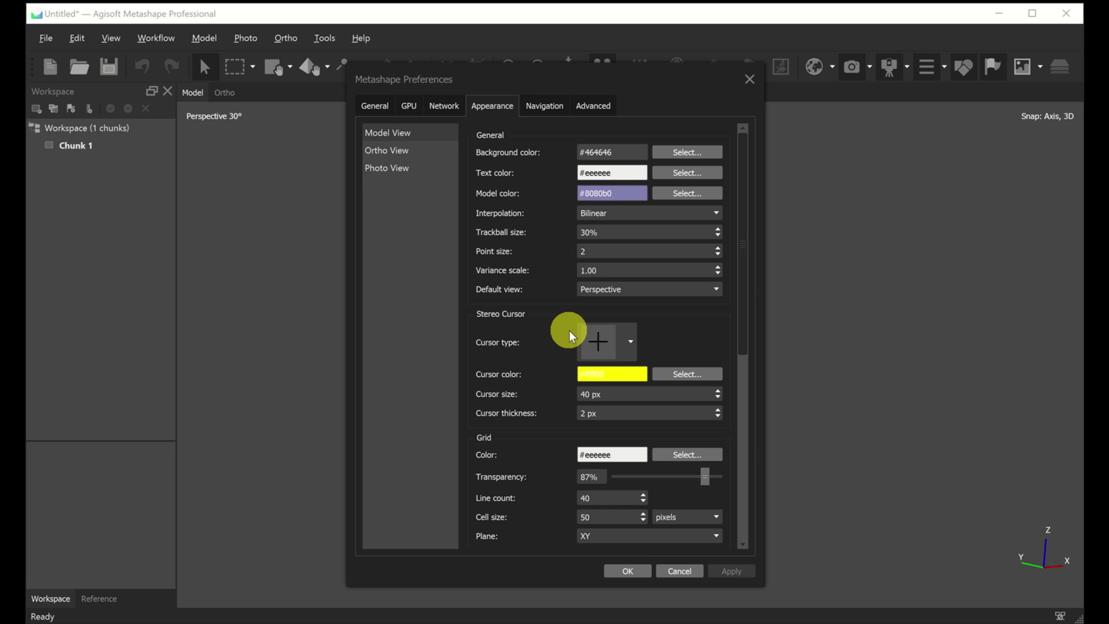
left_click(536, 108)
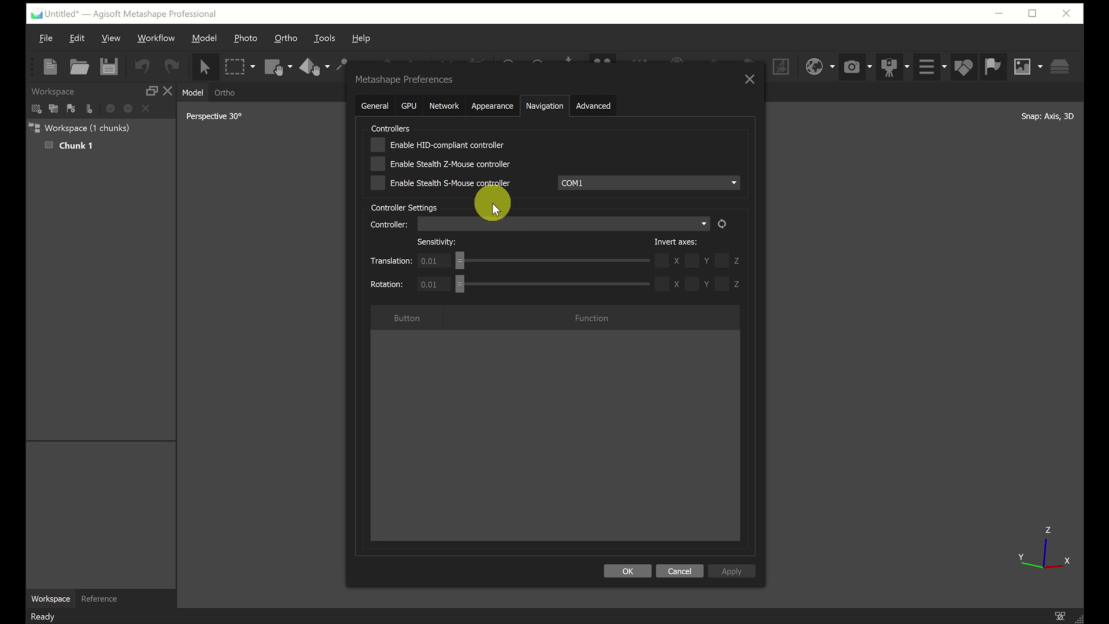
left_click(589, 108)
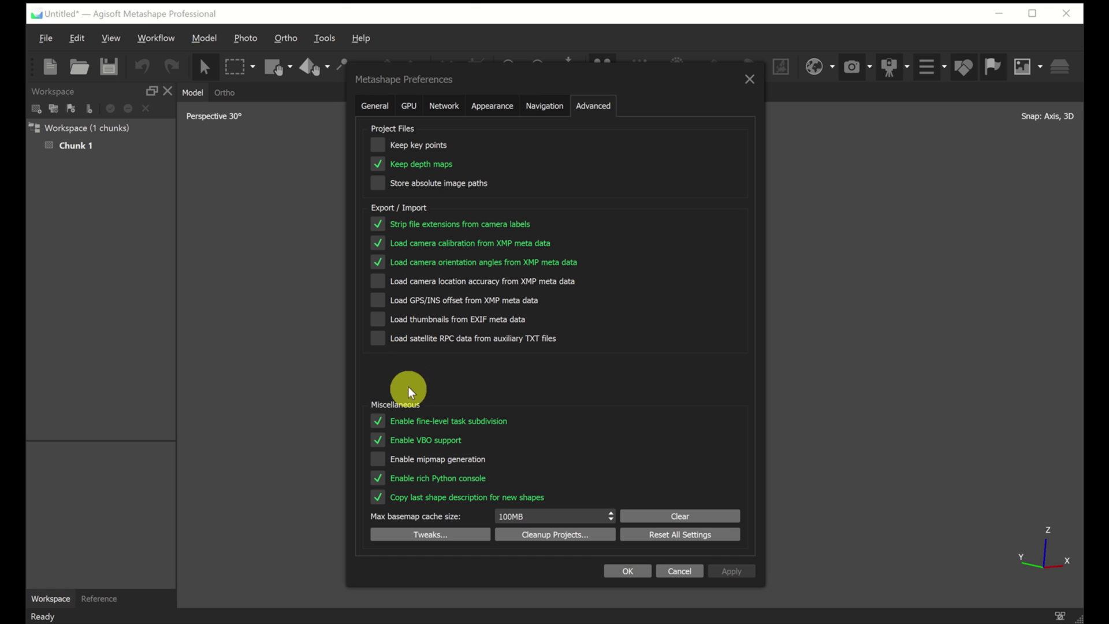
left_click(378, 421)
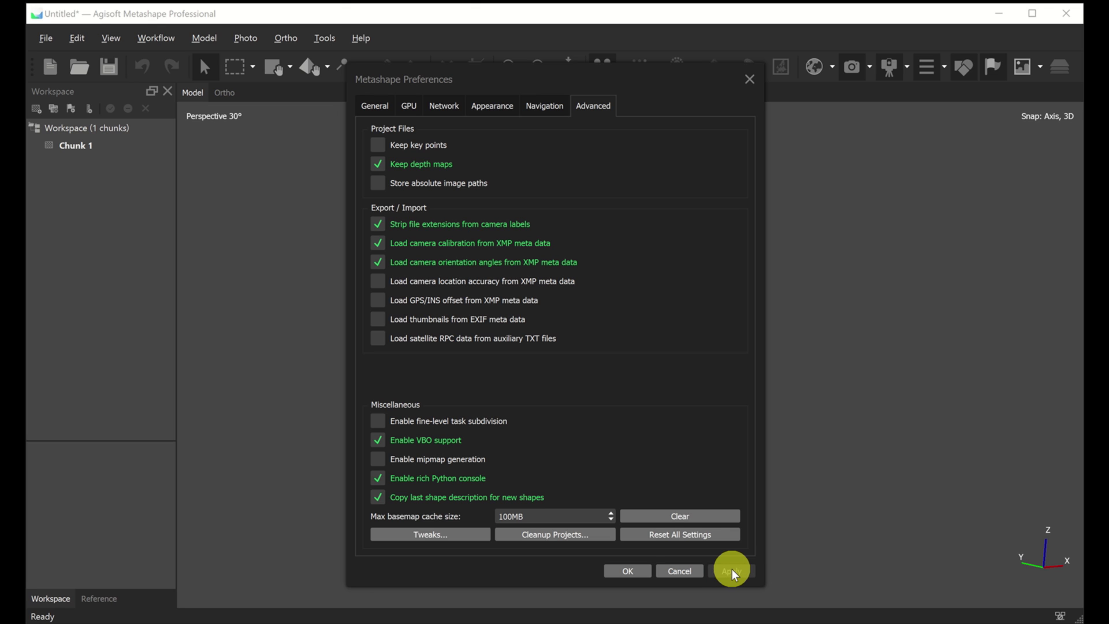
Accept the preferences and add the aerial grid photos and the orbit photos to Chunk 1.
left_click(629, 571)
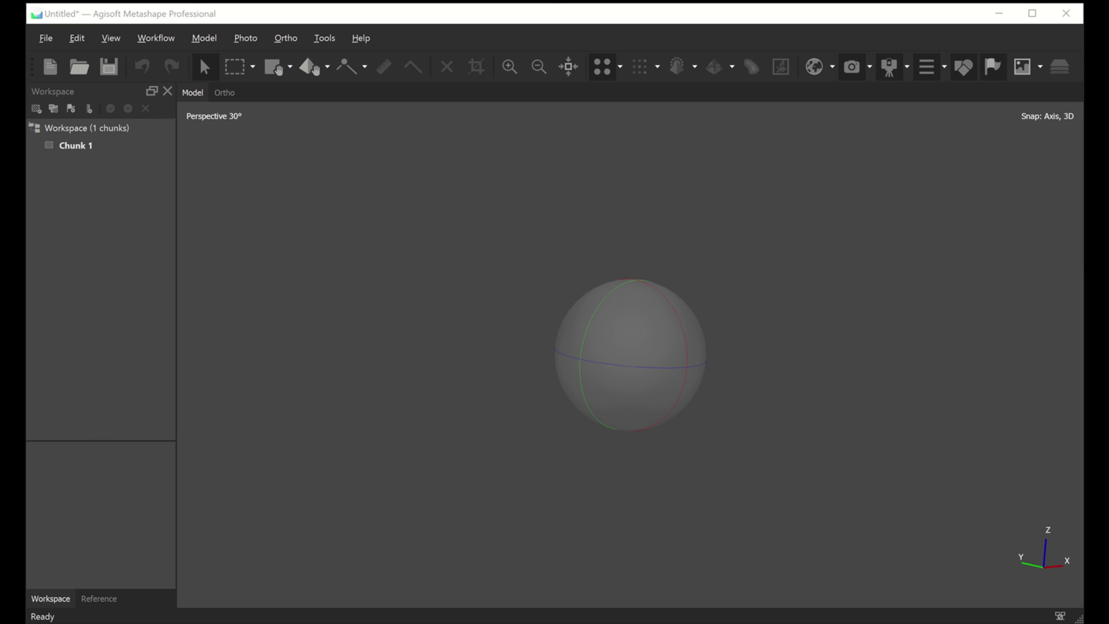
left_click_drag(26, 229, 596, 302)
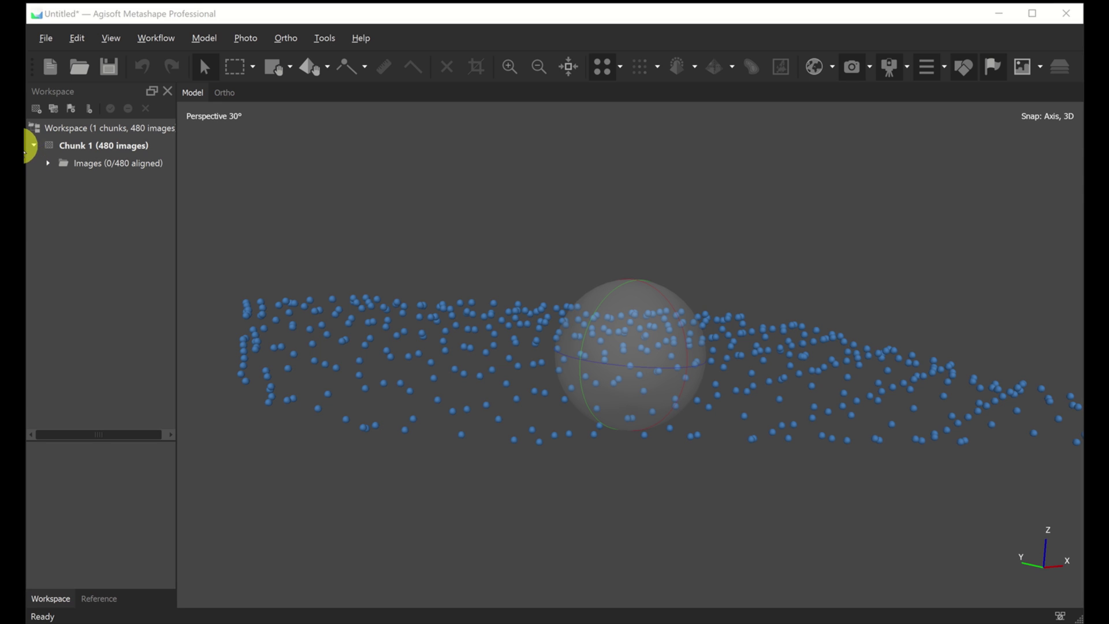
left_click_drag(28, 451, 576, 346)
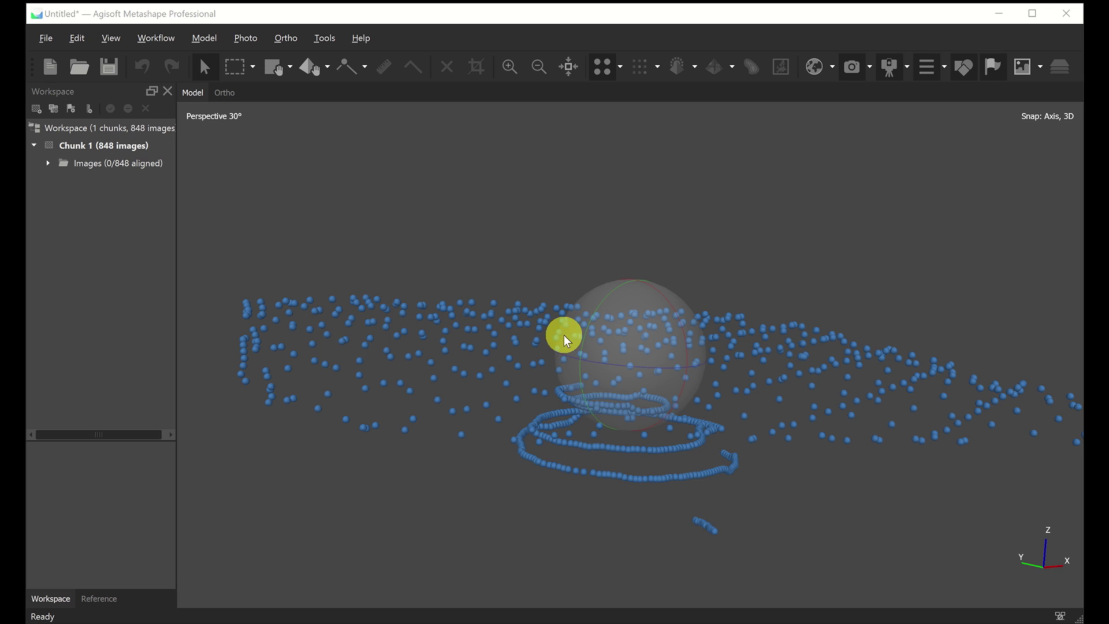
Toggle the camera positions off and back on, and turn off the laser scans display in the model view.
left_click(855, 71)
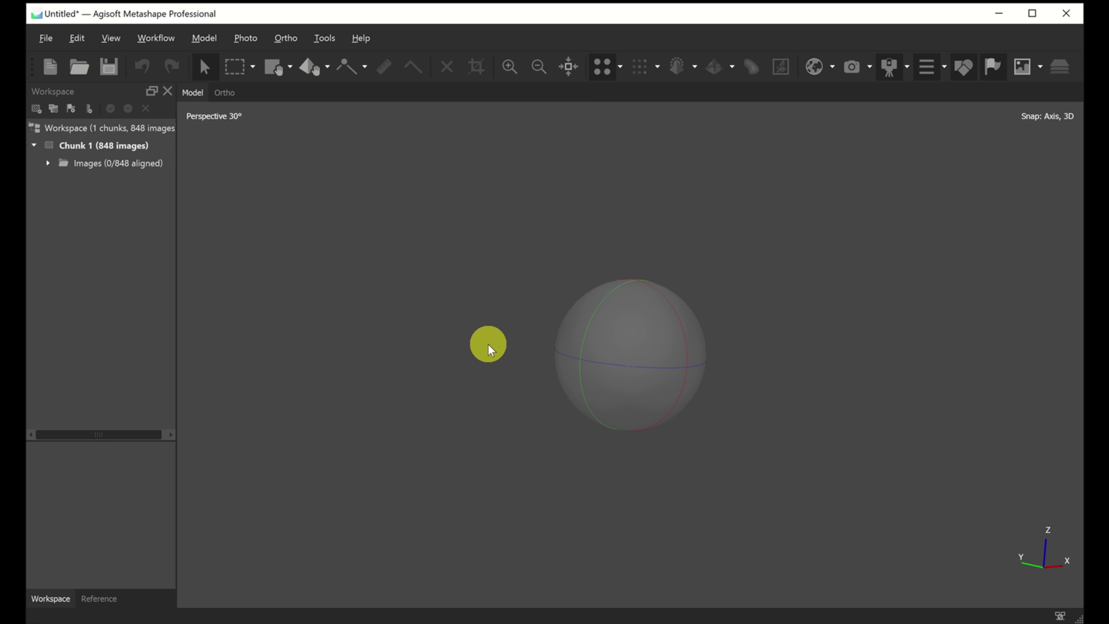
left_click(851, 71)
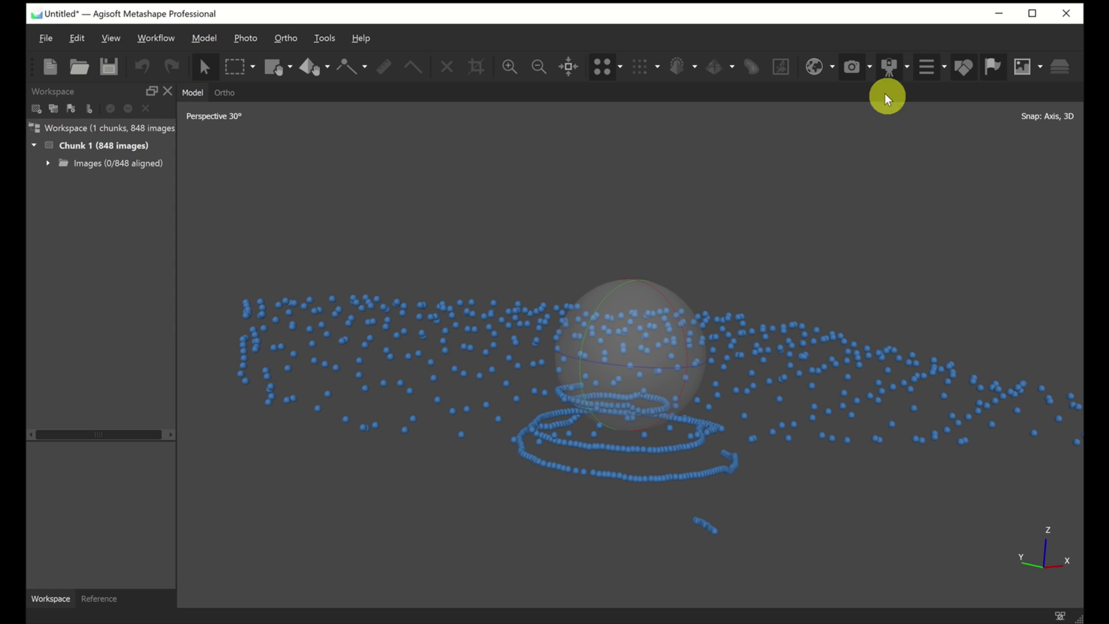
left_click(887, 68)
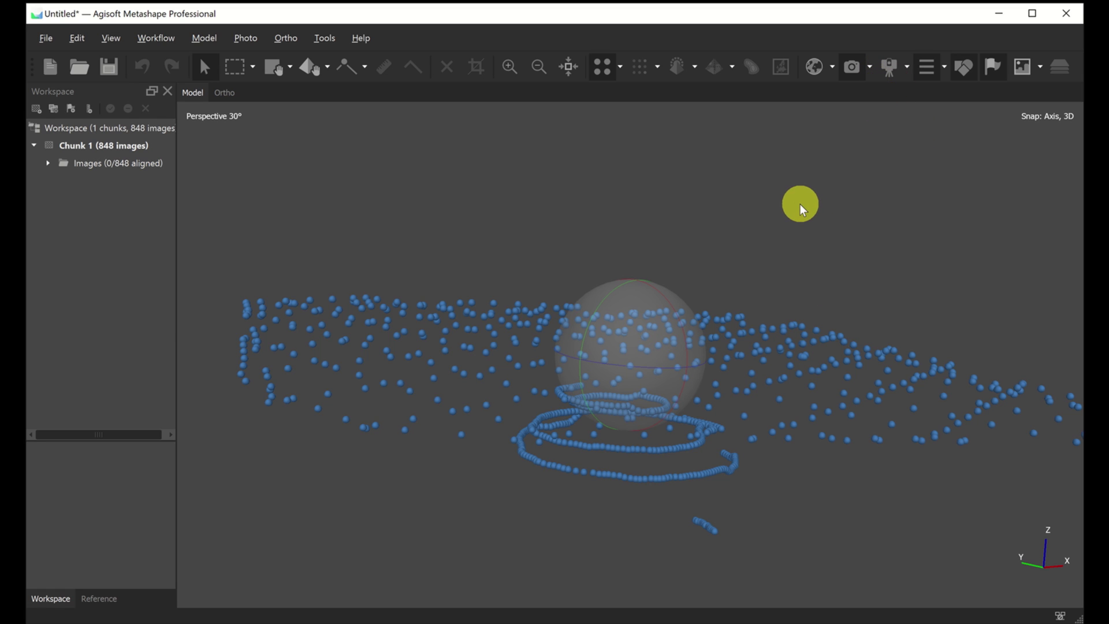
left_click_drag(645, 344, 486, 383)
left_click_drag(621, 367, 606, 321)
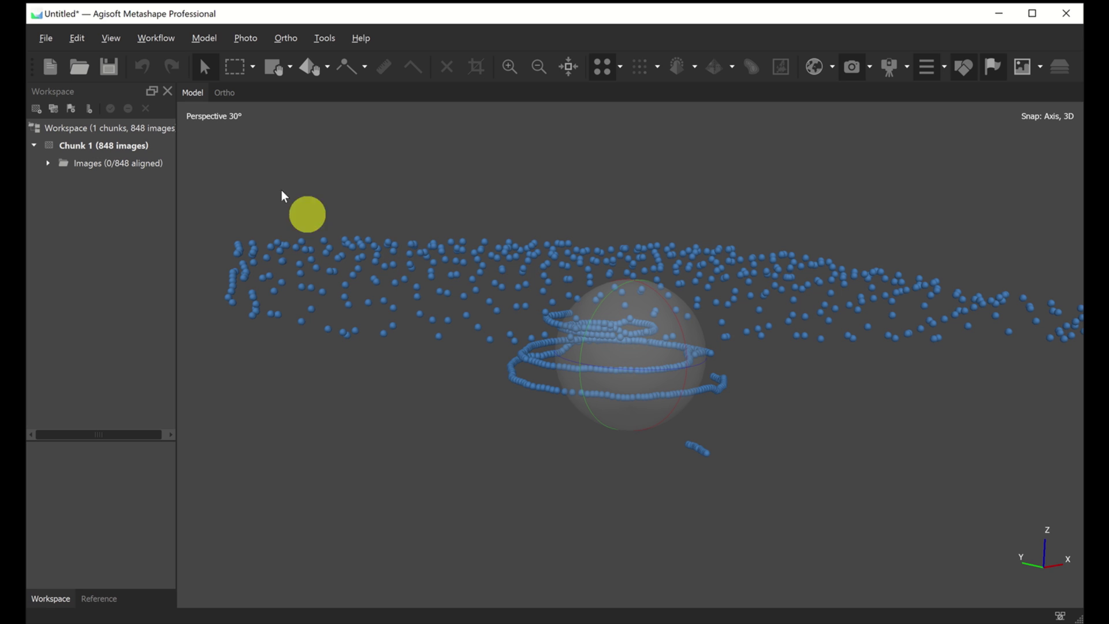
Hide the trackball in the model view so the camera positions are unobstructed.
left_click(158, 41)
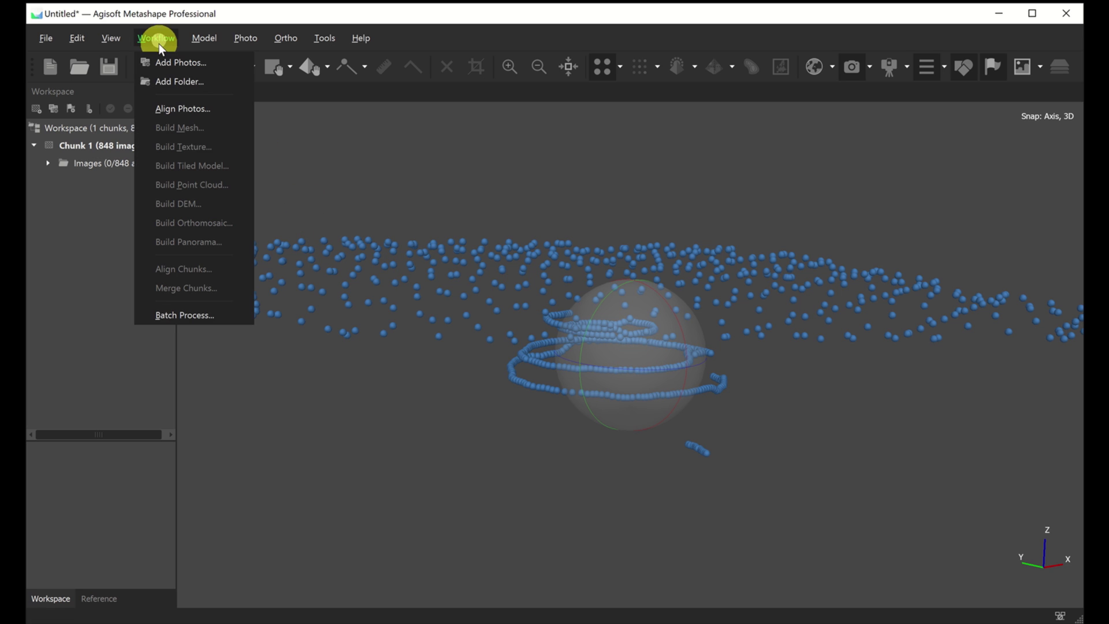
left_click(158, 44)
left_click(115, 36)
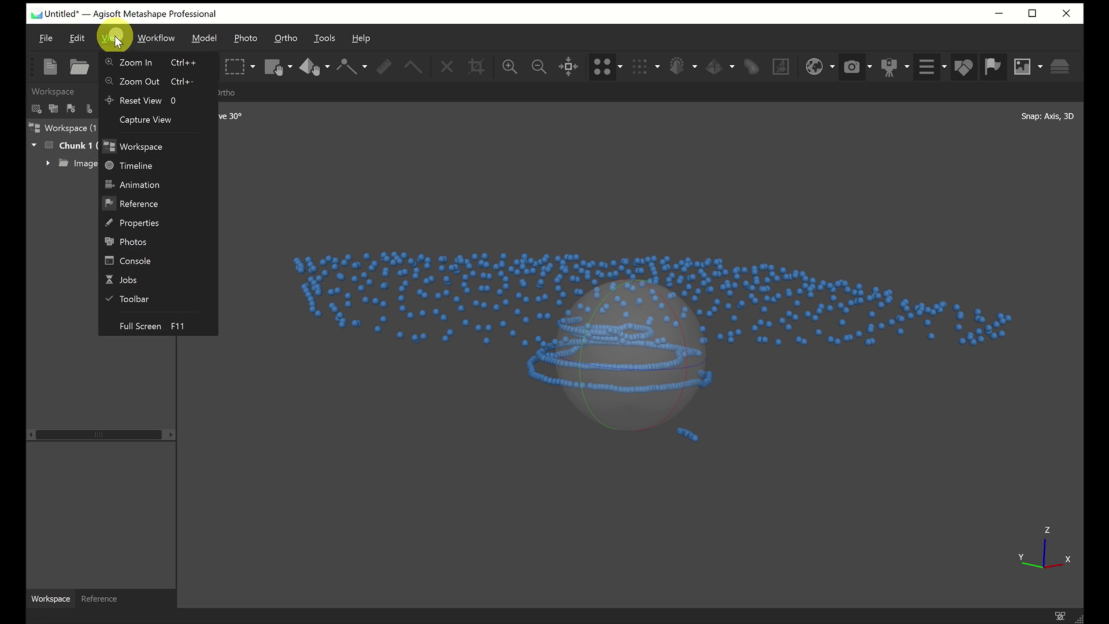
mouse_move(155, 37)
mouse_move(209, 37)
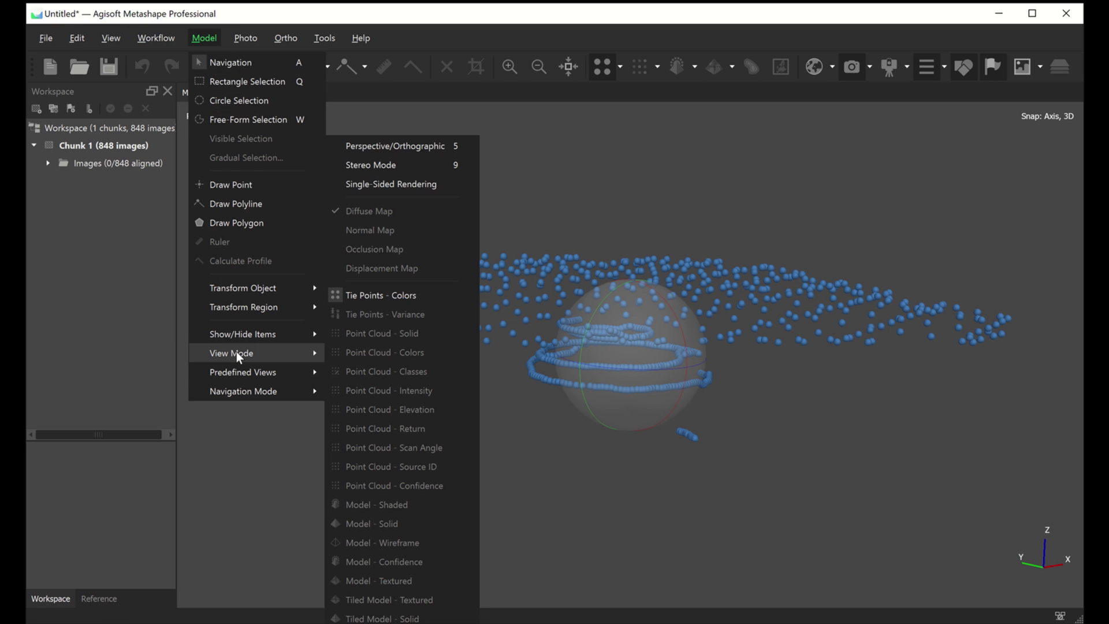
mouse_move(259, 330)
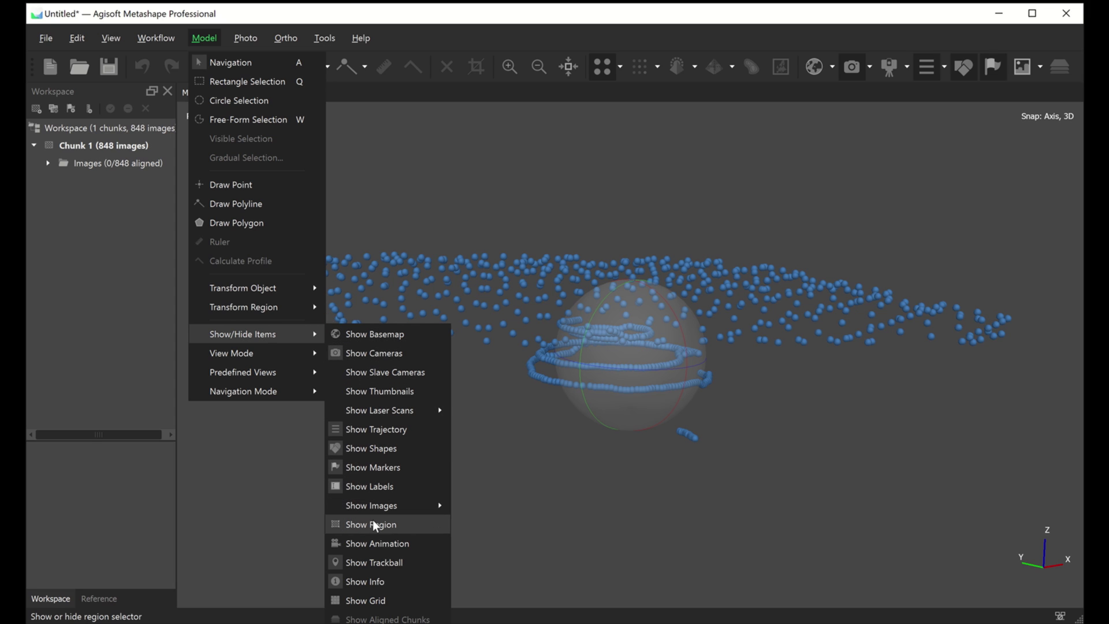
left_click(370, 563)
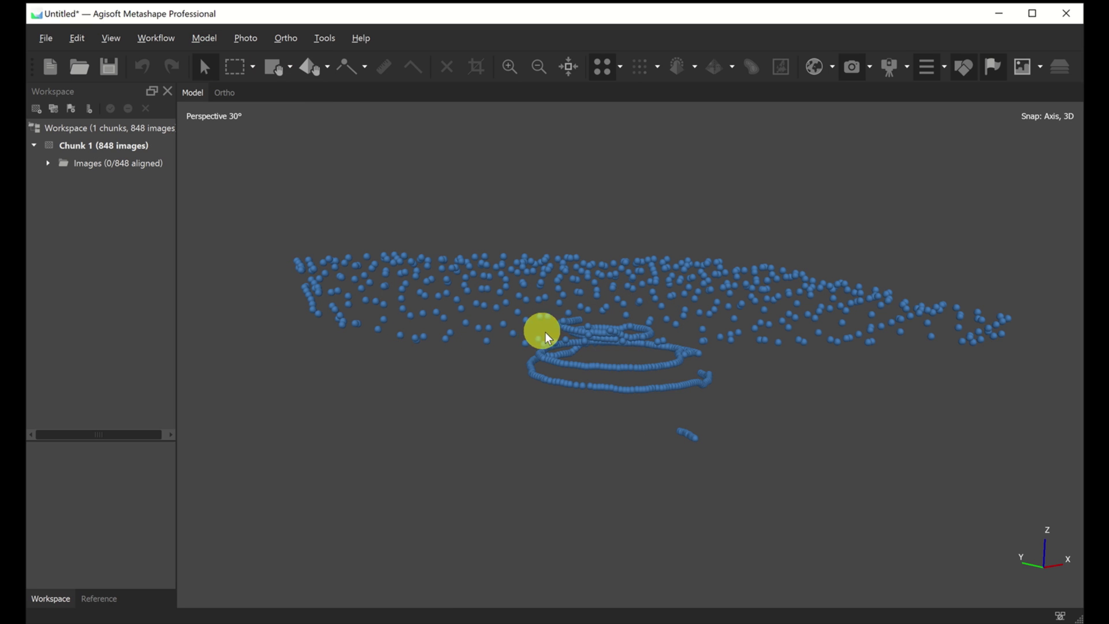
mouse_move(614, 328)
left_mouse_down()
mouse_move(611, 369)
mouse_move(631, 339)
left_mouse_up()
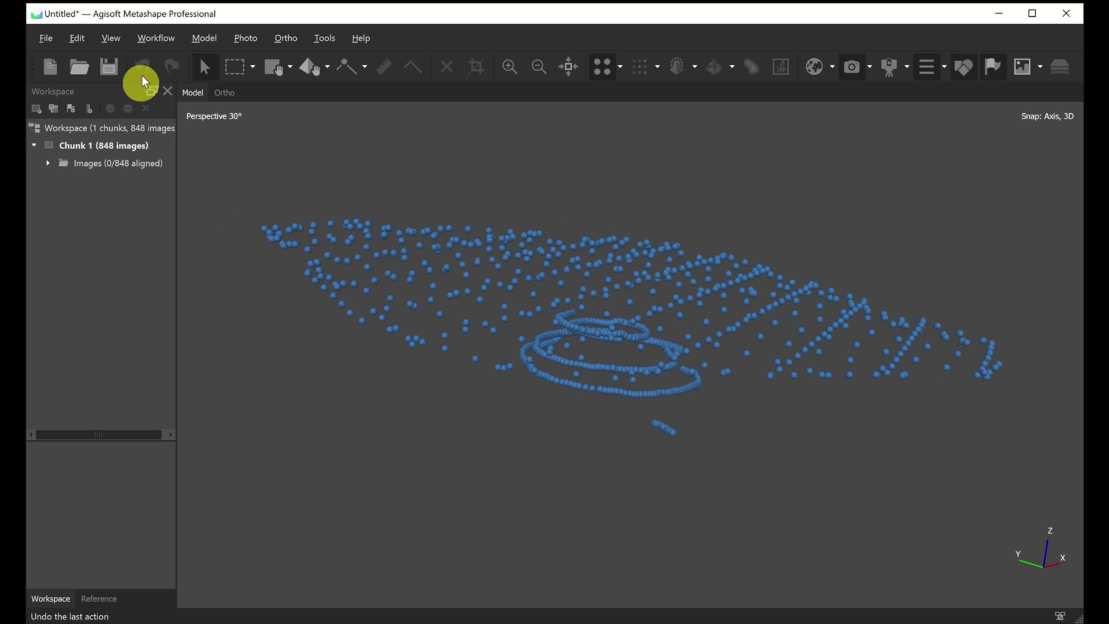
Open the Align Photos settings and review the accuracy options, keeping High.
left_click(157, 38)
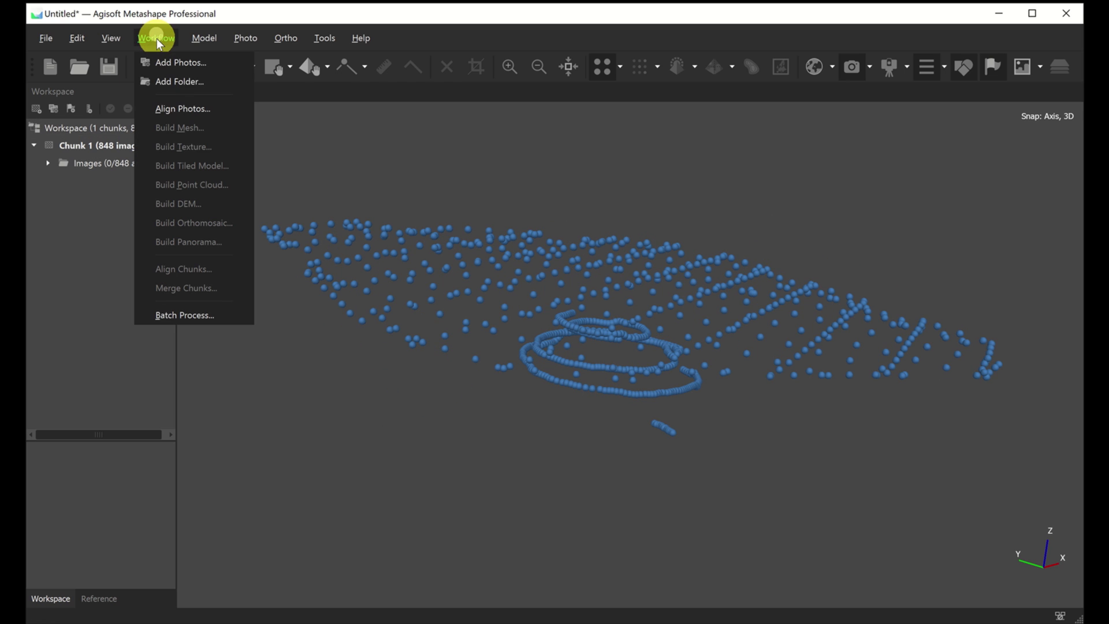
left_click(177, 107)
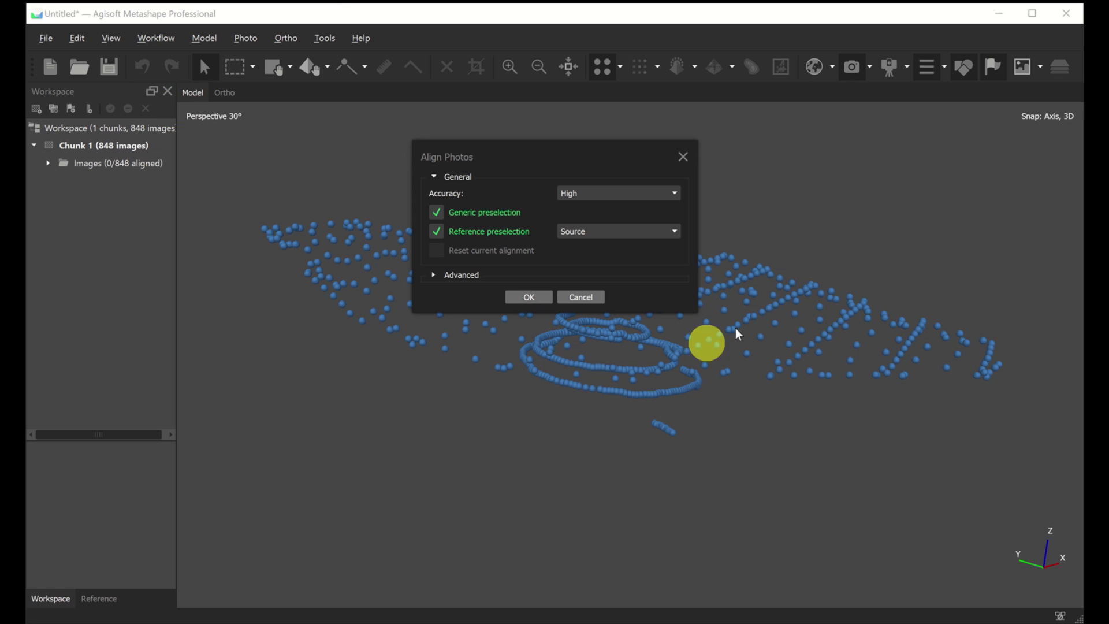
left_click_drag(566, 159, 563, 186)
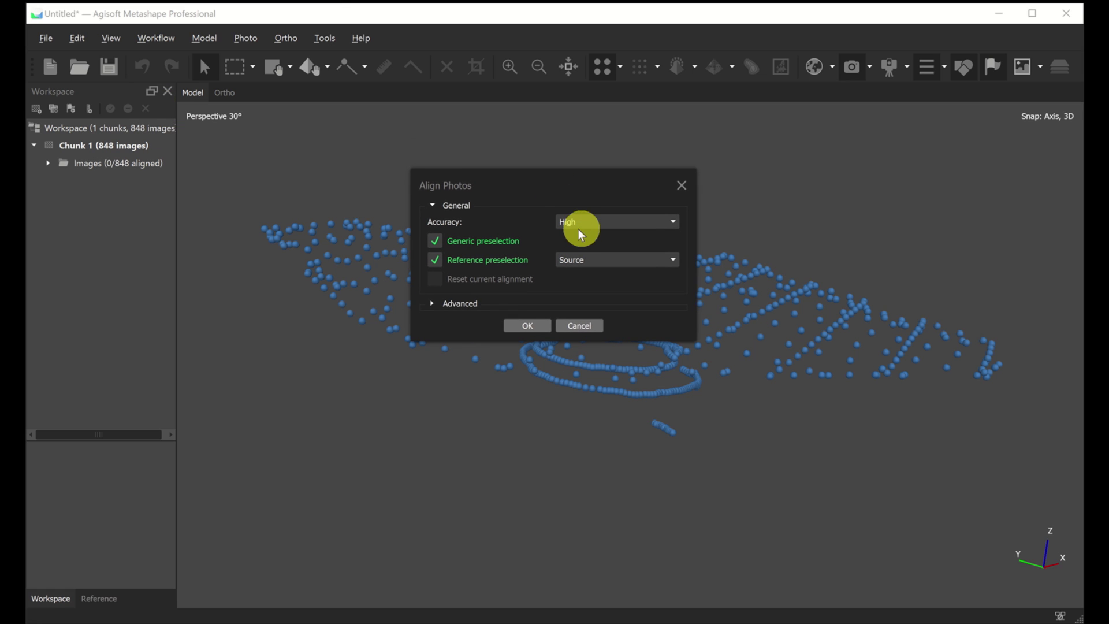
left_click(610, 223)
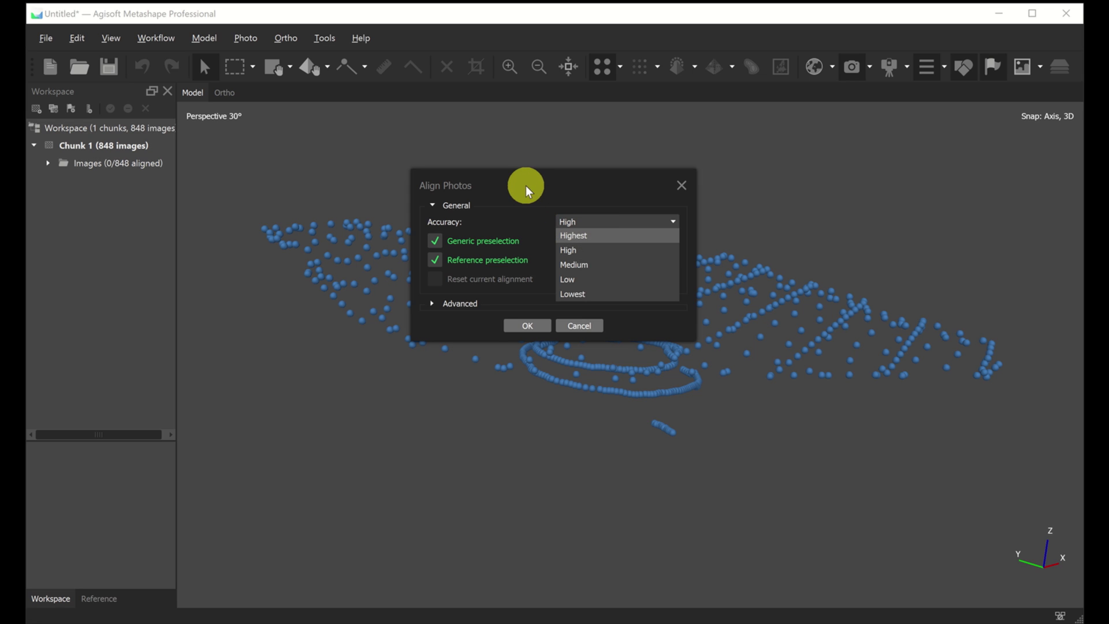
left_click_drag(525, 186, 524, 181)
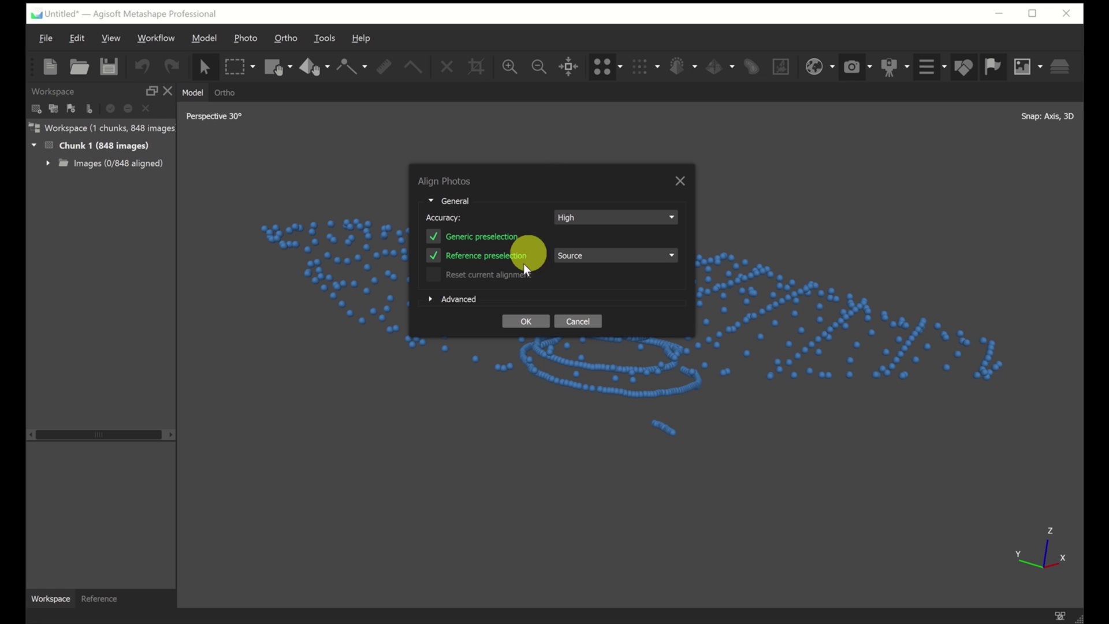
Set the key point limit and the tie point limit to 0 in the advanced alignment options and start the photo alignment.
left_click(431, 299)
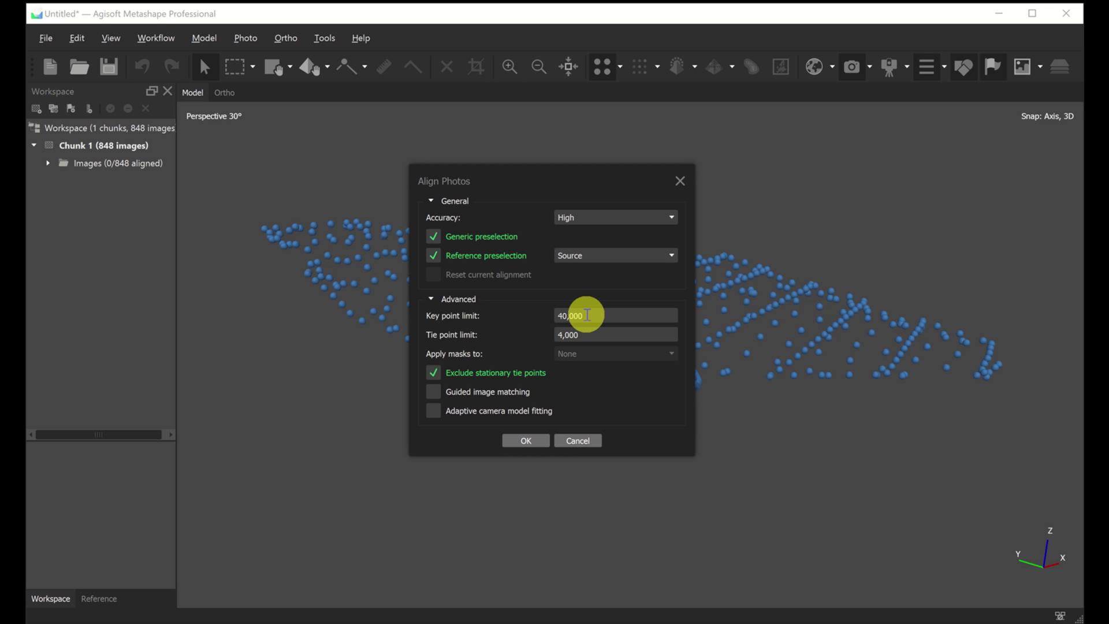
left_click_drag(574, 316, 543, 316)
type("0")
left_click_drag(584, 335, 537, 335)
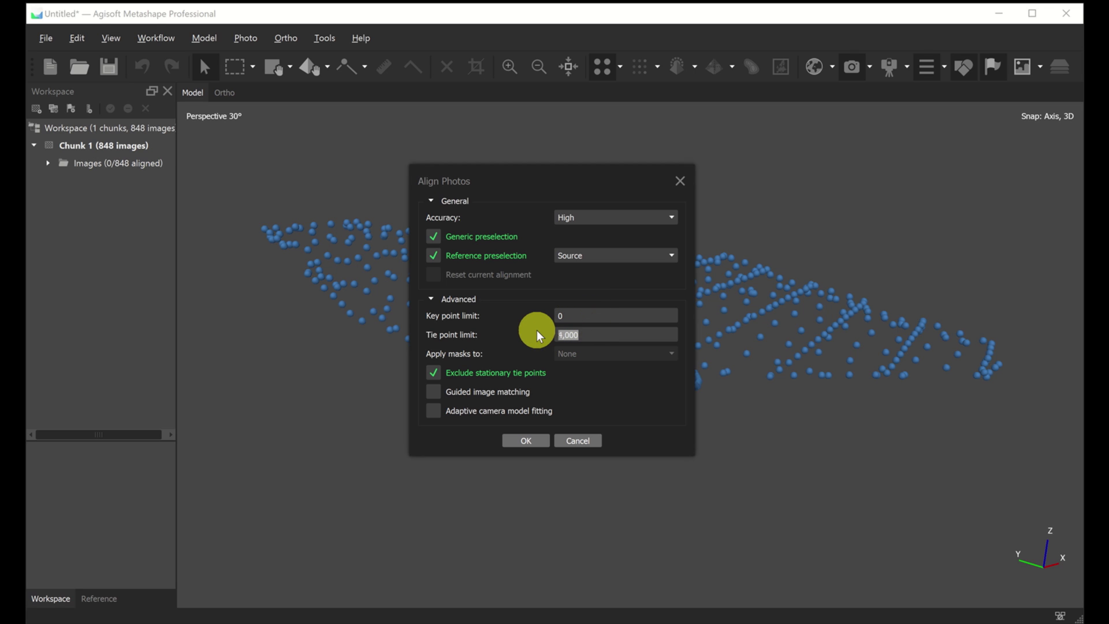
type("0")
left_click(575, 333)
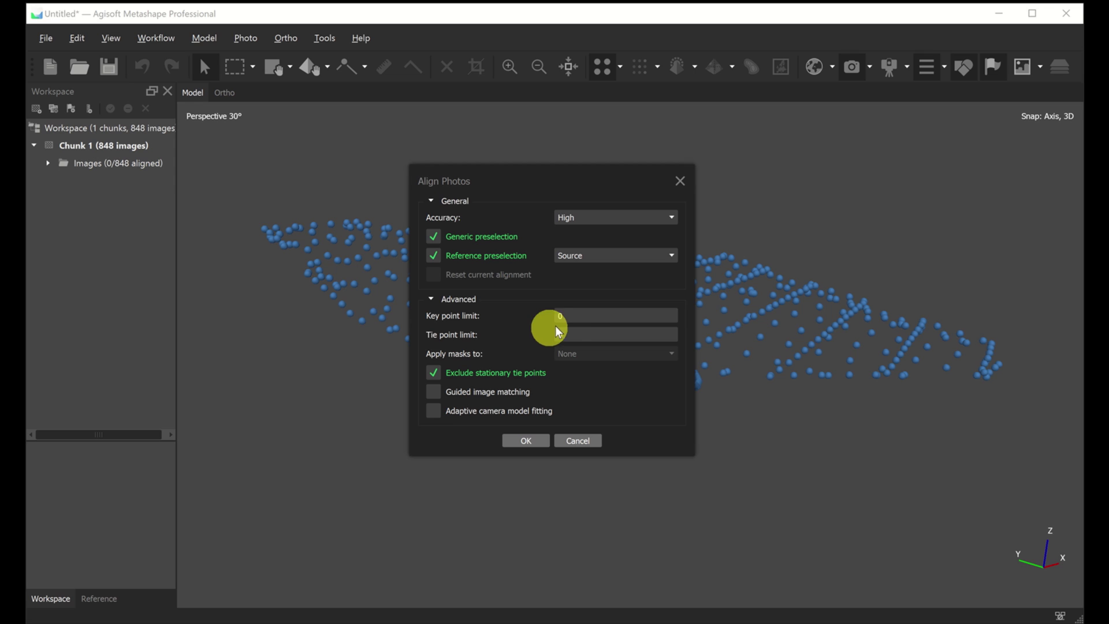
left_click(569, 312)
left_click(575, 336)
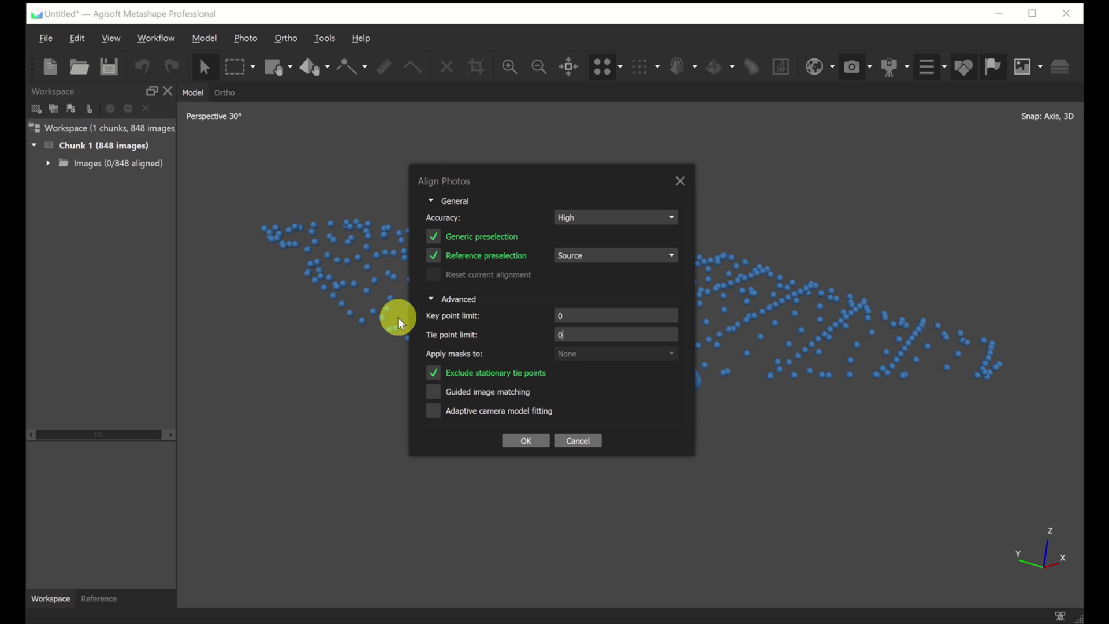
left_click_drag(508, 173, 440, 231)
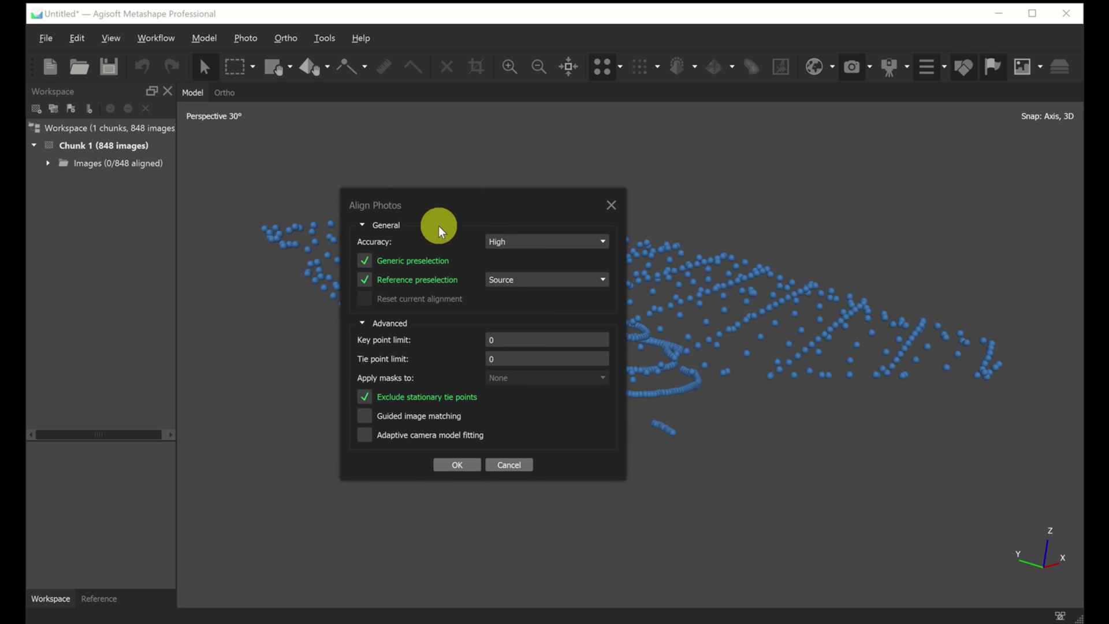
left_click(452, 461)
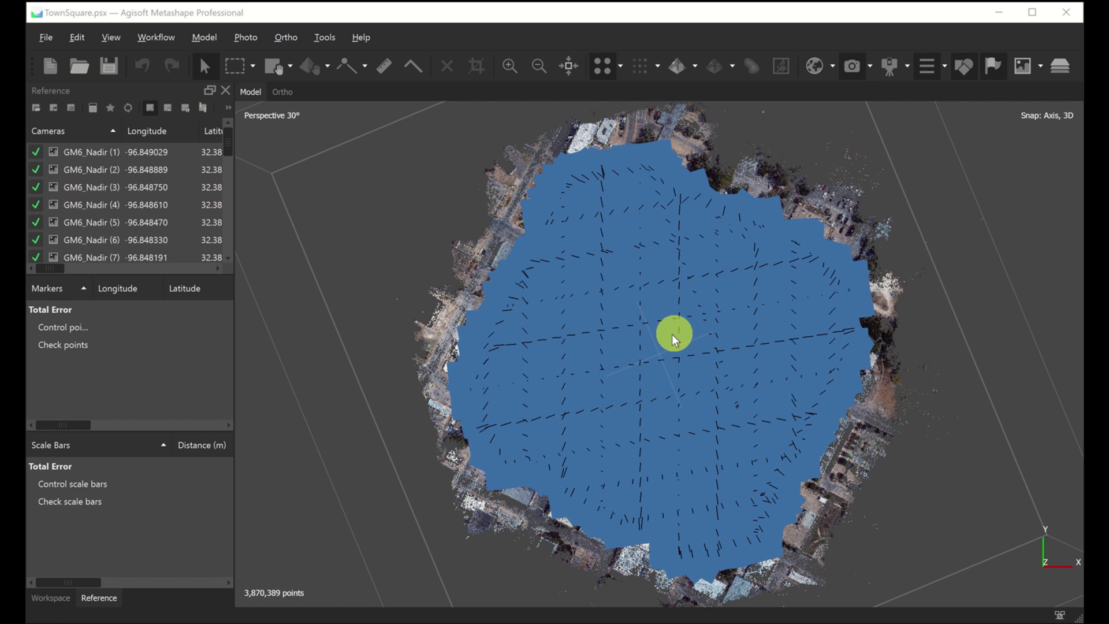
Inspect the aligned cameras above the TownSquare tie points, and hide the camera positions.
left_click_drag(668, 362, 681, 251)
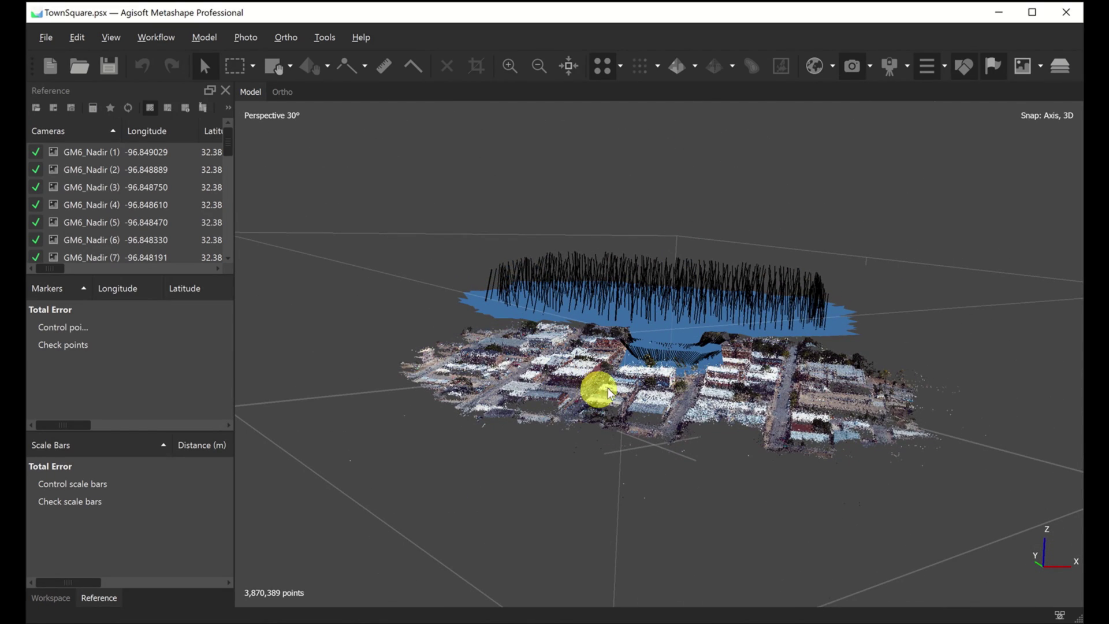
scroll(600, 387, "up", 6)
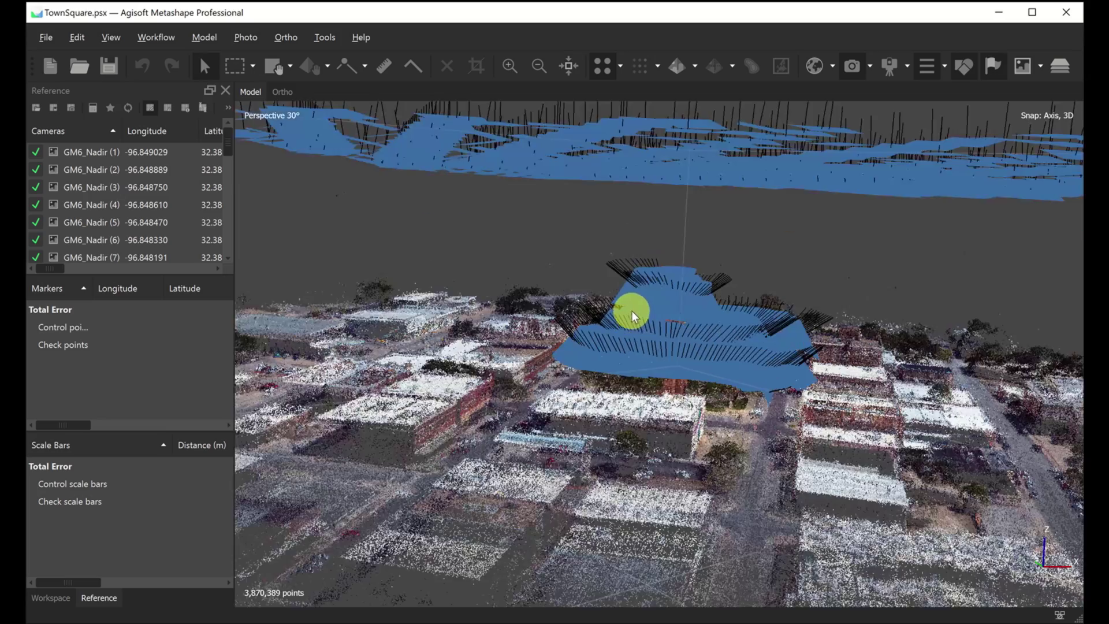
left_click_drag(632, 311, 664, 259)
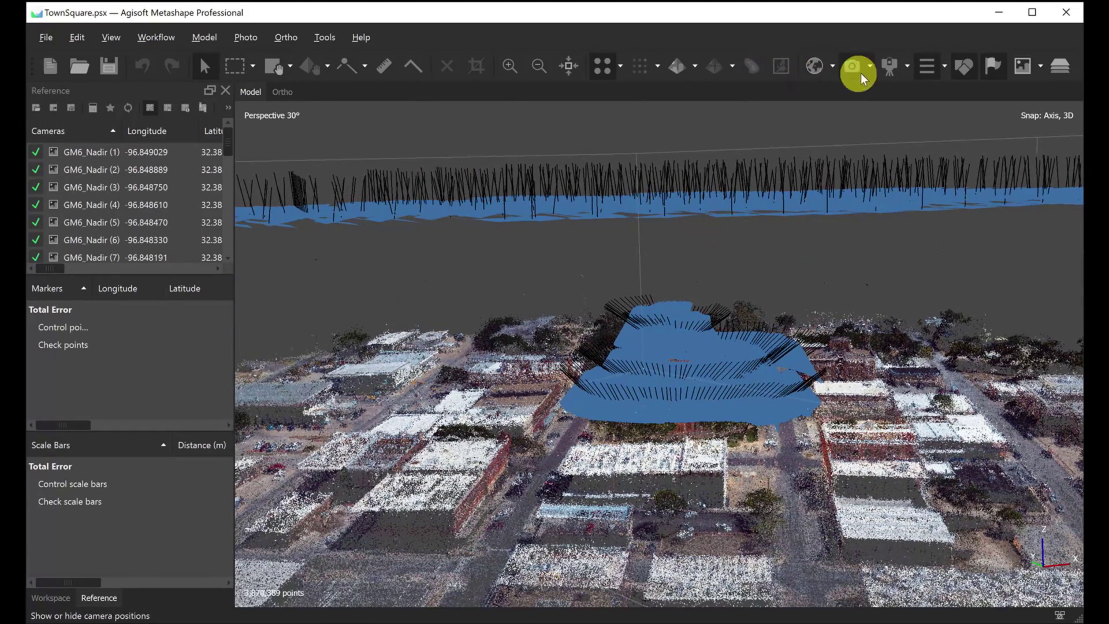
left_click(850, 62)
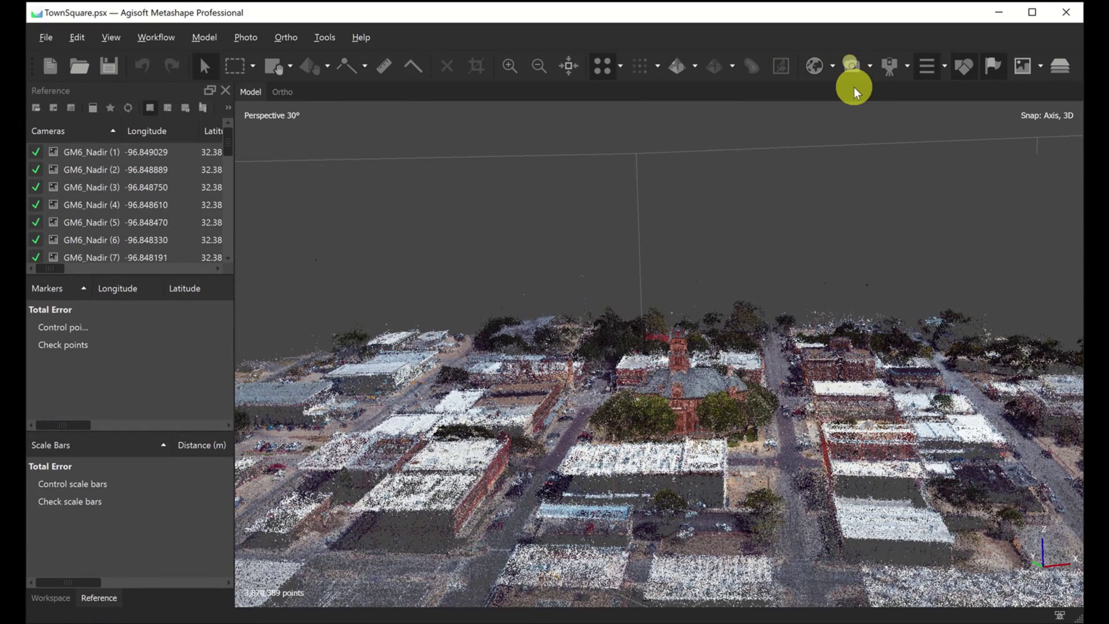
Examine the TownSquare tie point cloud from several angles, from the surrounding blocks in to the red courthouse at the center.
mouse_move(779, 281)
left_mouse_down()
mouse_move(731, 322)
mouse_move(727, 348)
mouse_move(708, 348)
mouse_move(717, 344)
left_mouse_up()
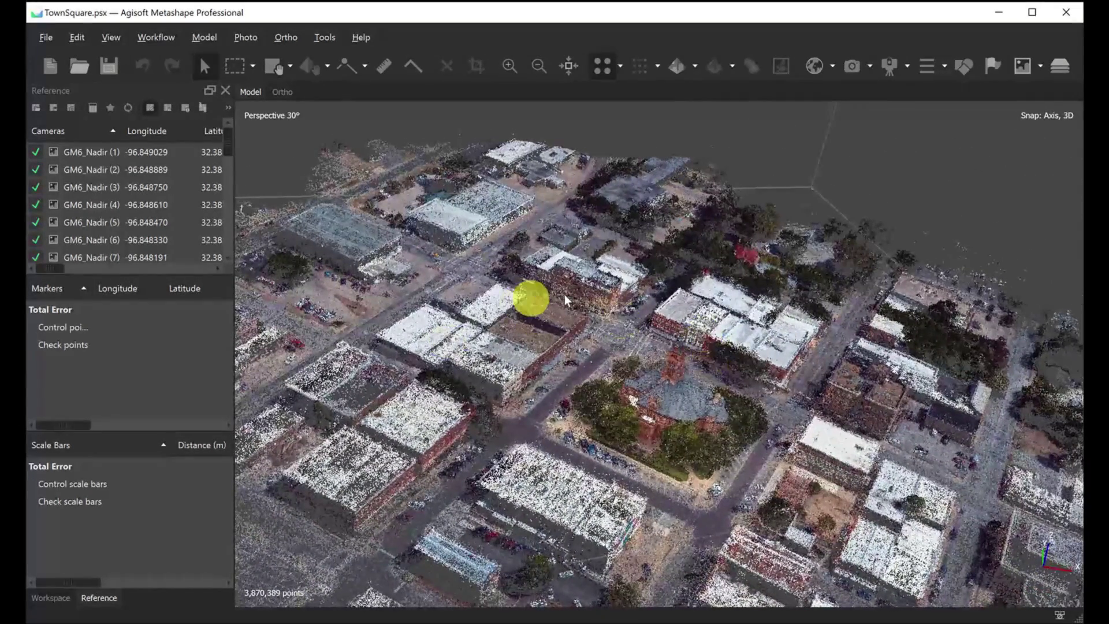
left_click_drag(647, 313, 635, 311)
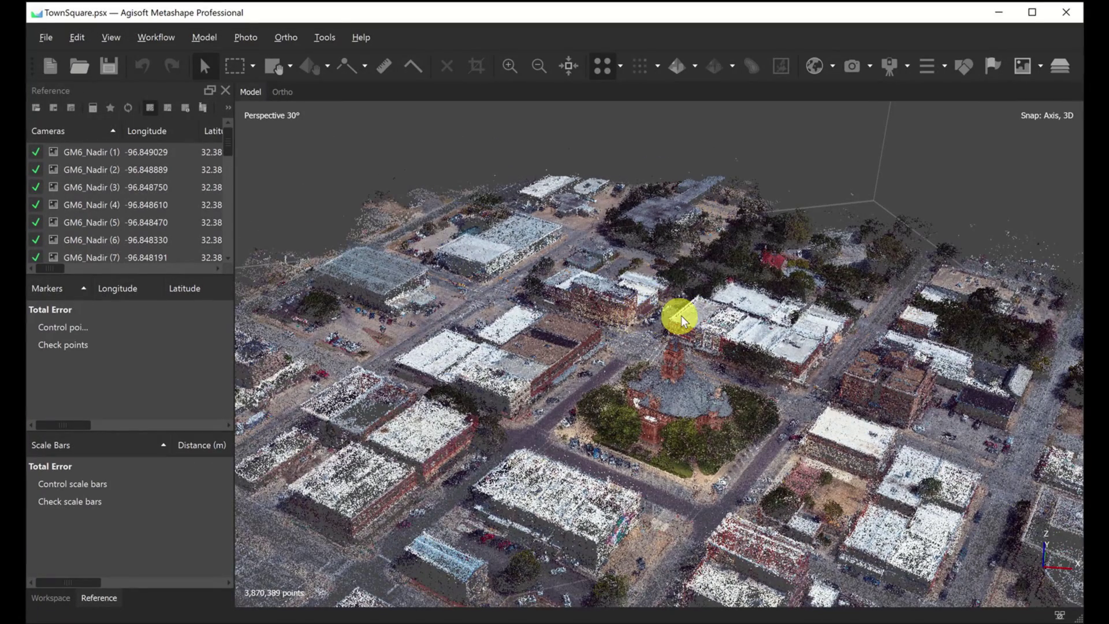
left_click_drag(681, 315, 684, 306)
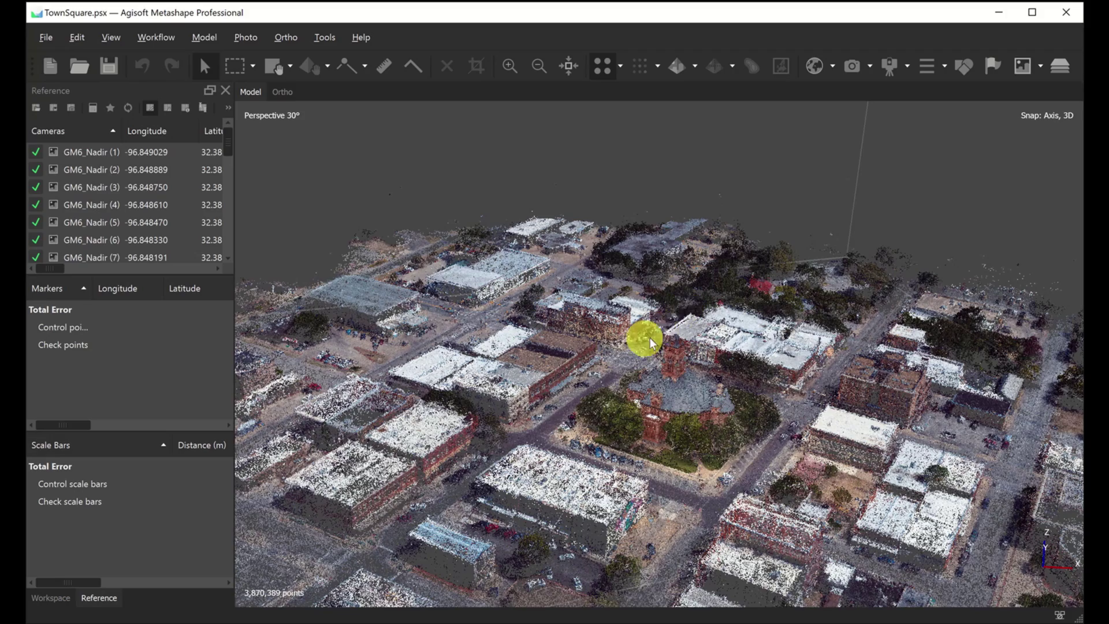
mouse_move(637, 352)
left_mouse_down()
mouse_move(676, 310)
mouse_move(705, 351)
left_mouse_up()
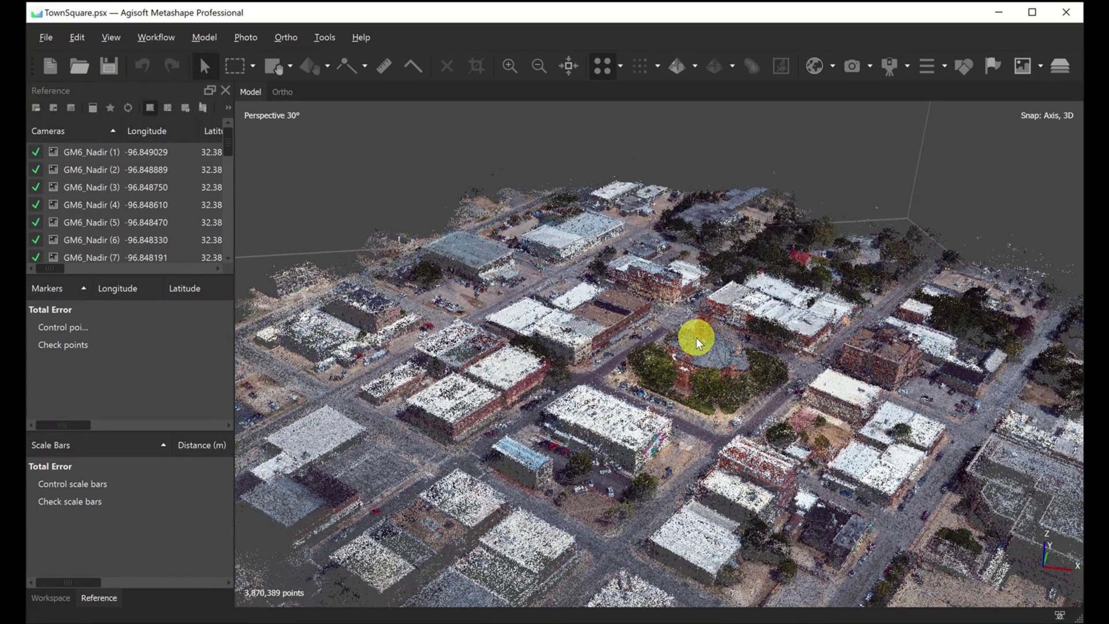
left_click_drag(705, 330, 698, 321)
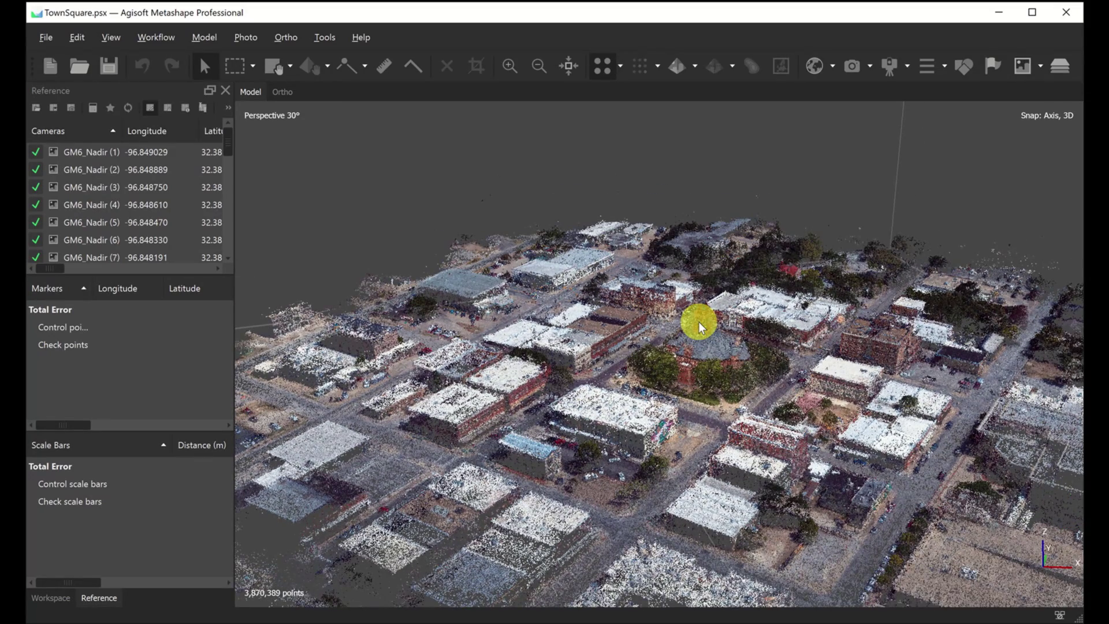
mouse_move(698, 321)
left_mouse_down()
mouse_move(665, 306)
mouse_move(660, 323)
left_mouse_up()
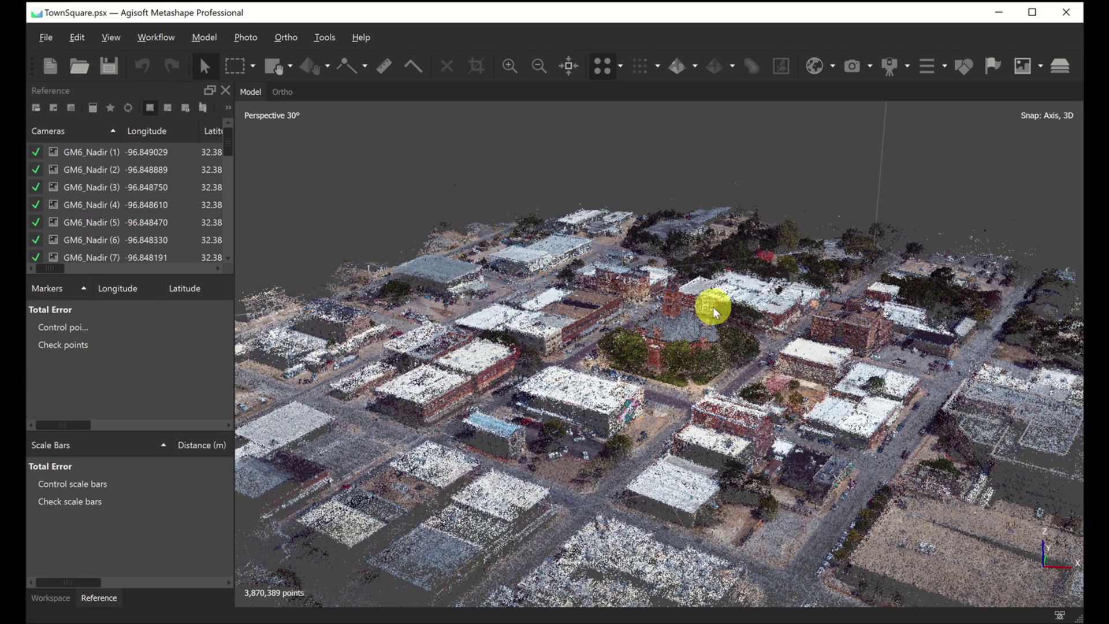
left_click_drag(722, 300, 670, 304)
scroll(515, 302, "up", 5)
scroll(547, 275, "down", 5)
scroll(606, 317, "down", 5)
right_click_drag(557, 280, 523, 255)
scroll(614, 322, "up", 10)
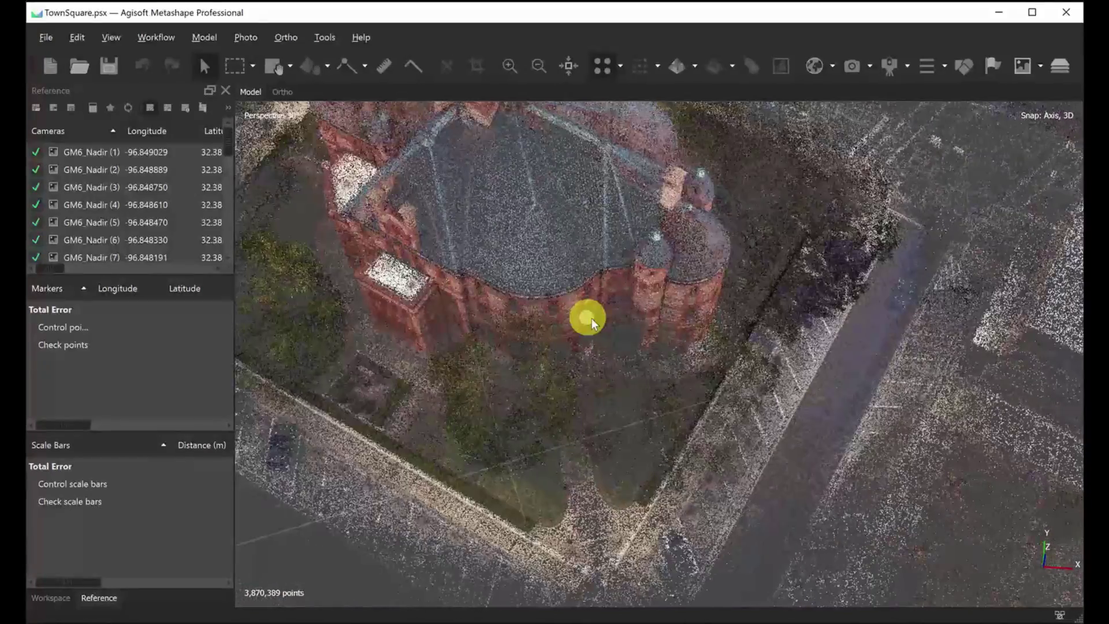
Use a rectangle selection in a top-down view to delete the ragged strip of tie points along the tree-covered edge of the town.
left_click_drag(592, 318, 614, 341)
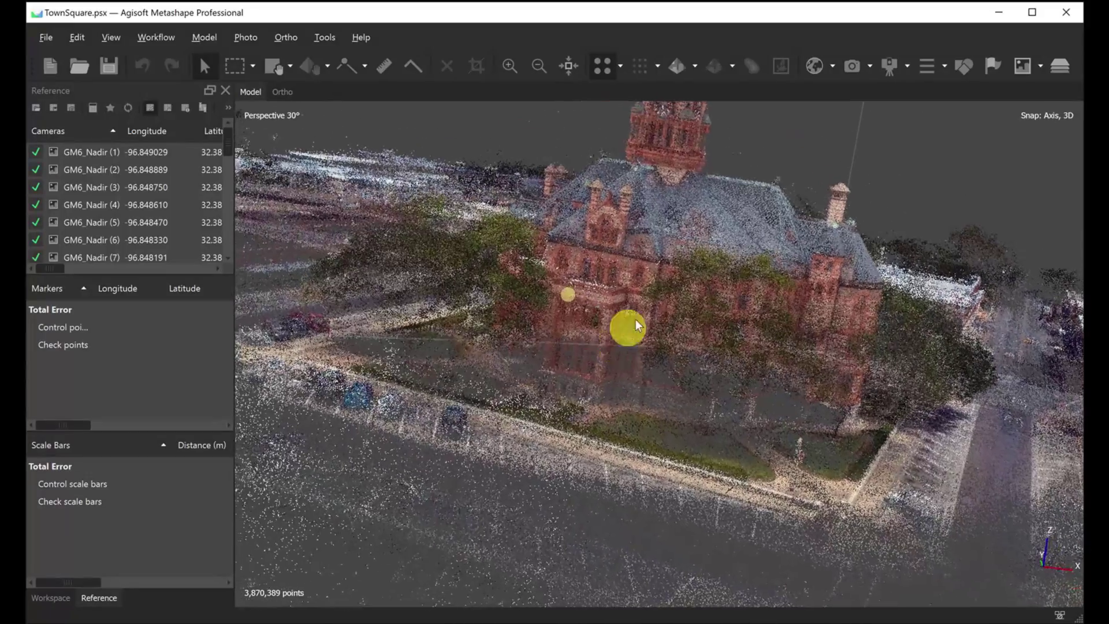
left_click_drag(634, 270, 618, 339)
scroll(617, 336, "down", 5)
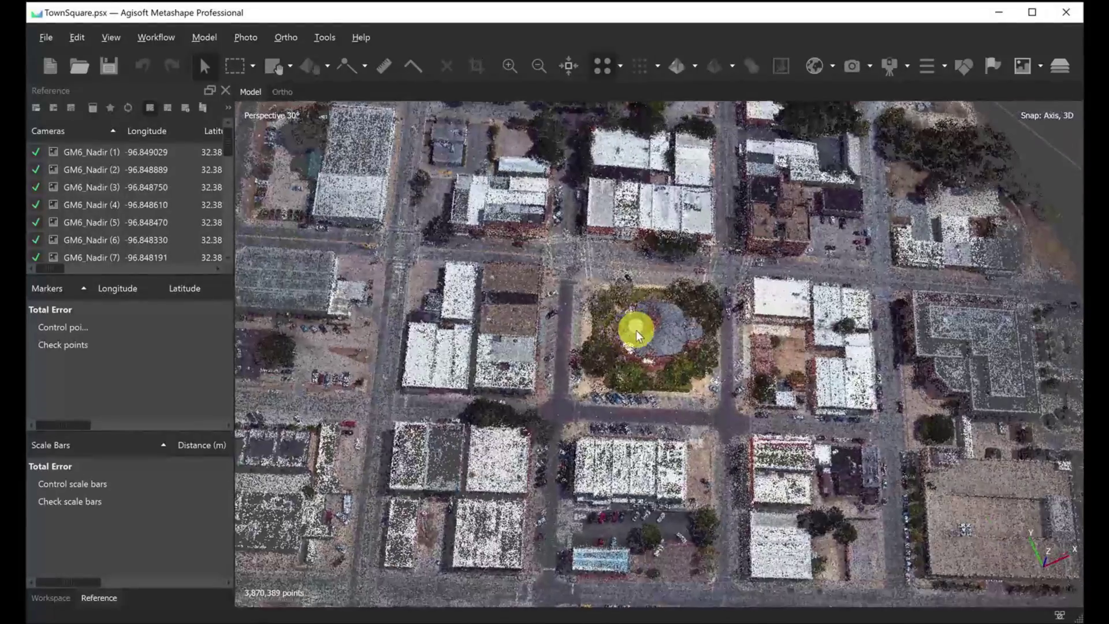
scroll(633, 339, "down", 2)
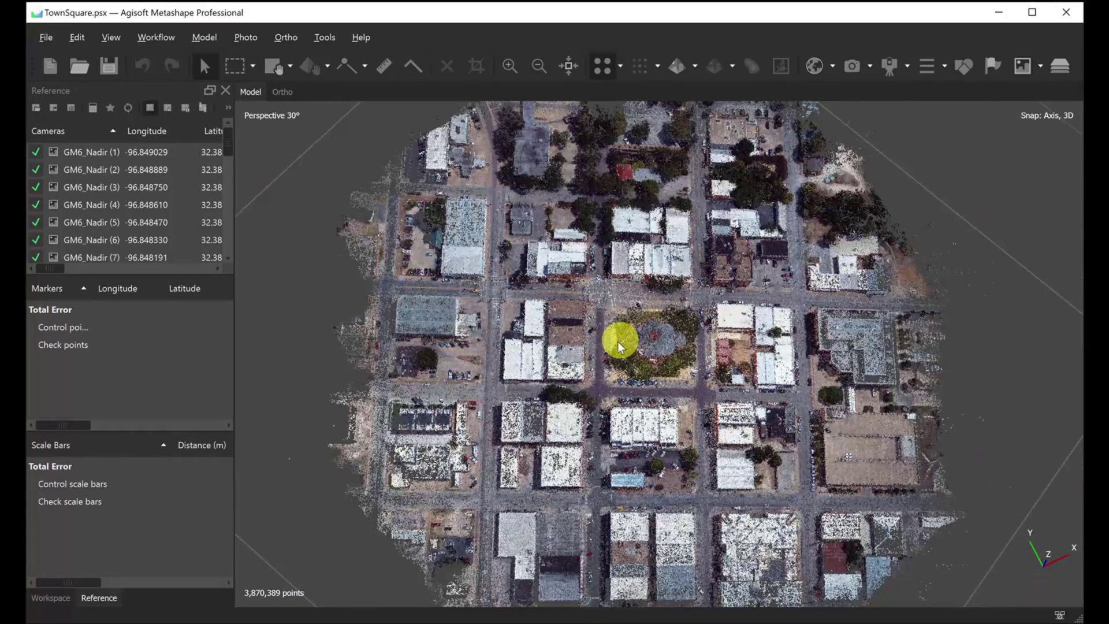
left_click_drag(638, 341, 599, 349)
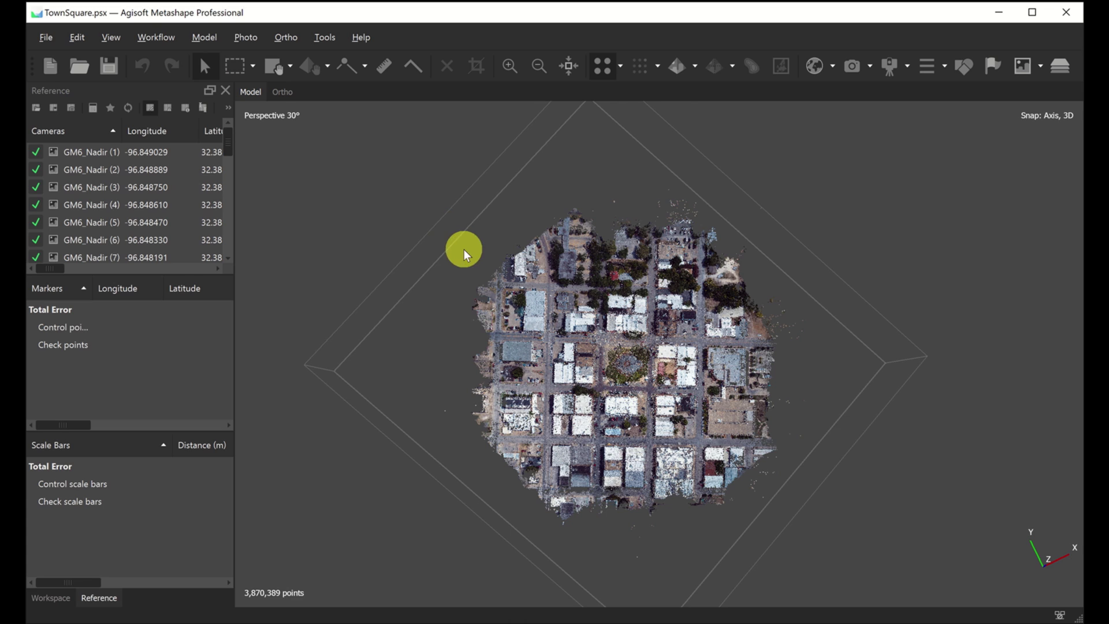
key("m")
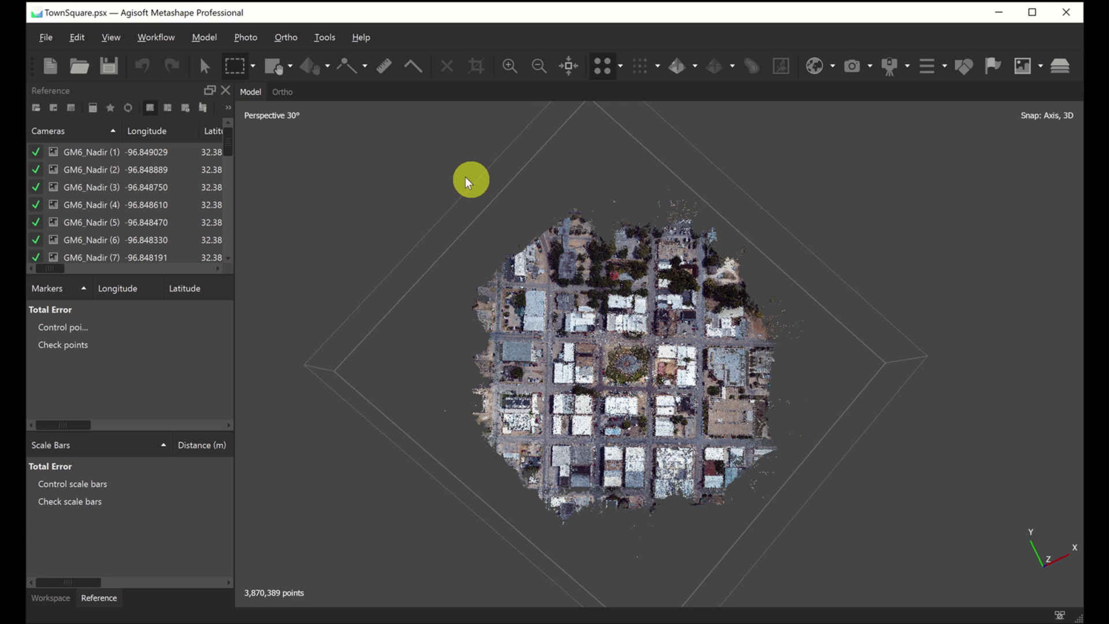
left_click_drag(486, 157, 767, 243)
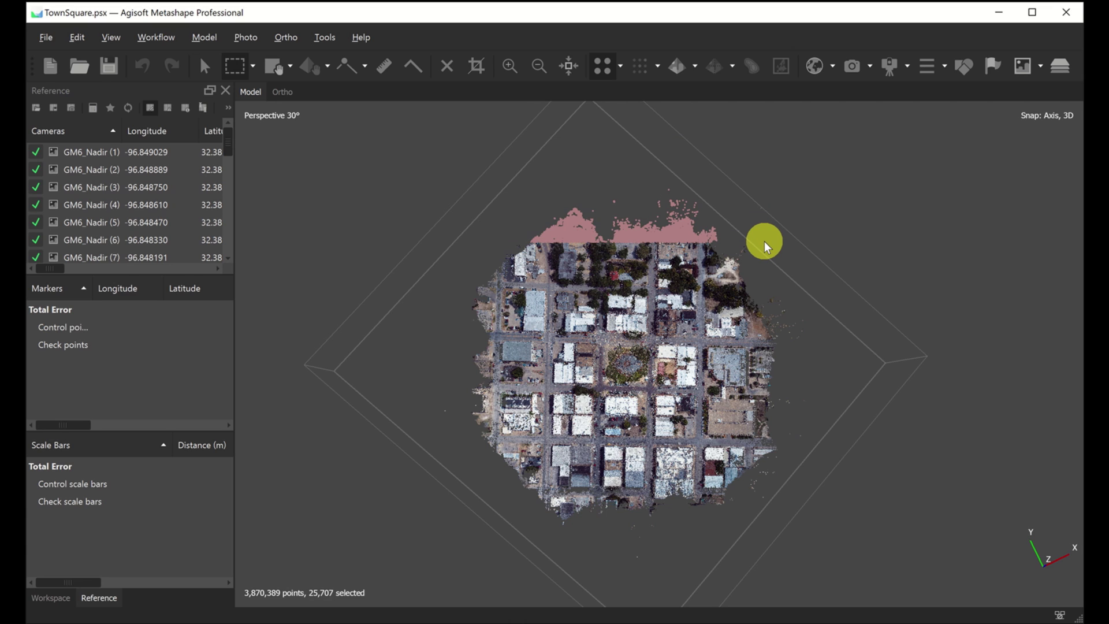
key("Delete")
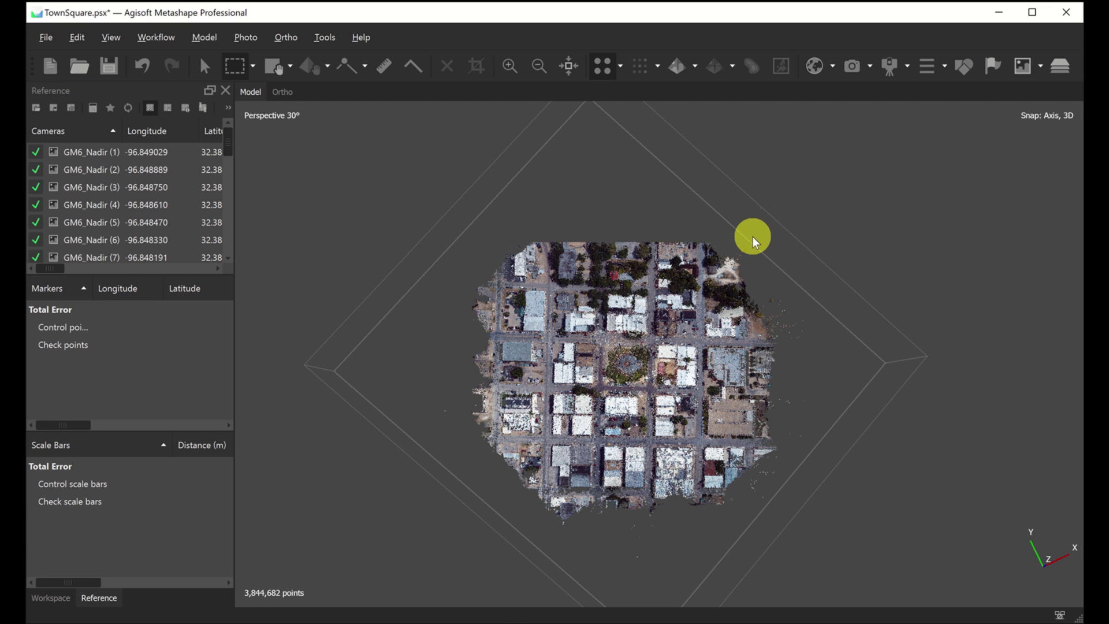
Delete the ragged tie points along the other three outer edges, trimming the cloud to a clean square around the courthouse.
left_click_drag(406, 168, 498, 504)
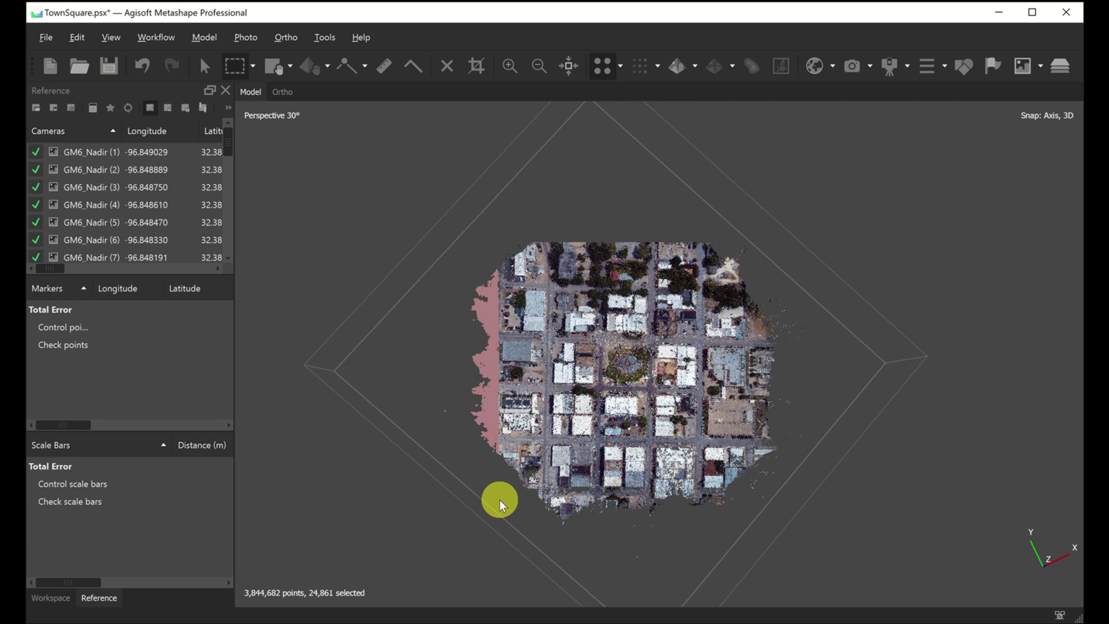
key("Delete")
left_click_drag(414, 574, 854, 483)
key("Delete")
left_click_drag(928, 186, 751, 540)
key("Delete")
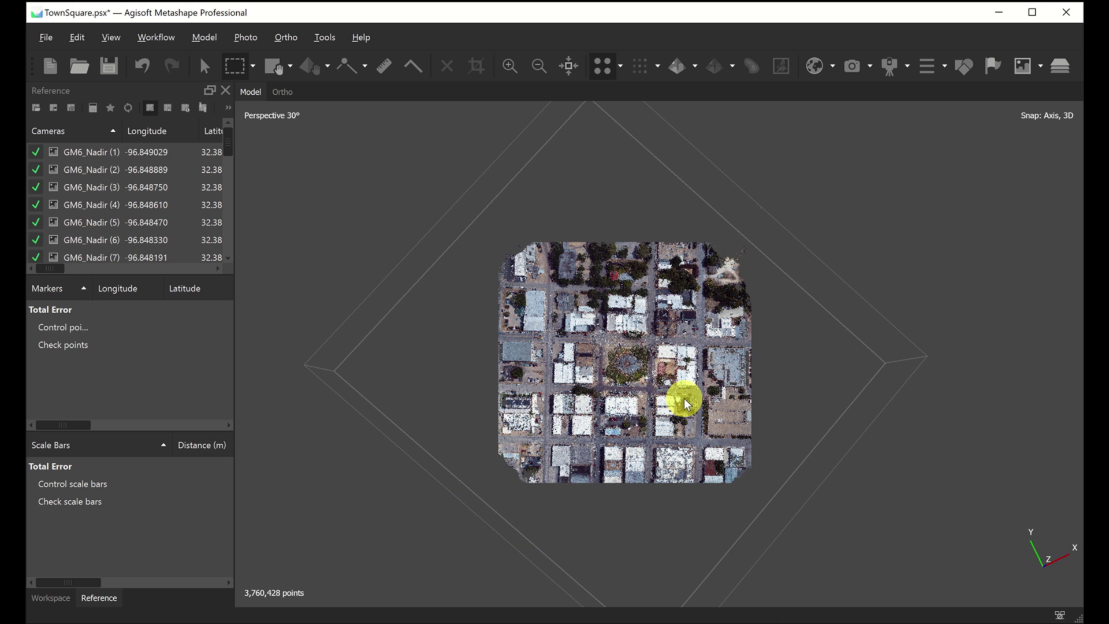
Examine the trimmed tie point cloud from the side and from above for stray points floating above and below the town.
right_click_drag(647, 375, 641, 380)
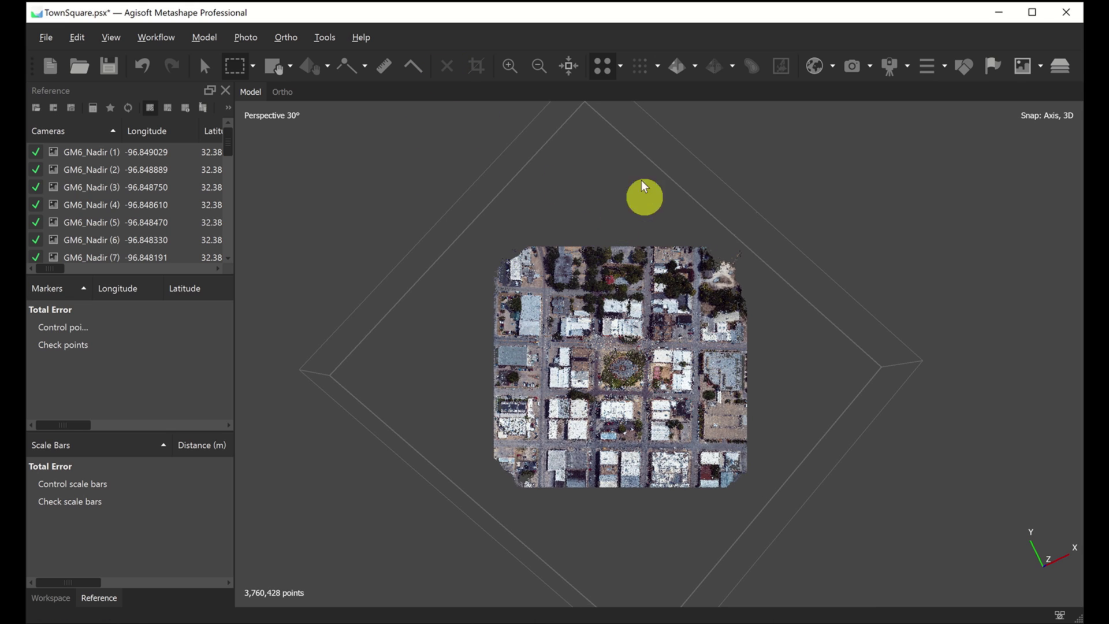
left_click(206, 68)
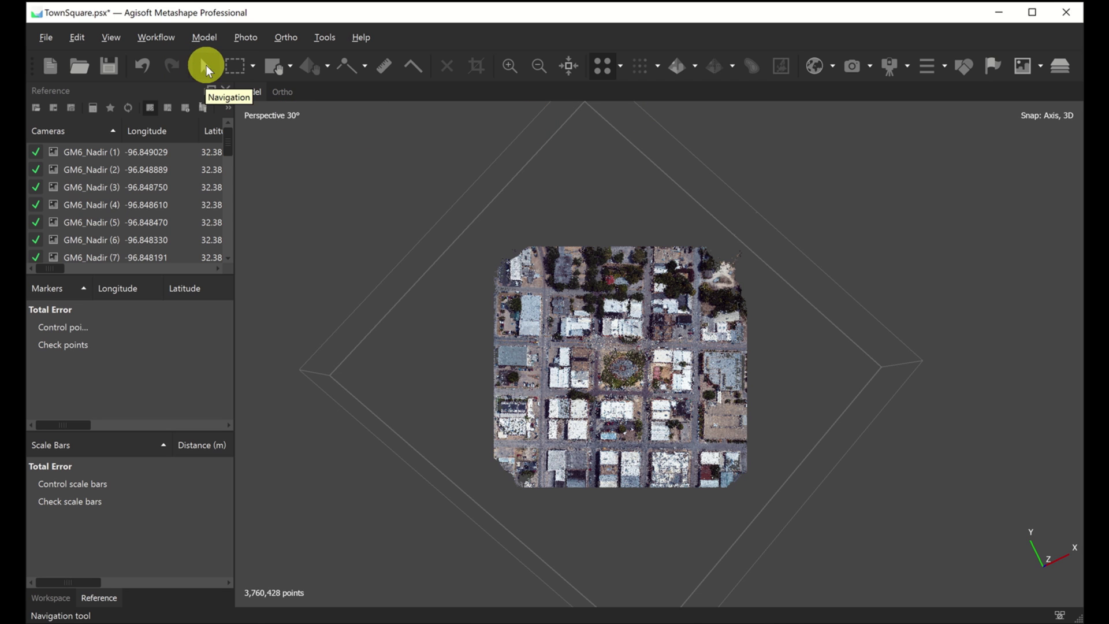
left_click_drag(614, 384, 696, 343)
left_click_drag(543, 387, 519, 386)
scroll(588, 348, "up", 6)
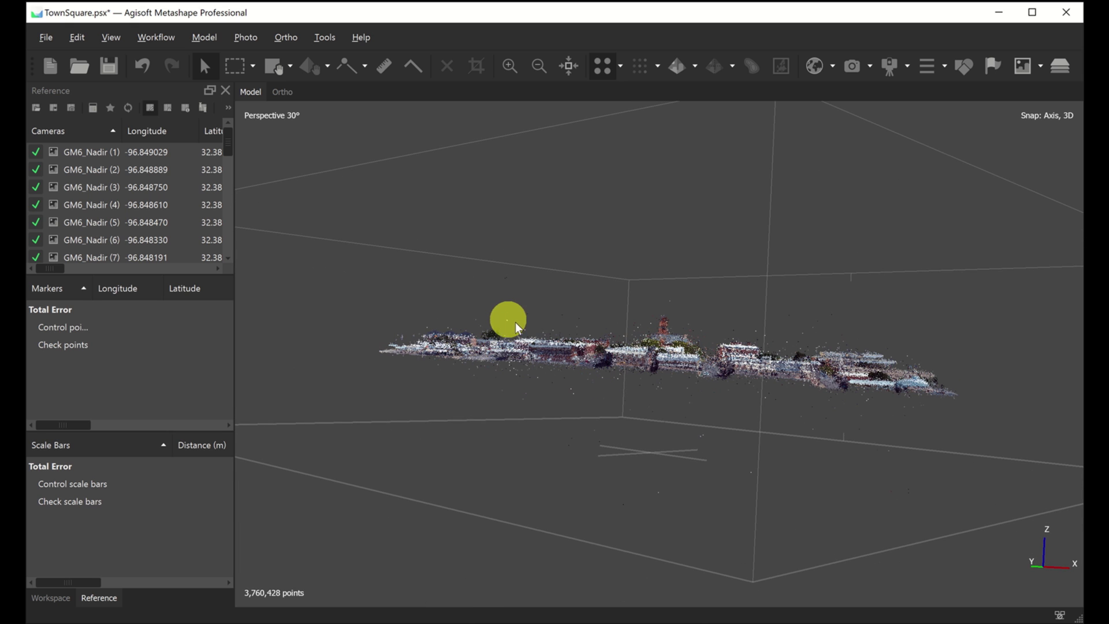
scroll(529, 338, "up", 5)
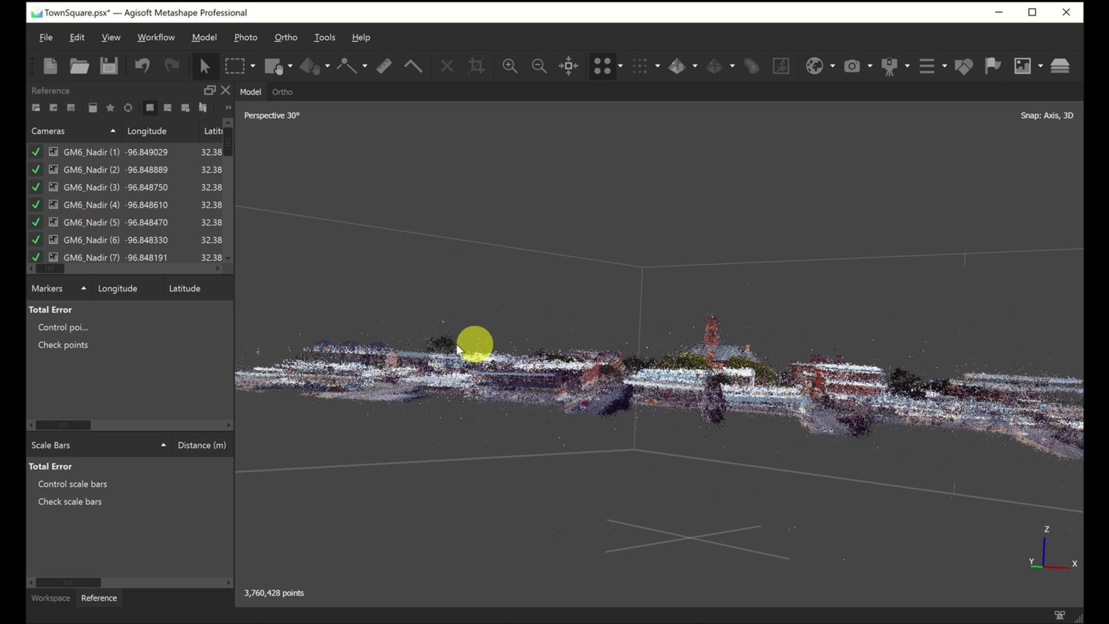
right_click_drag(677, 344, 630, 327)
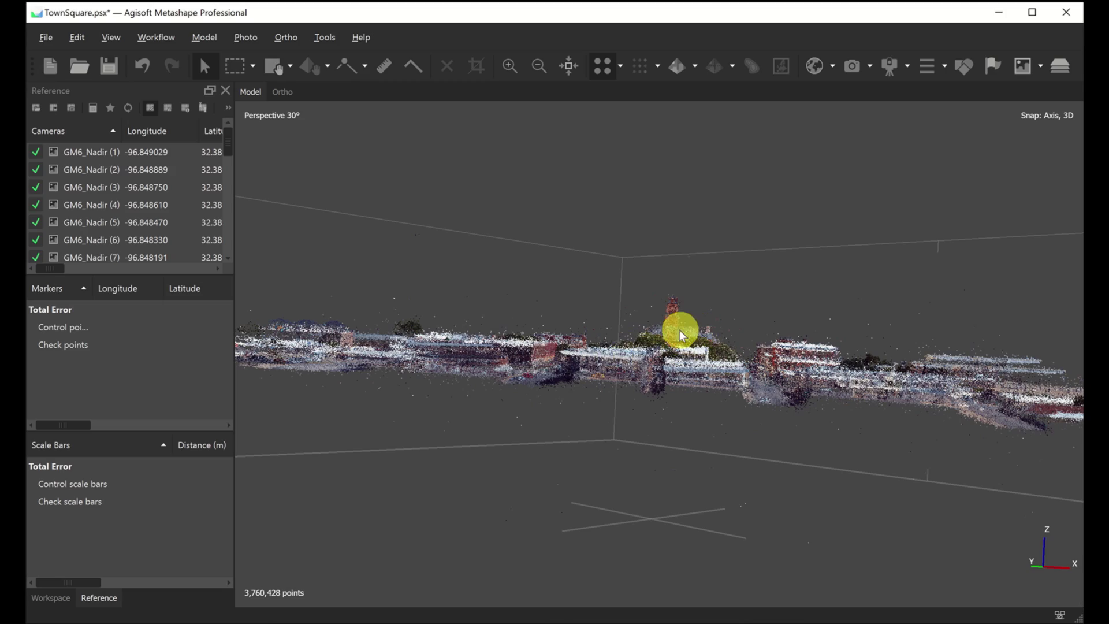
left_click_drag(678, 321, 566, 433)
scroll(623, 416, "down", 5)
left_click_drag(678, 397, 556, 248)
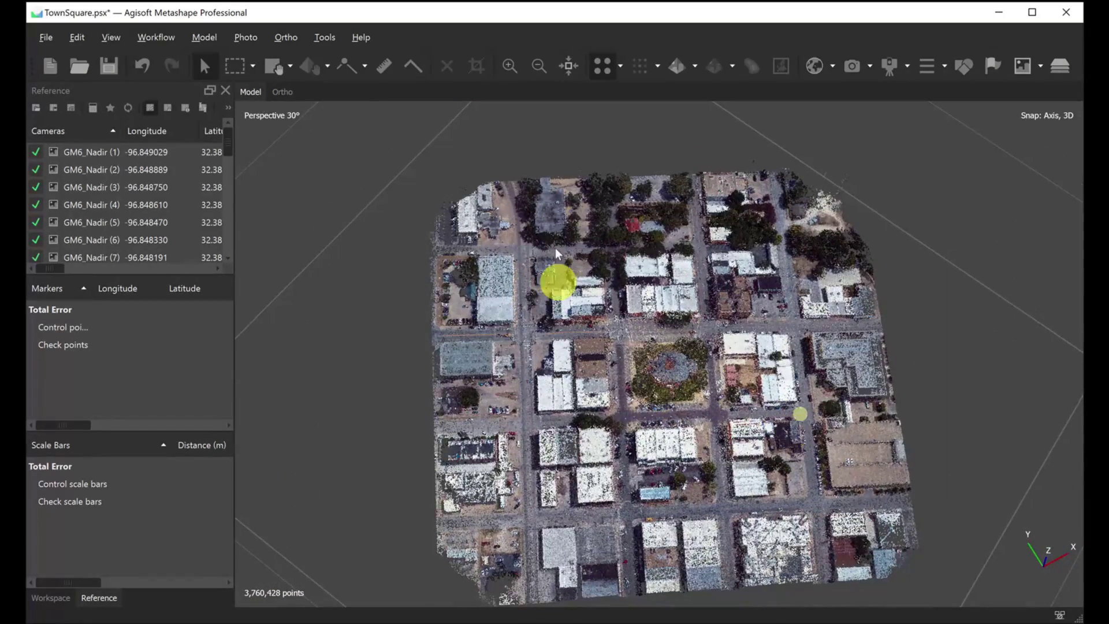
left_click_drag(681, 451, 677, 334)
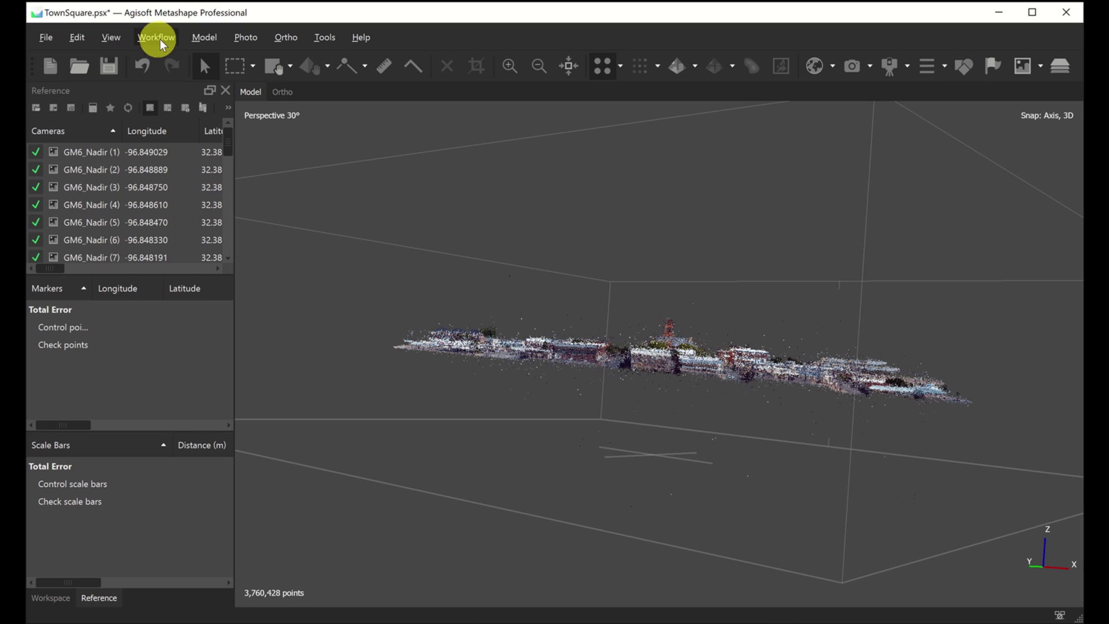
Select tie points with Gradual Selection by reconstruction uncertainty at a level of about 33.44.
left_click(203, 37)
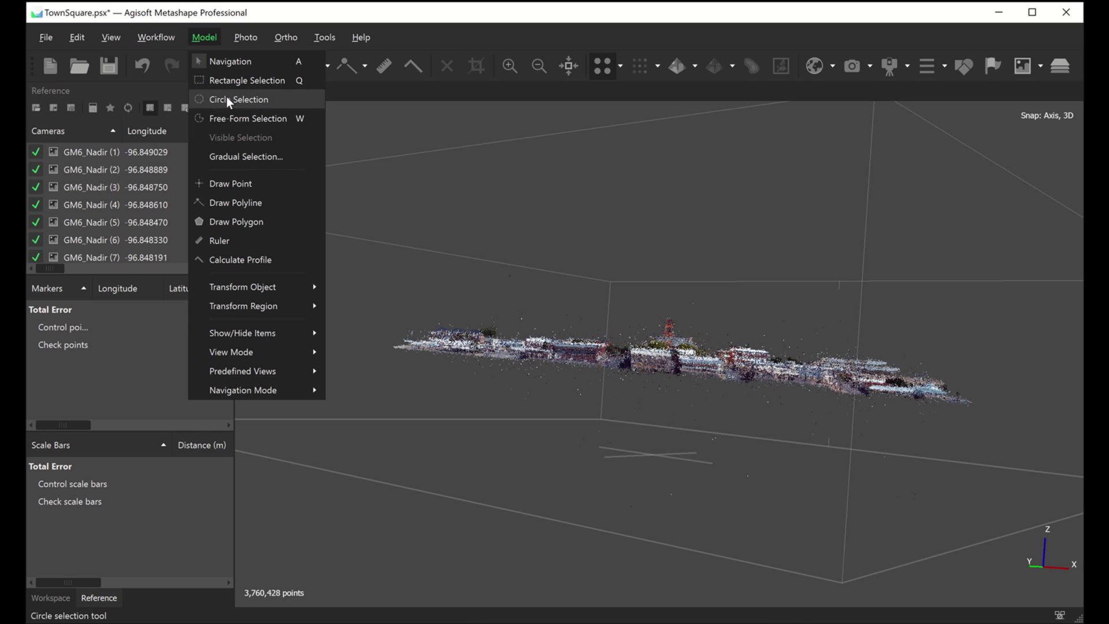
left_click(241, 155)
left_click(523, 291)
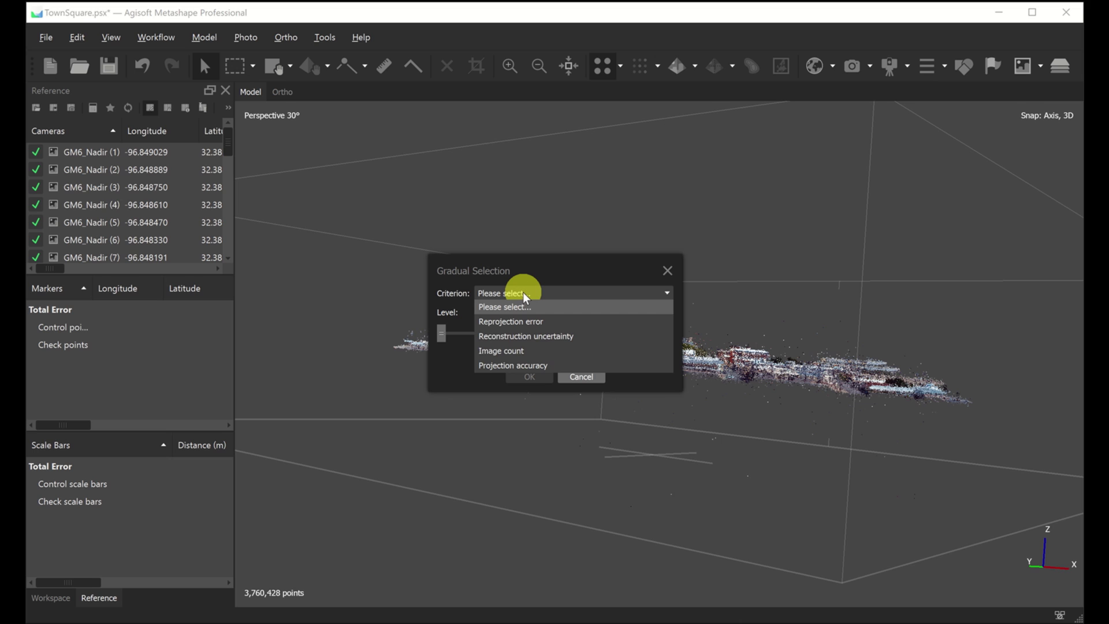
left_click(517, 335)
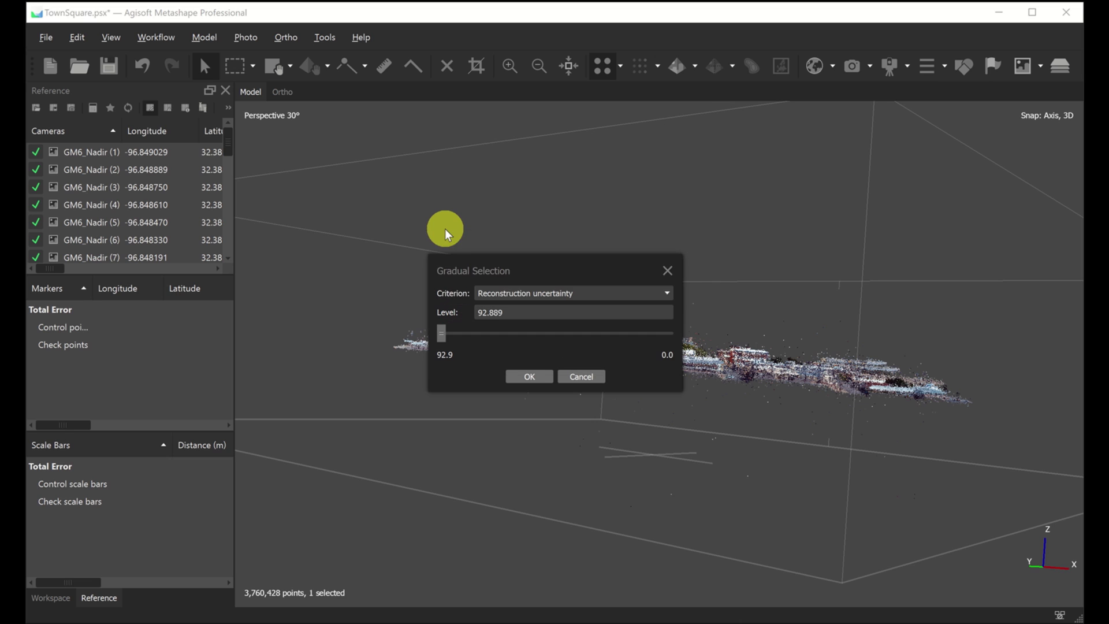
left_click_drag(458, 274, 297, 143)
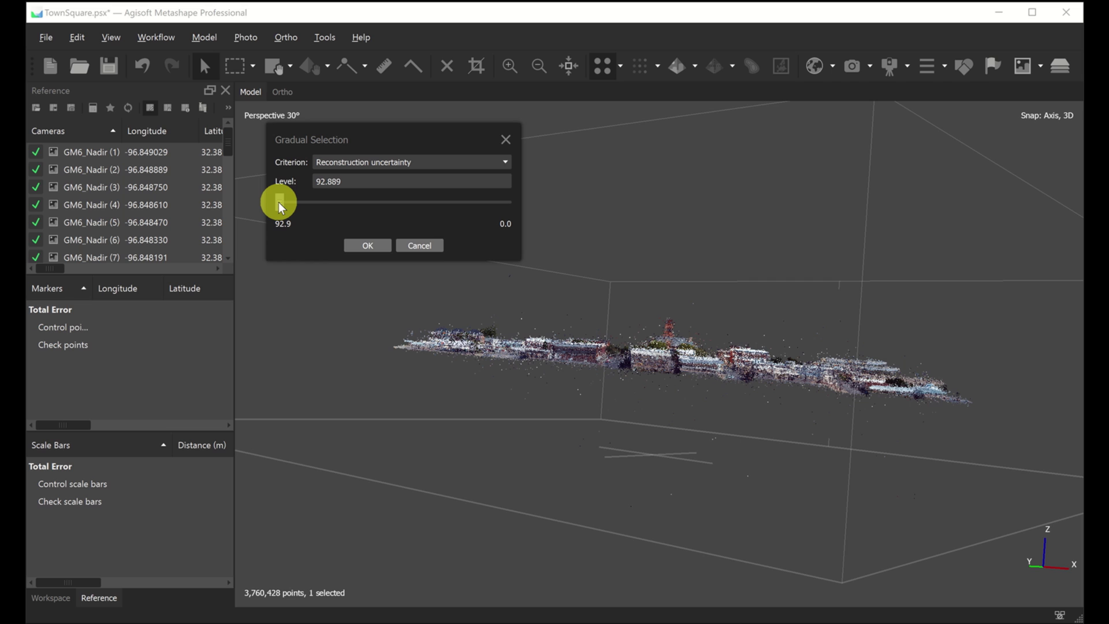
left_click_drag(279, 202, 426, 201)
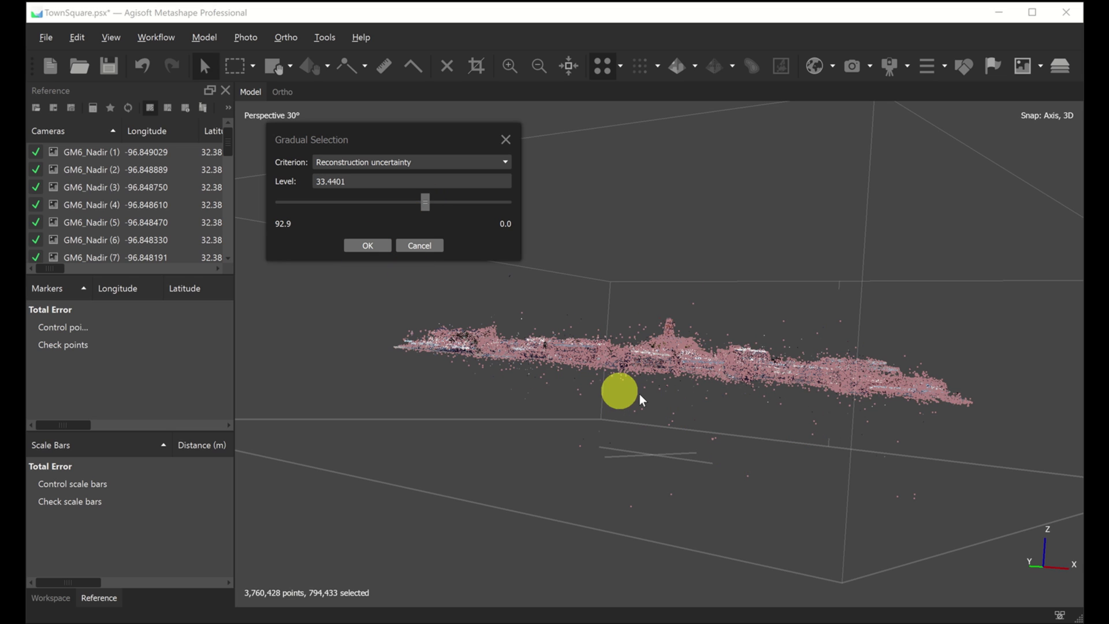
left_click(366, 245)
Inspect how the selected high-uncertainty points are distributed over the town, from above, from the side and at an oblique angle.
left_click(209, 68)
left_click_drag(691, 314, 480, 182)
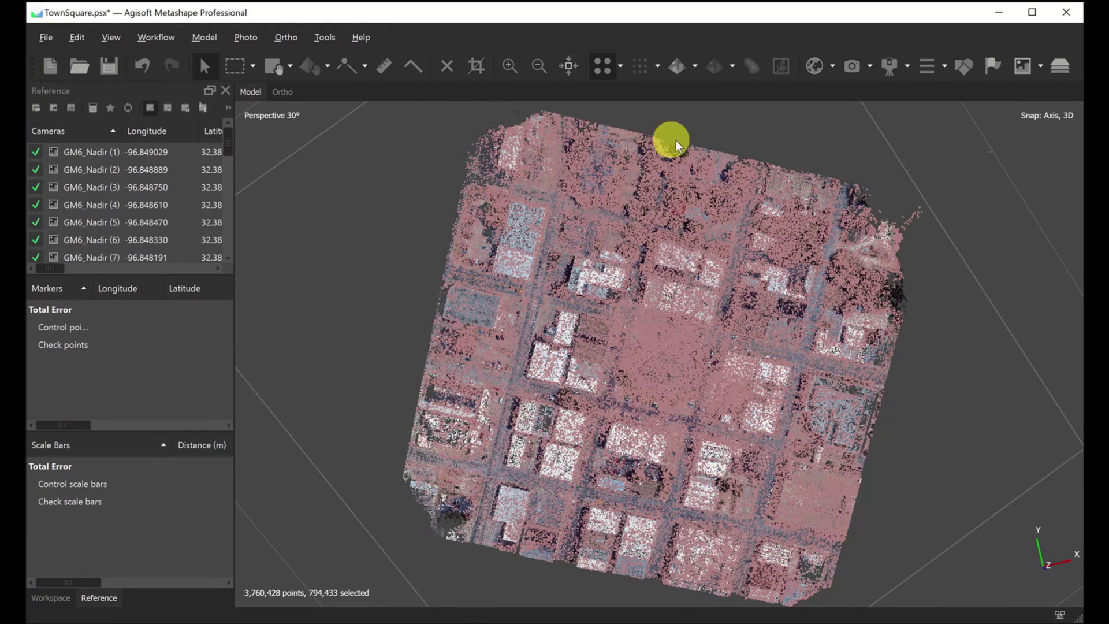
left_click_drag(691, 364, 462, 418)
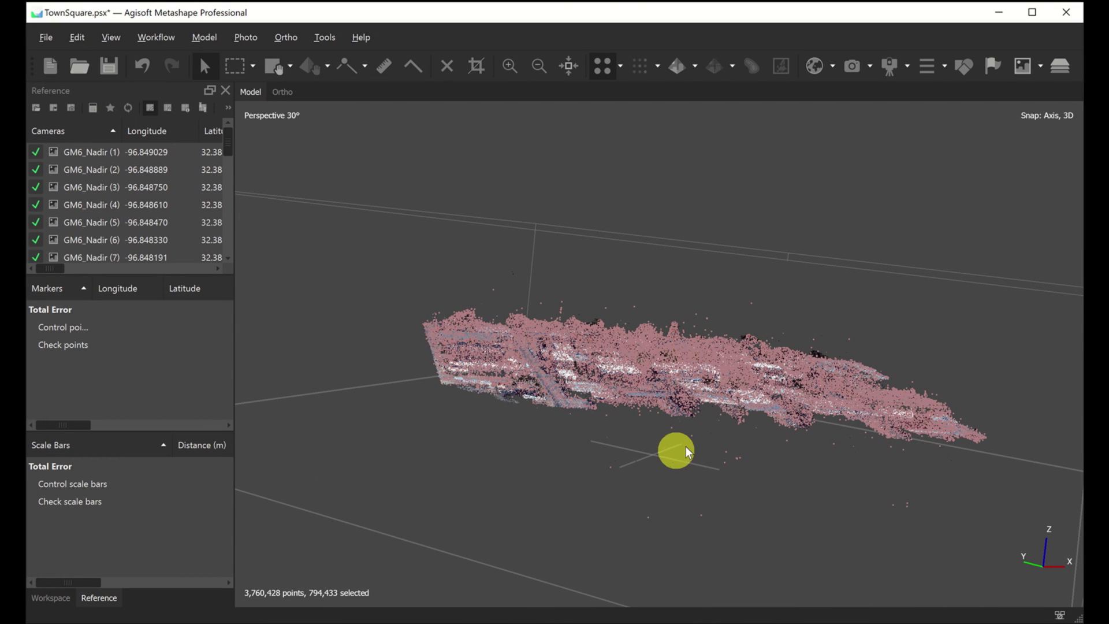
scroll(682, 377, "up", 3)
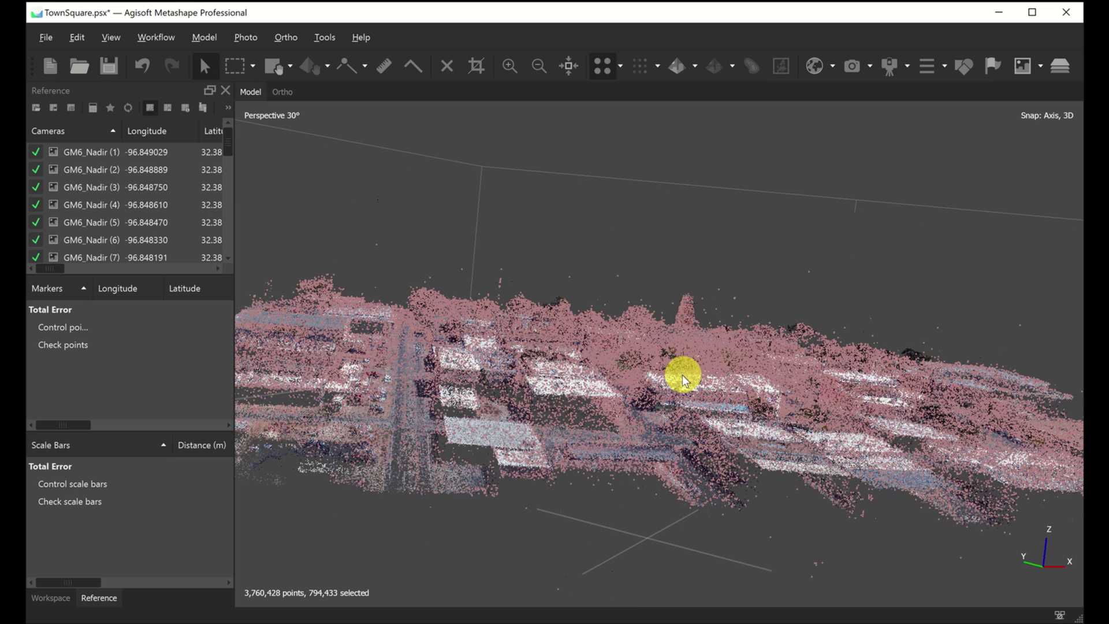
left_click_drag(716, 361, 716, 345)
left_click_drag(573, 387, 586, 383)
left_click_drag(729, 396, 686, 372)
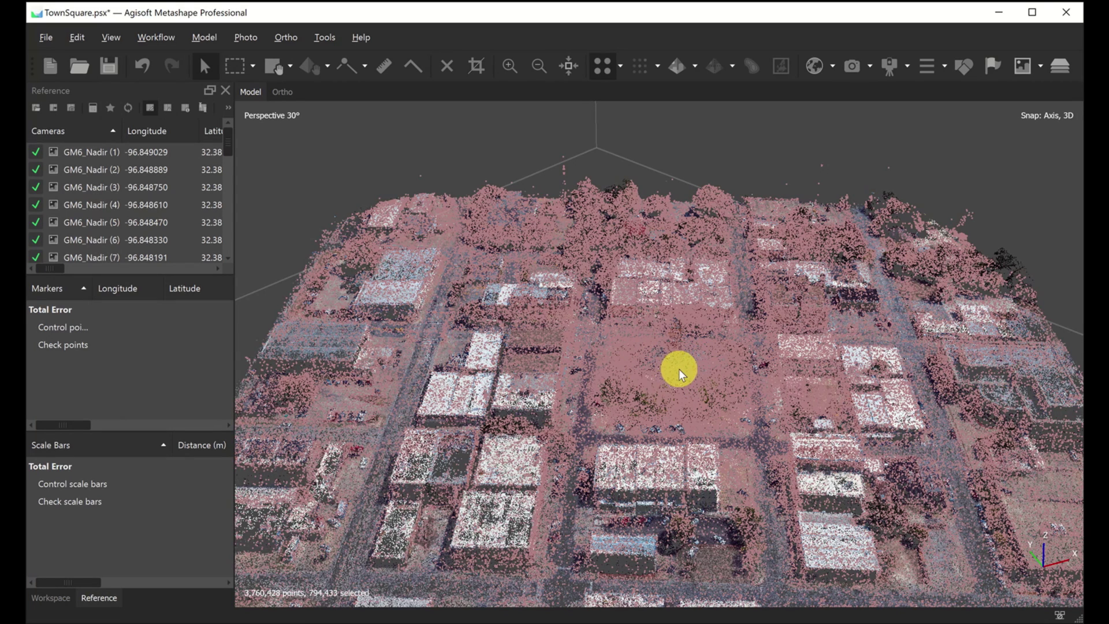
Show the camera positions to compare them with the selected points around the courthouse, and hide them again.
left_click(847, 67)
left_click_drag(670, 283, 678, 335)
scroll(687, 303, "up", 5)
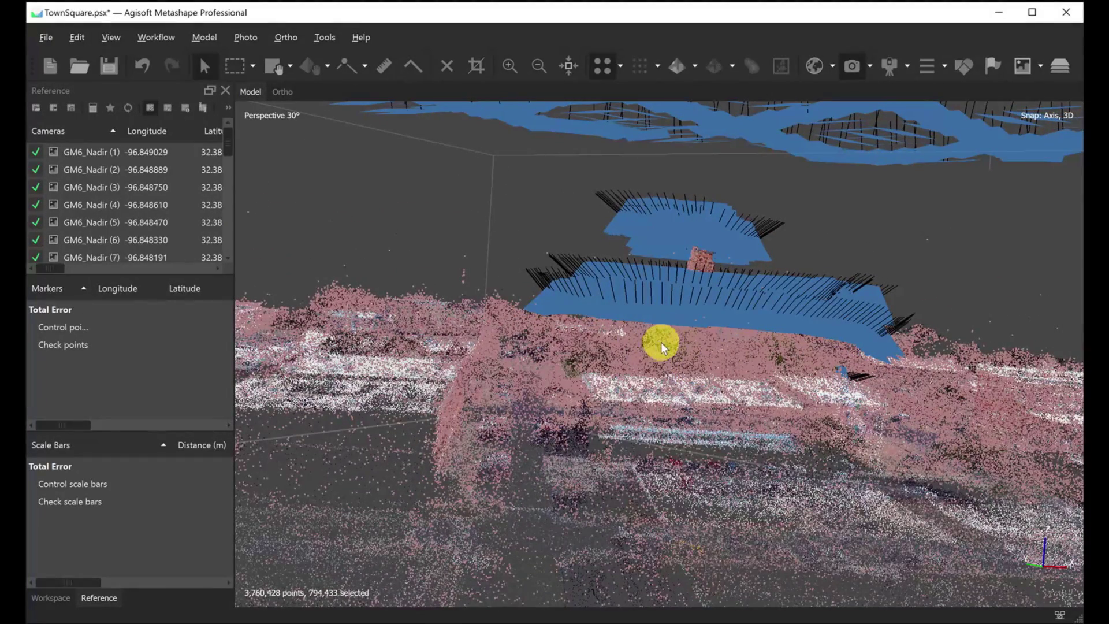
left_click_drag(698, 288, 637, 293)
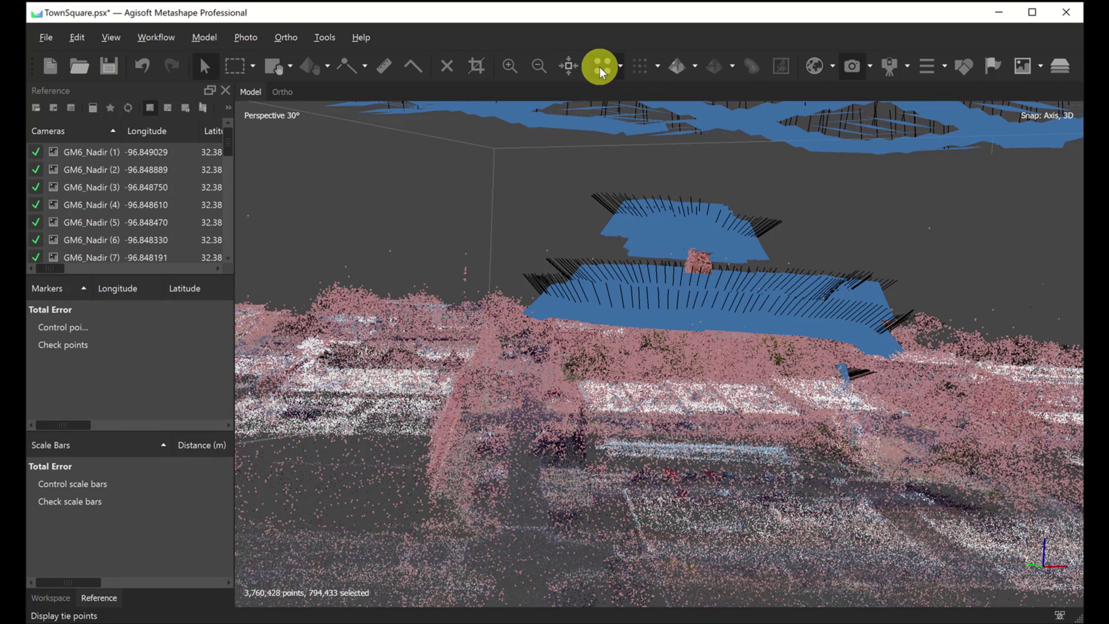
left_click(851, 68)
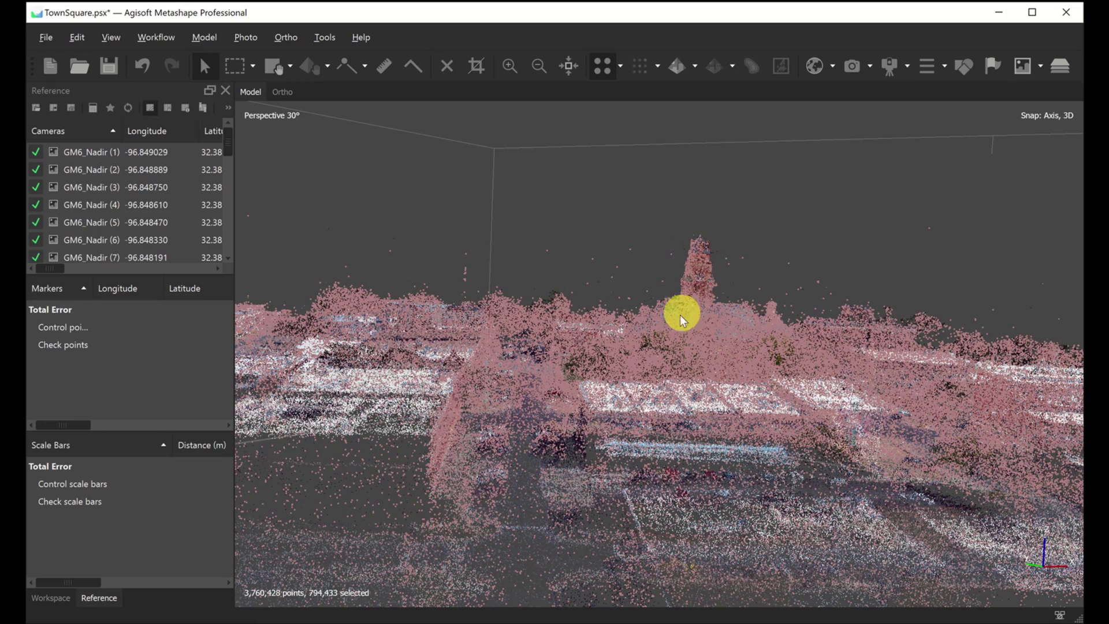
Delete the tie points selected by reconstruction uncertainty and check the remaining cloud from an oblique overview.
left_click_drag(688, 317, 671, 338)
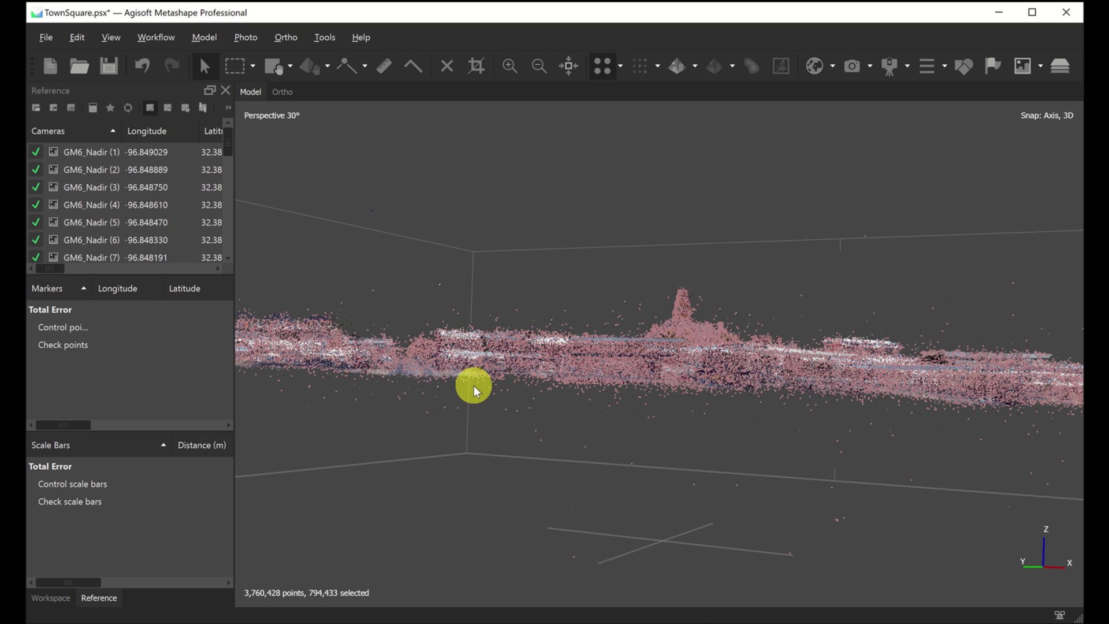
key("Delete")
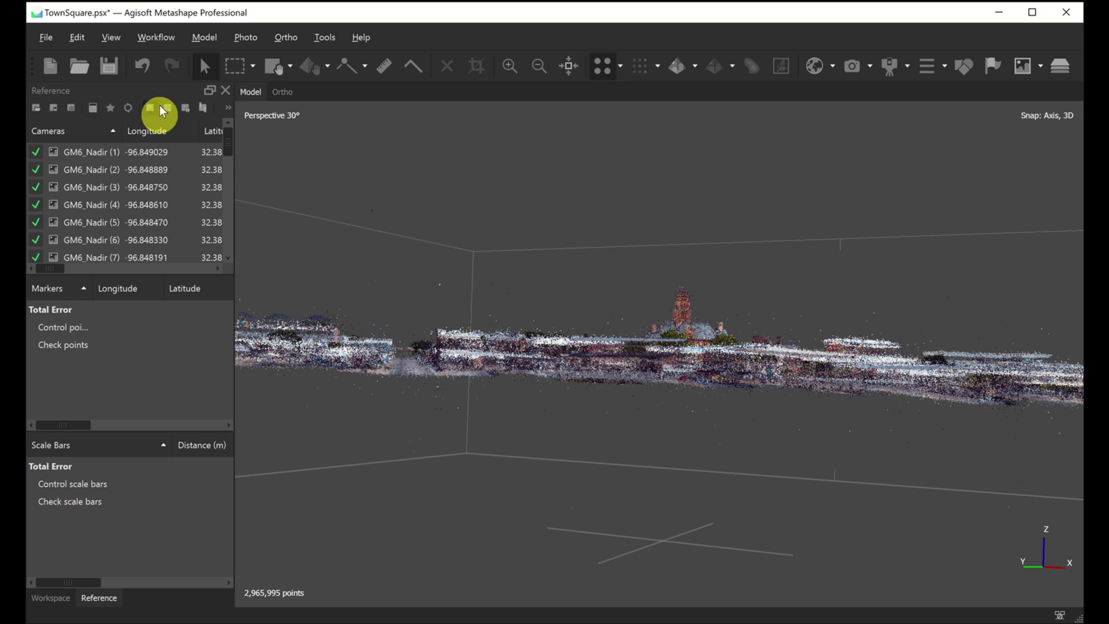
left_click_drag(688, 278, 682, 330)
scroll(680, 352, "down", 6)
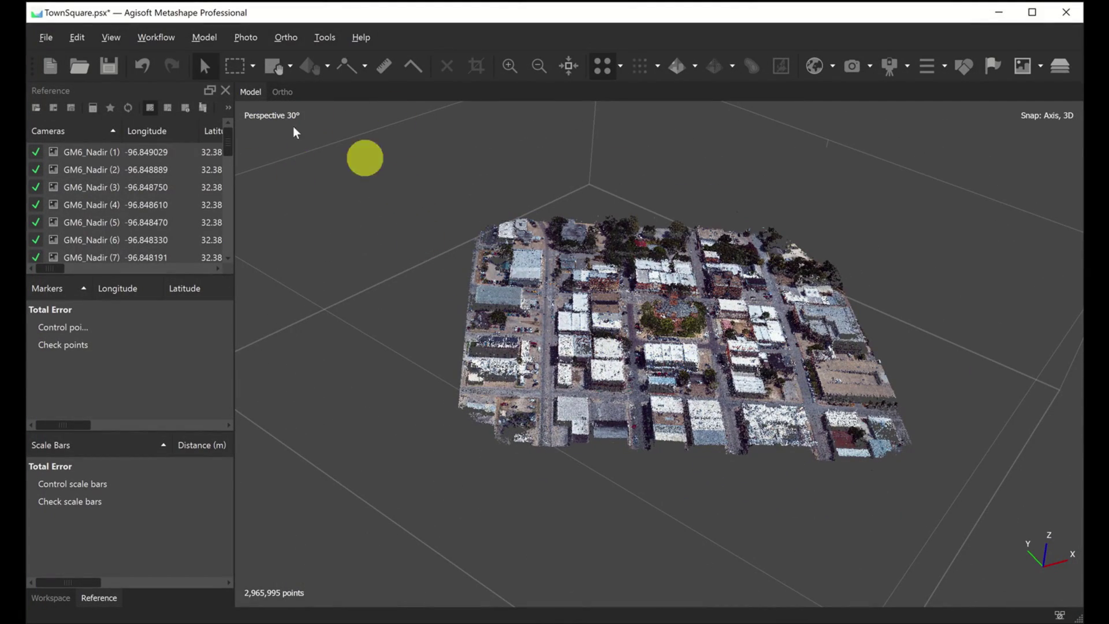
Set up Build Mesh from depth maps with an Arbitrary (3D) surface, High quality and Low face count.
left_click(146, 37)
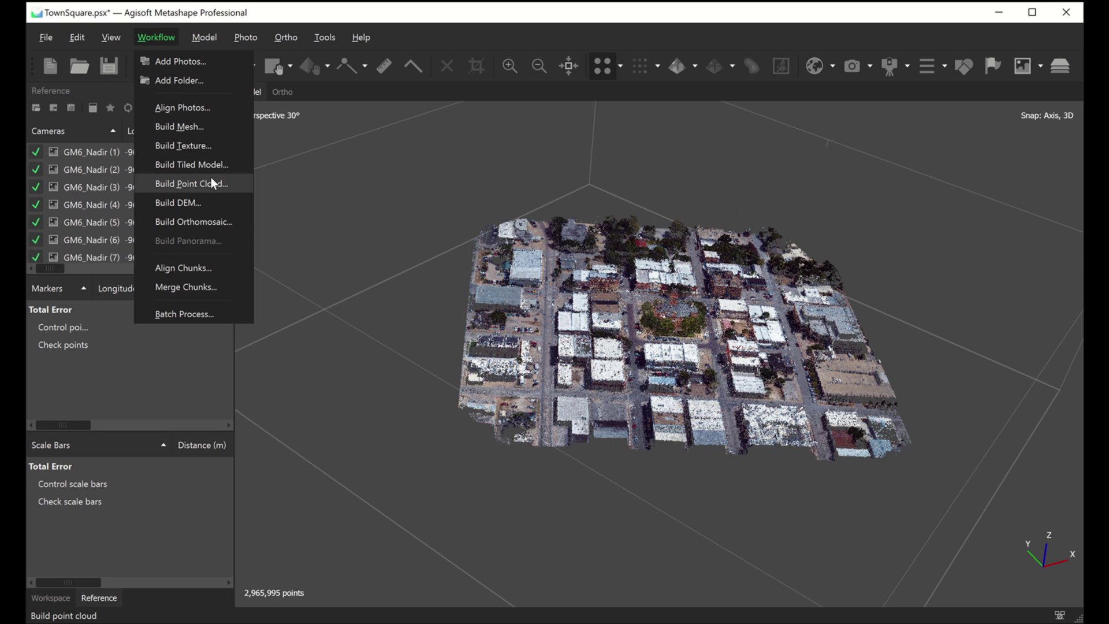
left_click(179, 126)
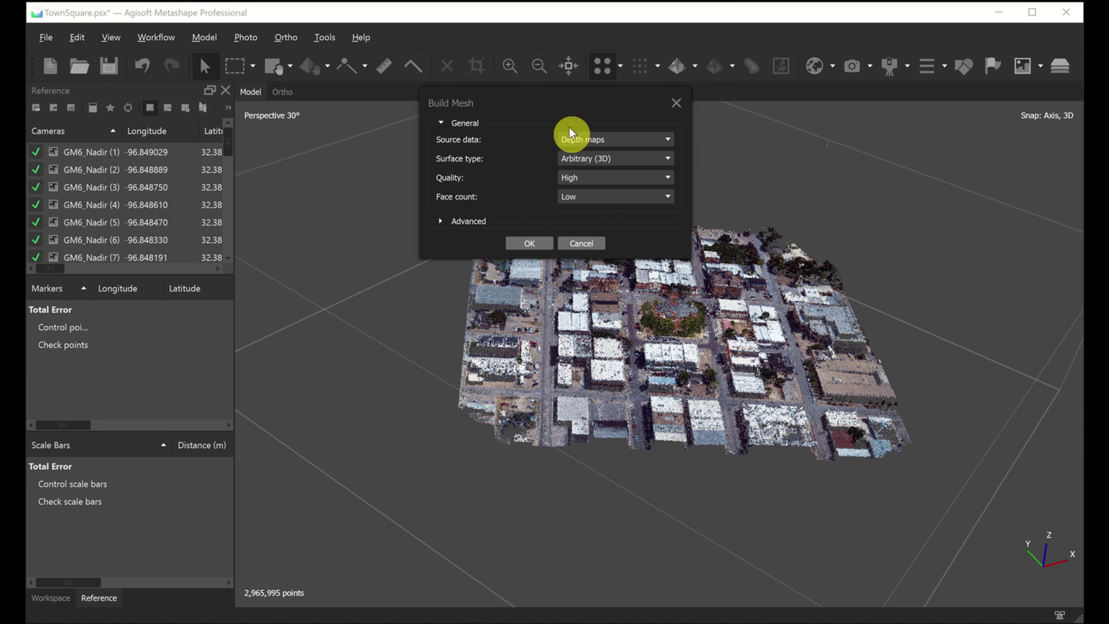
left_click_drag(517, 99, 346, 173)
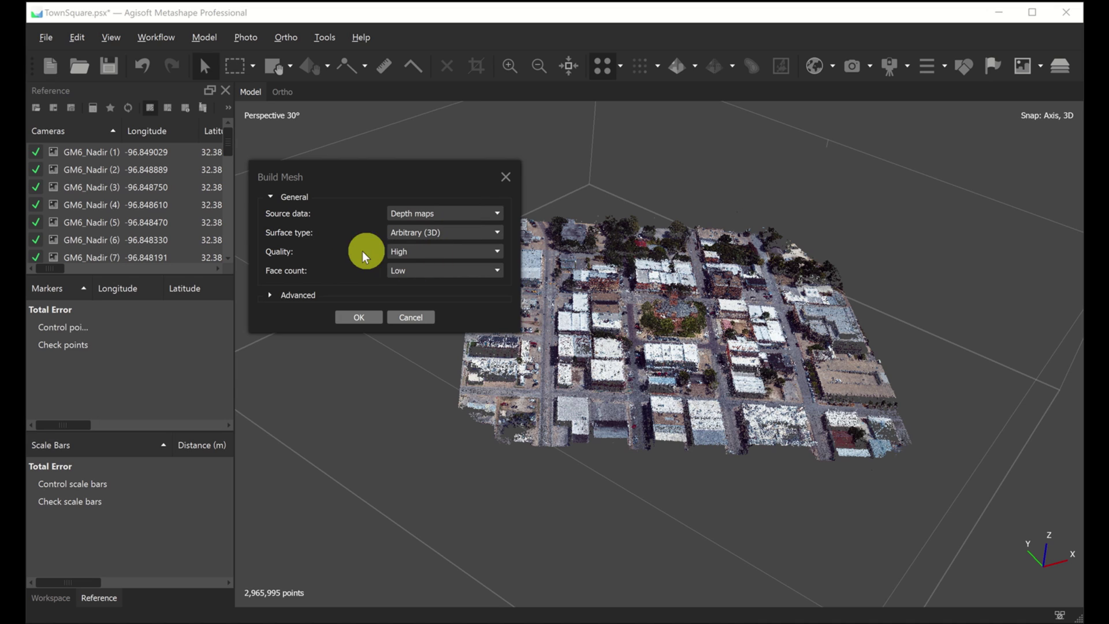
left_click(416, 252)
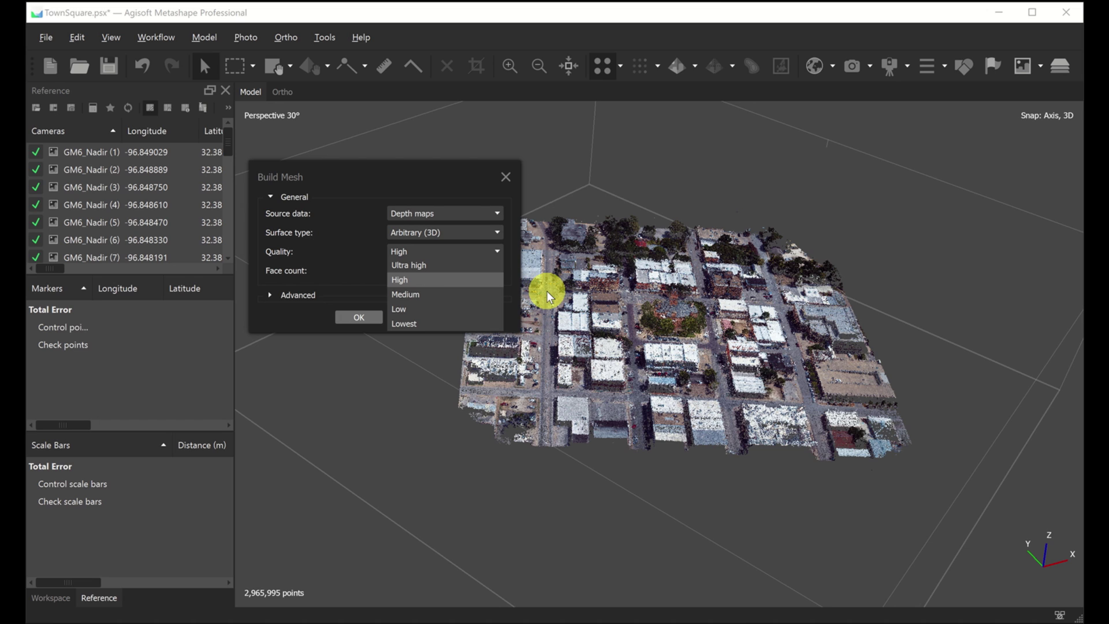
left_click(413, 279)
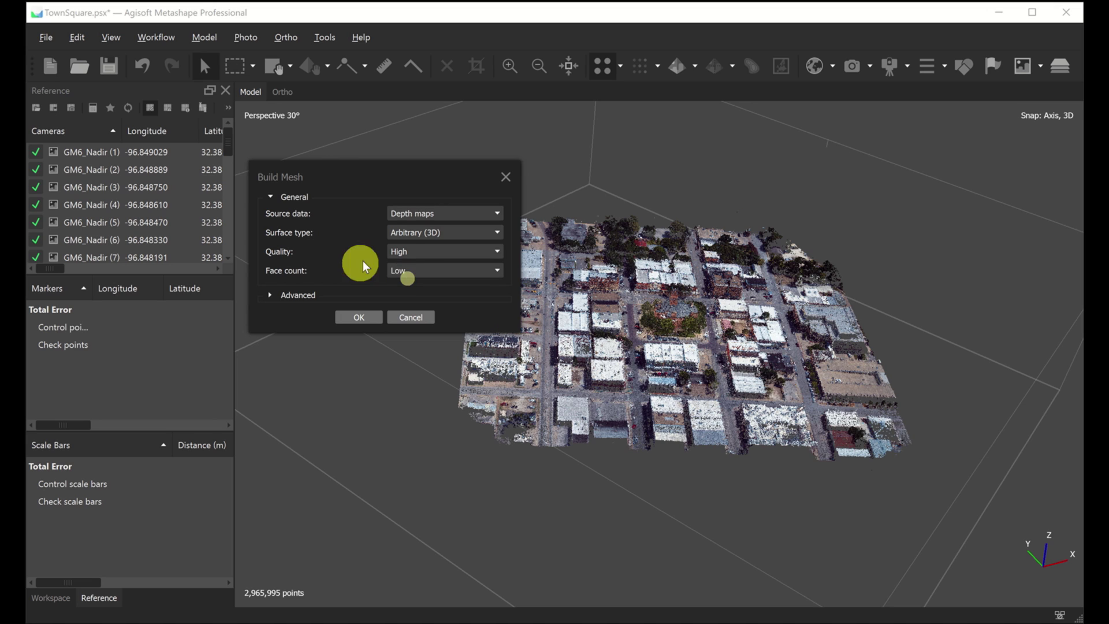
left_click(398, 270)
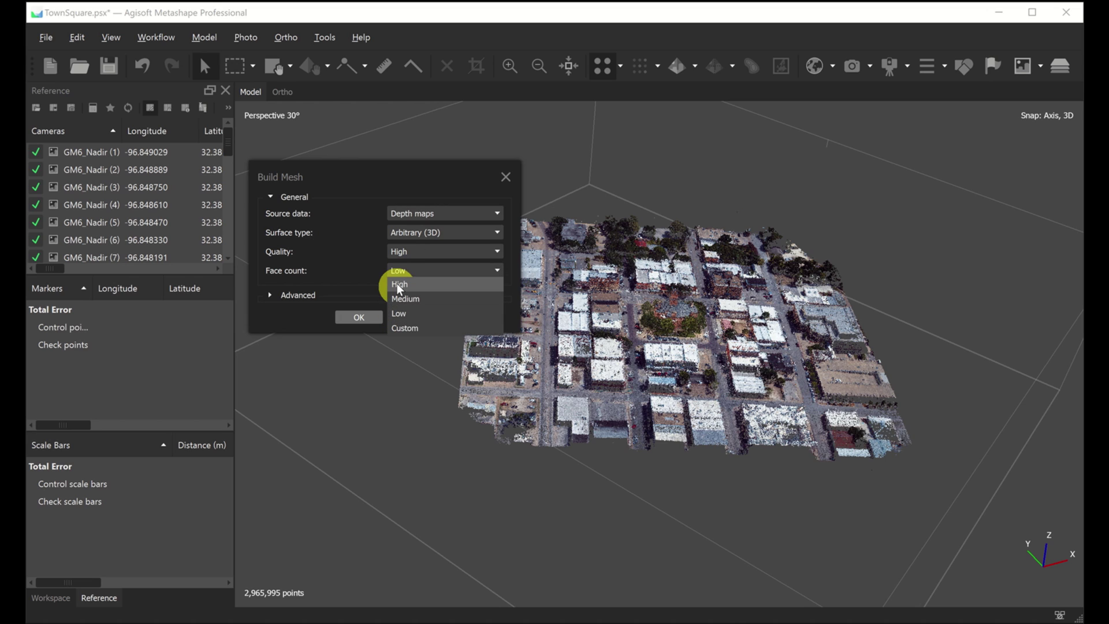
left_click(403, 313)
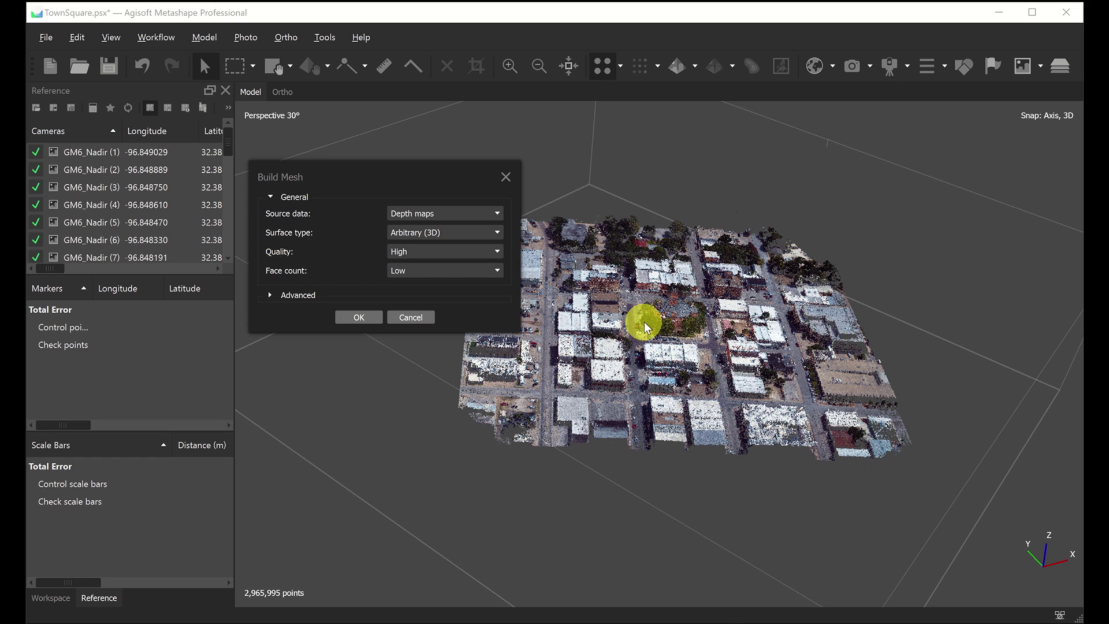
Turn off depth map reuse in the advanced mesh options, review the depth filtering levels keeping Mild, and cancel the mesh setup.
left_click(270, 294)
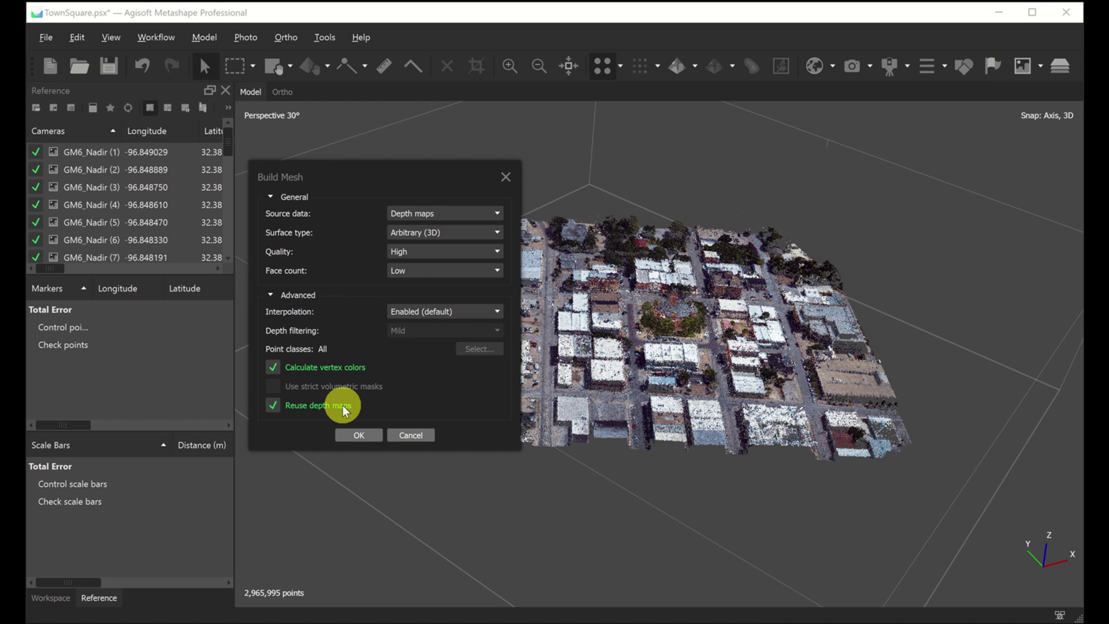
left_click(275, 404)
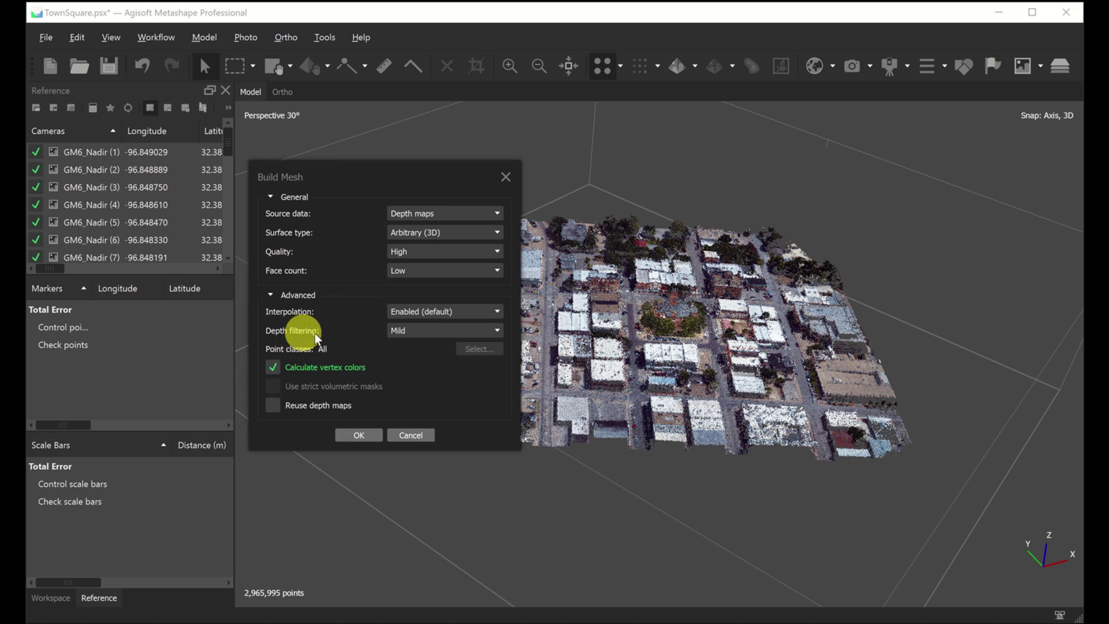
left_click(397, 335)
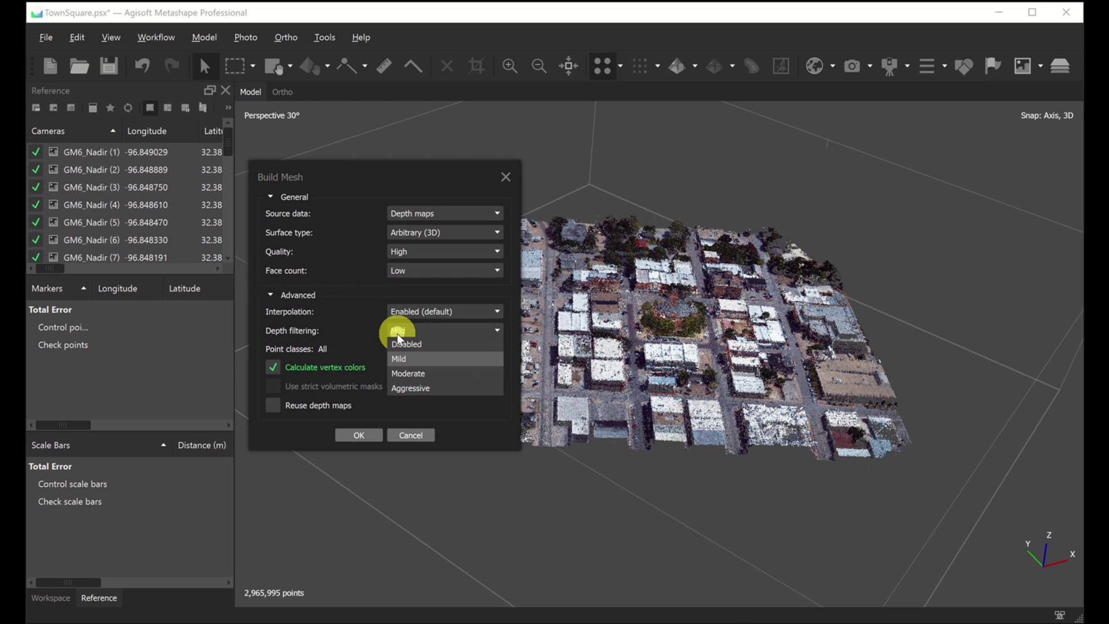
left_click(400, 334)
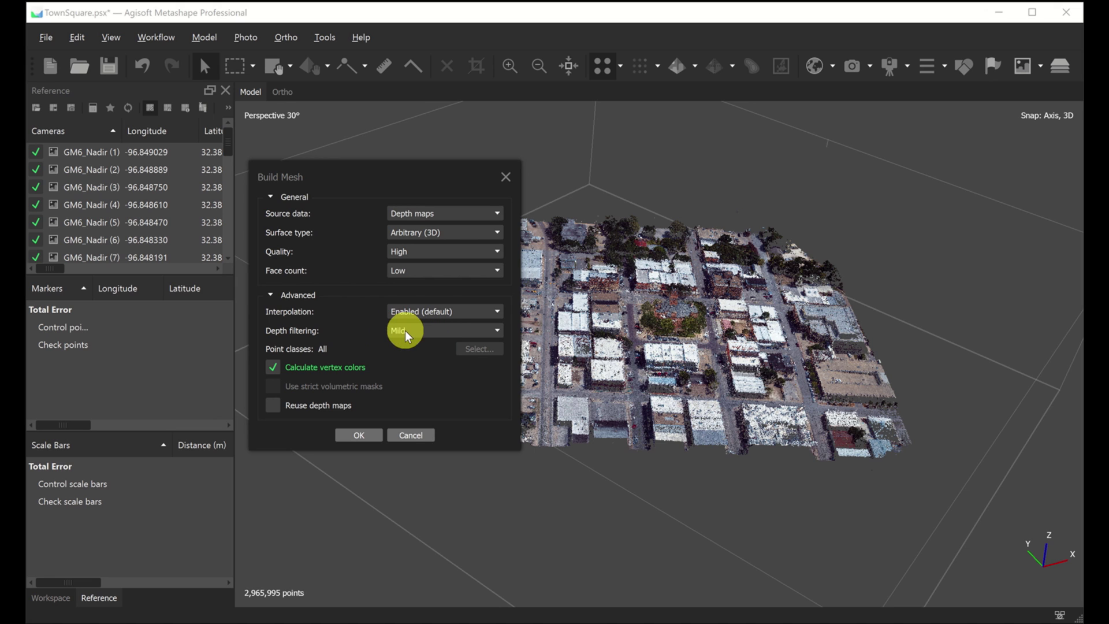
left_click(409, 435)
Inspect the cleaned tie point cloud from low side angles and from above.
left_click_drag(594, 403, 483, 270)
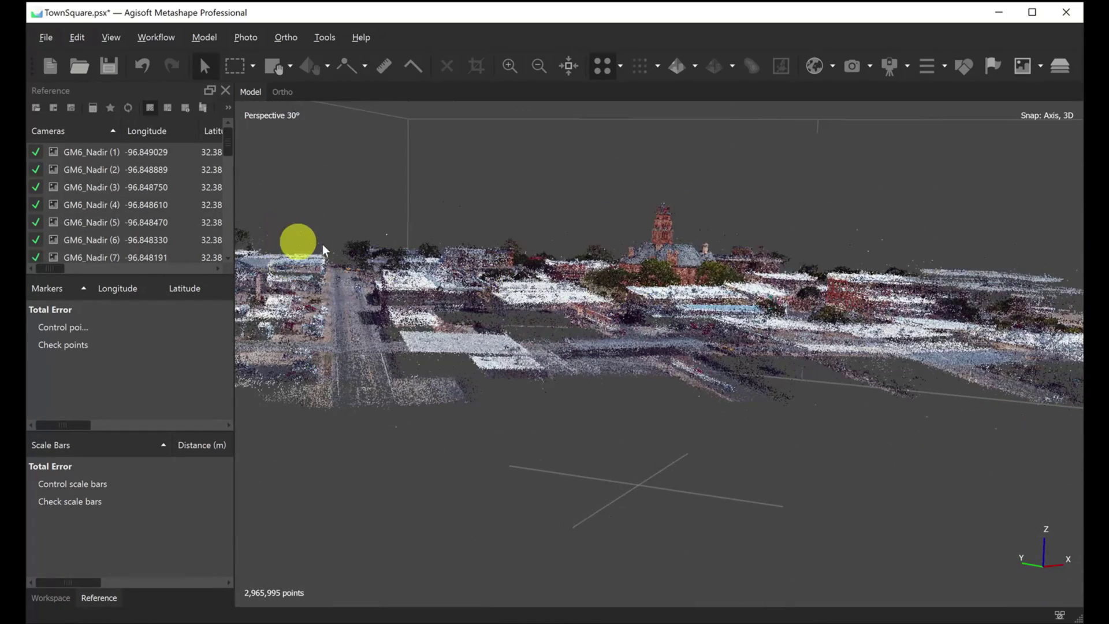
left_click_drag(606, 272, 403, 251)
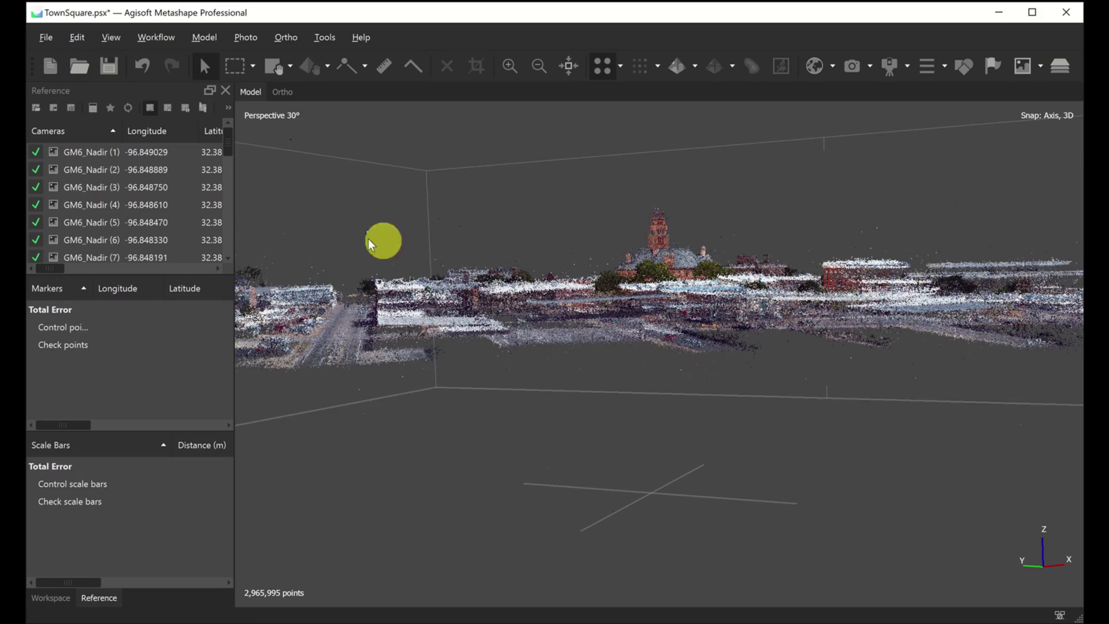
left_click_drag(319, 279, 624, 312)
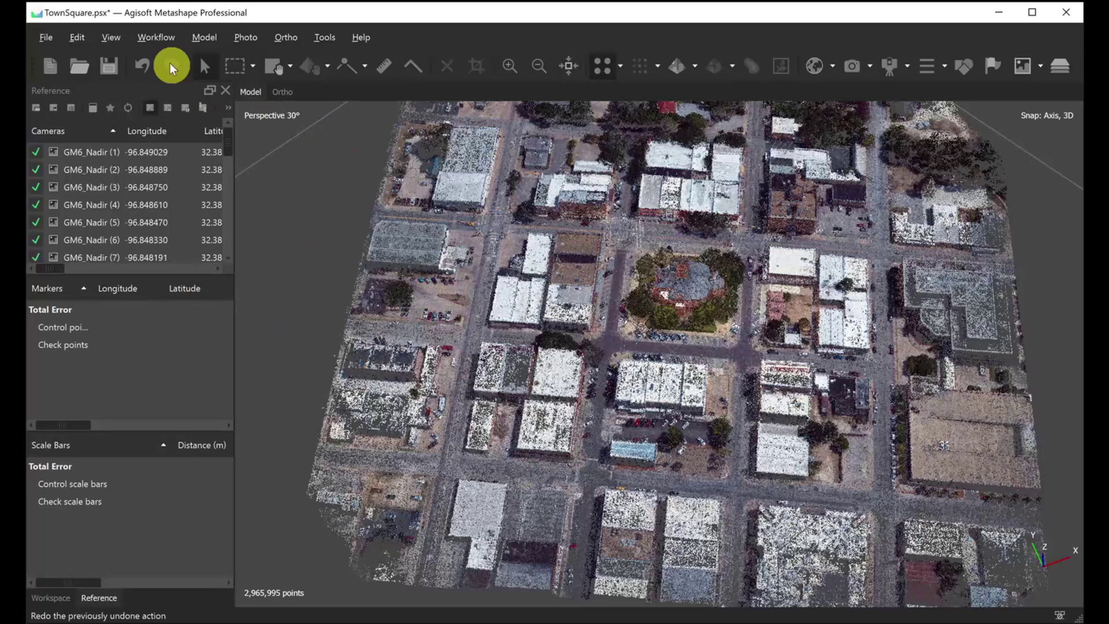
Review the depth filtering and depth map reuse options in the advanced Build Mesh settings, and close them without building.
left_click(155, 38)
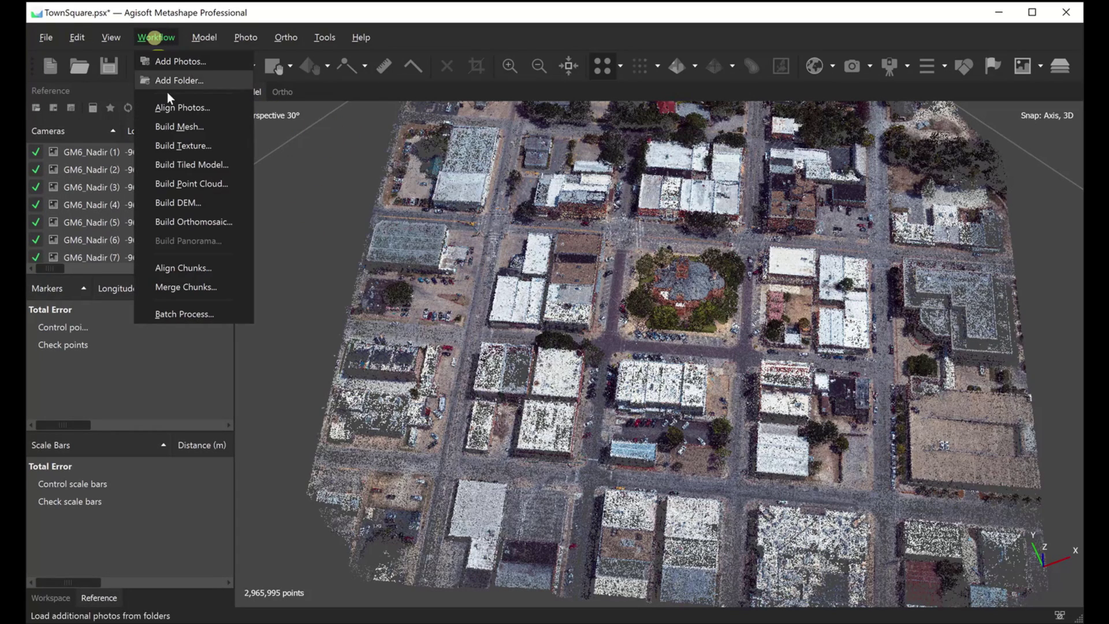
left_click(176, 127)
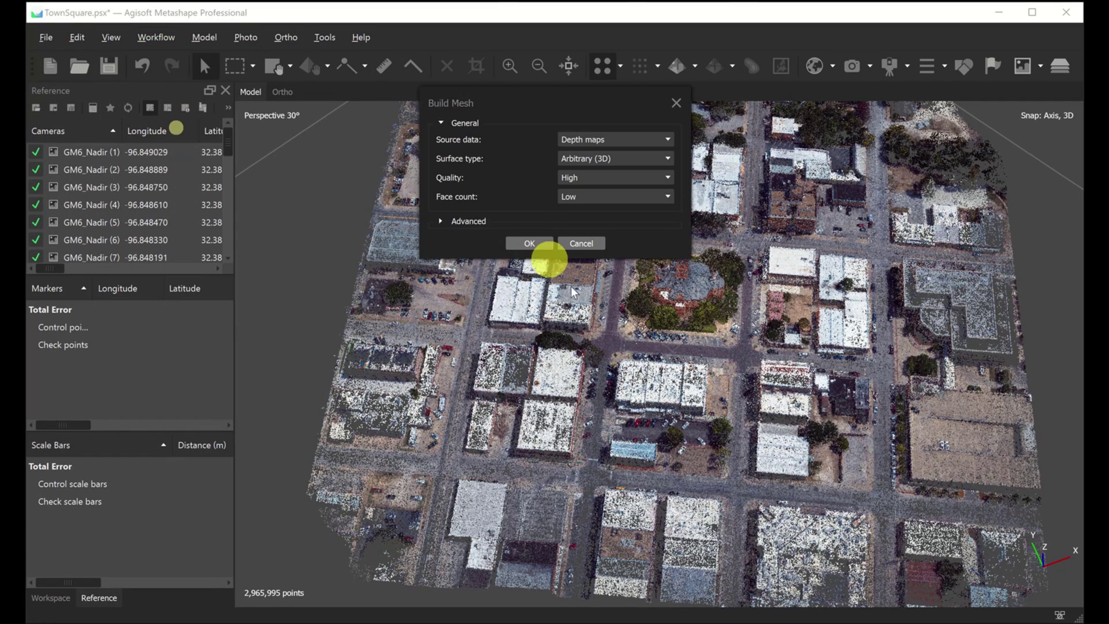
left_click(438, 222)
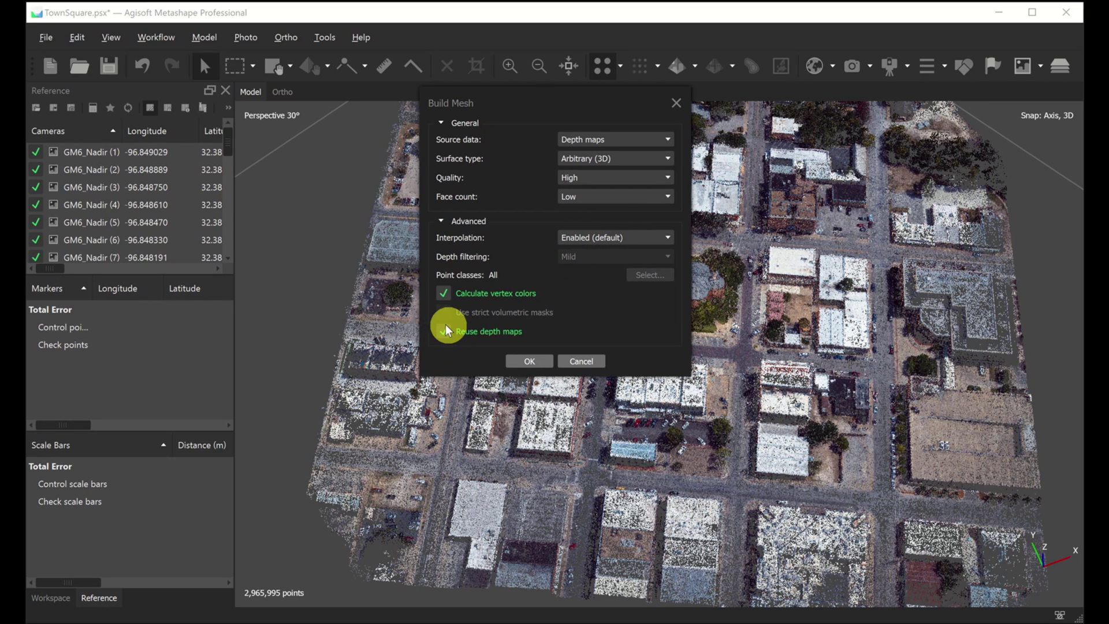
left_click(568, 256)
left_click(523, 358)
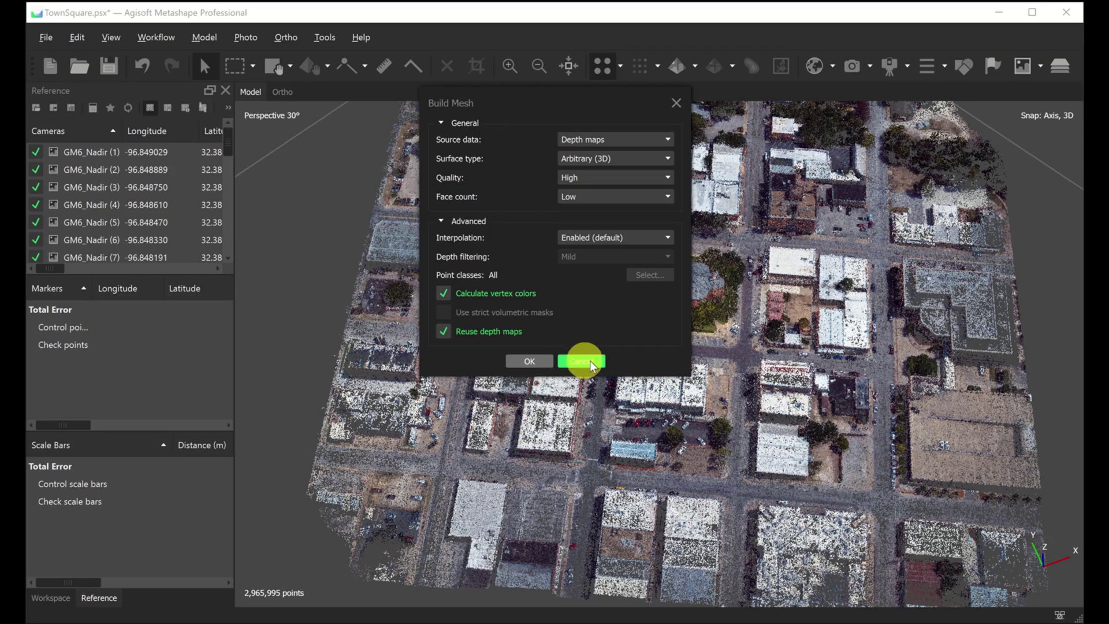
left_click(573, 362)
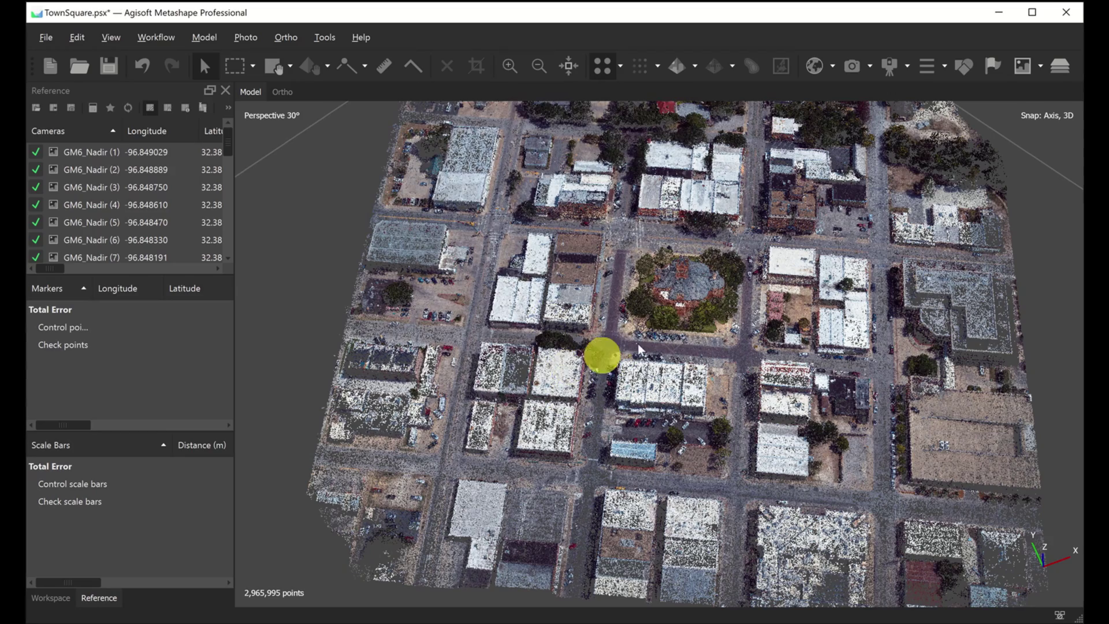
Display the mesh as a shaded model and inspect the courthouse and the surrounding blocks from several sides.
left_click_drag(633, 340, 629, 301)
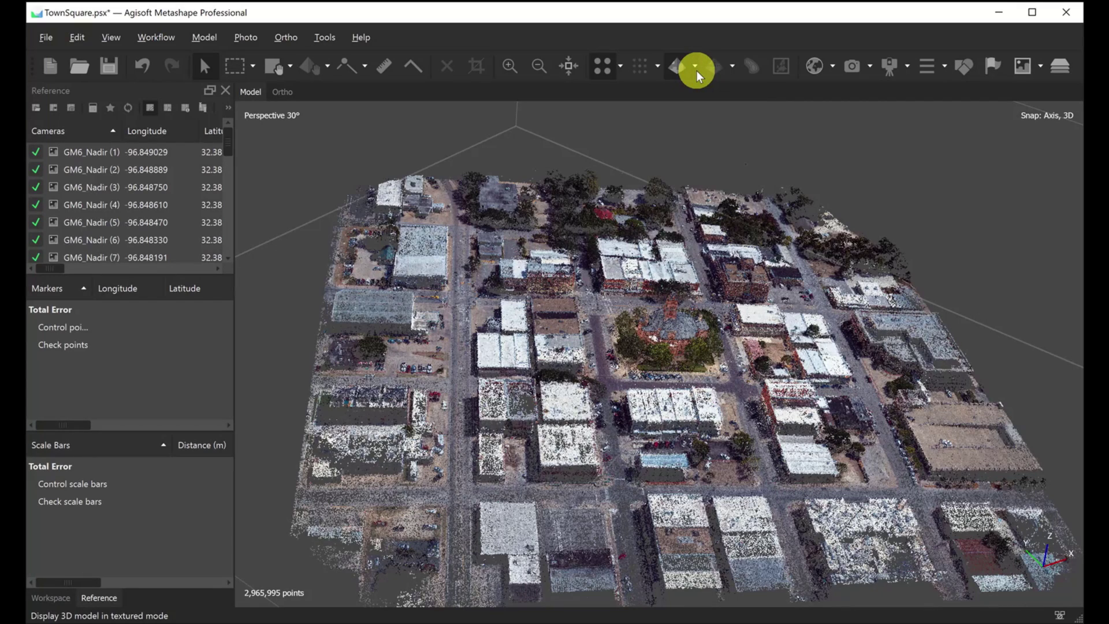
left_click(695, 66)
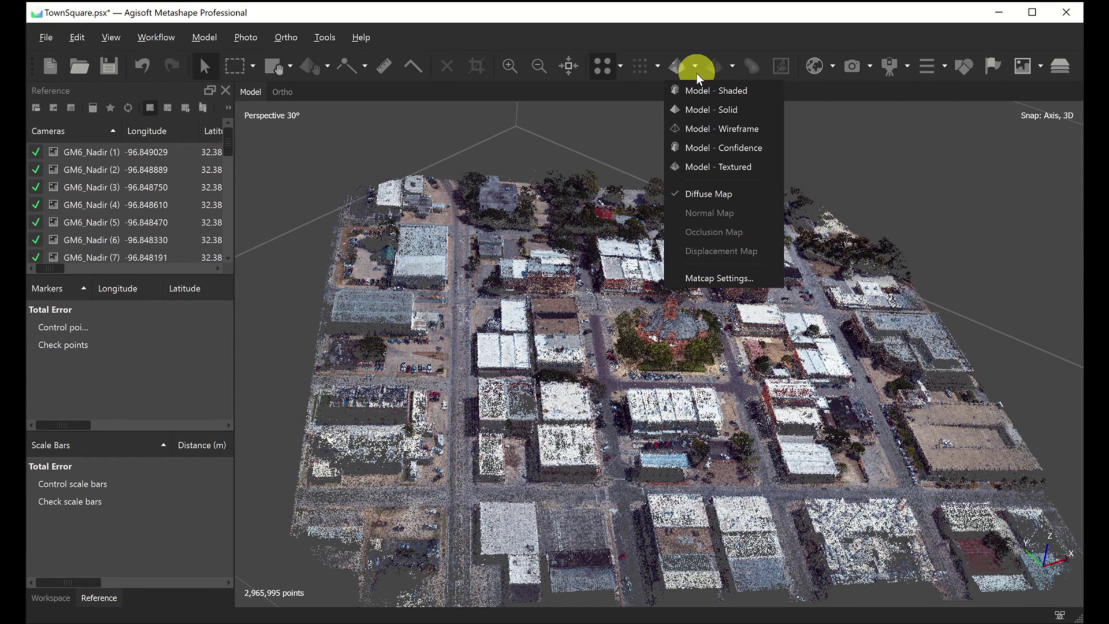
left_click(705, 91)
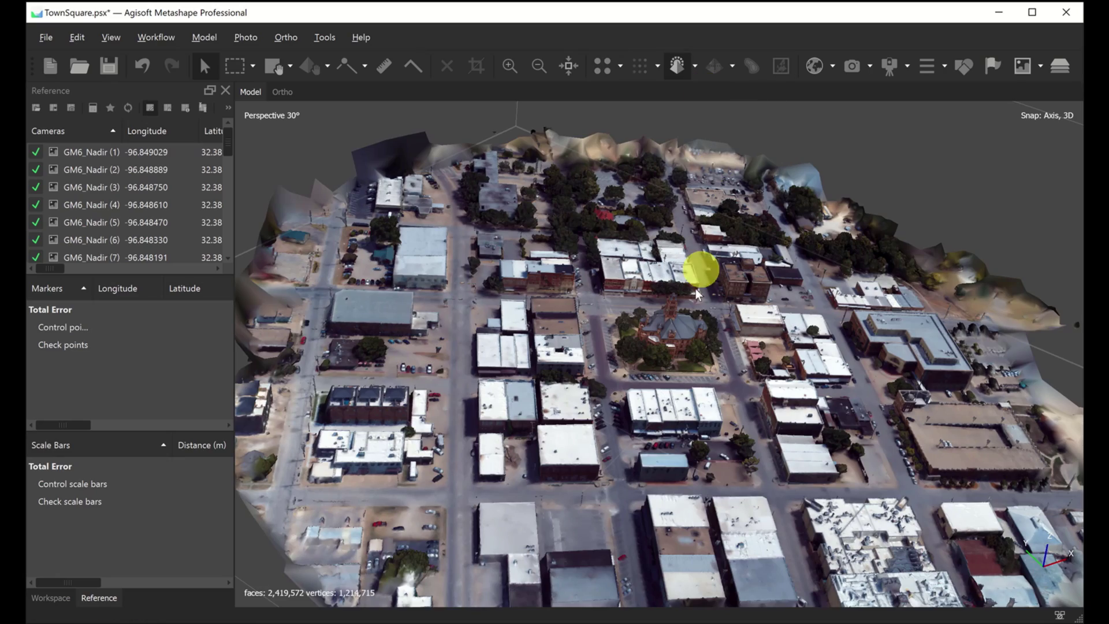
left_click_drag(696, 289, 707, 331)
scroll(681, 374, "down", 4)
scroll(675, 379, "up", 7)
left_click_drag(674, 377, 816, 383)
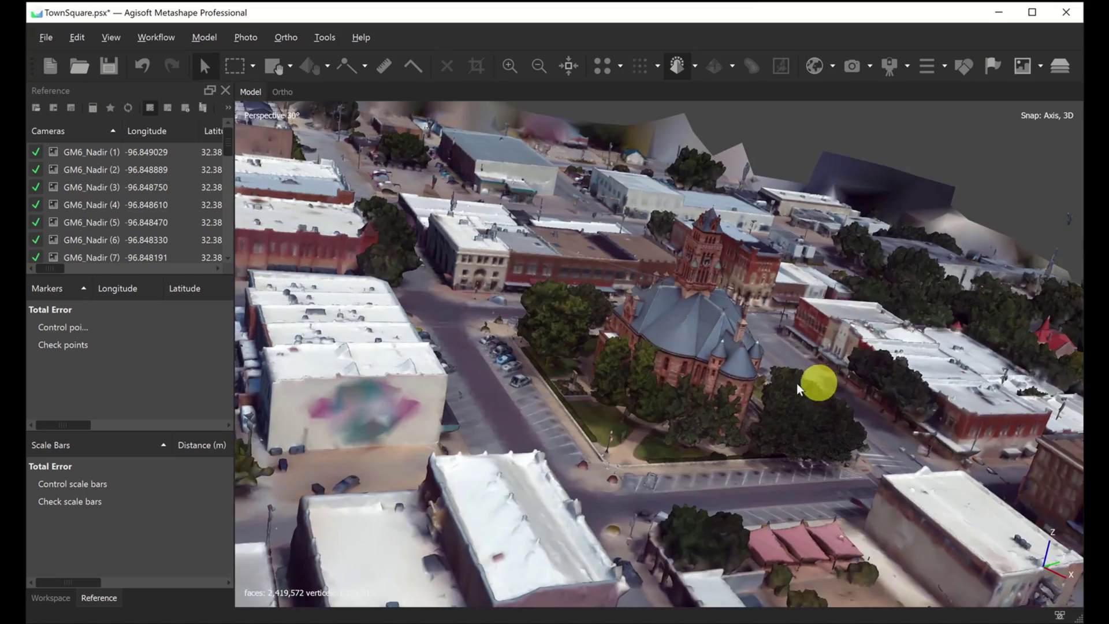
left_click_drag(549, 347, 658, 391)
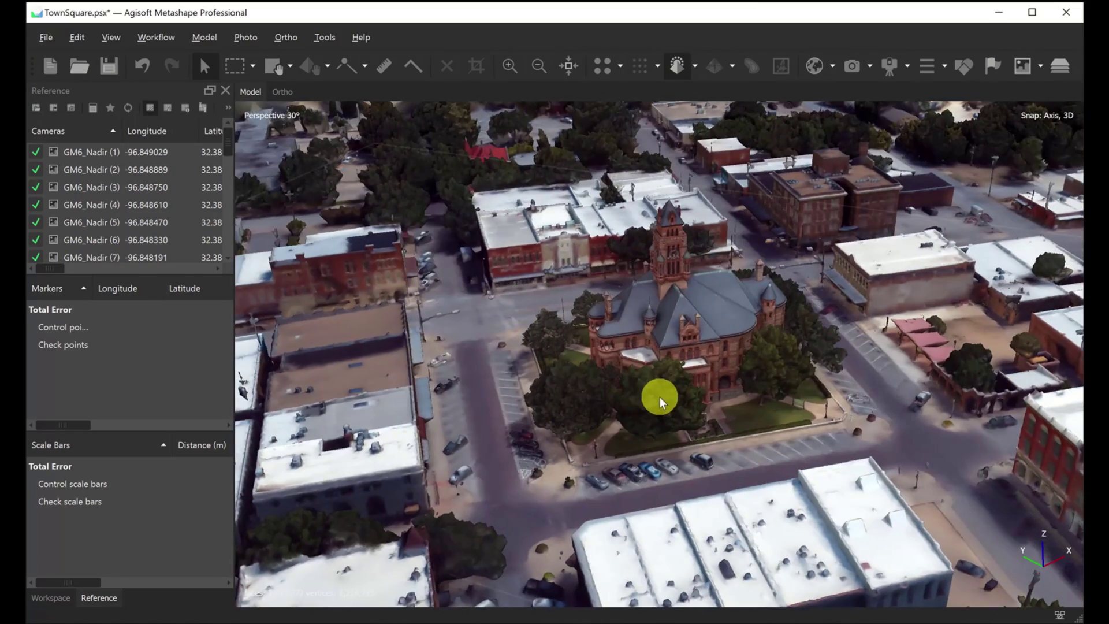
left_click_drag(733, 366, 739, 192)
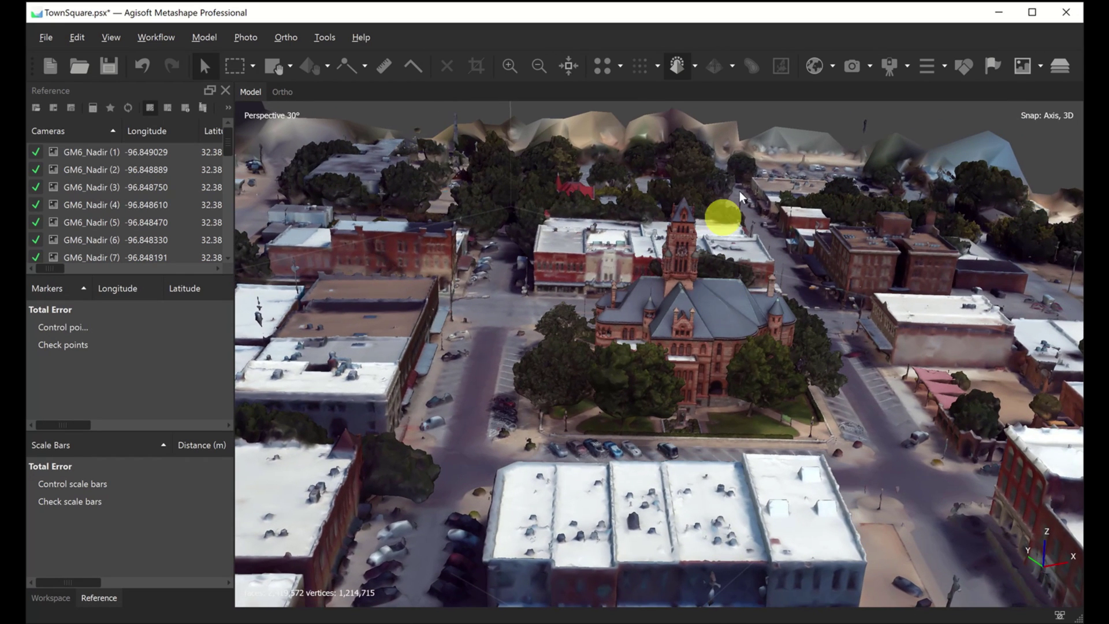
Display the mesh as a wireframe and compare the triangle density at the courthouse with the surrounding blocks.
left_click(695, 67)
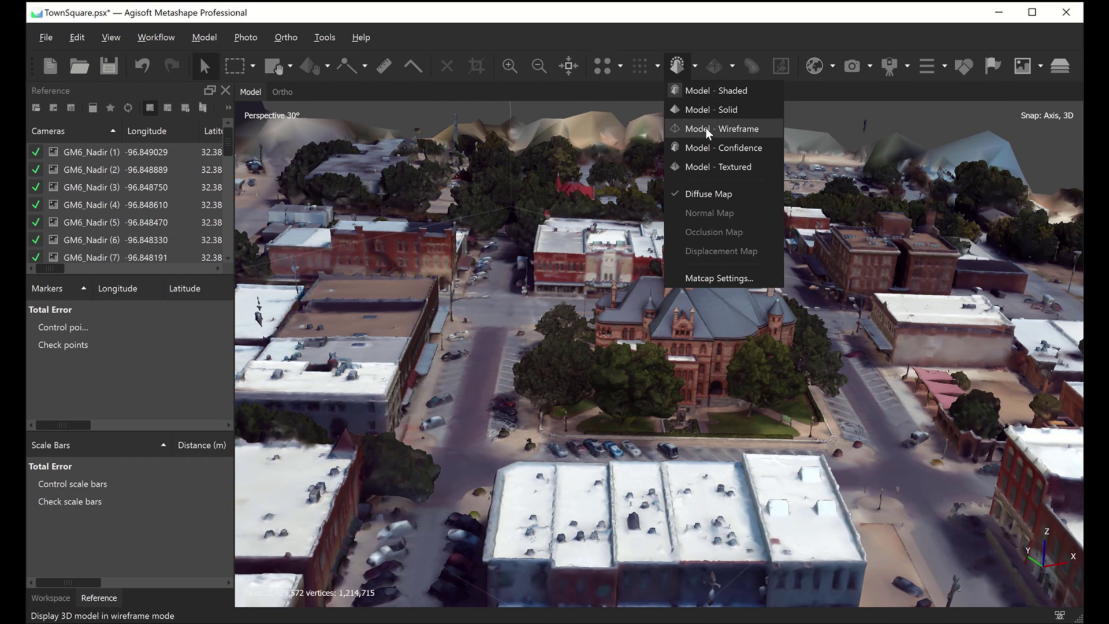
left_click(725, 129)
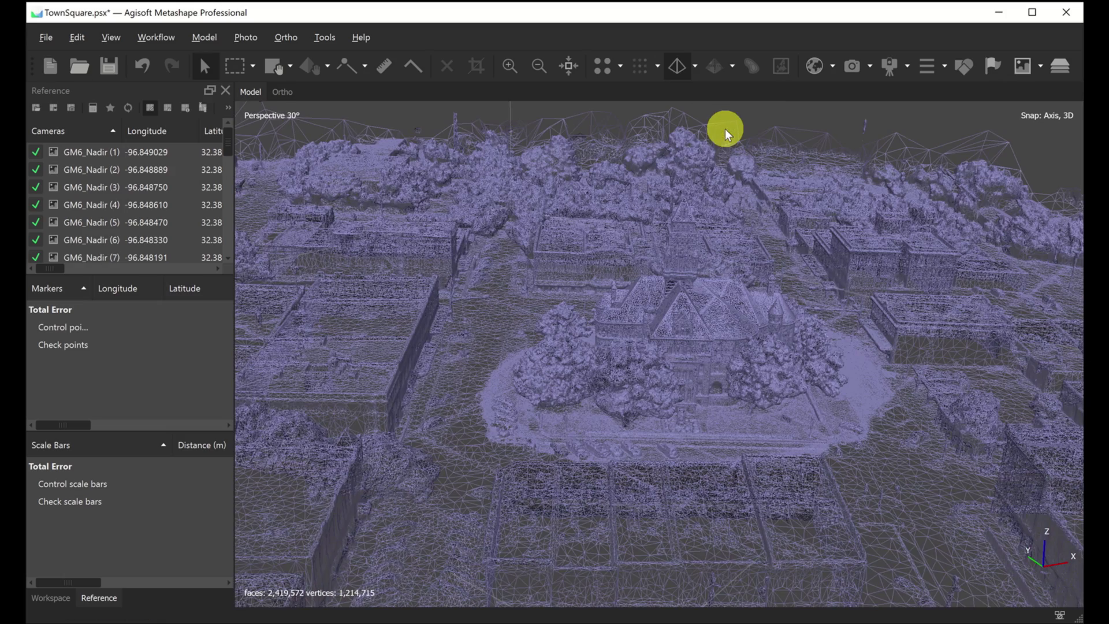
left_click_drag(692, 356, 597, 411)
scroll(658, 393, "down", 5)
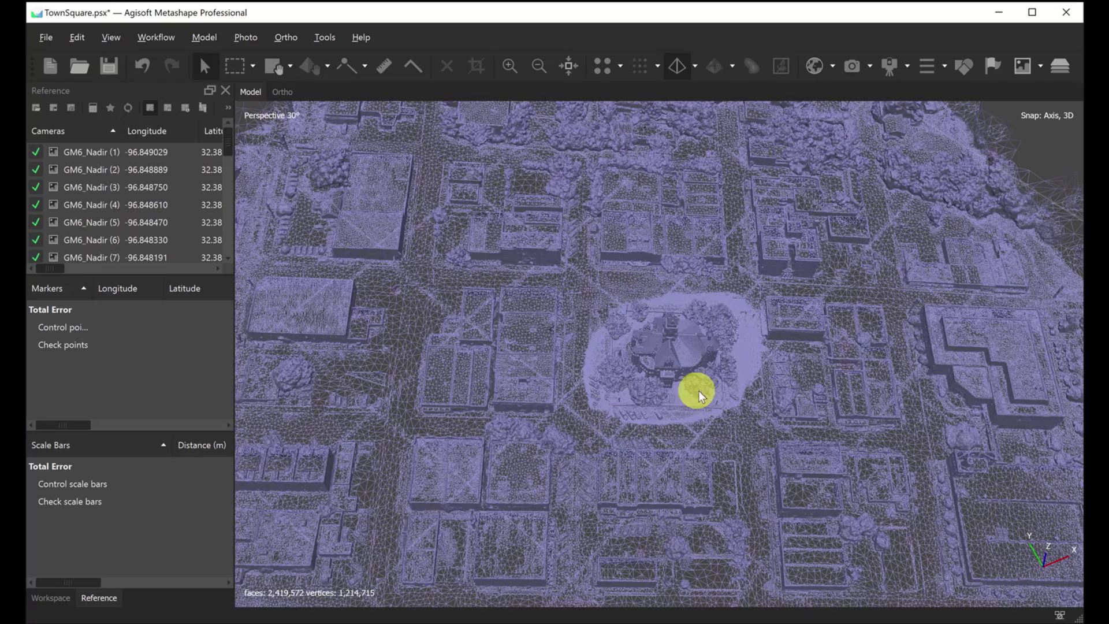
scroll(699, 389, "up", 3)
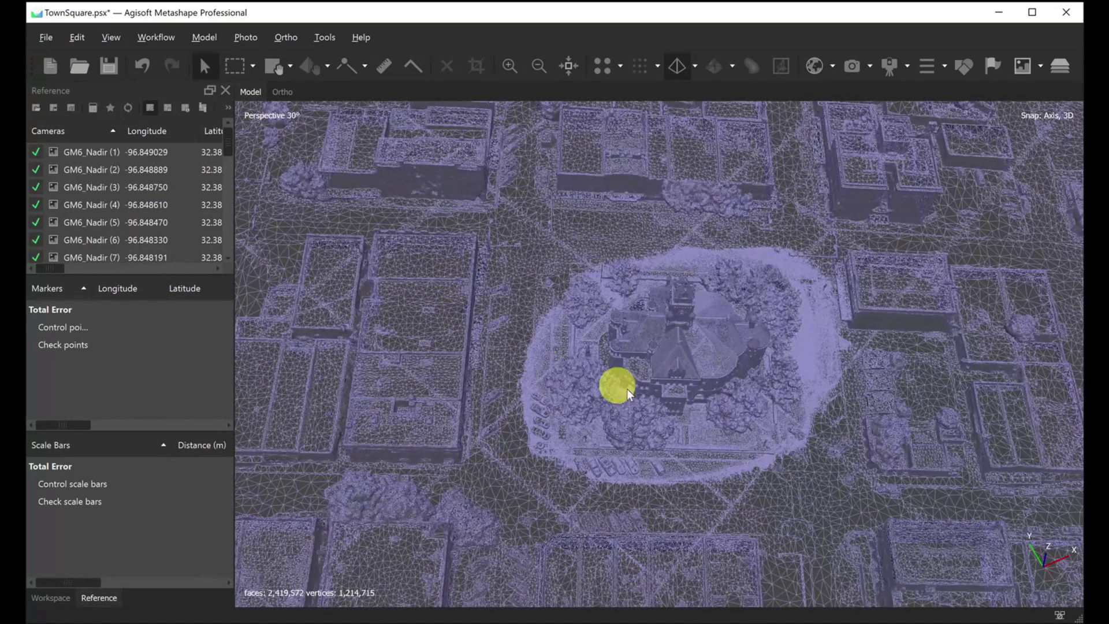
Examine the wireframe triangles on the courthouse roof and walls at close range.
left_click_drag(688, 355, 608, 383)
scroll(681, 356, "up", 8)
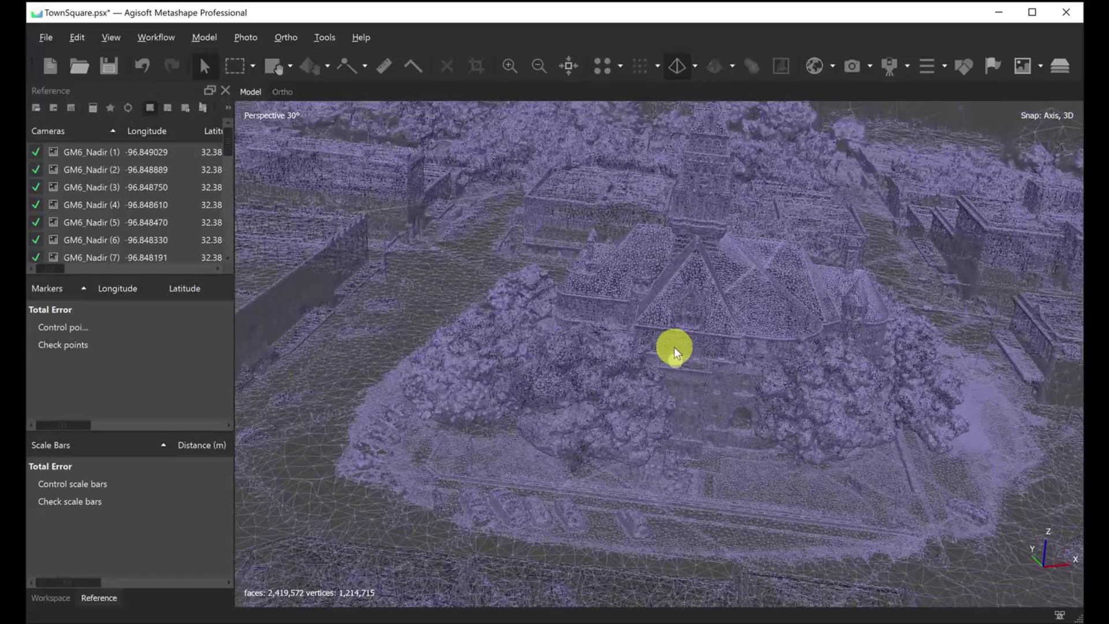
mouse_move(672, 347)
left_mouse_down()
mouse_move(536, 395)
mouse_move(675, 349)
left_mouse_up()
scroll(684, 336, "up", 6)
left_click_drag(613, 372, 361, 493)
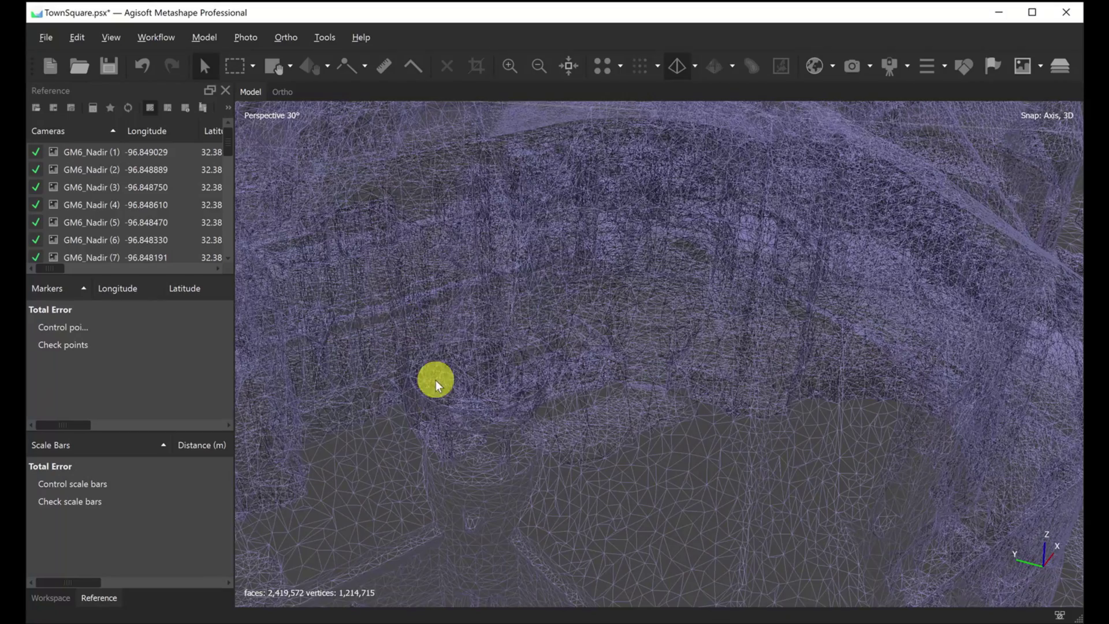
Examine the wireframe of the whole town, from the blocks around the courthouse out to the mesh's outer edges.
scroll(429, 384, "down", 5)
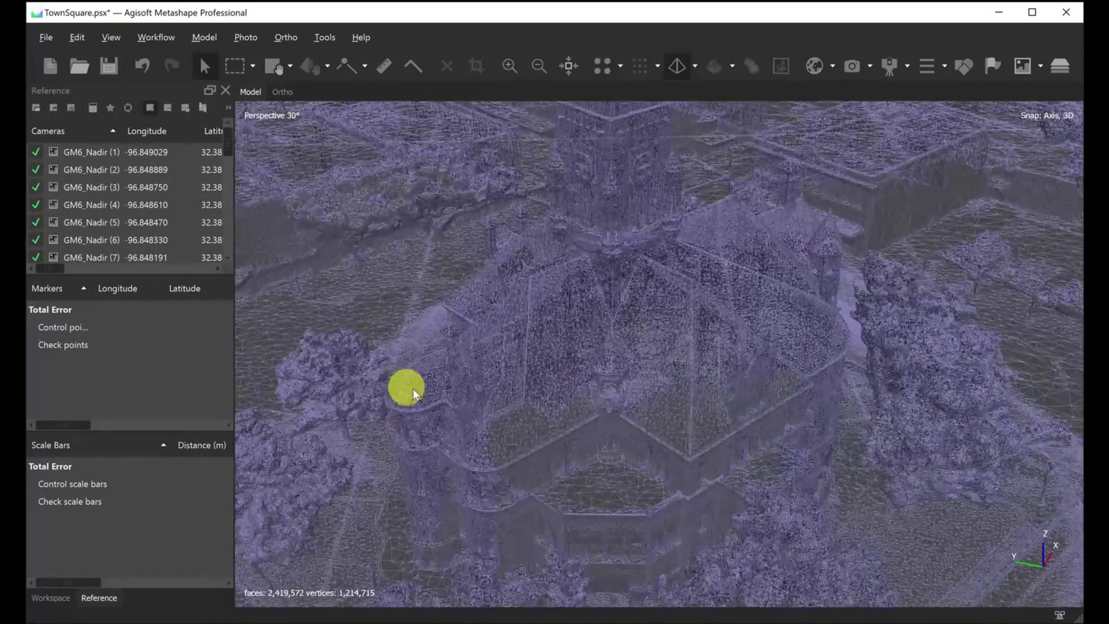
scroll(402, 386, "down", 4)
middle_click_drag(485, 385, 599, 328)
scroll(613, 342, "down", 4)
left_click_drag(646, 349, 525, 362)
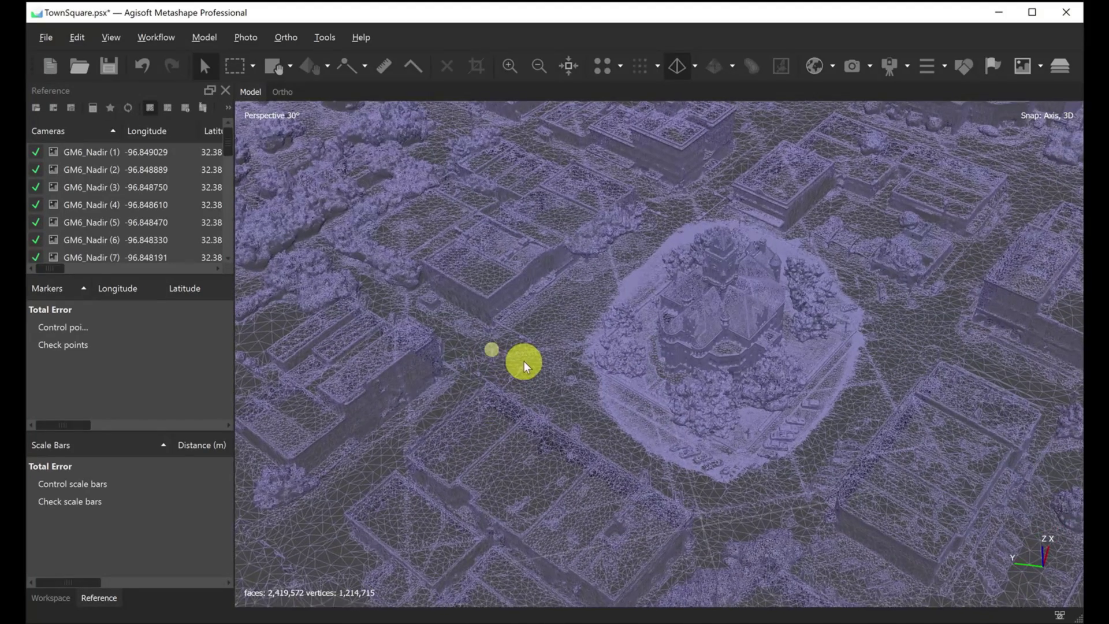
left_click_drag(371, 473, 535, 234)
scroll(713, 334, "down", 5)
left_click_drag(650, 322, 650, 372)
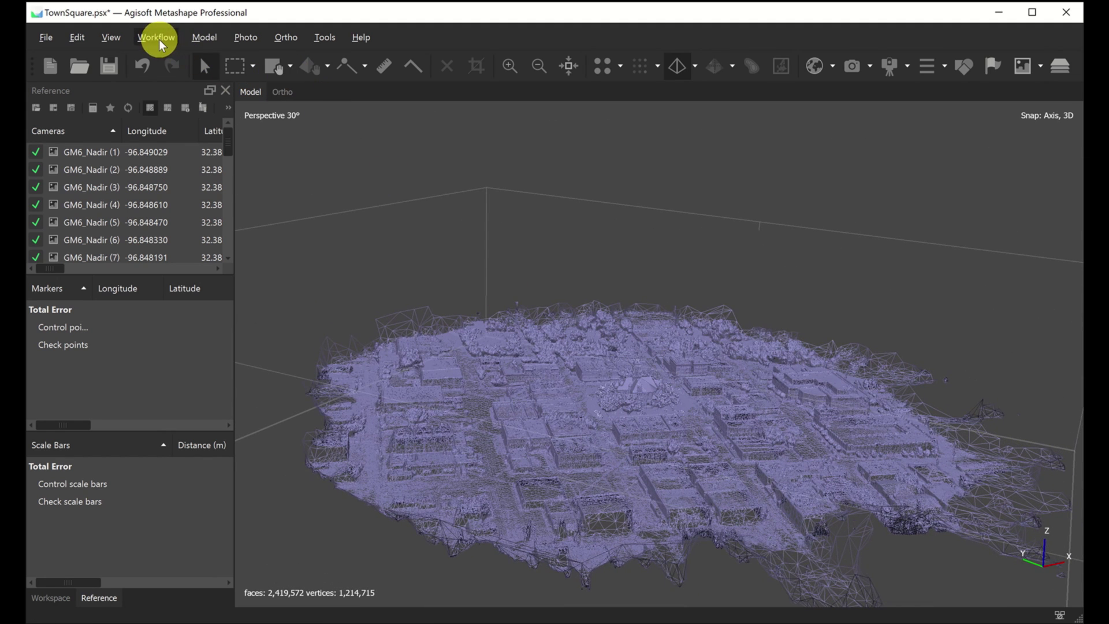
Use Gradual Selection to select the mesh's small loose pieces by connected component size at level 8.
left_click(206, 46)
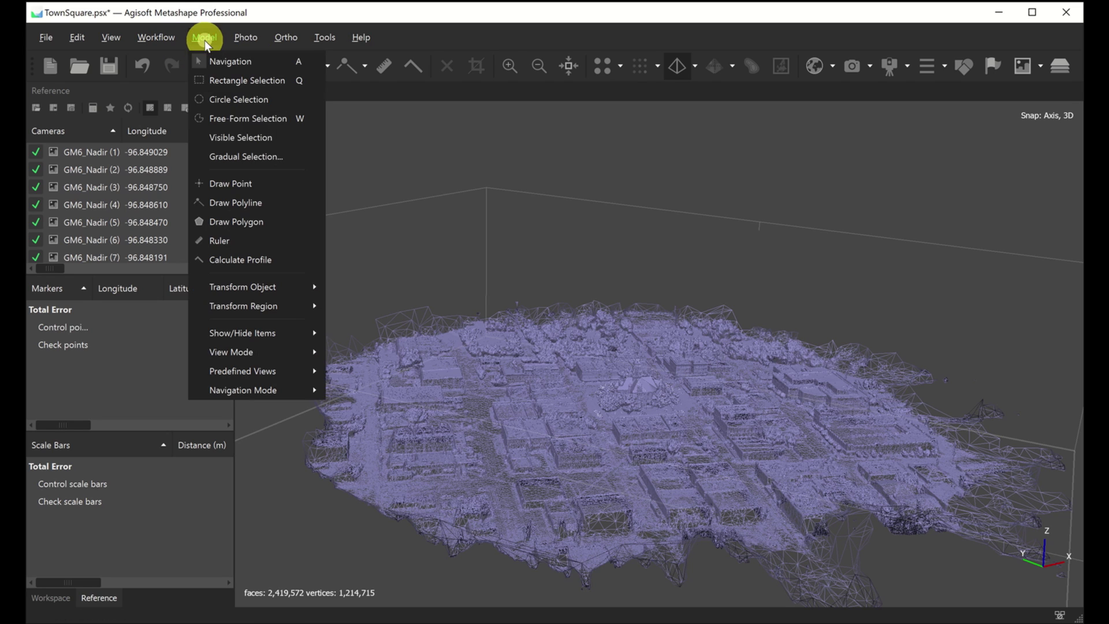
left_click(240, 157)
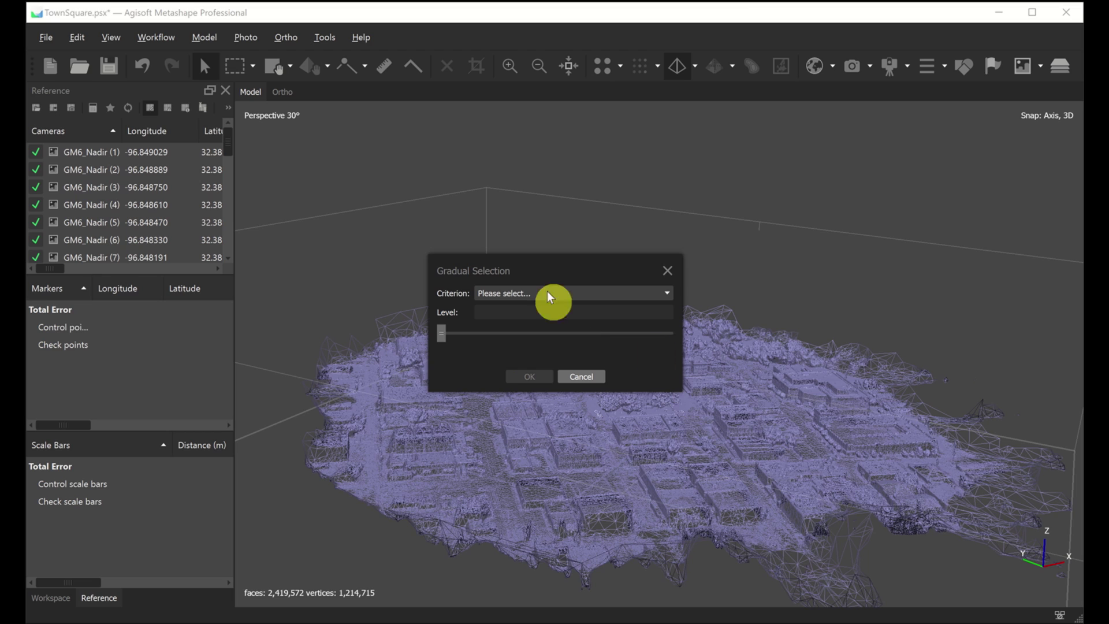
left_click(511, 293)
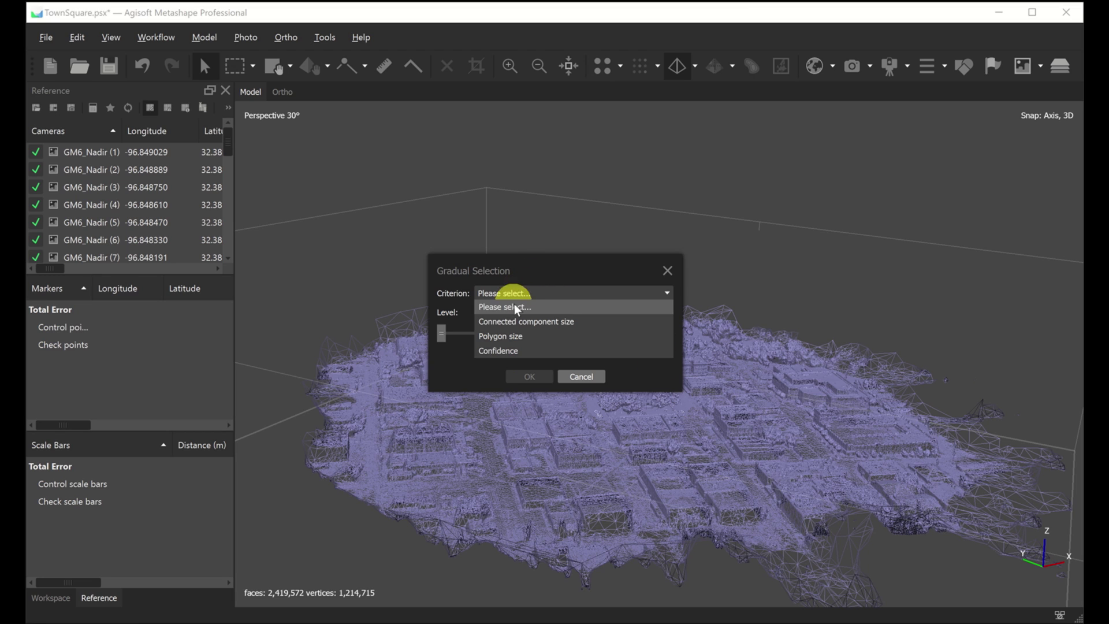
left_click(524, 322)
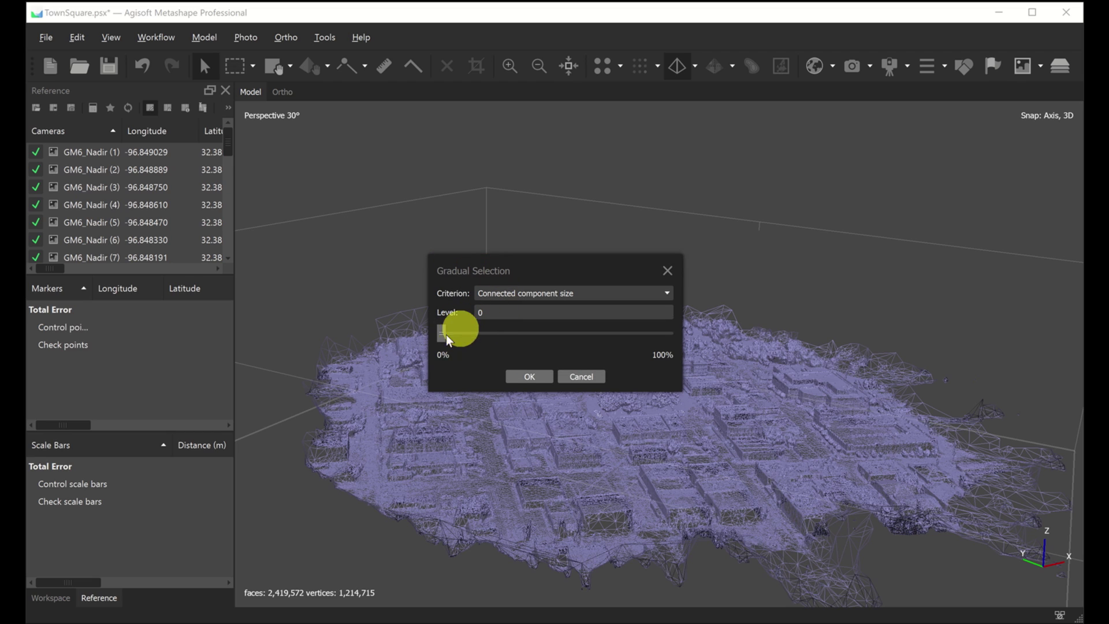
left_click_drag(452, 335, 482, 333)
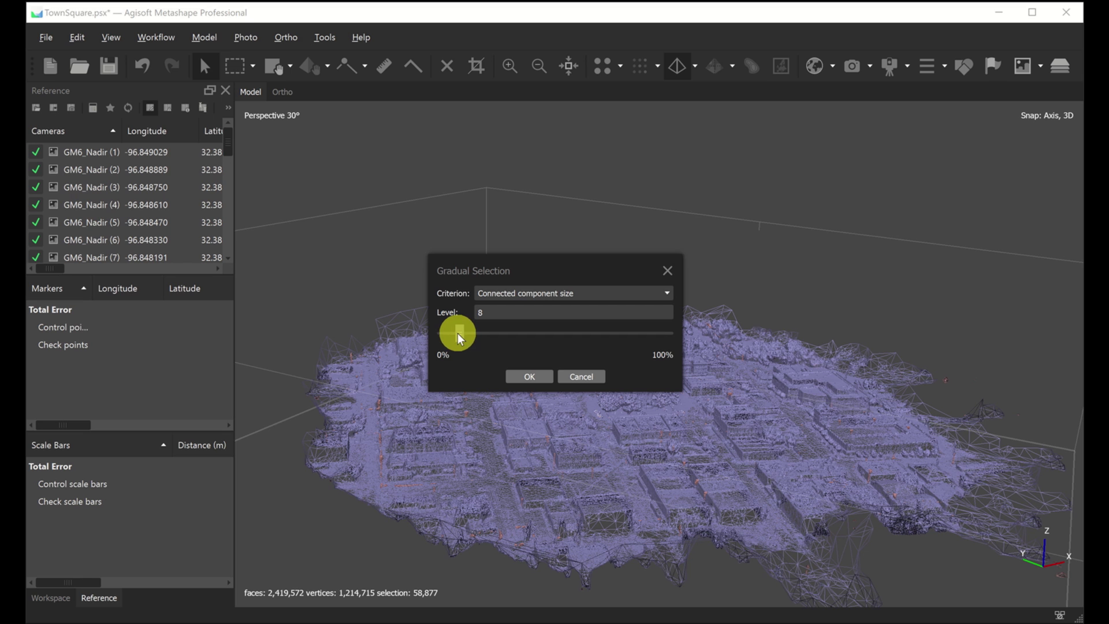
left_click(530, 377)
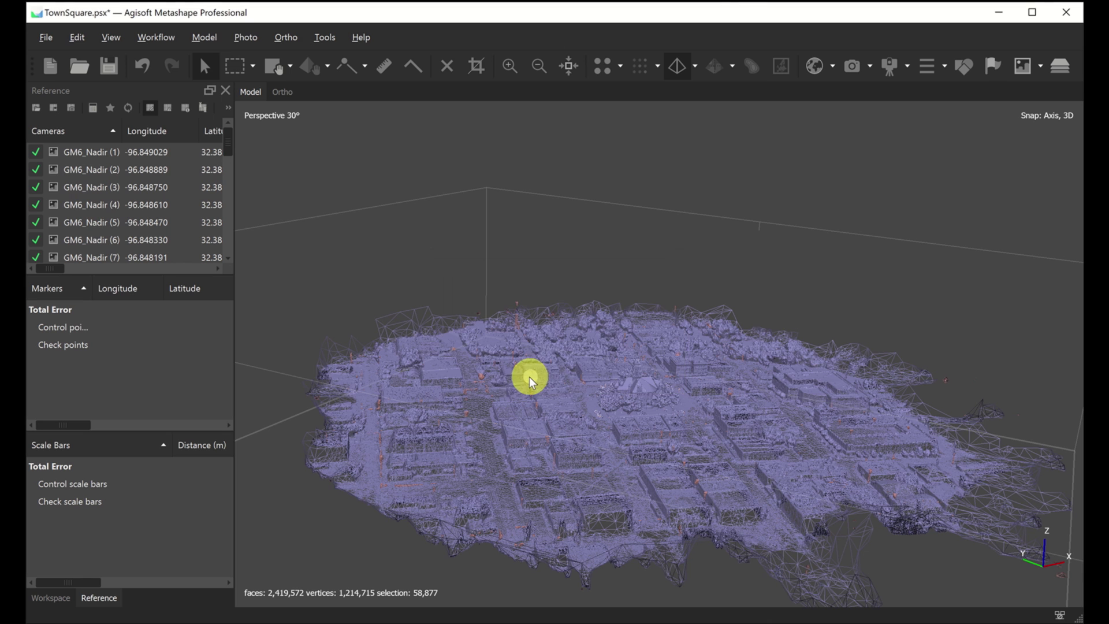
Examine the selected loose fragments in the wireframe at close range, among the surrounding blocks and around the courthouse.
scroll(430, 438, "up", 5)
middle_click_drag(429, 438, 646, 371)
mouse_move(646, 370)
left_mouse_down()
mouse_move(725, 384)
mouse_move(527, 354)
mouse_move(415, 376)
mouse_move(367, 313)
mouse_move(442, 362)
mouse_move(549, 365)
mouse_move(470, 415)
mouse_move(566, 375)
mouse_move(514, 375)
mouse_move(635, 339)
mouse_move(372, 427)
mouse_move(673, 392)
mouse_move(630, 410)
mouse_move(653, 389)
mouse_move(411, 358)
mouse_move(462, 437)
left_mouse_up()
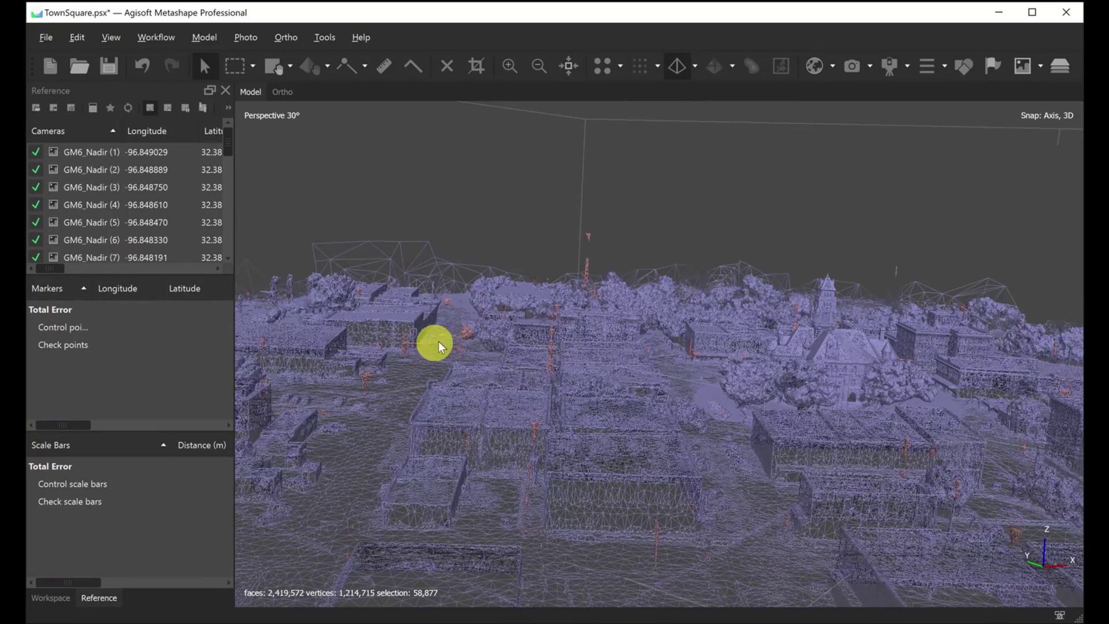
mouse_move(457, 349)
left_mouse_down()
mouse_move(521, 390)
mouse_move(568, 367)
mouse_move(578, 376)
mouse_move(607, 352)
mouse_move(437, 423)
mouse_move(518, 383)
mouse_move(638, 376)
mouse_move(624, 426)
mouse_move(587, 458)
mouse_move(566, 446)
mouse_move(582, 455)
mouse_move(616, 379)
mouse_move(646, 412)
mouse_move(673, 376)
mouse_move(628, 378)
mouse_move(582, 468)
mouse_move(592, 441)
mouse_move(537, 373)
mouse_move(516, 385)
mouse_move(648, 412)
mouse_move(652, 391)
mouse_move(545, 446)
mouse_move(612, 329)
mouse_move(570, 414)
mouse_move(621, 340)
mouse_move(451, 458)
mouse_move(643, 361)
mouse_move(629, 401)
mouse_move(607, 410)
mouse_move(616, 377)
mouse_move(635, 386)
mouse_move(614, 404)
mouse_move(549, 340)
left_mouse_up()
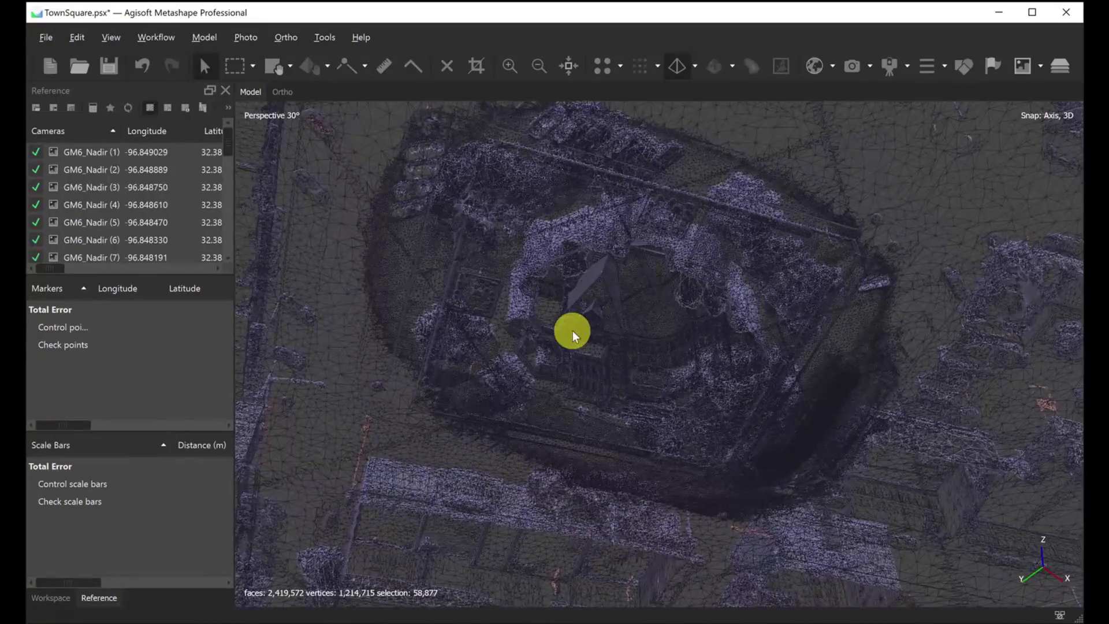
mouse_move(593, 296)
left_mouse_down()
mouse_move(593, 373)
mouse_move(618, 366)
mouse_move(628, 398)
mouse_move(522, 407)
mouse_move(556, 364)
mouse_move(535, 390)
mouse_move(549, 382)
mouse_move(504, 384)
mouse_move(601, 383)
mouse_move(595, 340)
mouse_move(564, 418)
mouse_move(540, 403)
mouse_move(532, 420)
left_mouse_up()
left_click(468, 389)
left_click(358, 363)
mouse_move(358, 361)
left_mouse_down()
mouse_move(361, 218)
mouse_move(416, 389)
mouse_move(420, 276)
left_mouse_up()
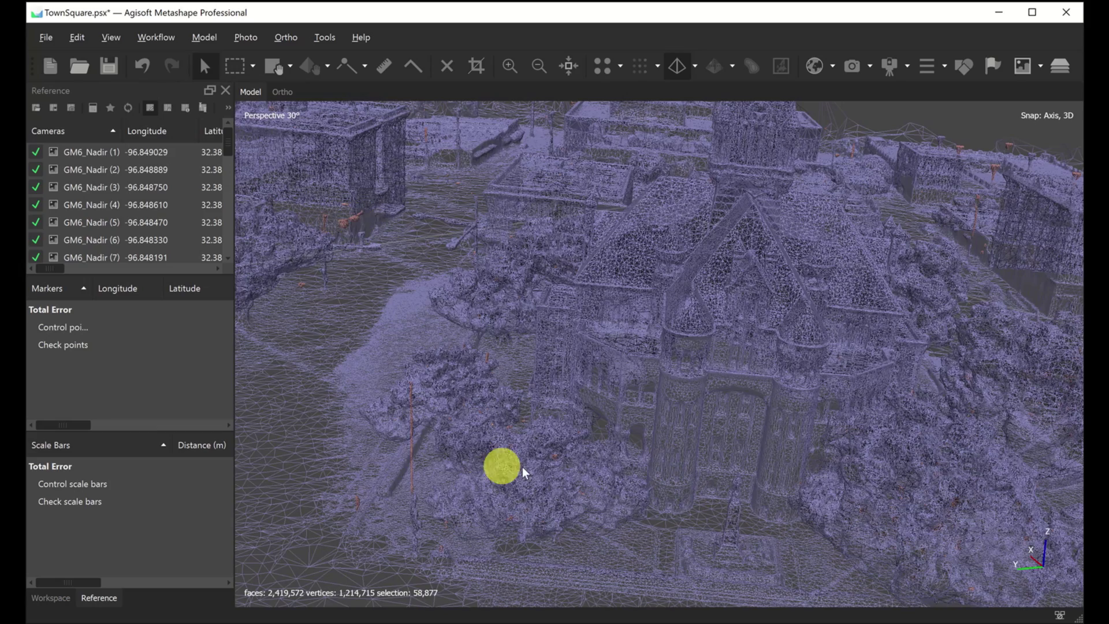
left_click_drag(529, 443, 623, 388)
left_click_drag(438, 165, 545, 178)
Display the mesh in shaded mode and examine the courthouse square and surrounding blocks from above and from underneath.
left_click(695, 66)
left_click(715, 91)
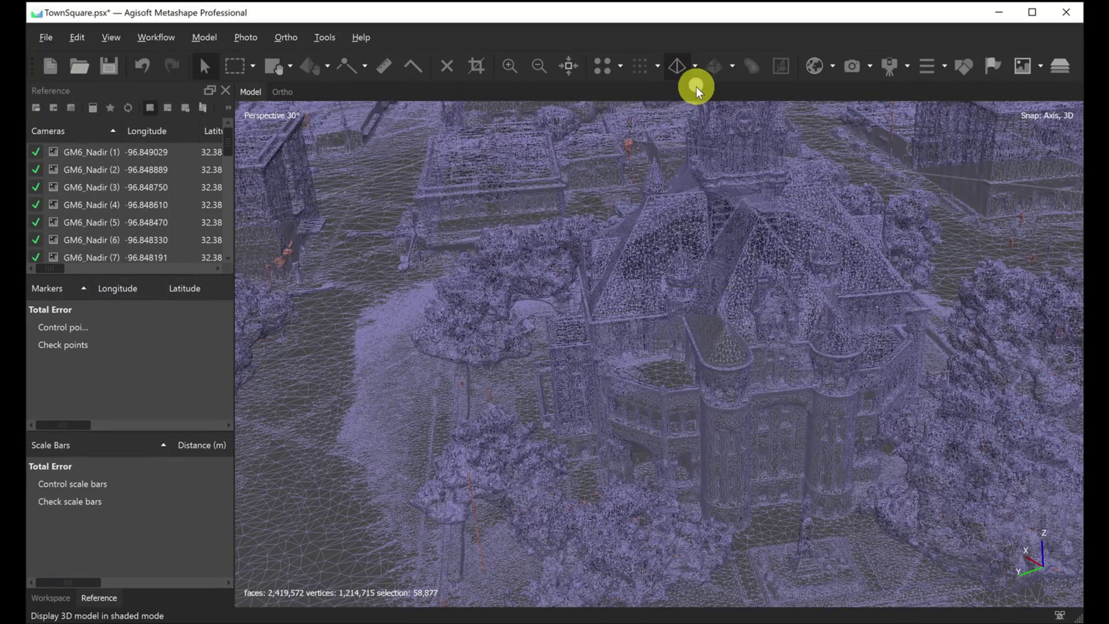
left_click_drag(671, 452, 565, 495)
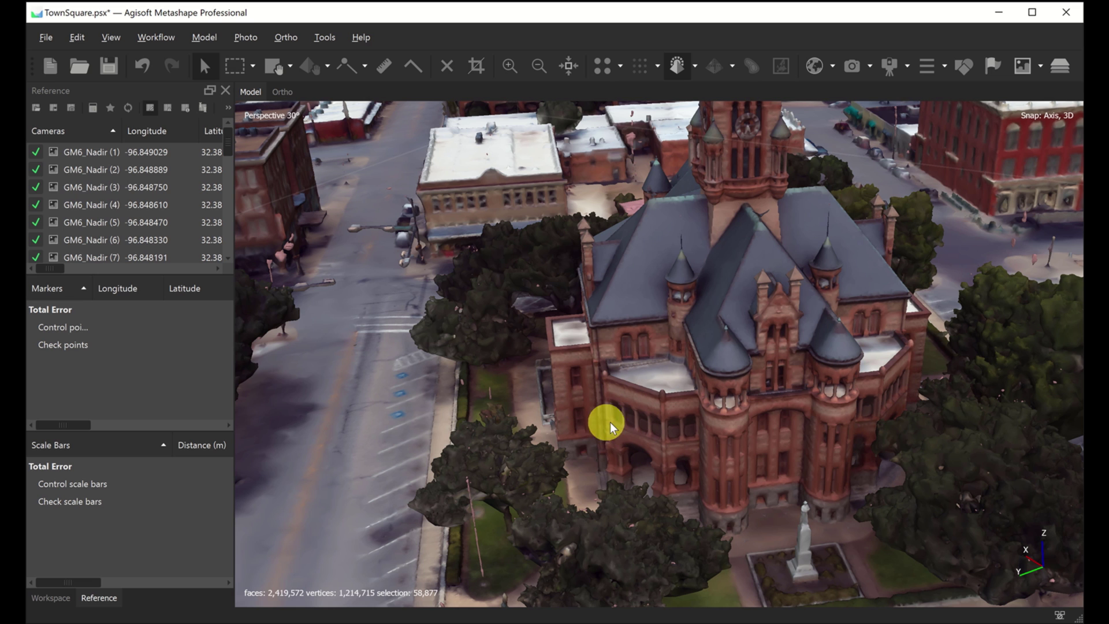
left_click_drag(653, 440, 636, 433)
scroll(634, 432, "down", 10)
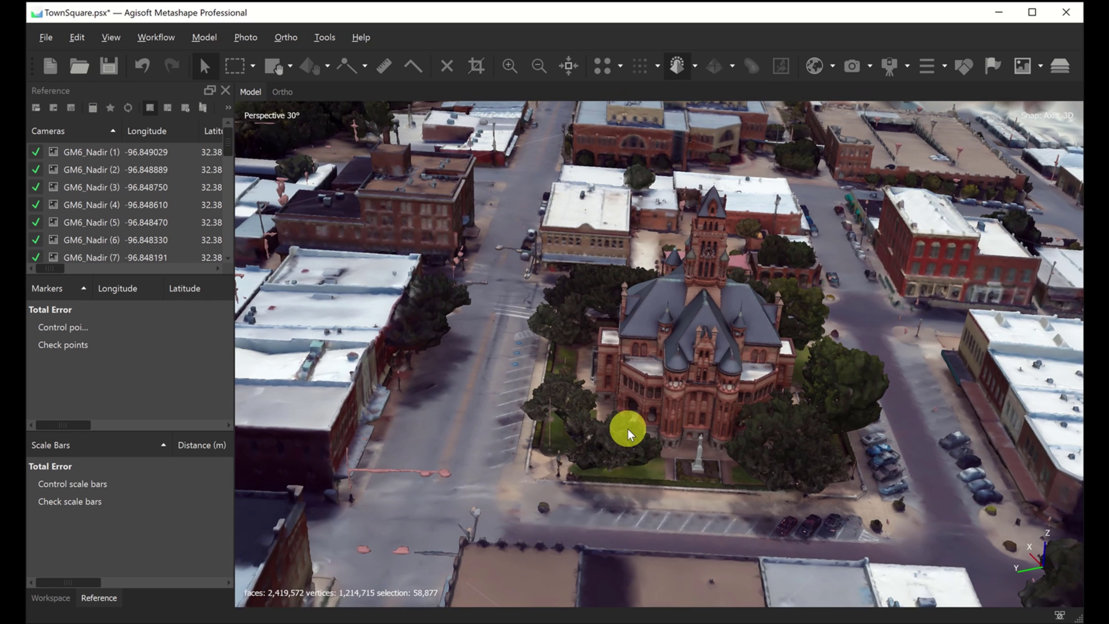
left_click_drag(627, 428, 440, 520)
left_click_drag(595, 430, 665, 398)
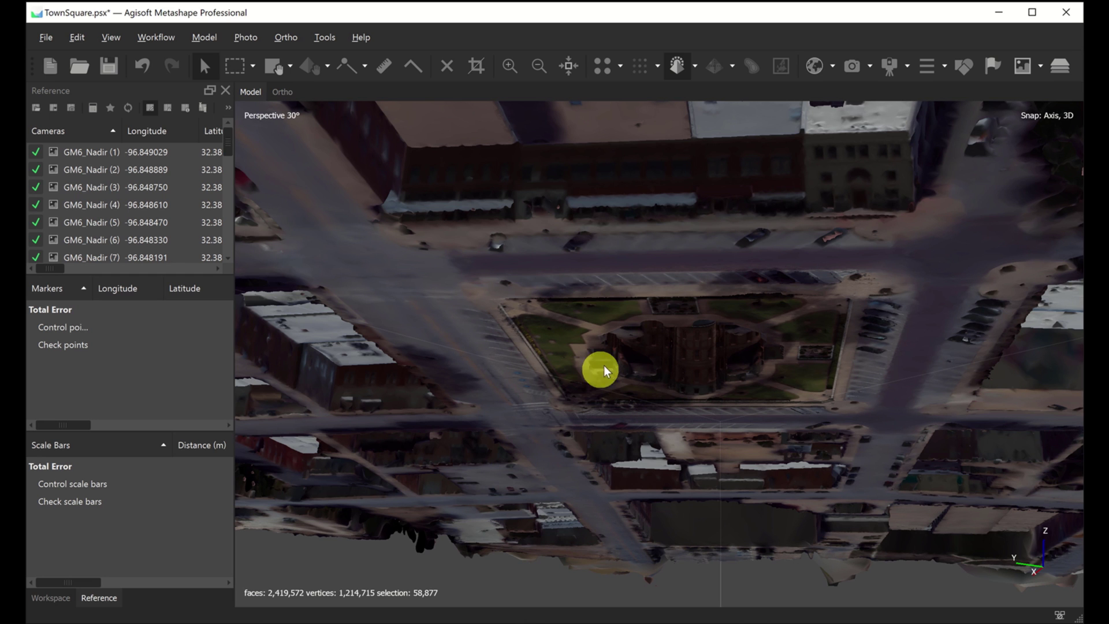
scroll(619, 364, "down", 5)
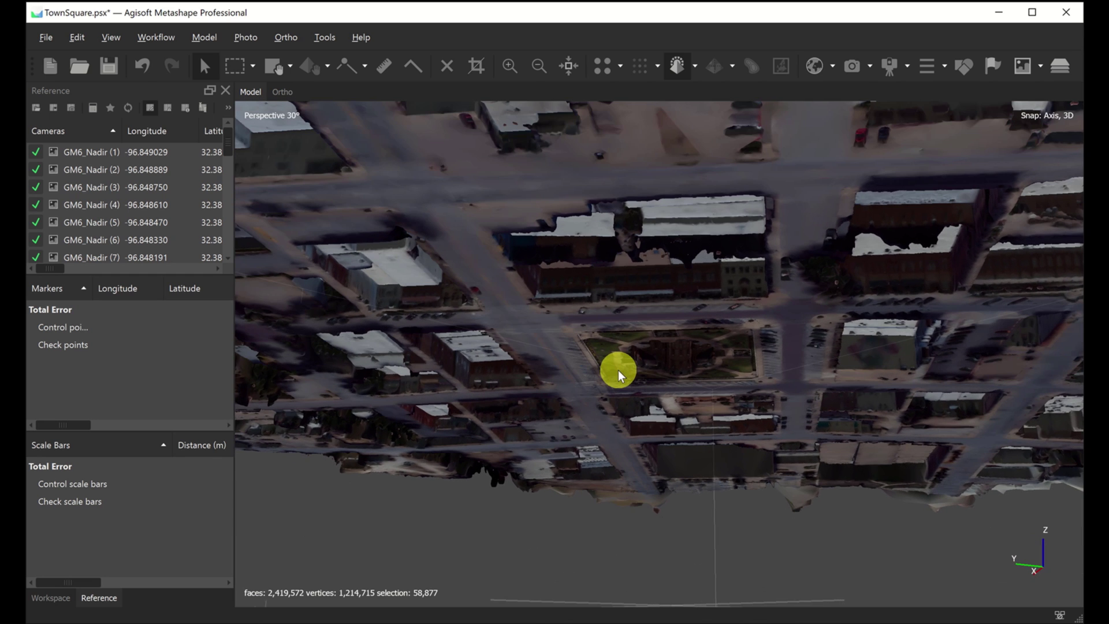
Select the ragged strip along the mesh's upper edge, seen from above, with a rectangle and delete it.
left_click_drag(618, 370, 604, 397)
scroll(604, 397, "down", 5)
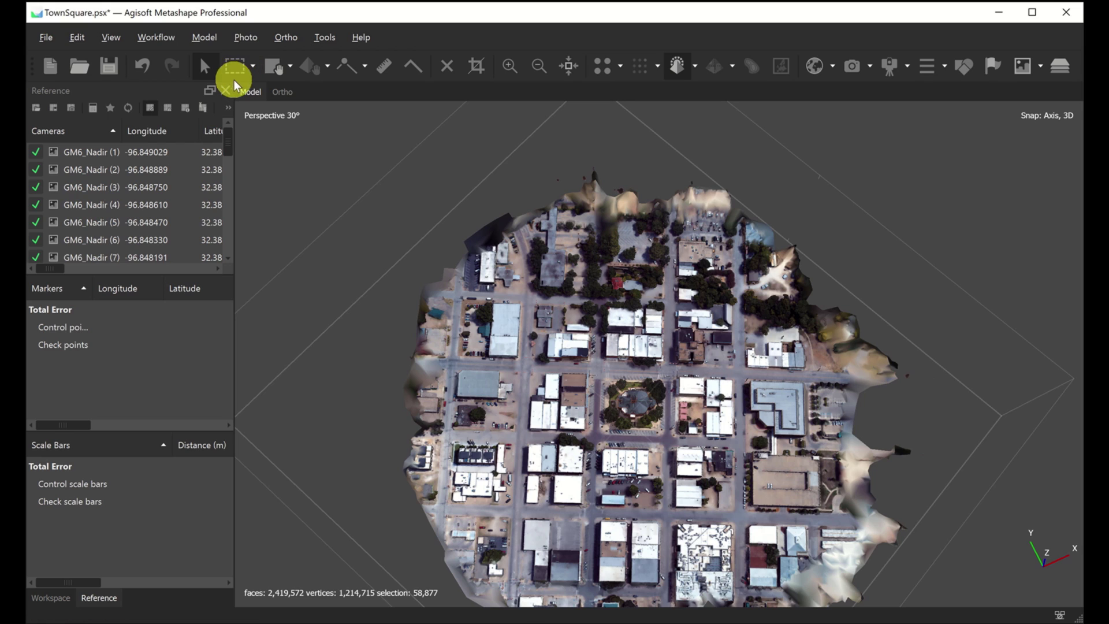
key("m")
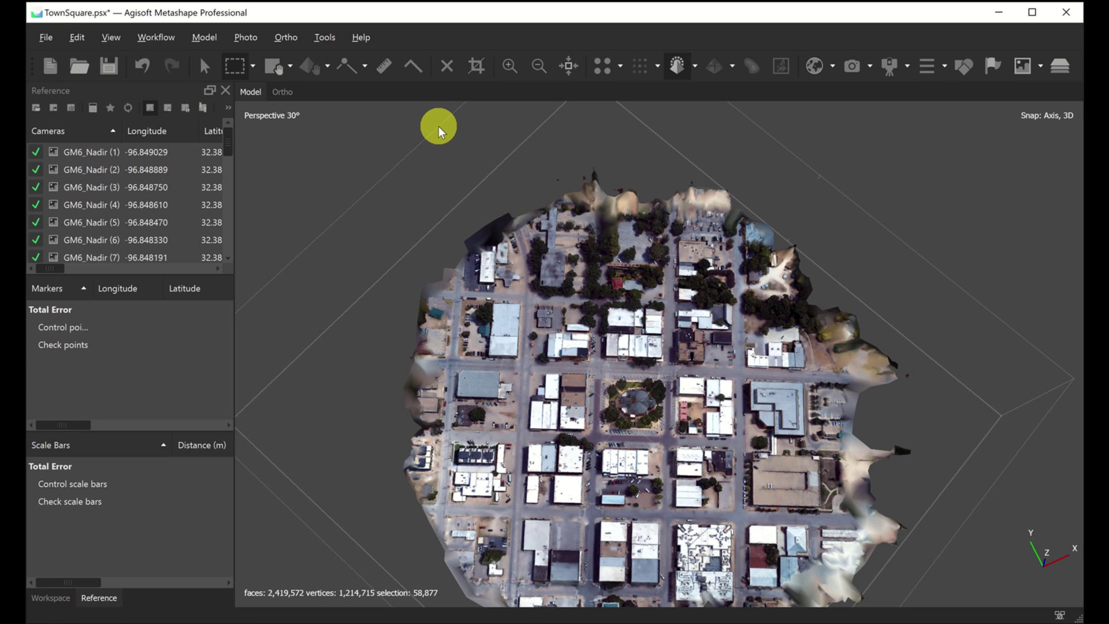
left_click_drag(437, 124, 847, 224)
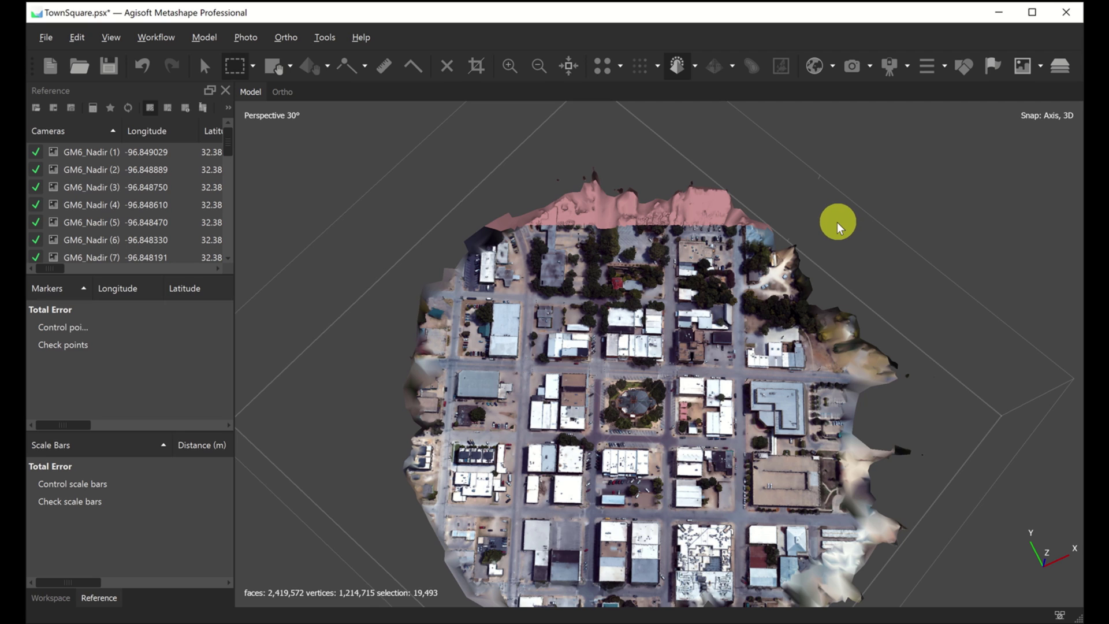
key("Delete")
Straighten the mesh in the view from above and delete the ragged strip beside its left-hand outer blocks.
left_click_drag(301, 159, 442, 584)
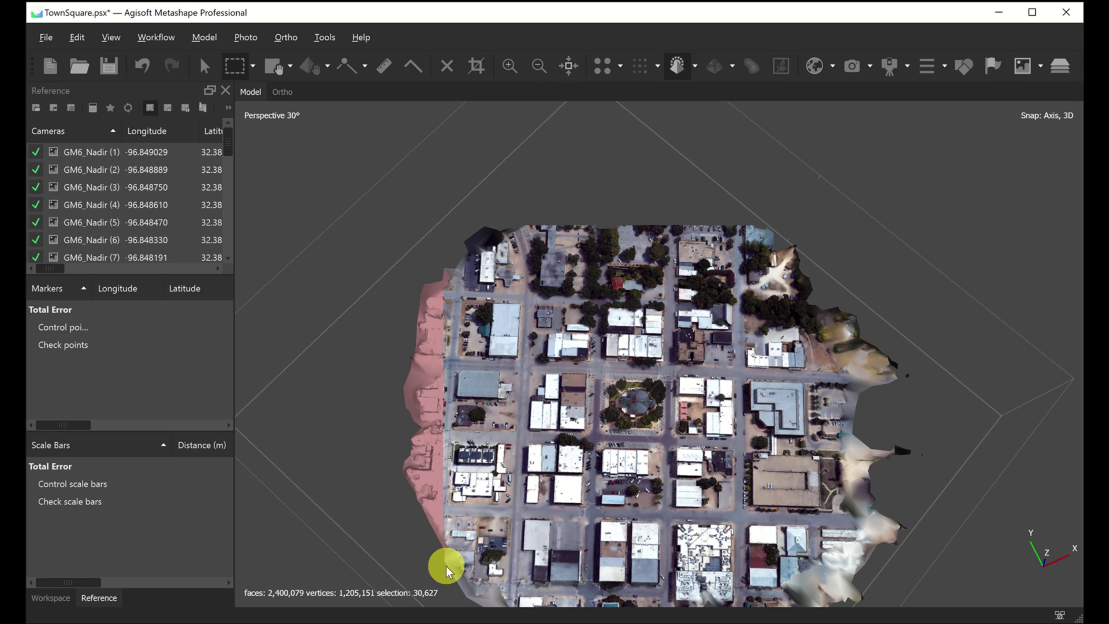
key("v")
mouse_move(426, 223)
left_mouse_down()
mouse_move(425, 240)
mouse_move(434, 234)
left_mouse_up()
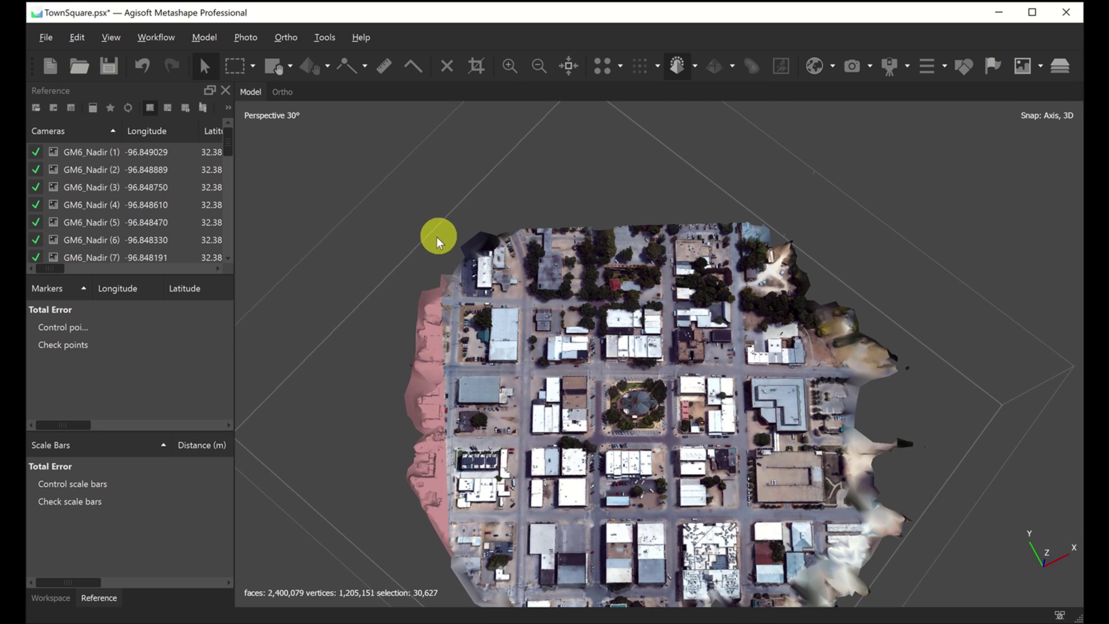
key("space")
left_click_drag(293, 185, 451, 562)
key("Delete")
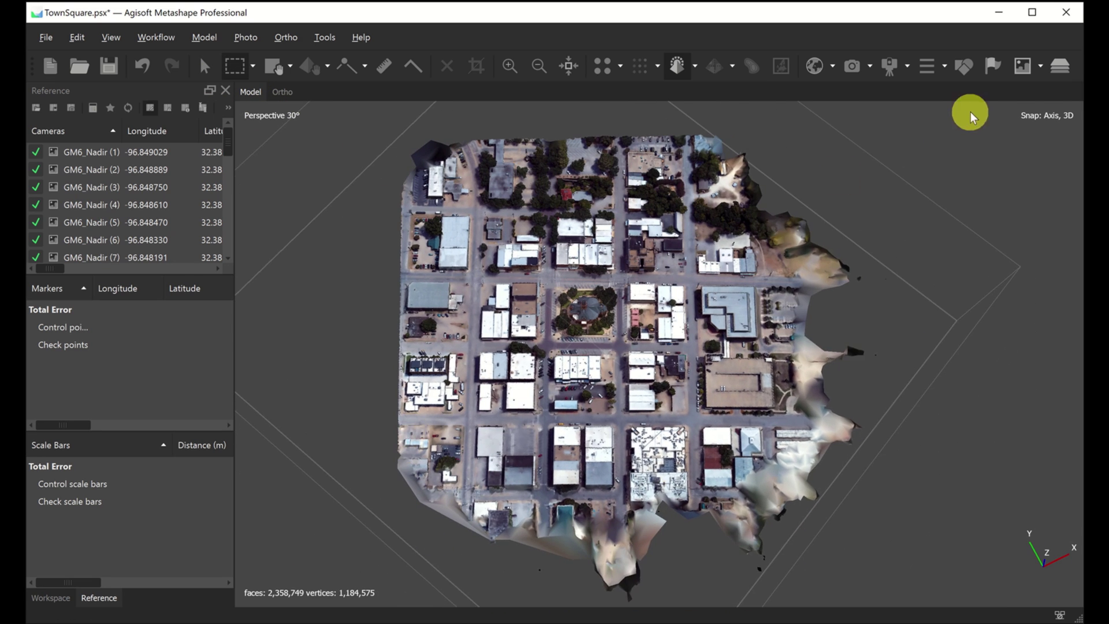
Select and delete the stretched, ragged strips along the mesh's right-hand and lower edges, seen from above.
left_click_drag(970, 116, 766, 567)
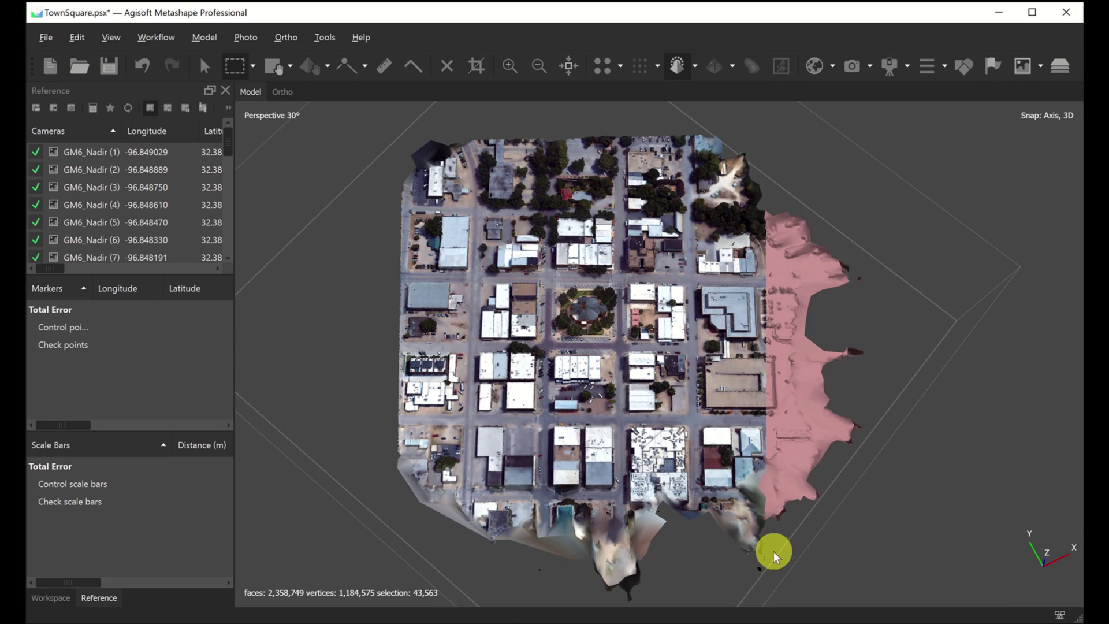
key("Delete")
left_click_drag(310, 583, 820, 542)
scroll(508, 549, "down", 3)
left_click_drag(441, 536, 802, 435)
key("Delete")
scroll(595, 390, "up", 4)
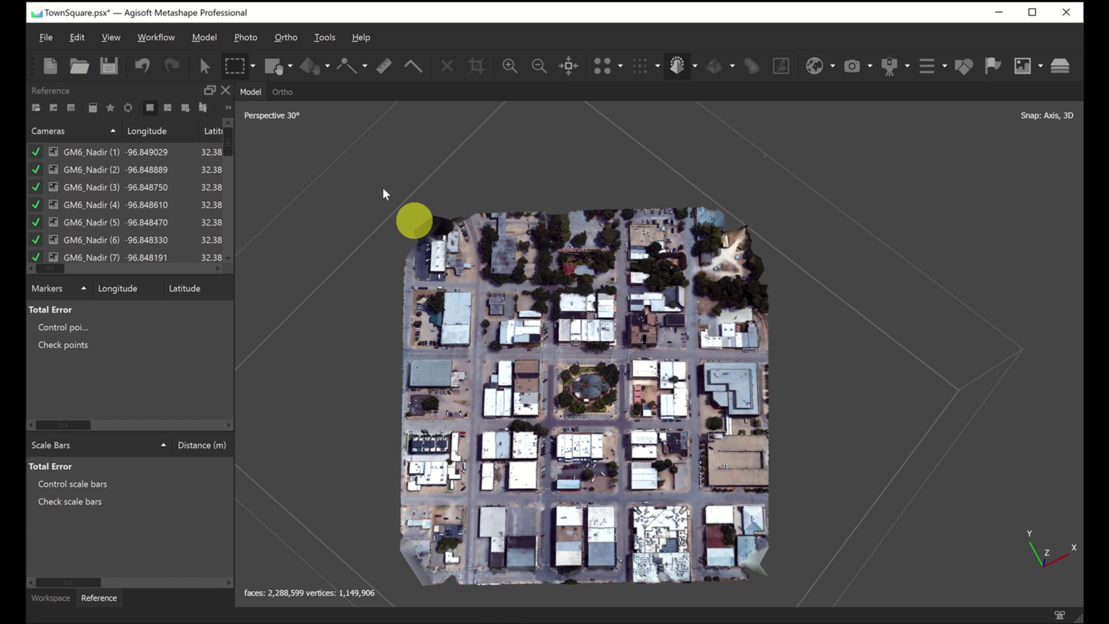
Select the courthouse's rounded wall section beside the ramp, including the adjoining roof, with Free-Form Selection from beneath the model.
left_click(211, 67)
left_click_drag(588, 383, 627, 311)
scroll(622, 314, "up", 10)
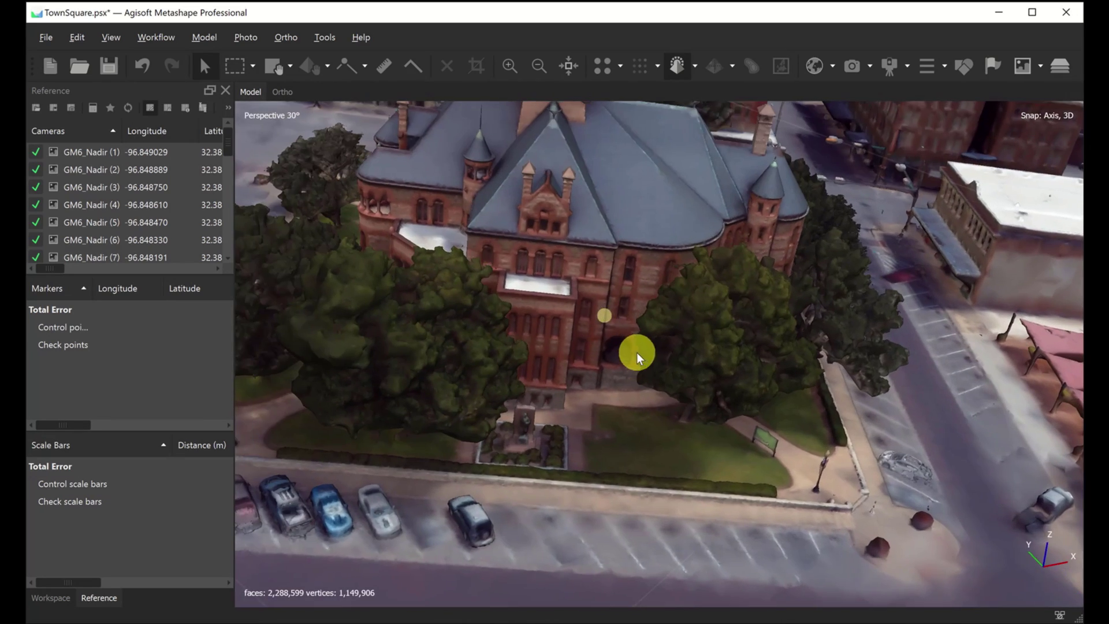
left_click_drag(636, 352, 671, 317)
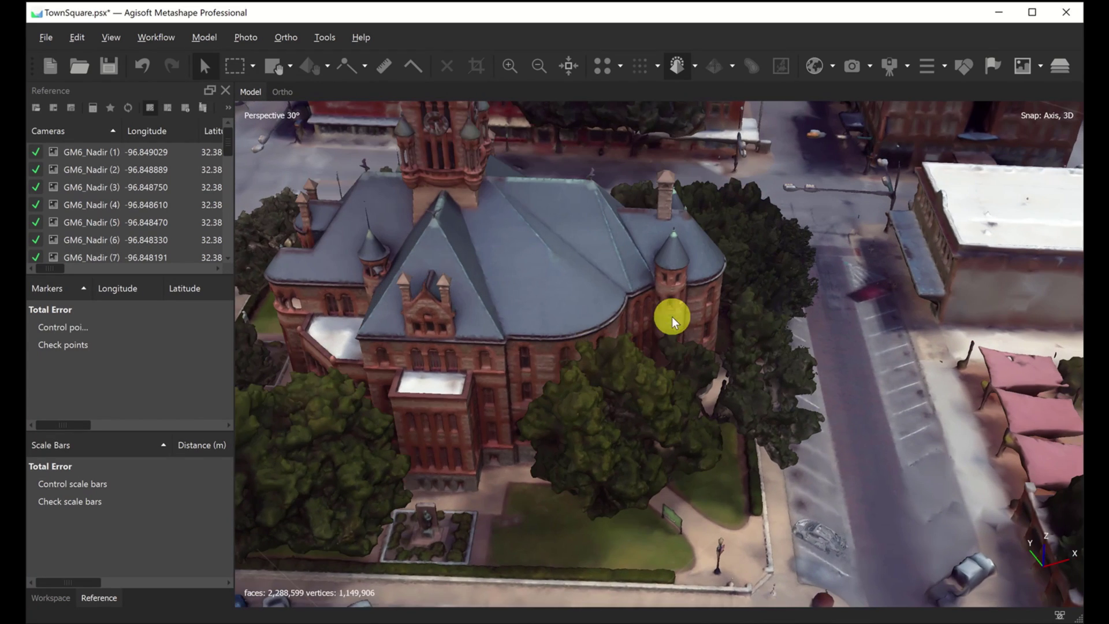
left_click_drag(629, 375, 549, 398)
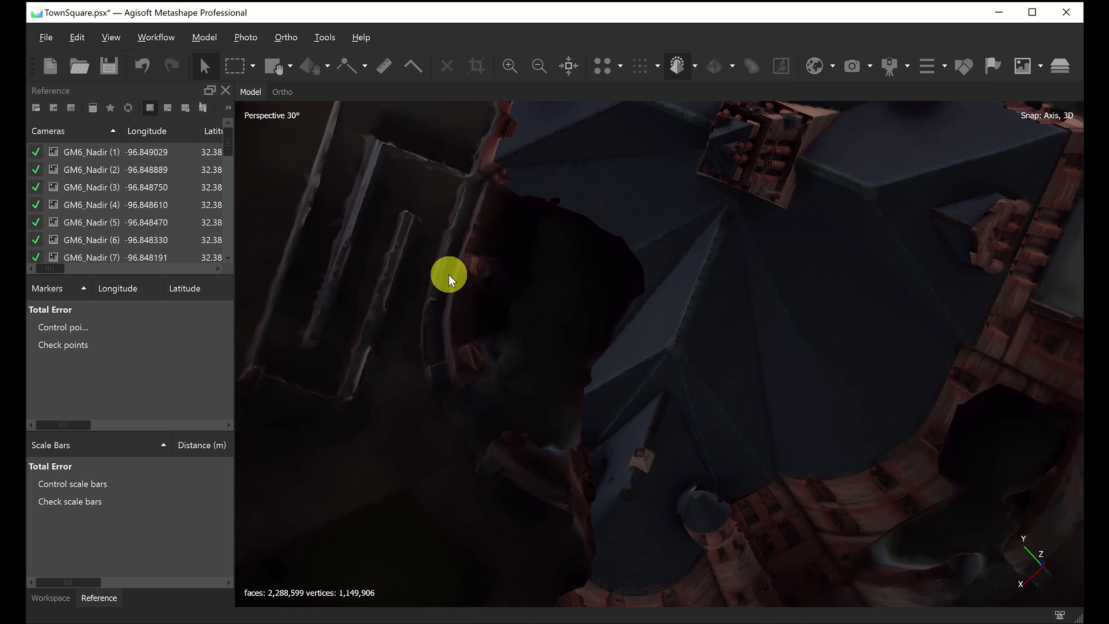
left_click_drag(604, 316, 537, 372)
left_click_drag(611, 338, 630, 309)
right_click_drag(630, 311, 803, 370)
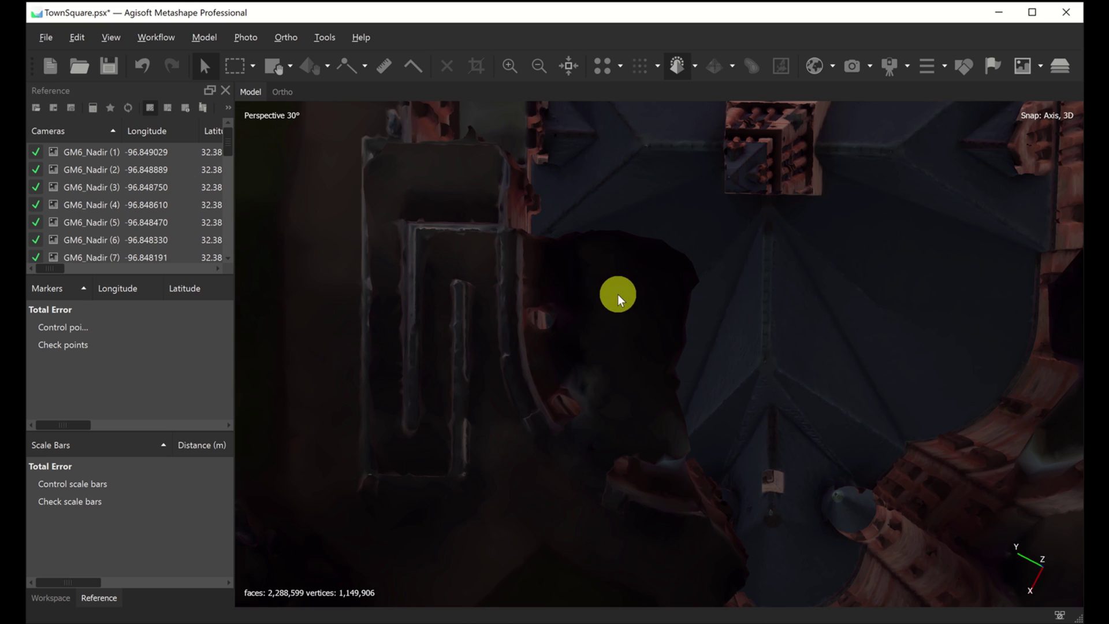
key("r")
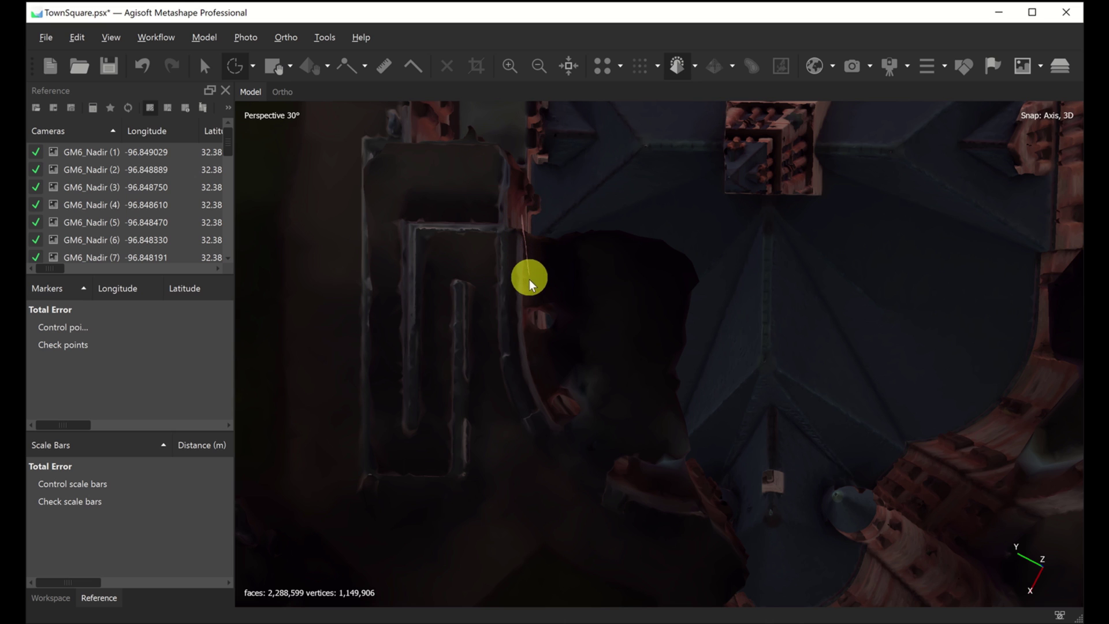
mouse_move(538, 389)
left_mouse_down()
mouse_move(594, 450)
mouse_move(629, 467)
mouse_move(682, 465)
mouse_move(732, 432)
mouse_move(735, 258)
mouse_move(606, 197)
mouse_move(532, 211)
left_mouse_up()
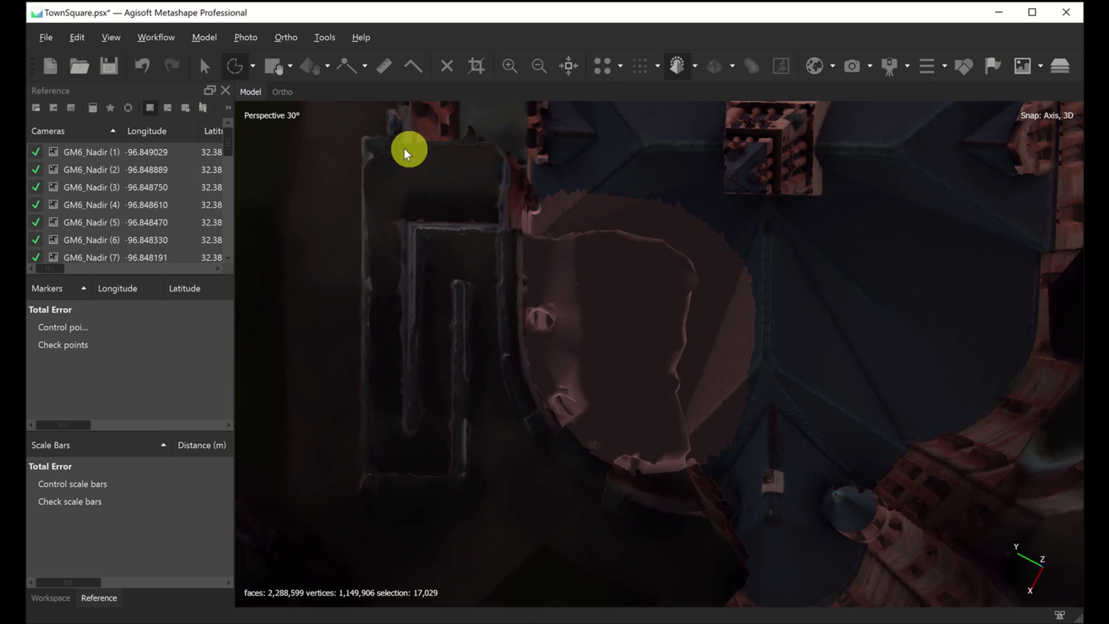
Remove the roof faces from the selection with a free-form outline along the eave, keeping the rounded courthouse wall selected.
key("v")
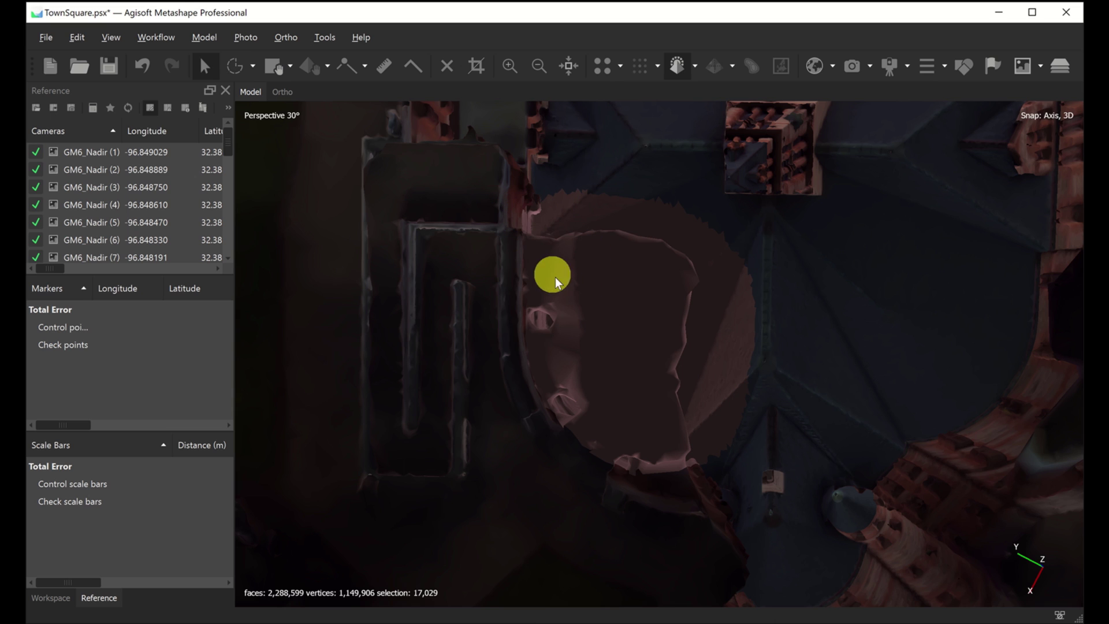
left_click_drag(681, 299, 607, 338)
left_click_drag(610, 362, 628, 377)
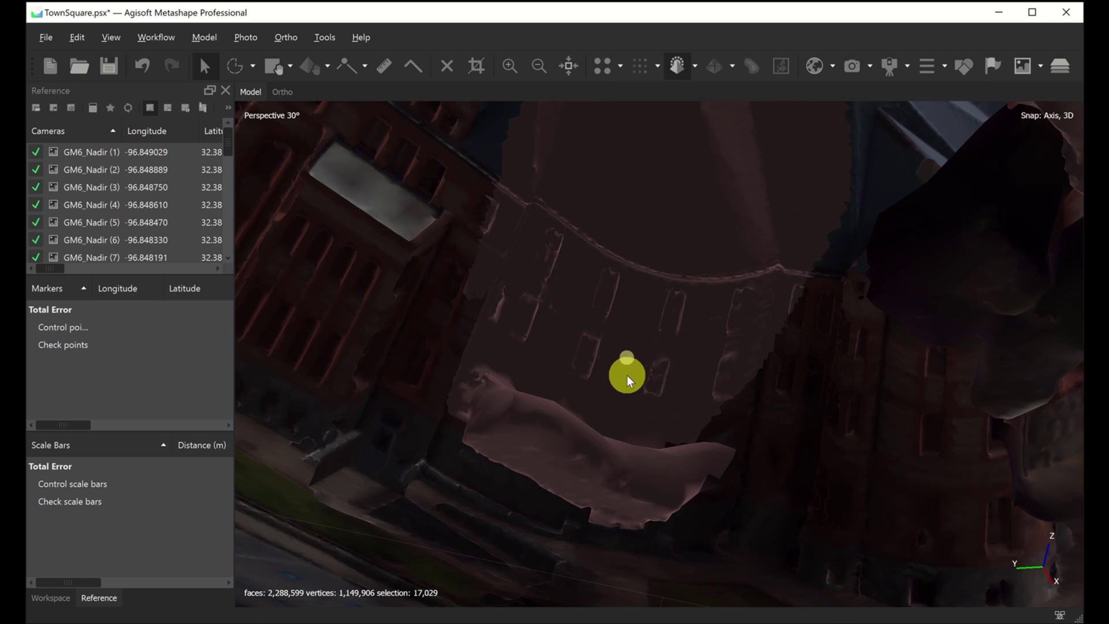
right_click_drag(629, 373, 639, 397)
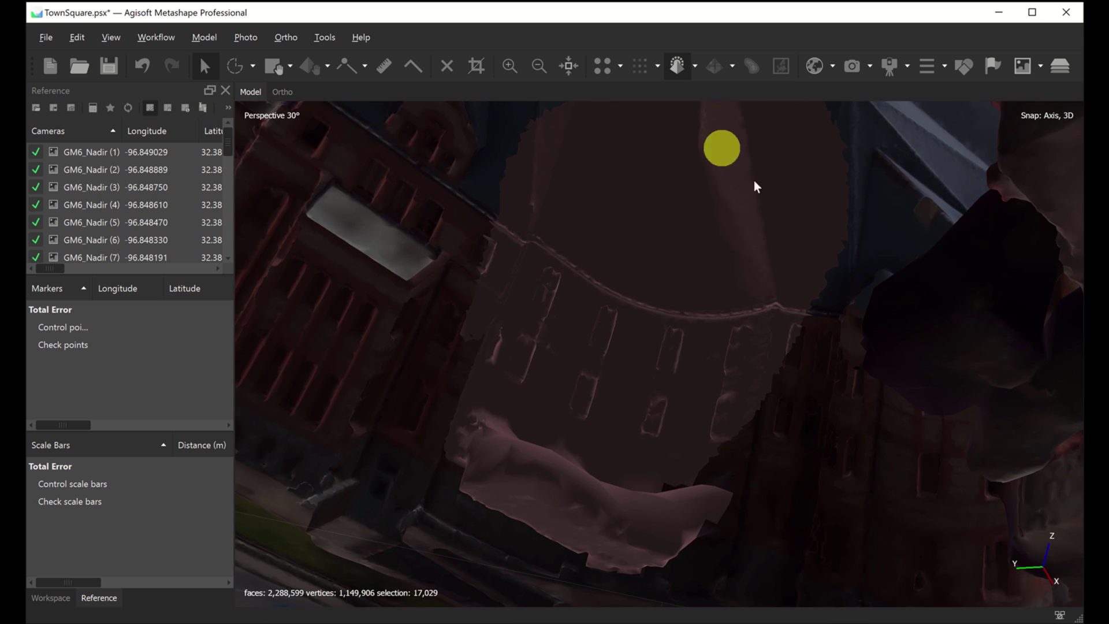
left_click_drag(673, 319, 495, 312)
left_click(385, 164)
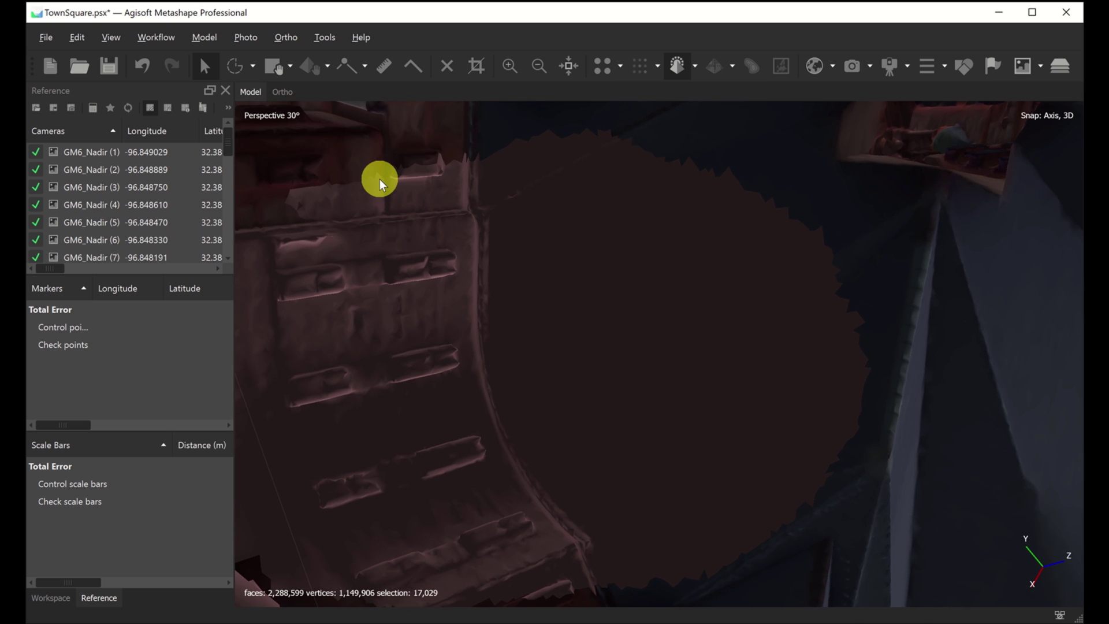
key("r")
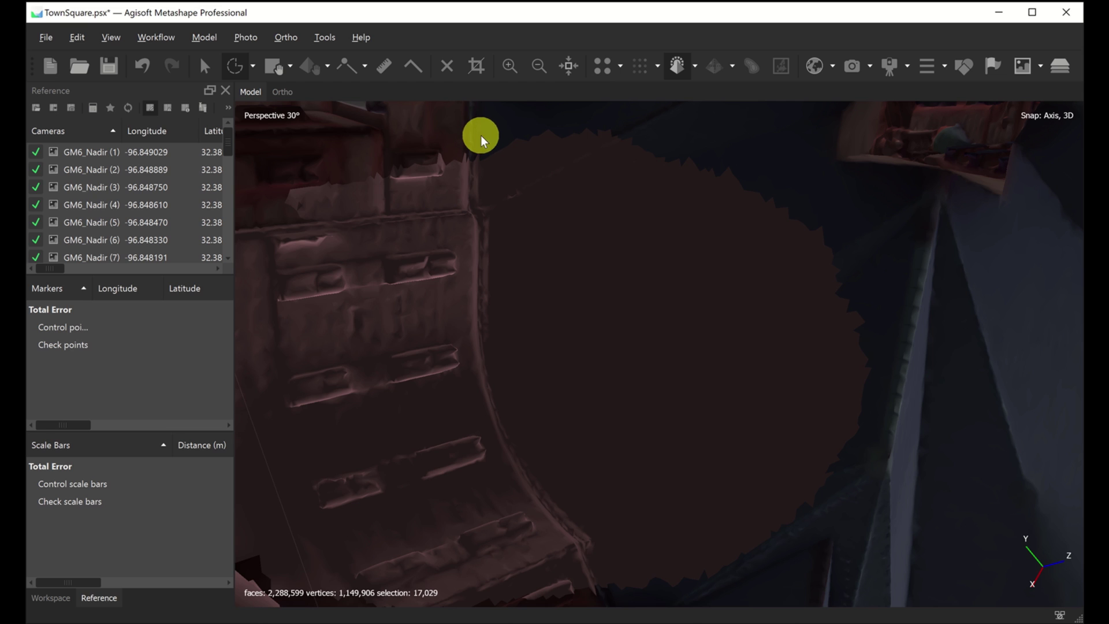
mouse_move(477, 133)
left_mouse_down()
mouse_move(486, 349)
mouse_move(531, 509)
mouse_move(667, 591)
mouse_move(847, 539)
mouse_move(929, 362)
mouse_move(854, 203)
mouse_move(660, 109)
mouse_move(545, 112)
left_mouse_up()
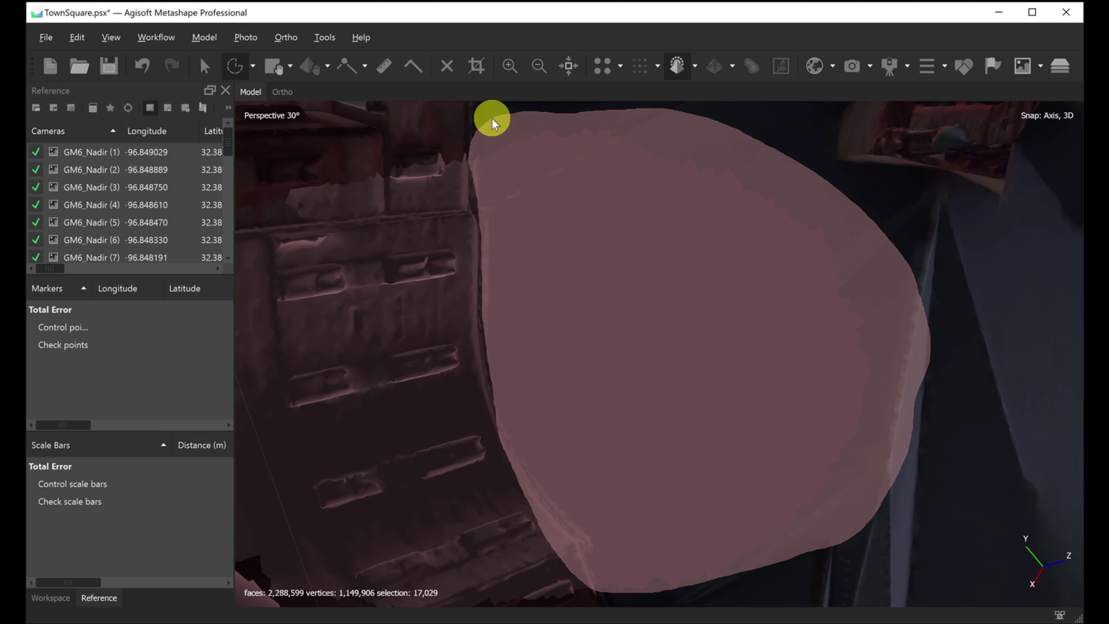
left_click_drag(491, 118, 494, 119)
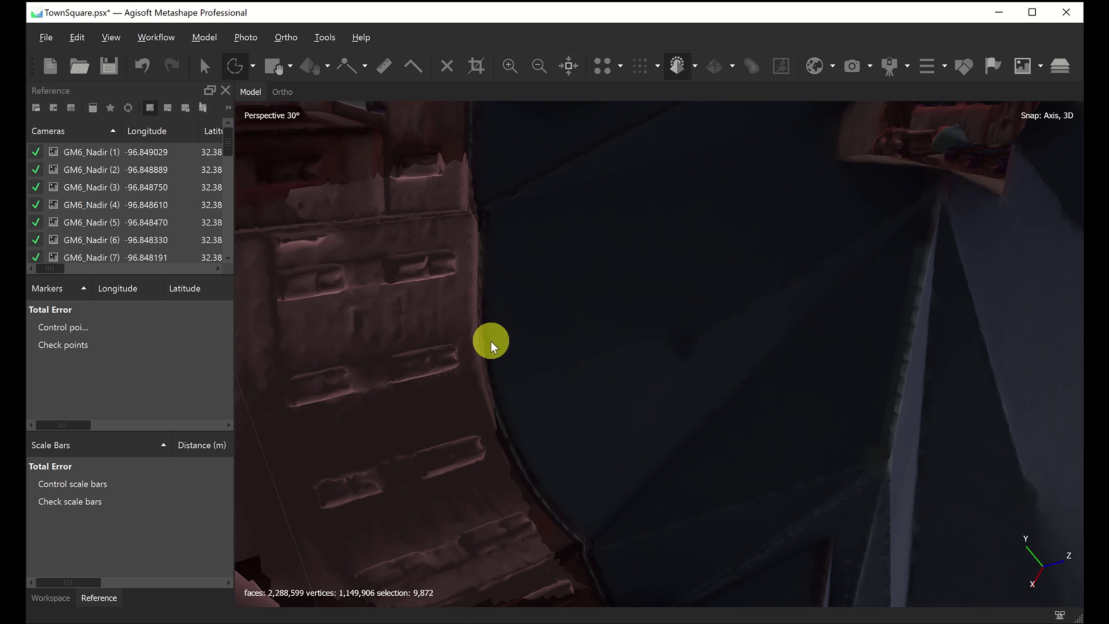
Remove the rounded courthouse wall from the selection and delete the bulging strip of faces left selected in front of it.
left_click_drag(469, 349, 536, 300)
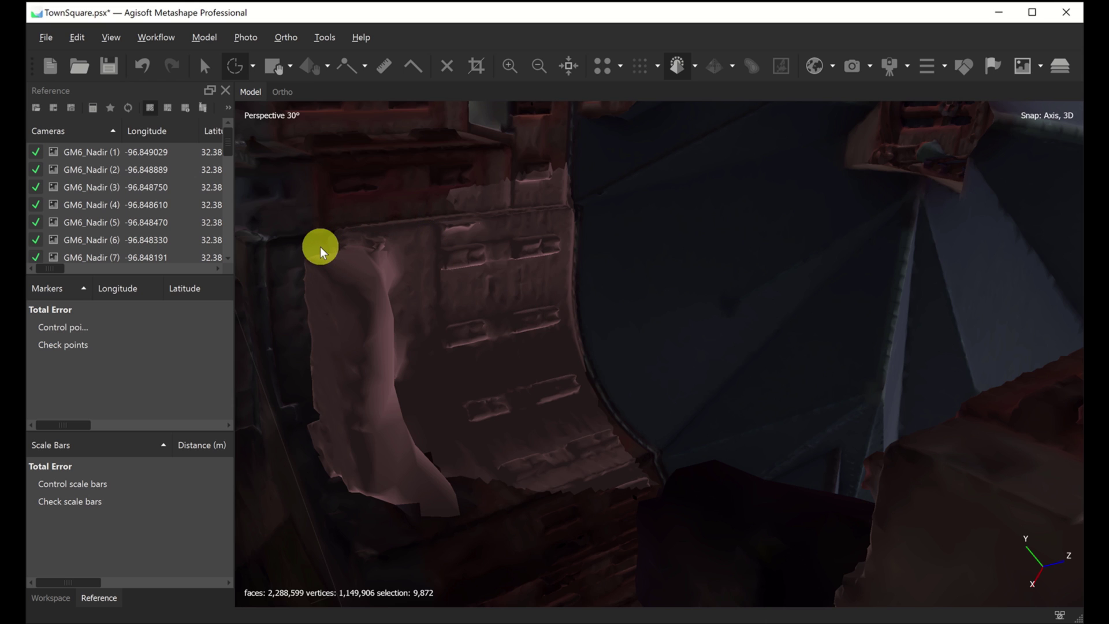
mouse_move(366, 241)
left_mouse_down()
mouse_move(399, 286)
mouse_move(403, 382)
mouse_move(424, 452)
mouse_move(692, 522)
mouse_move(716, 358)
mouse_move(618, 161)
mouse_move(446, 152)
mouse_move(307, 216)
left_mouse_up()
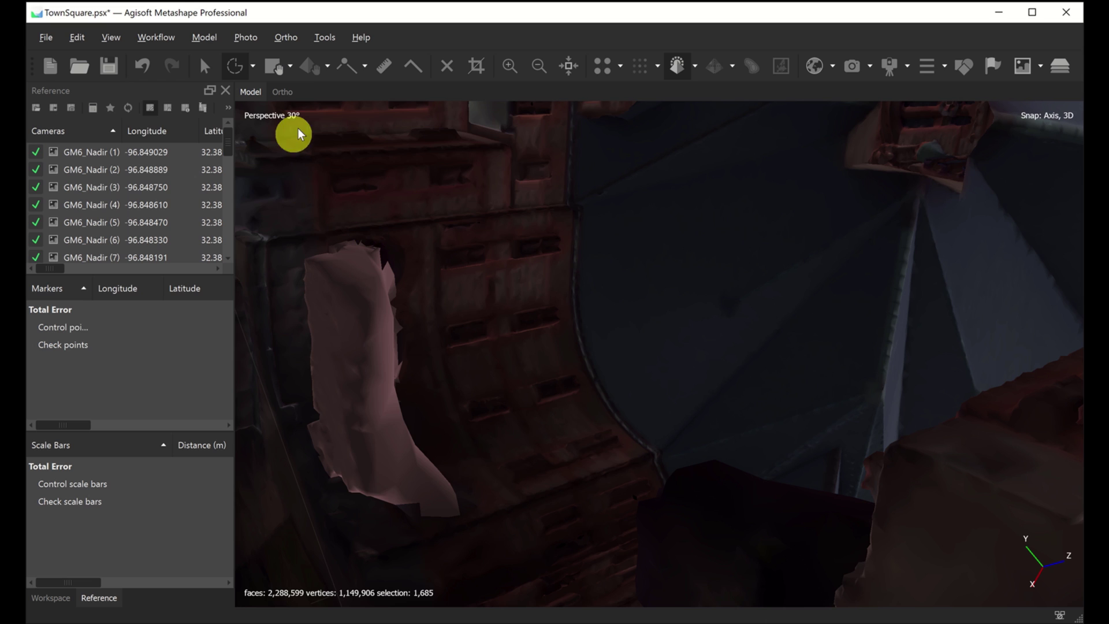
left_click(204, 66)
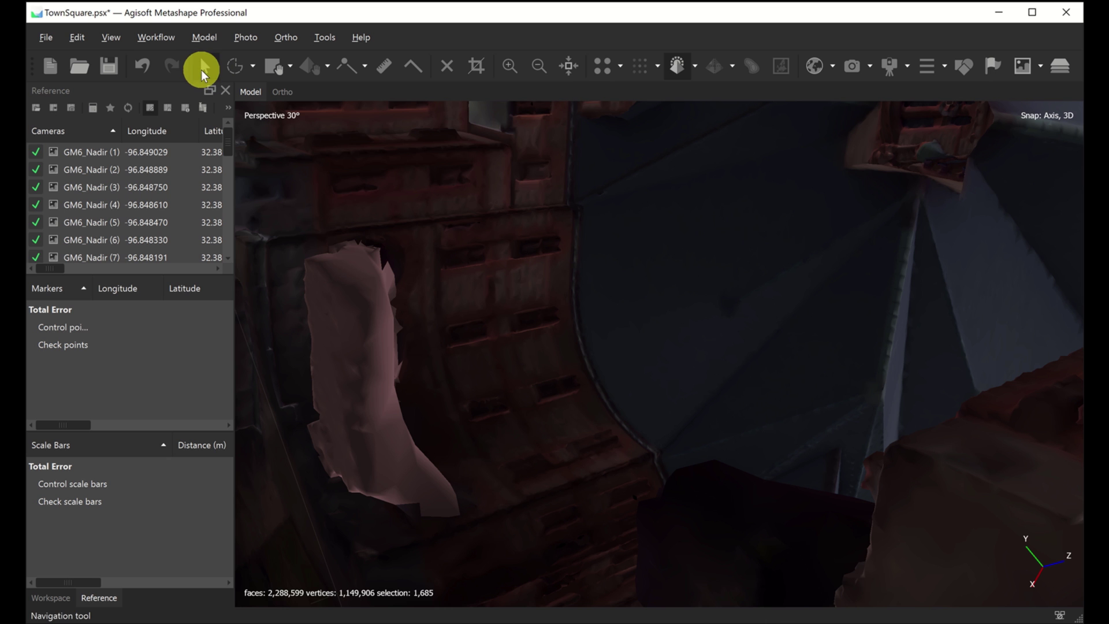
left_click_drag(587, 321, 654, 306)
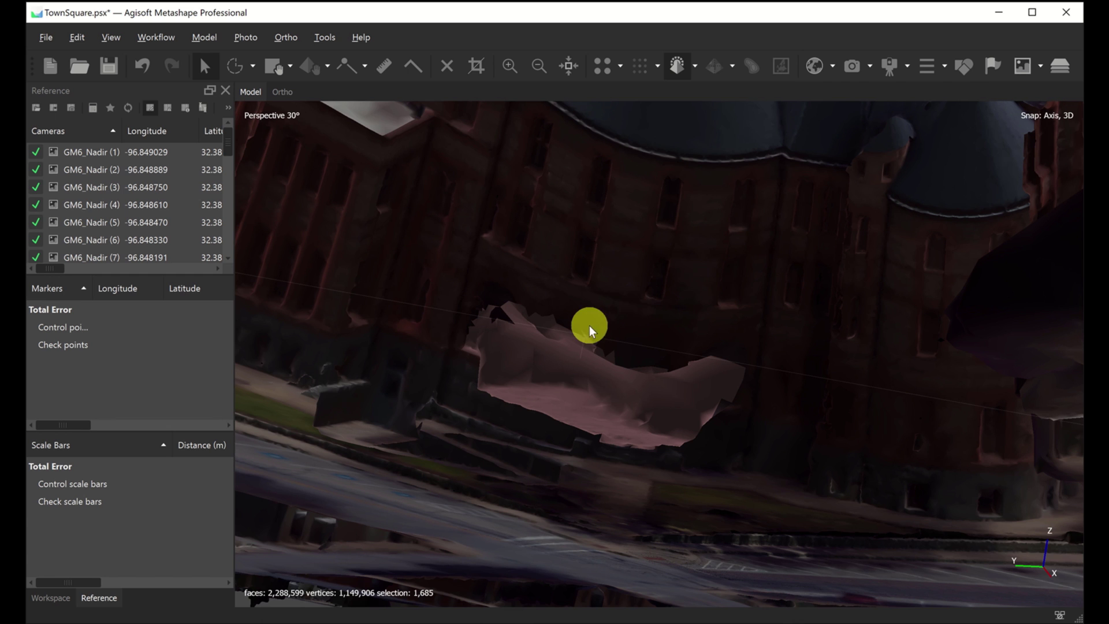
key("Delete")
Select the loose floating fragments beneath the courthouse wall opening with Free-Form Selection and delete them.
left_click_drag(594, 359, 604, 426)
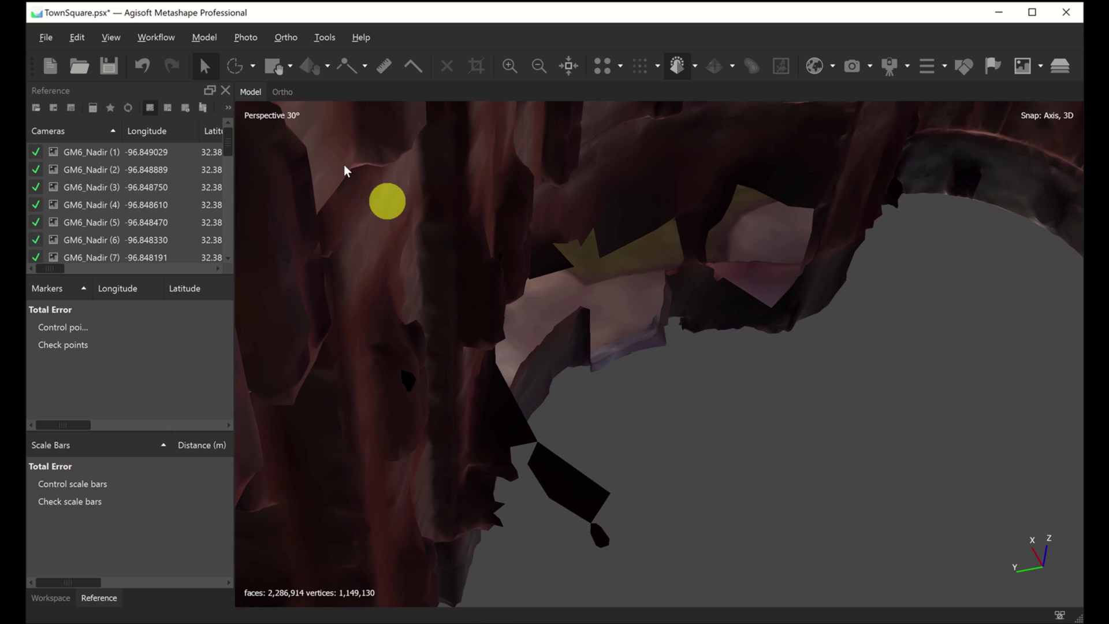
left_click(234, 66)
mouse_move(560, 427)
left_mouse_down()
mouse_move(518, 475)
mouse_move(560, 540)
mouse_move(662, 557)
mouse_move(663, 471)
left_mouse_up()
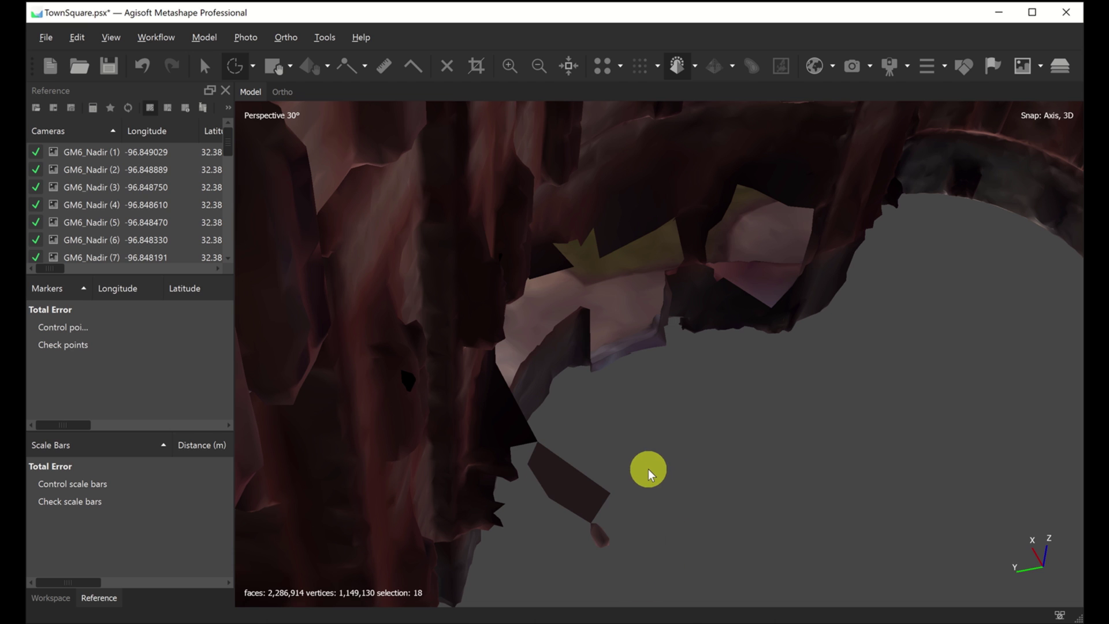
key("Delete")
middle_click_drag(659, 463, 590, 455)
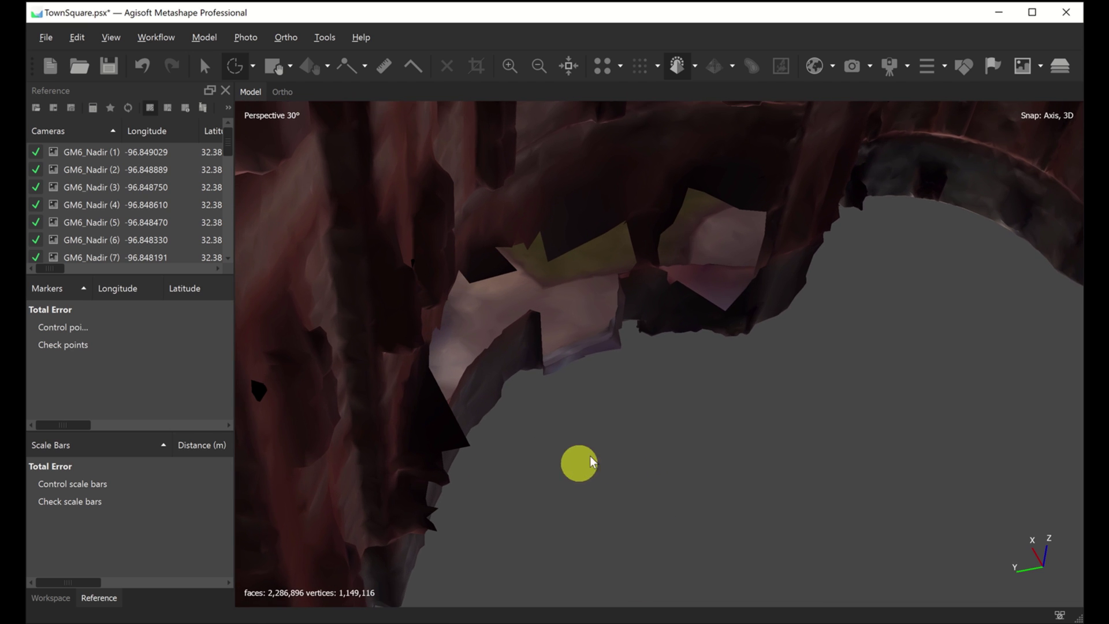
Select the ragged faces along the edges of the courthouse wall opening with a free-form outline from beneath the model.
left_click(204, 66)
left_click_drag(601, 398, 466, 421)
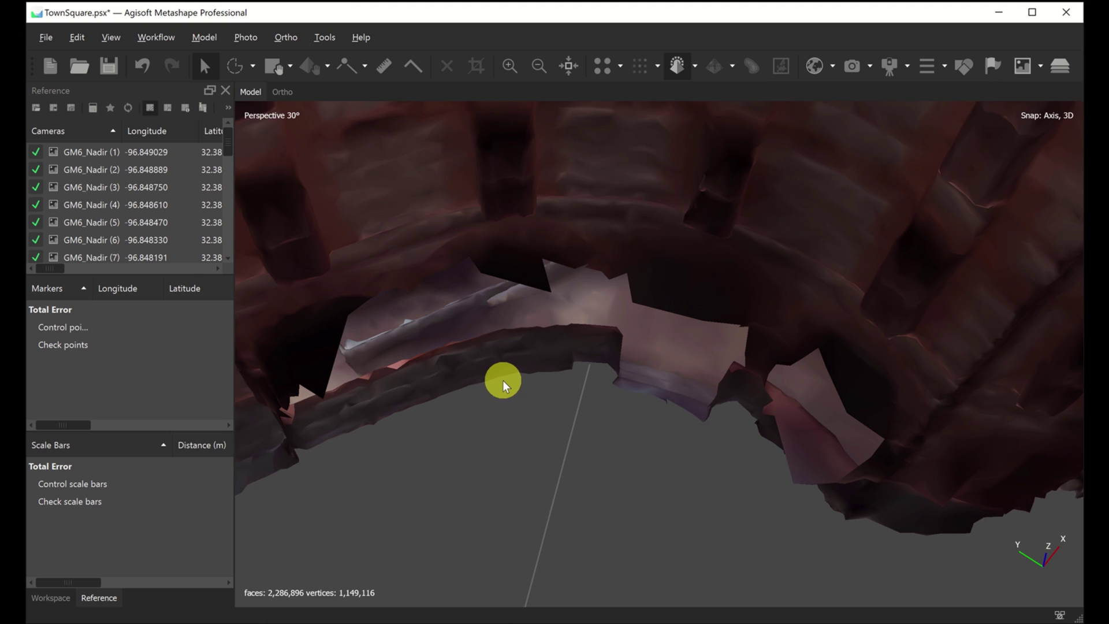
key("r")
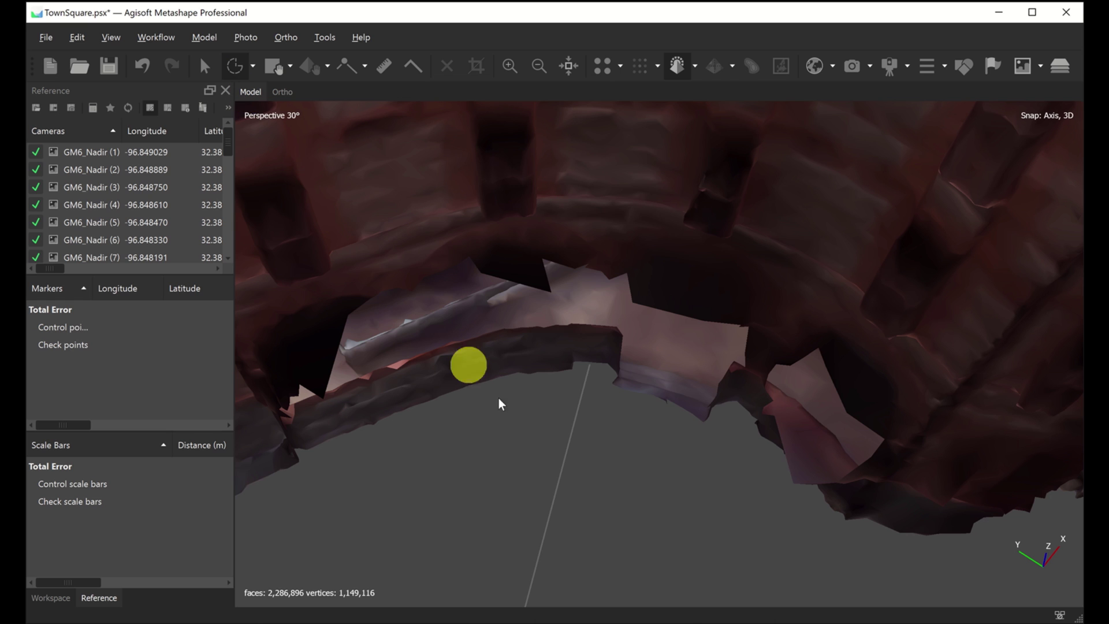
mouse_move(264, 373)
left_mouse_down()
mouse_move(348, 283)
mouse_move(541, 251)
mouse_move(744, 289)
mouse_move(850, 395)
mouse_move(888, 517)
mouse_move(808, 532)
mouse_move(738, 521)
mouse_move(745, 514)
left_mouse_up()
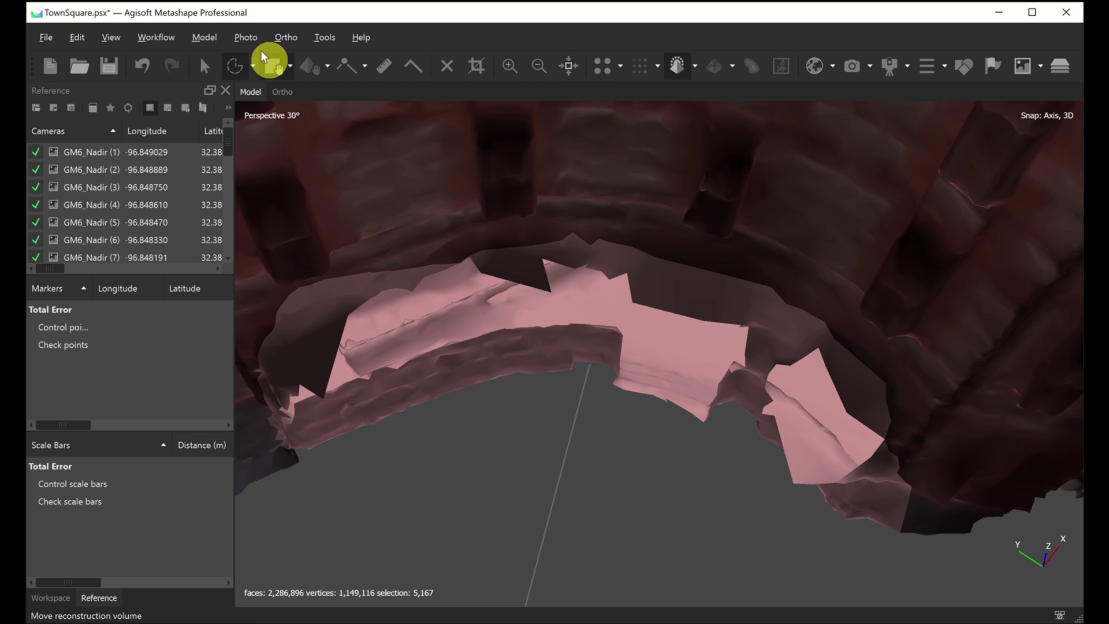
Smooth the mesh with strength 3.00, applied only to the selected faces.
left_click(325, 37)
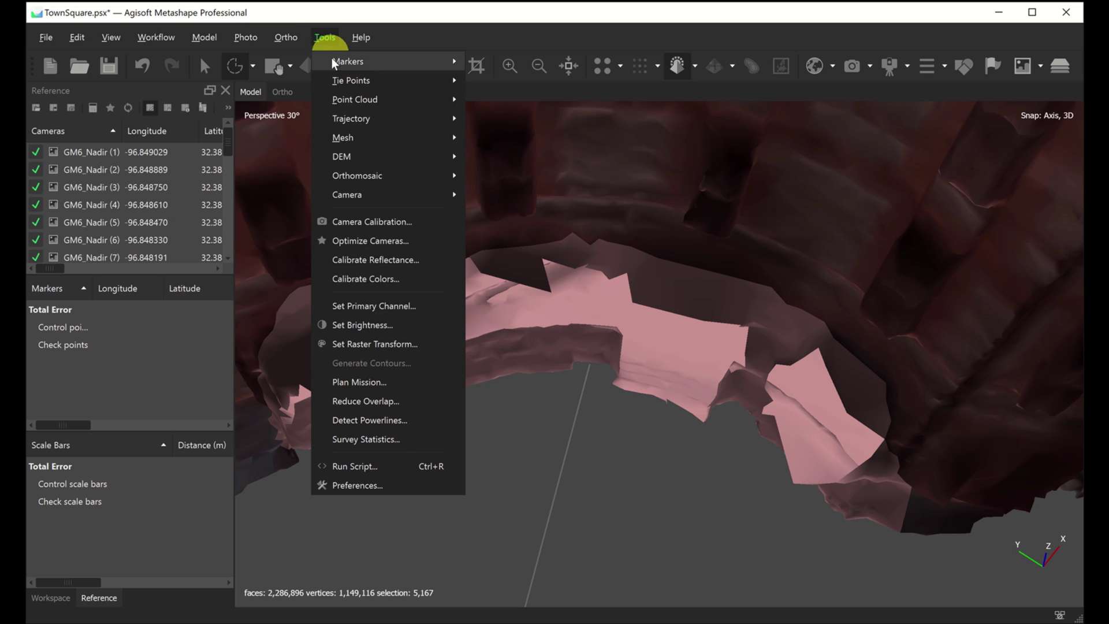
mouse_move(345, 140)
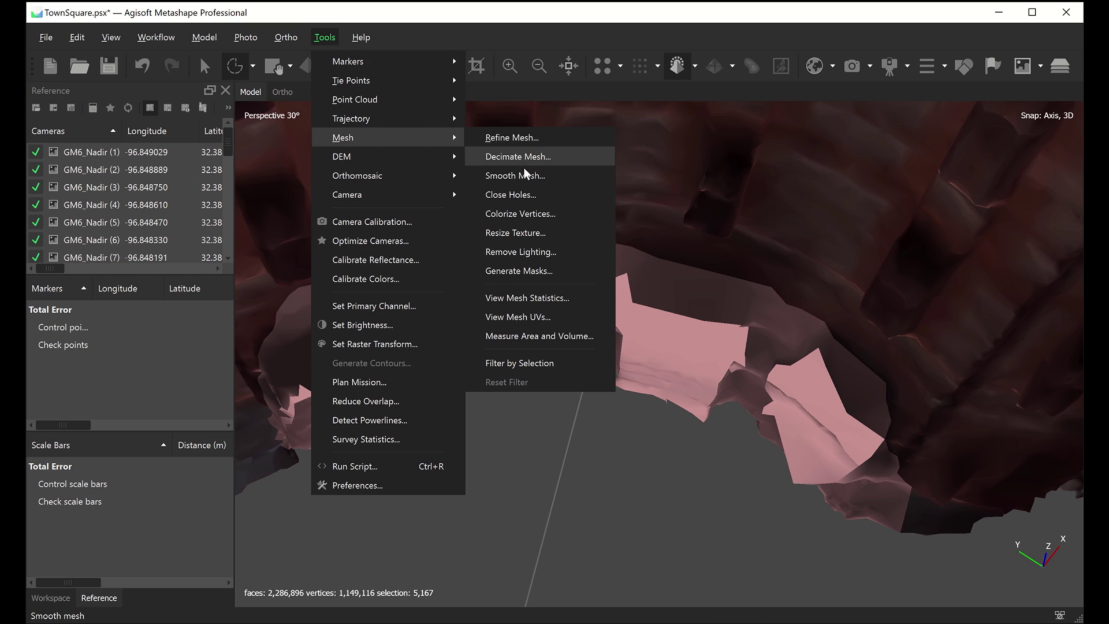
left_click(496, 175)
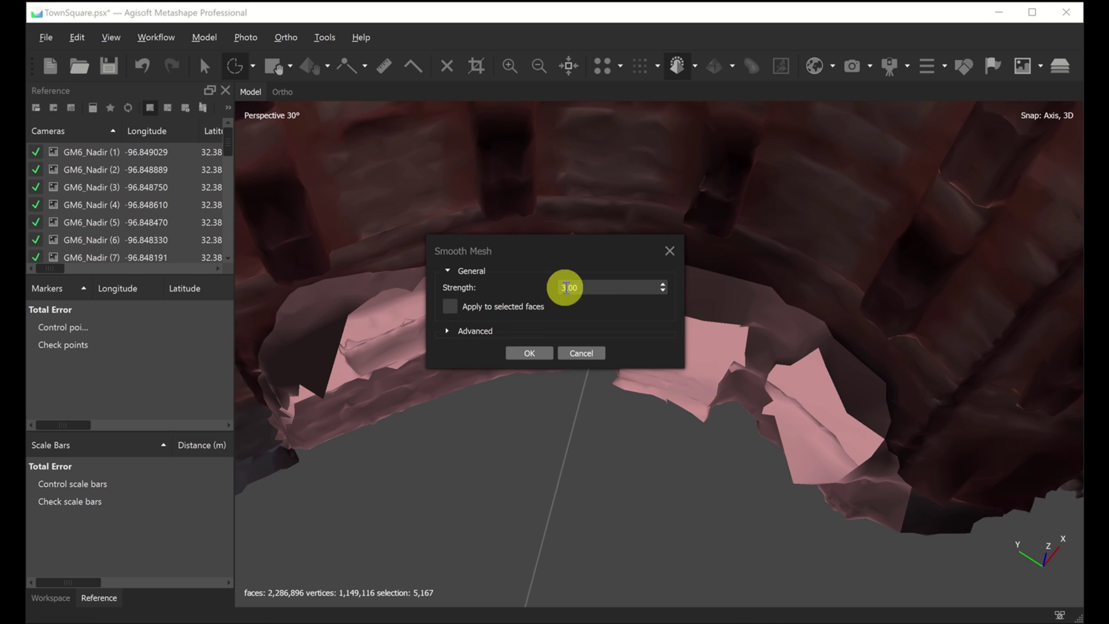
left_click(449, 305)
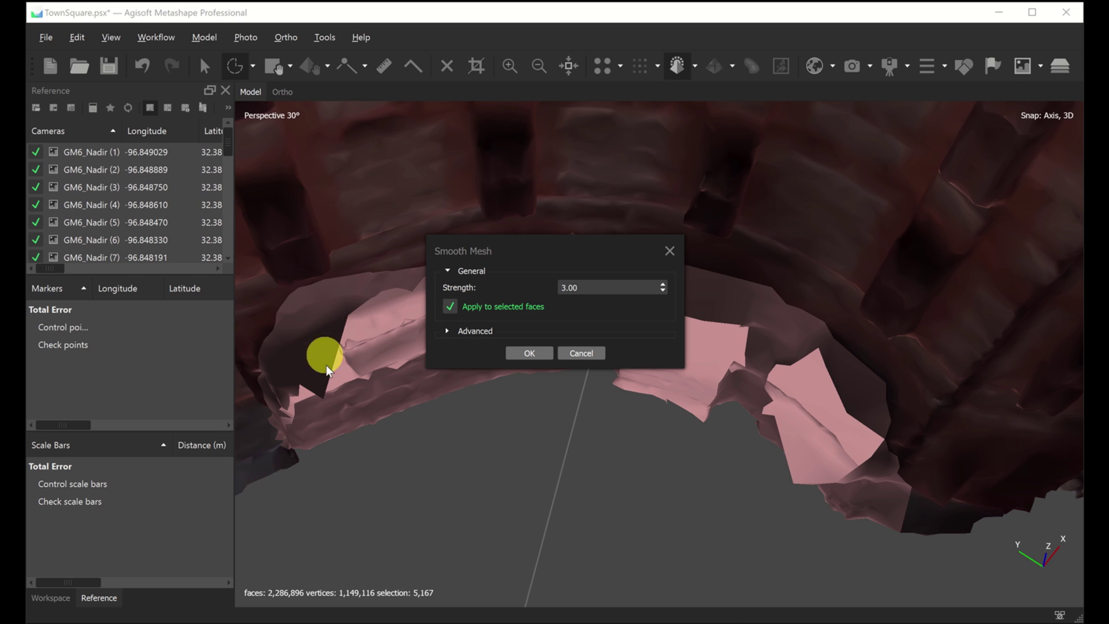
left_click(533, 356)
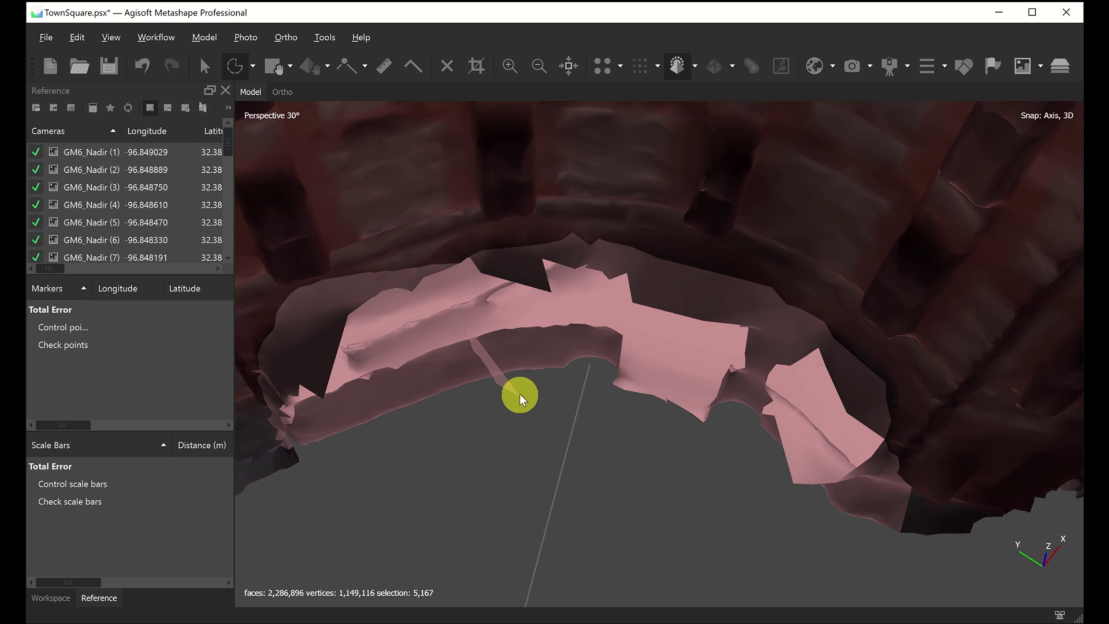
Clear the face selection around the smoothed edge of the wall opening.
left_click(498, 386)
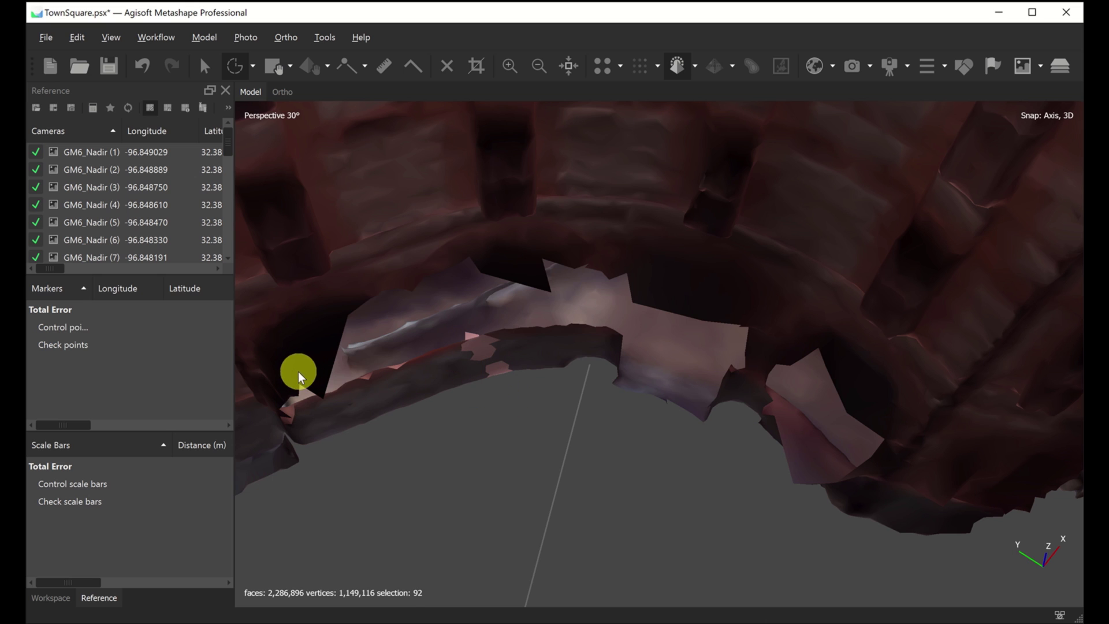
mouse_move(394, 393)
left_mouse_down()
mouse_move(448, 435)
mouse_move(424, 408)
mouse_move(500, 445)
mouse_move(340, 412)
mouse_move(384, 384)
left_mouse_up()
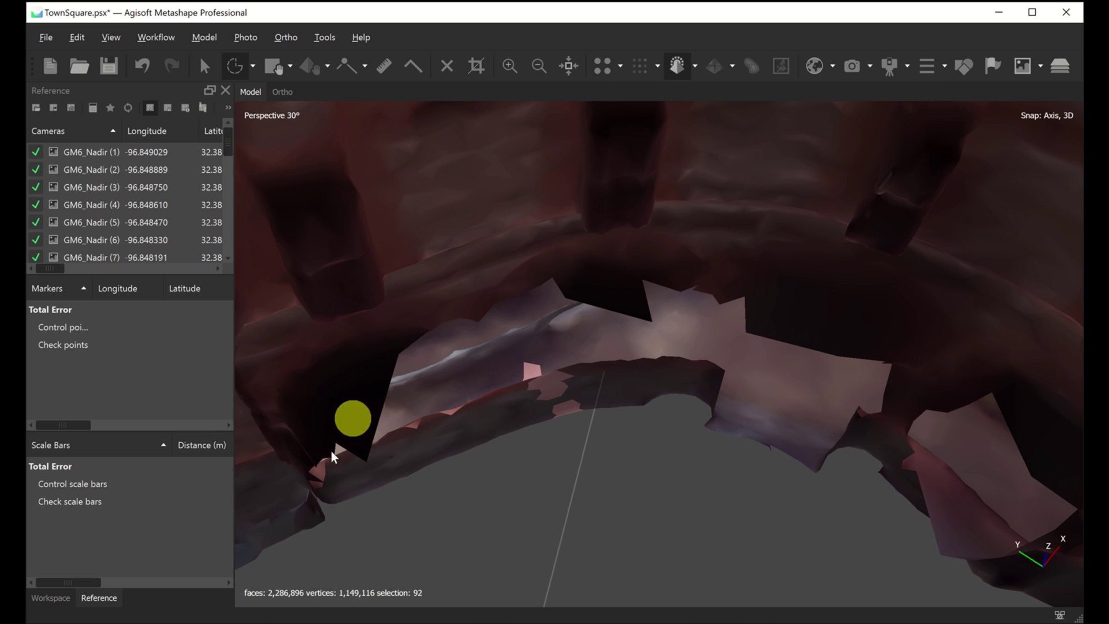
left_click_drag(657, 316, 562, 388)
key("m")
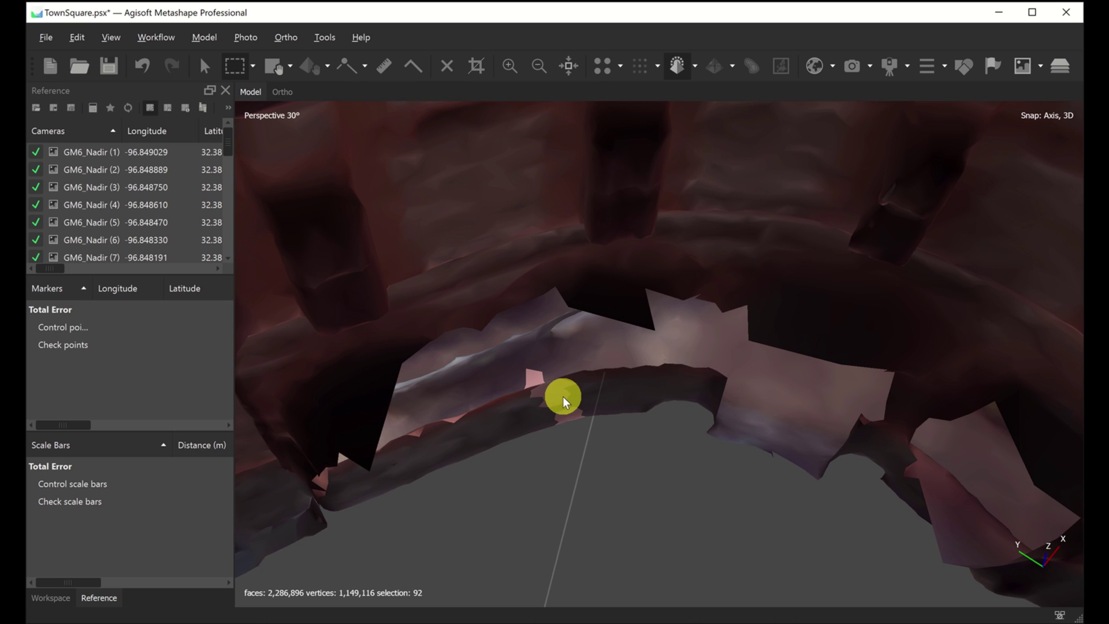
left_click(554, 487)
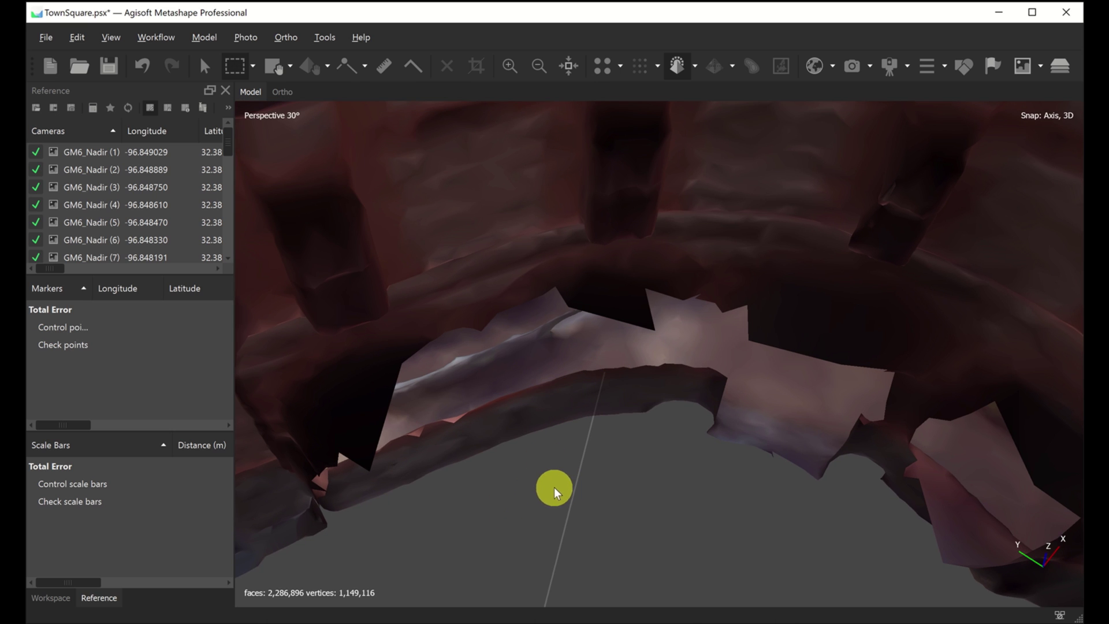
Close the mesh holes, including the courthouse wall opening, with the Close Holes level at about 30%.
left_click(204, 65)
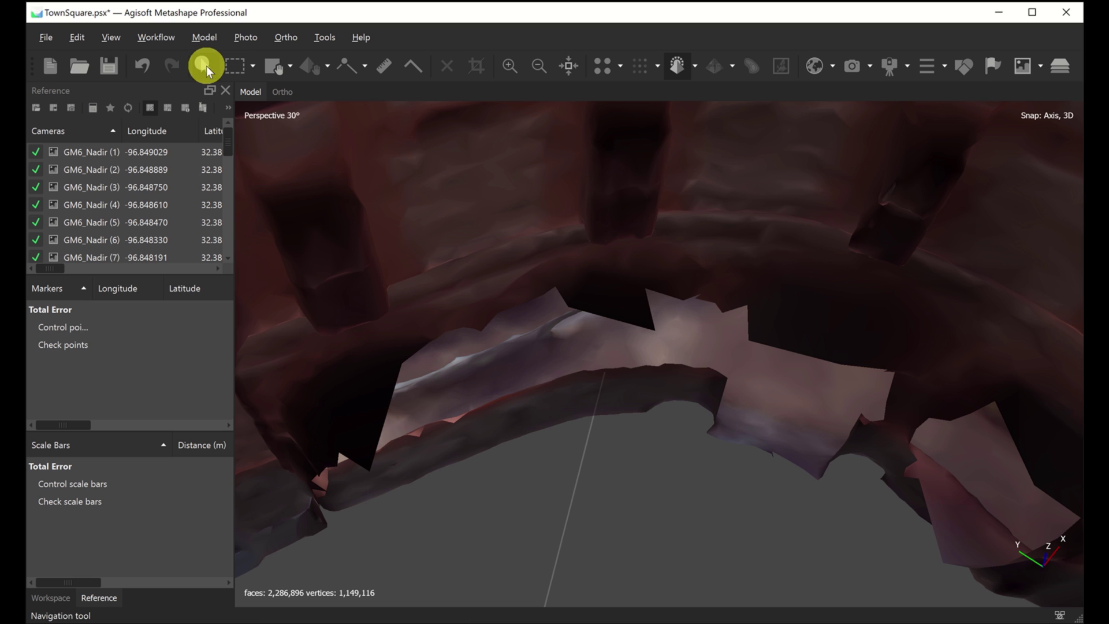
left_click_drag(629, 350, 482, 359)
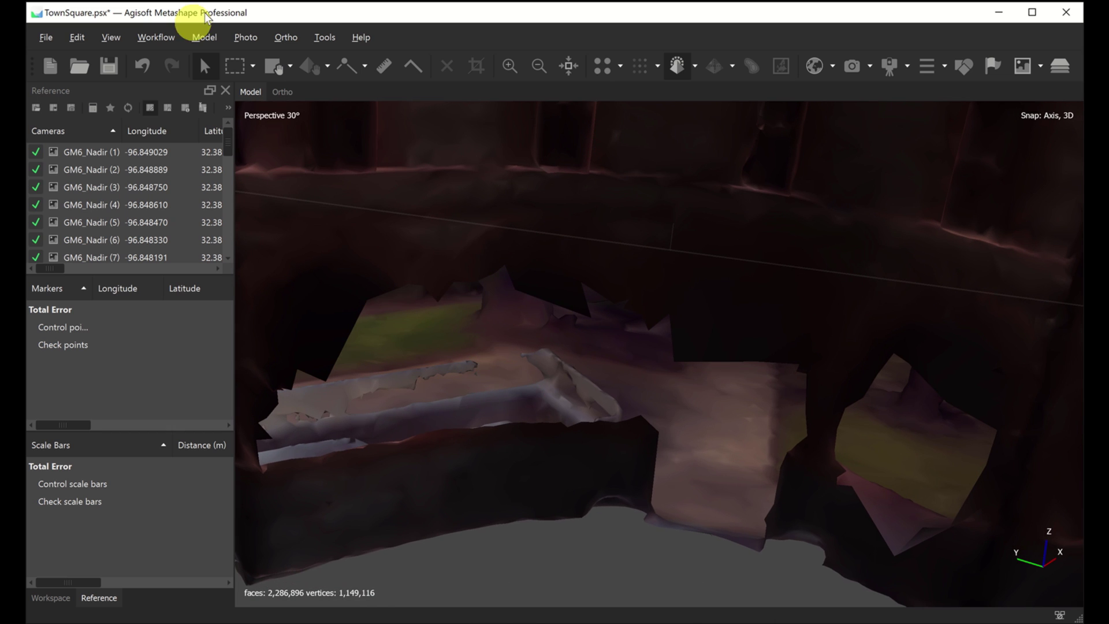
left_click(324, 35)
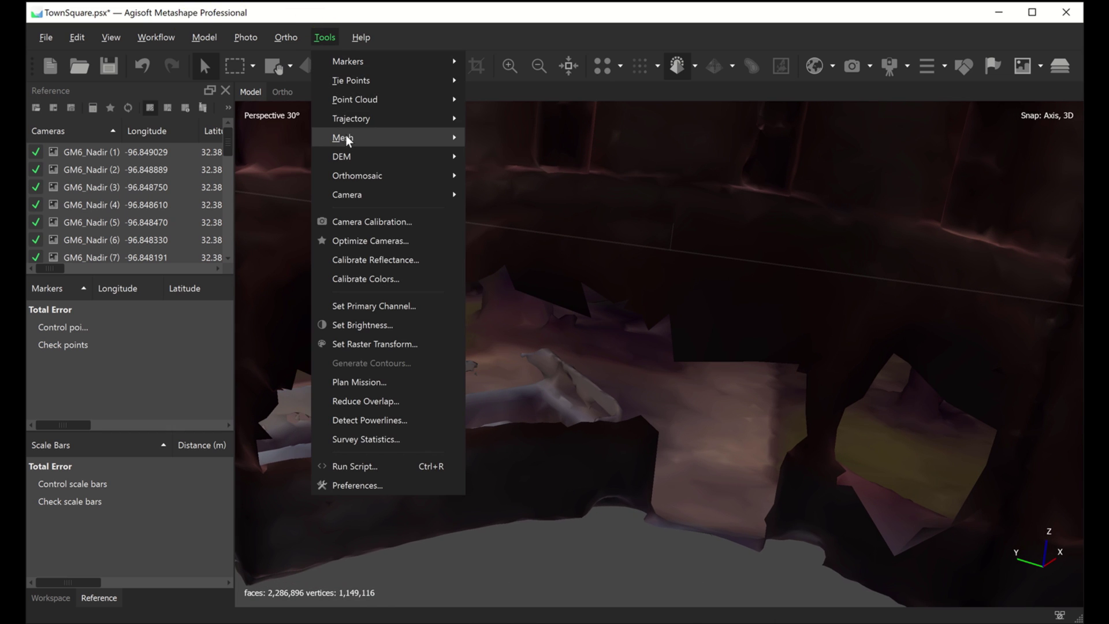
mouse_move(350, 137)
left_click(496, 194)
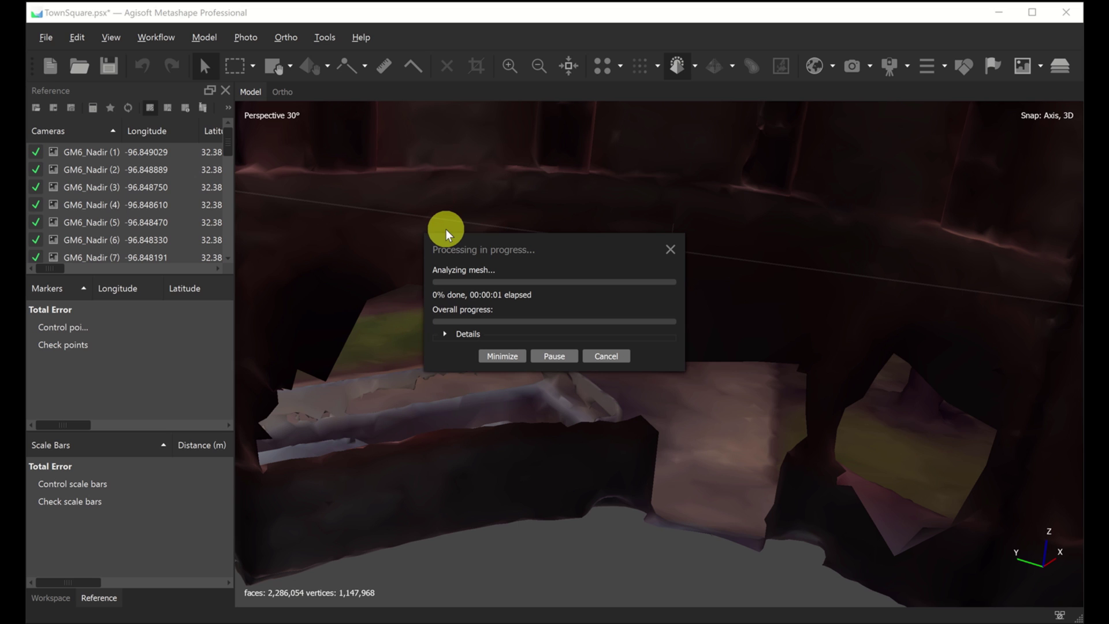
left_click(517, 335)
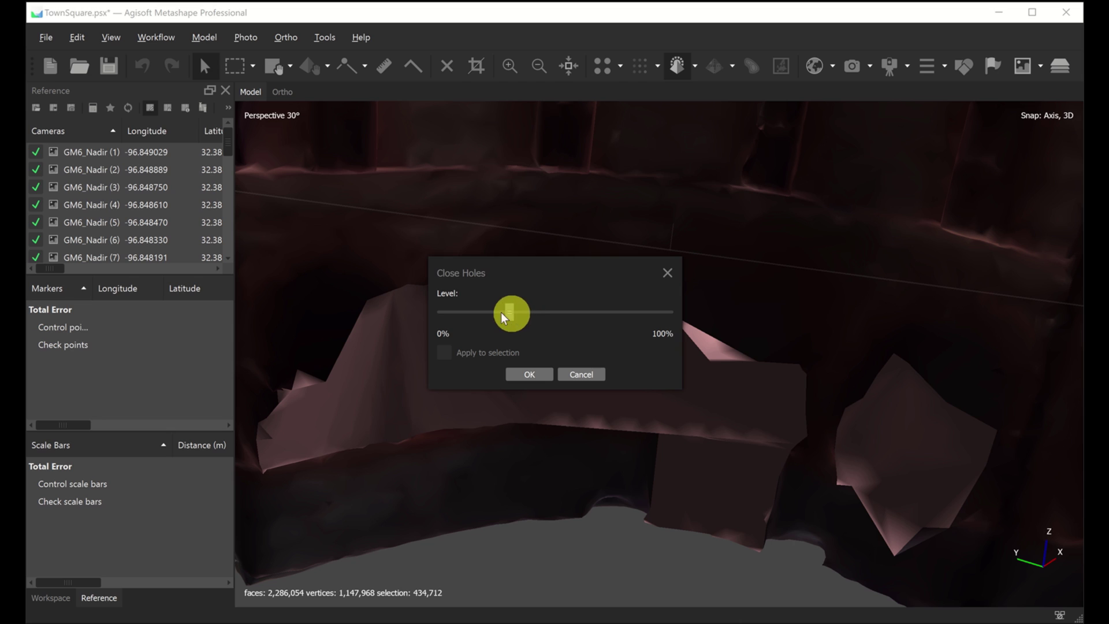
left_click(529, 375)
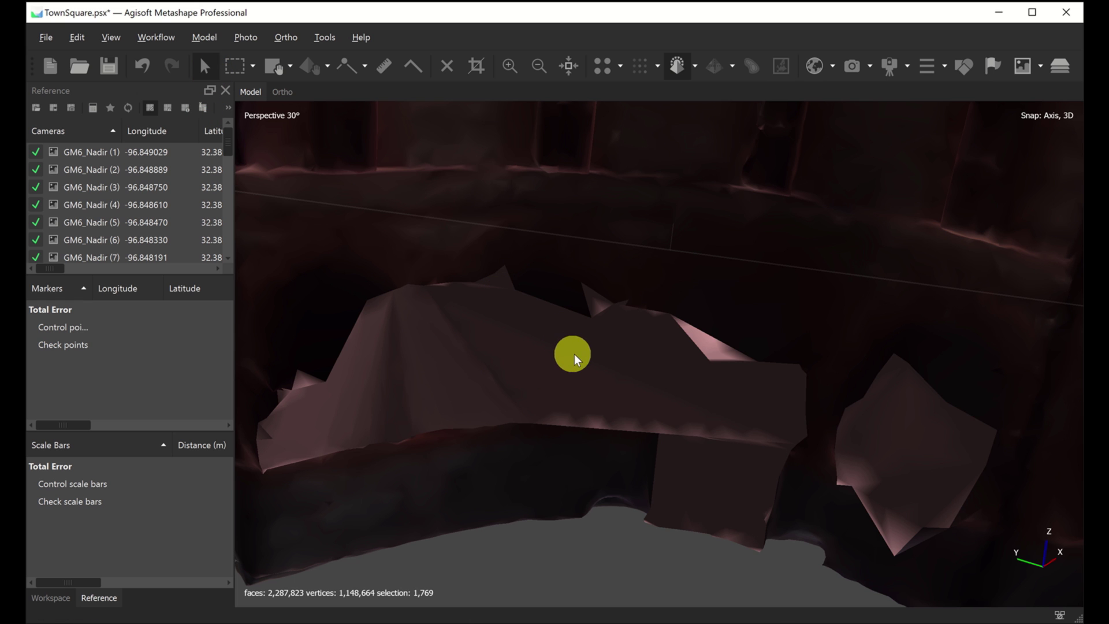
Examine the filled courthouse wall patch from outside, comparing it with the surrounding wall and the whole town square.
scroll(572, 367, "down", 10)
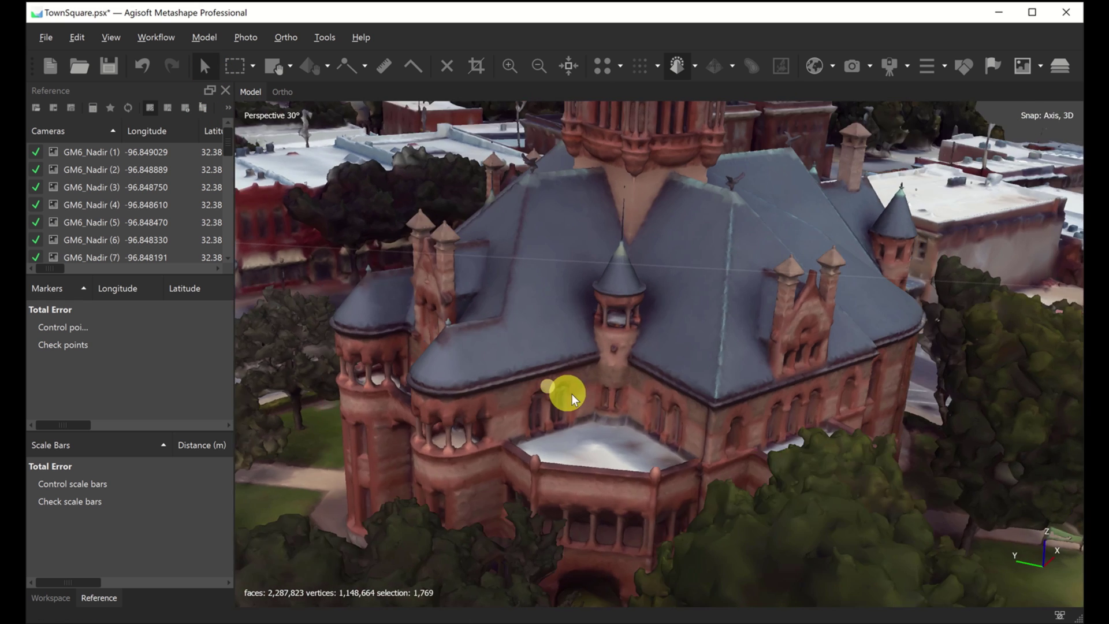
left_click_drag(564, 390, 616, 345)
scroll(601, 370, "down", 10)
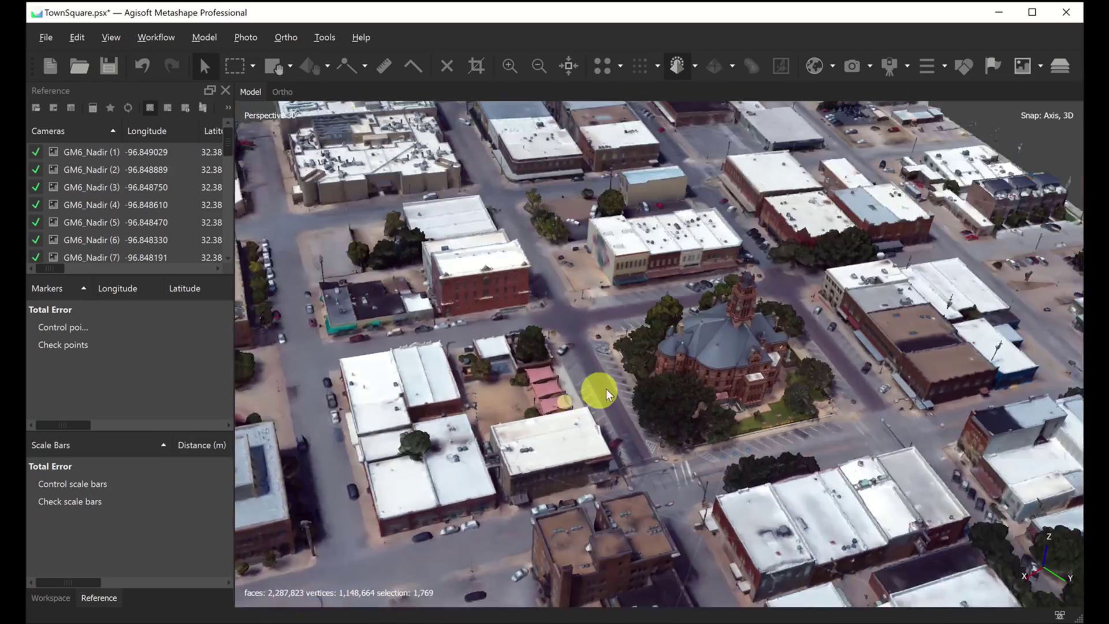
left_click_drag(606, 390, 580, 383)
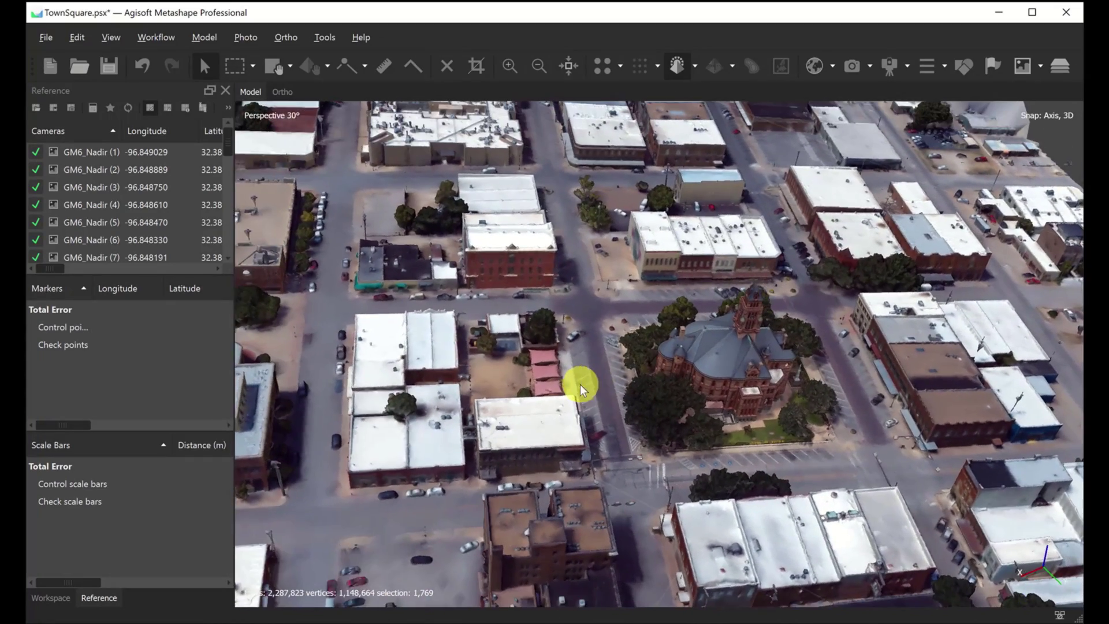
middle_click_drag(707, 414, 657, 376)
scroll(622, 405, "up", 5)
scroll(622, 403, "up", 4)
left_click_drag(611, 403, 578, 376)
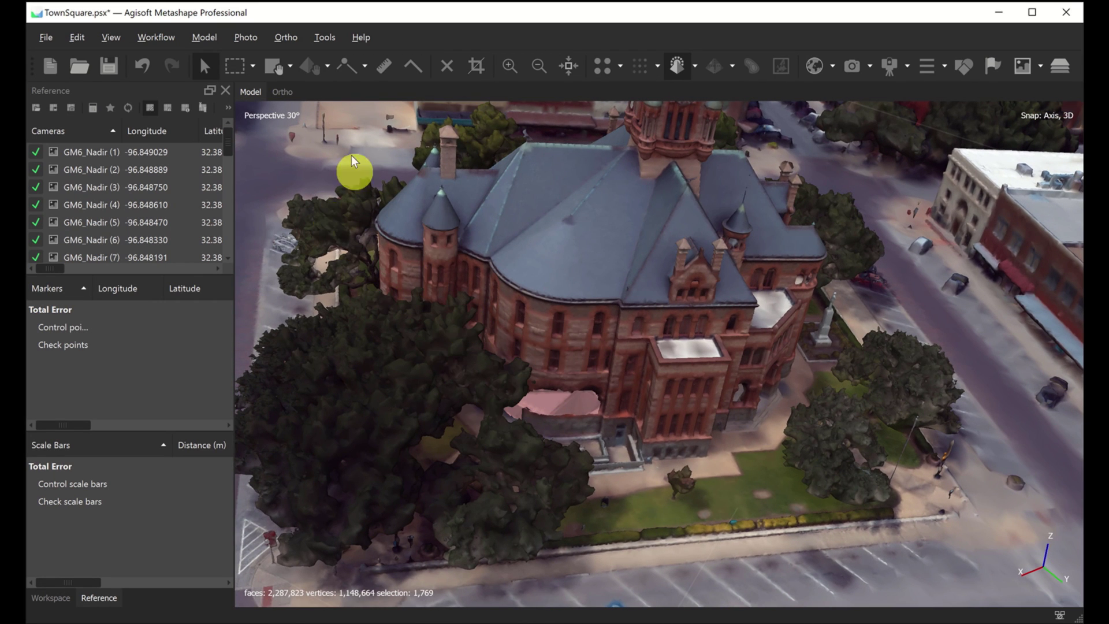
mouse_move(560, 404)
left_mouse_down()
mouse_move(588, 418)
mouse_move(719, 332)
mouse_move(693, 342)
mouse_move(698, 425)
mouse_move(532, 376)
left_mouse_up()
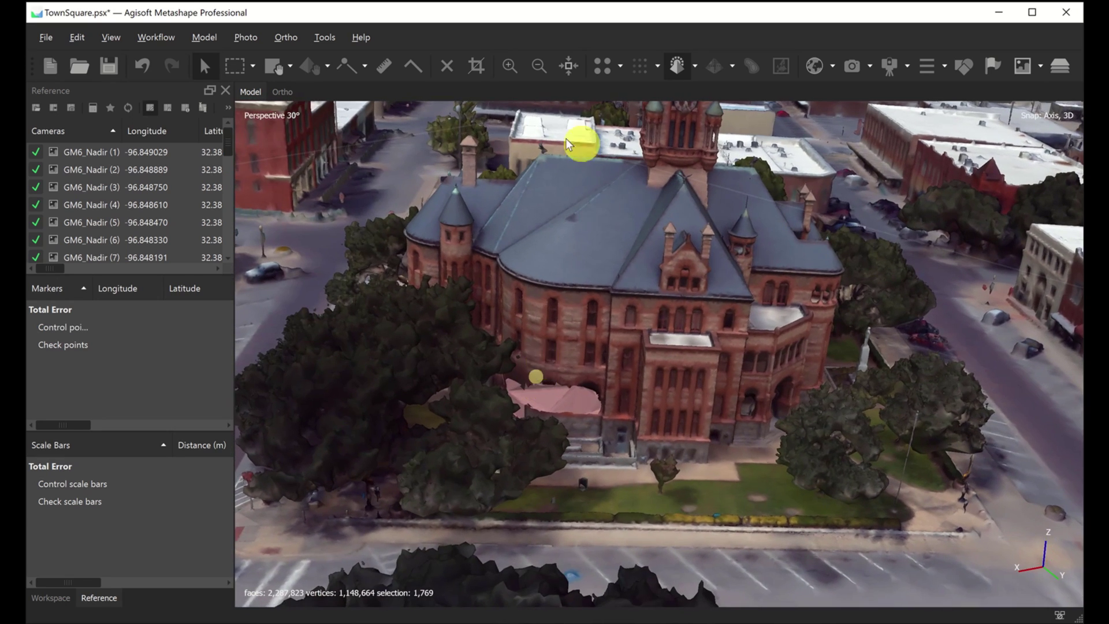
Display the model as wireframe and examine the triangles of the filled courthouse wall patch up close.
left_click(693, 70)
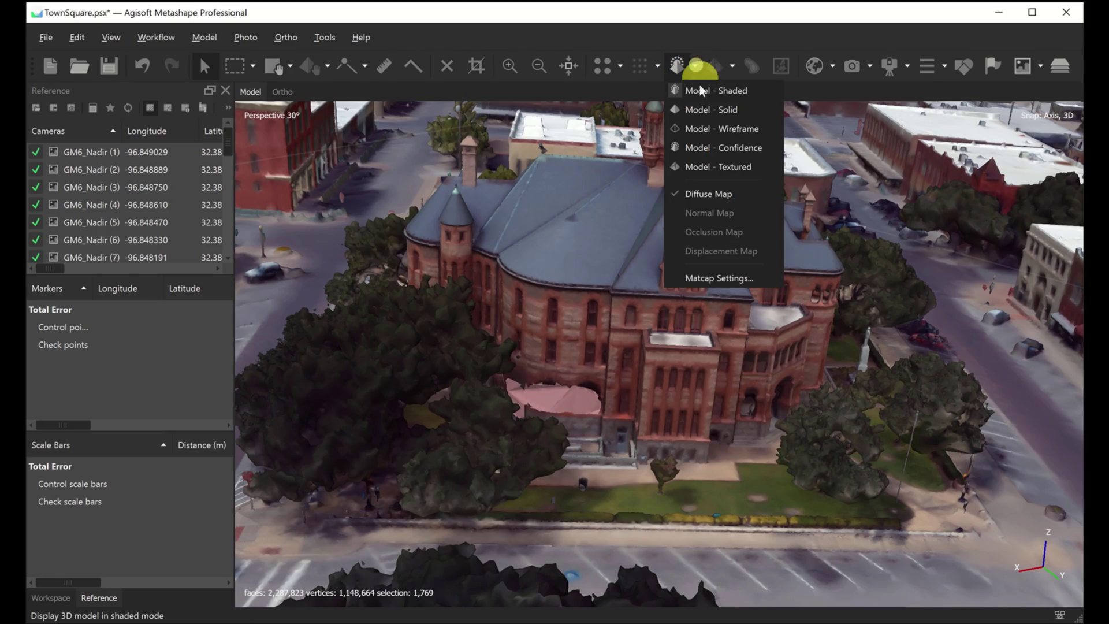
left_click(701, 128)
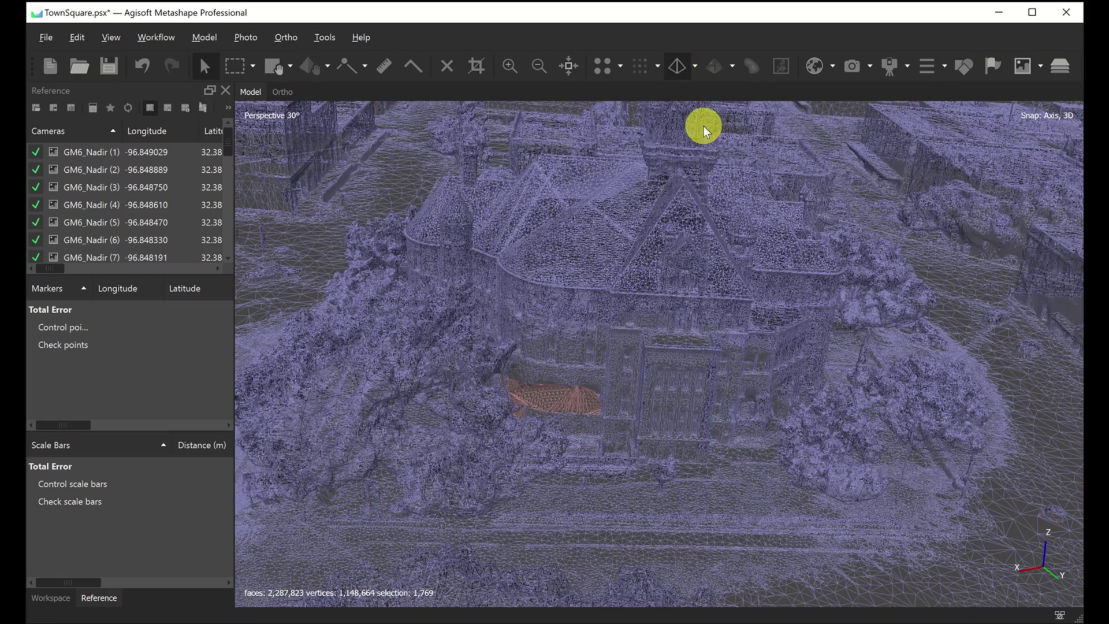
left_click_drag(559, 394, 389, 368)
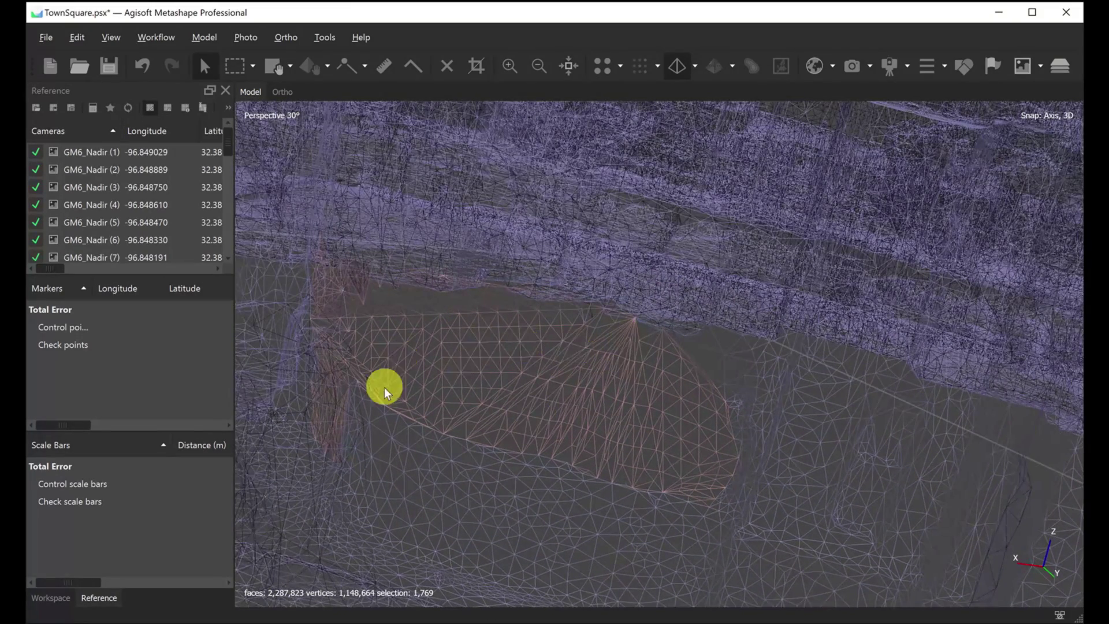
left_click_drag(336, 322, 544, 552)
left_click_drag(587, 442, 417, 173)
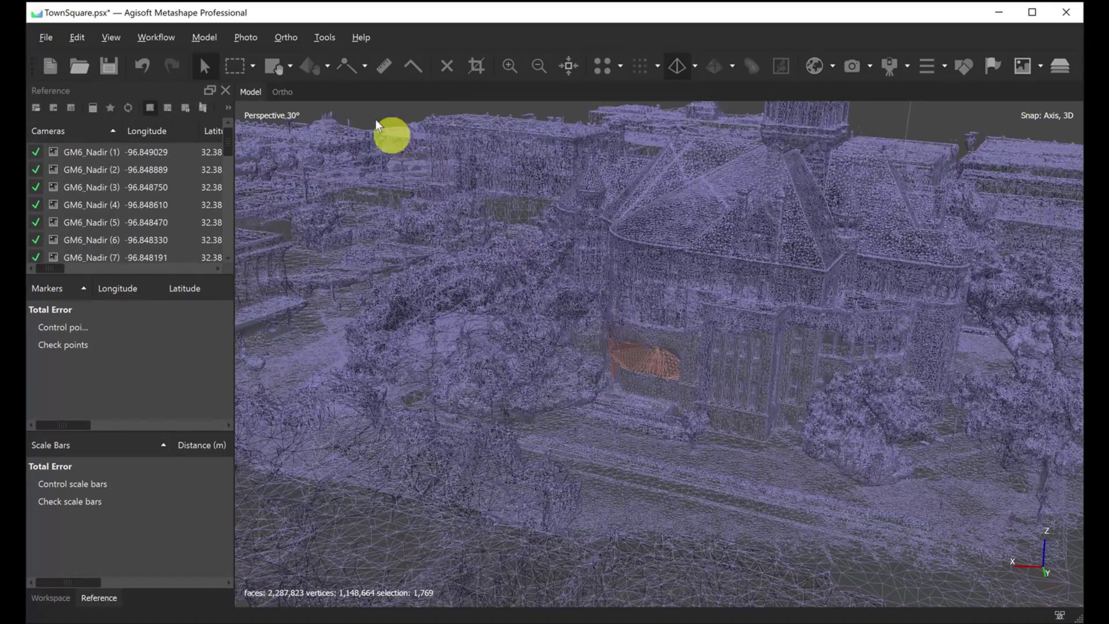
Clear the face selection on the filled courthouse wall patch and return to view navigation.
left_click(242, 67)
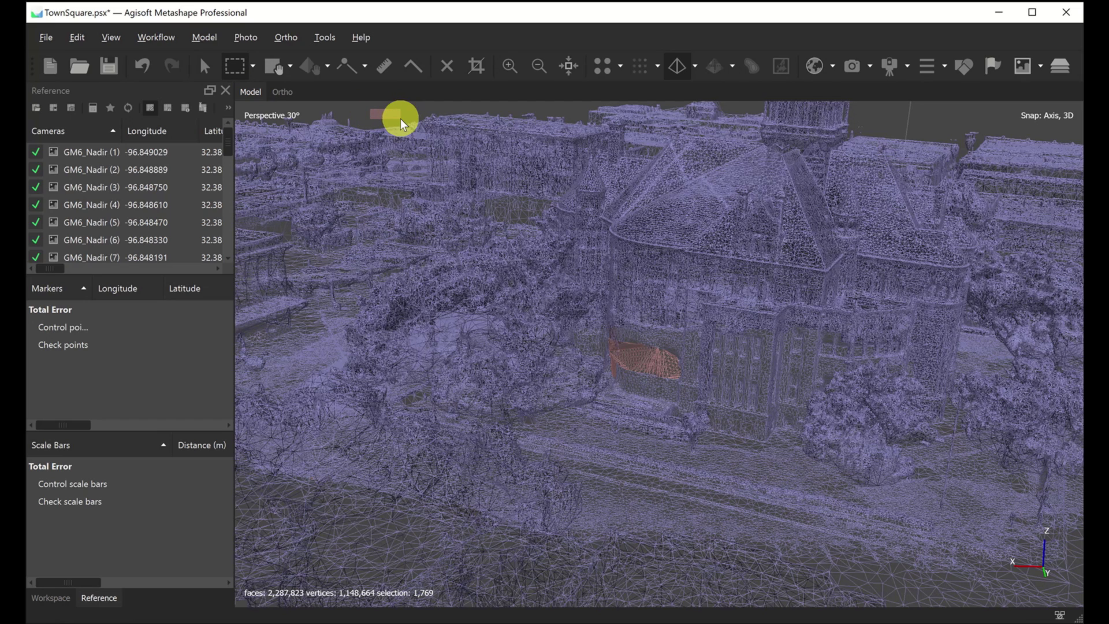
left_click_drag(400, 116, 400, 115)
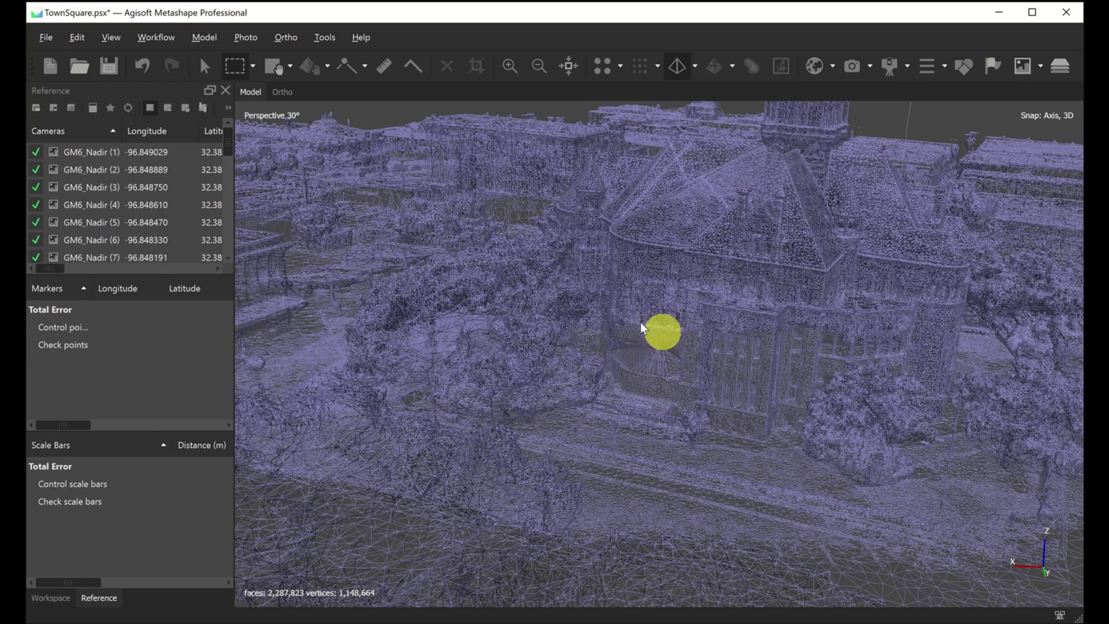
scroll(590, 345, "down", 10)
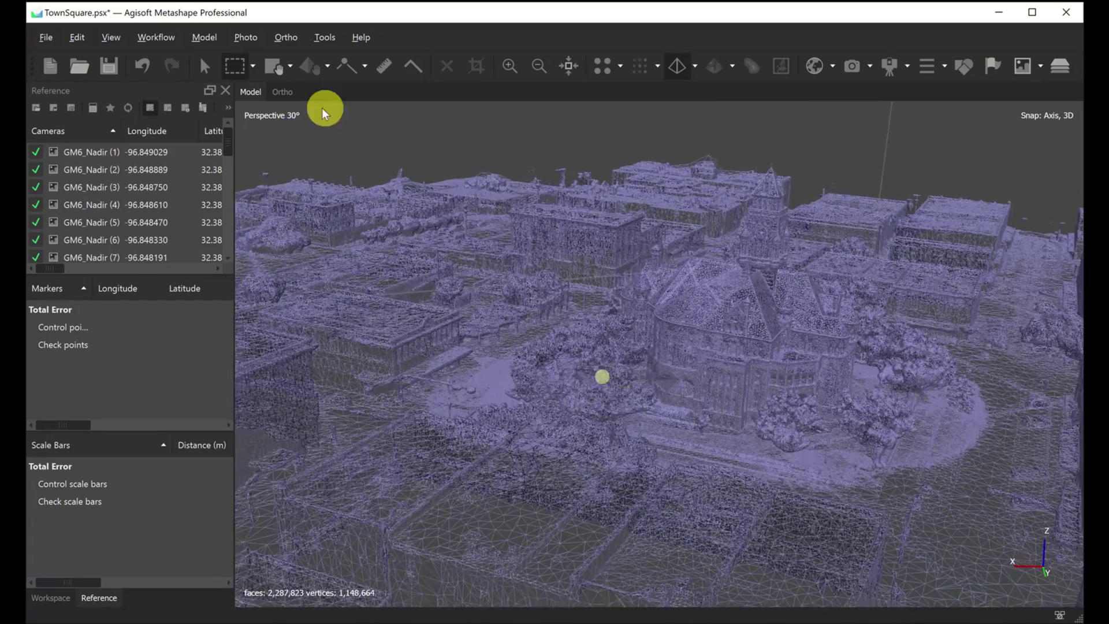
left_click(205, 66)
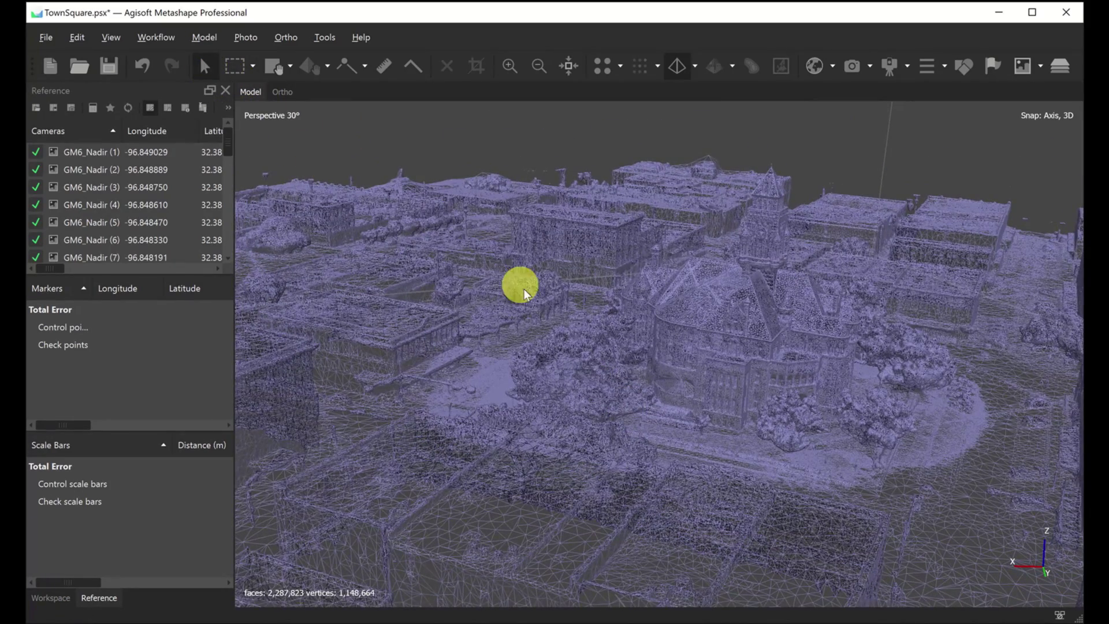
Examine the wireframe triangle density across the whole town square and on the flat roofs near the courthouse.
mouse_move(552, 295)
left_mouse_down()
mouse_move(578, 327)
mouse_move(672, 366)
mouse_move(649, 379)
mouse_move(727, 378)
mouse_move(552, 410)
mouse_move(618, 363)
mouse_move(672, 389)
mouse_move(632, 307)
mouse_move(601, 342)
mouse_move(566, 354)
mouse_move(672, 392)
mouse_move(643, 378)
mouse_move(622, 344)
mouse_move(566, 369)
mouse_move(582, 379)
mouse_move(650, 355)
left_mouse_up()
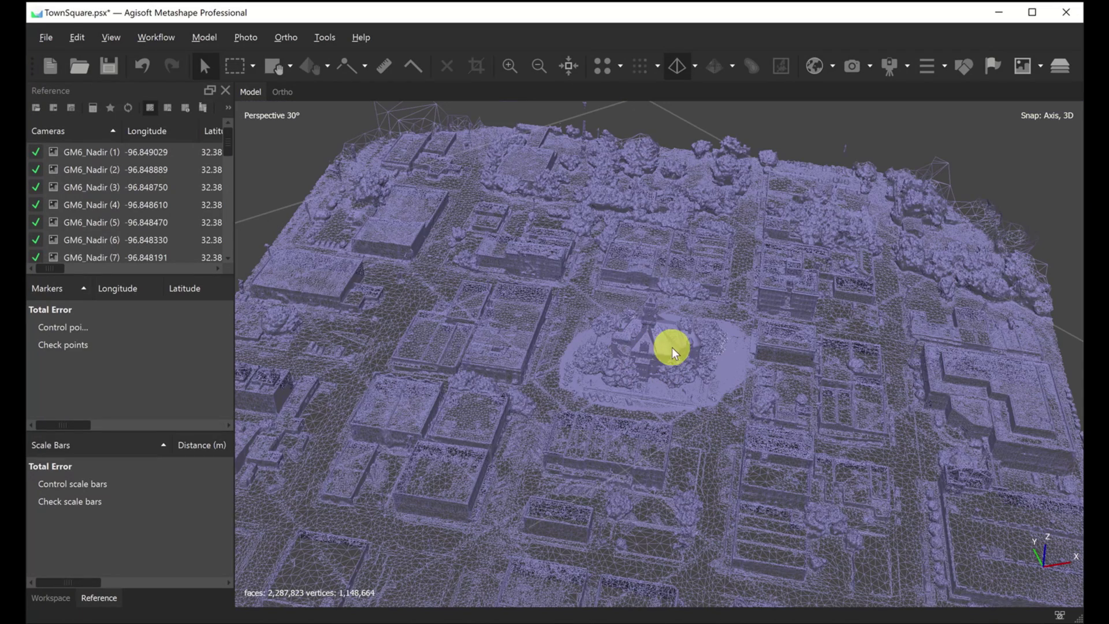
mouse_move(653, 352)
left_mouse_down()
mouse_move(639, 351)
mouse_move(646, 342)
mouse_move(518, 329)
mouse_move(549, 339)
left_mouse_up()
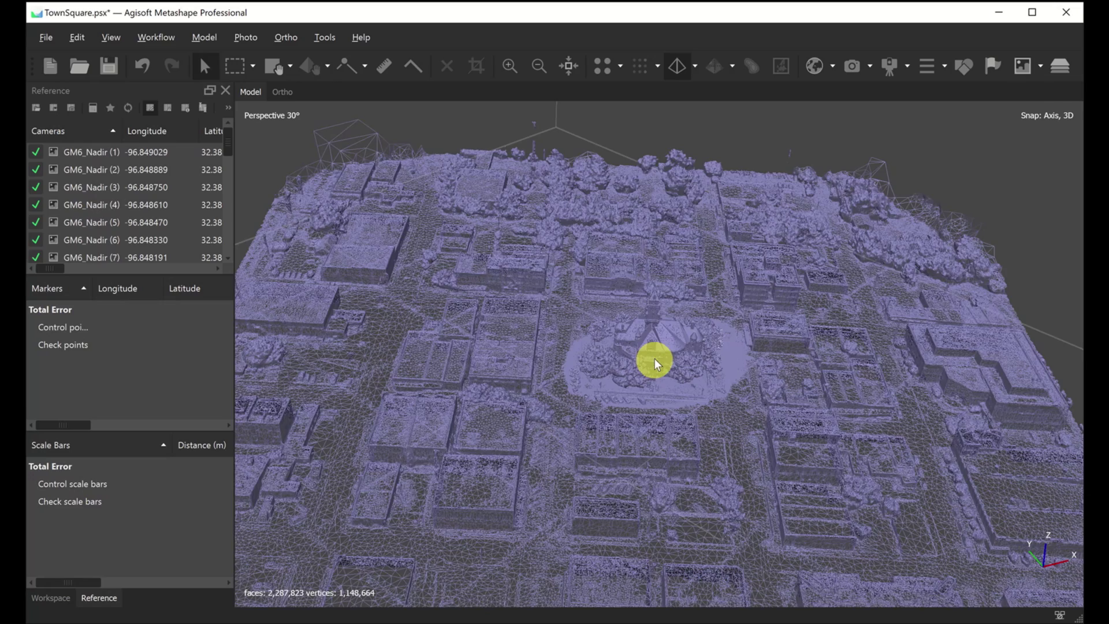
left_click_drag(654, 358, 278, 596)
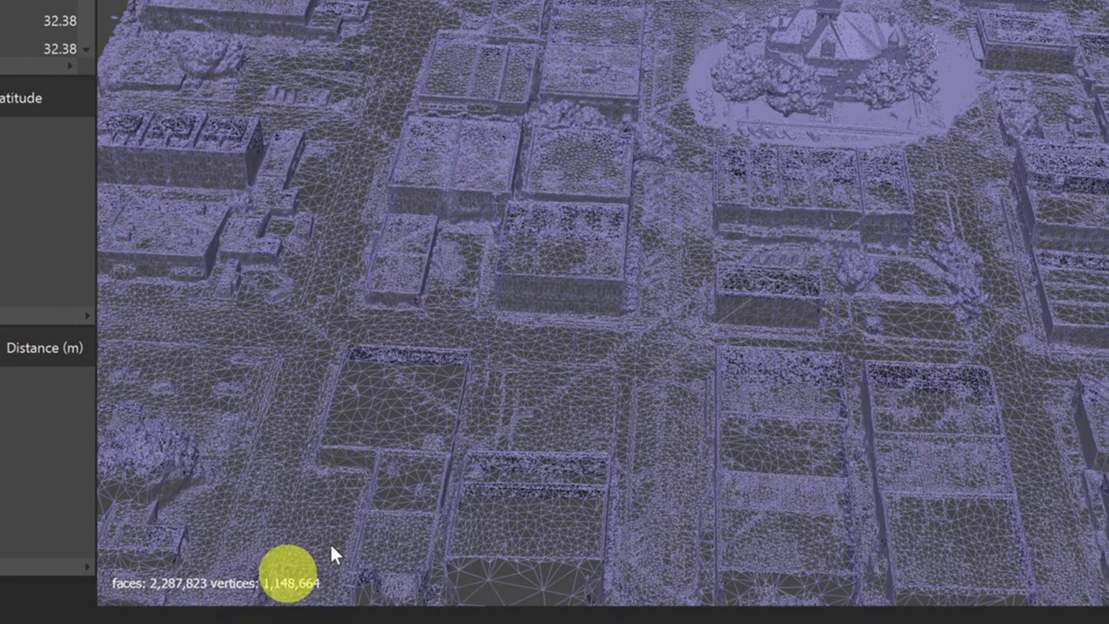
scroll(351, 218, "up", 5)
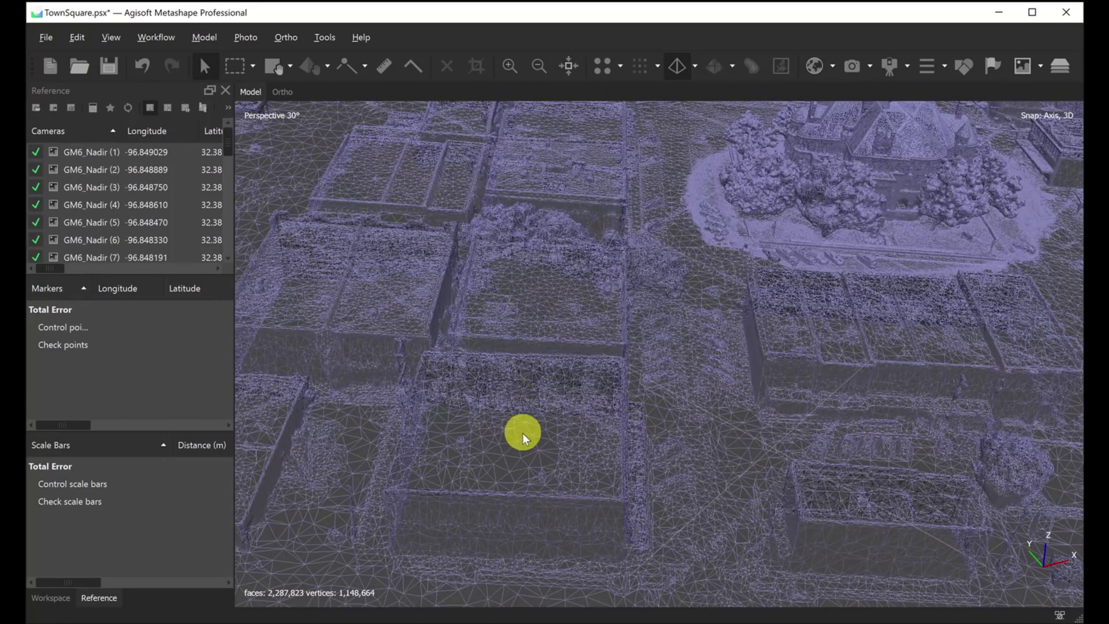
scroll(522, 432, "up", 6)
scroll(519, 450, "down", 8)
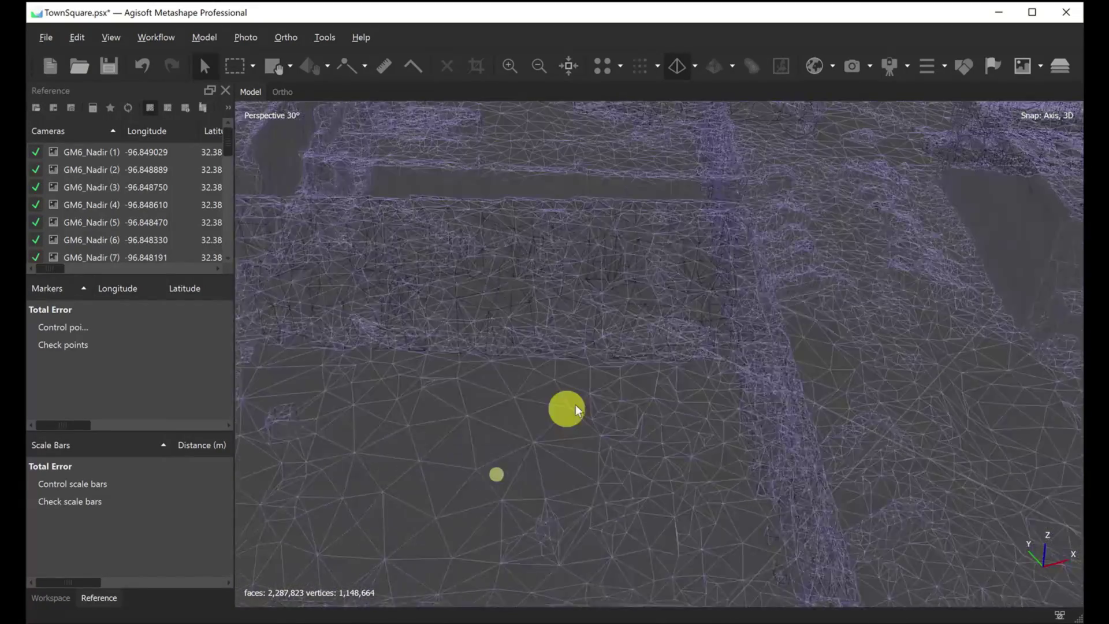
scroll(566, 383, "down", 2)
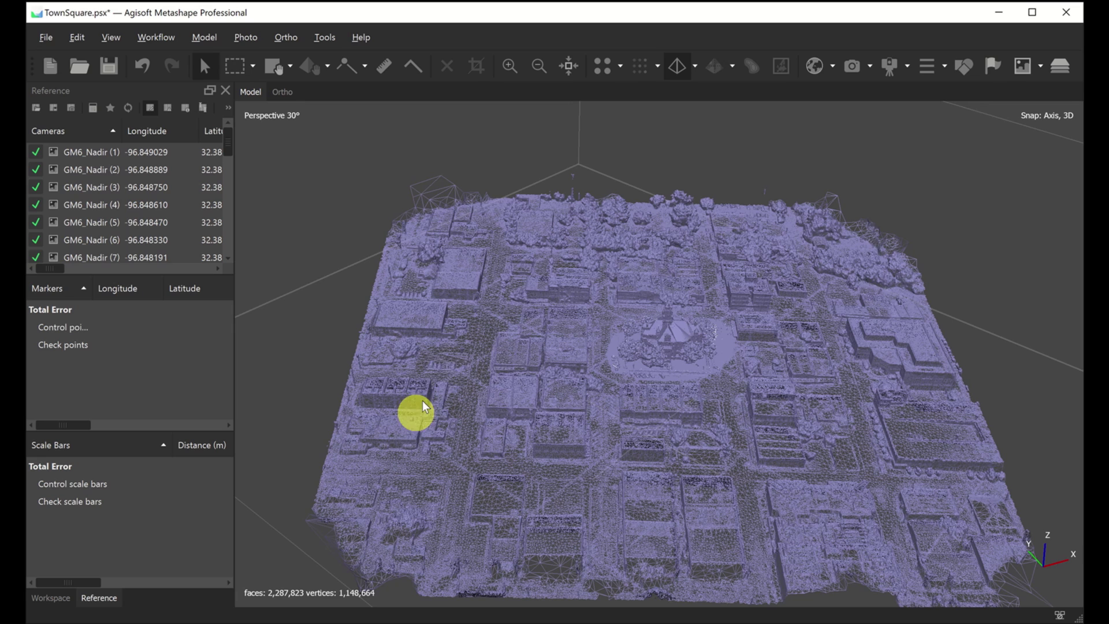
Try out the Refine Mesh settings with Low quality and 5 iterations, and cancel without refining the mesh.
left_click(326, 38)
mouse_move(341, 84)
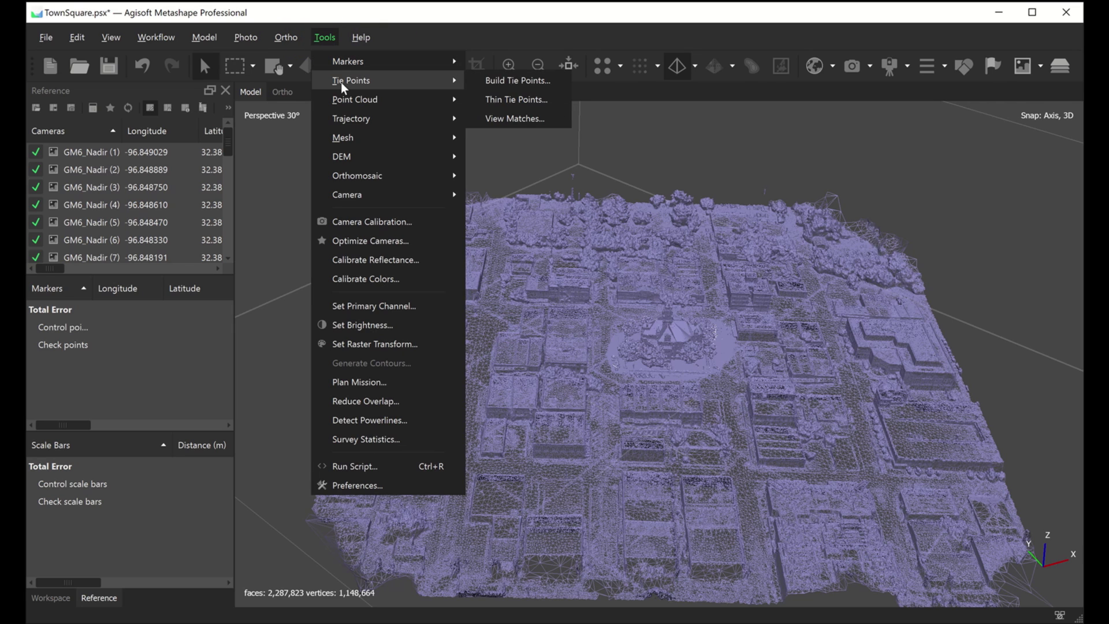
mouse_move(358, 137)
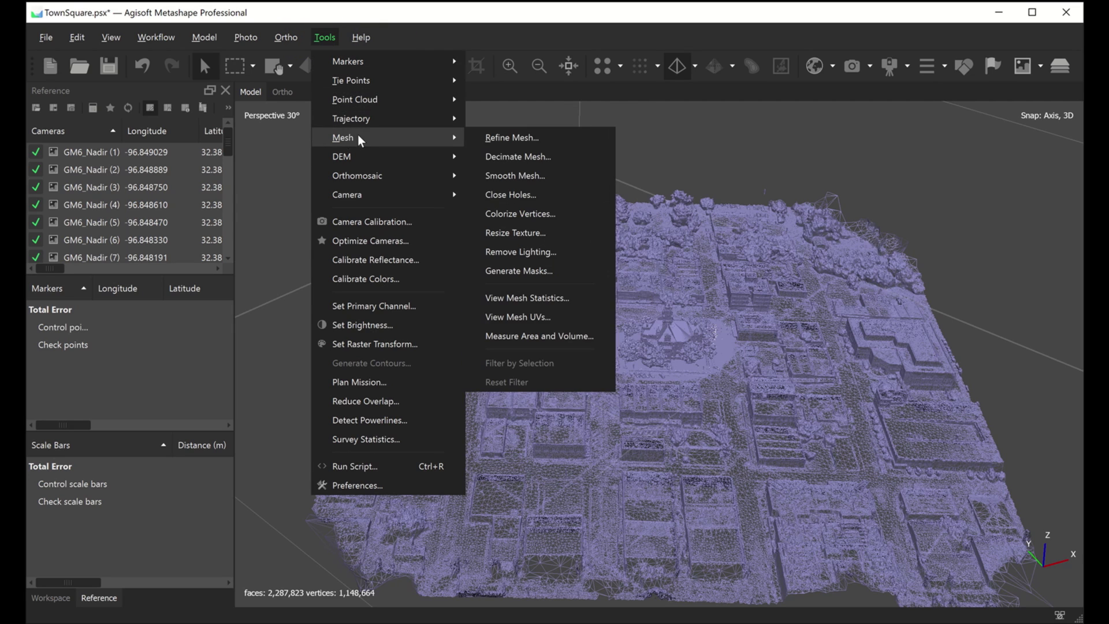
left_click(512, 137)
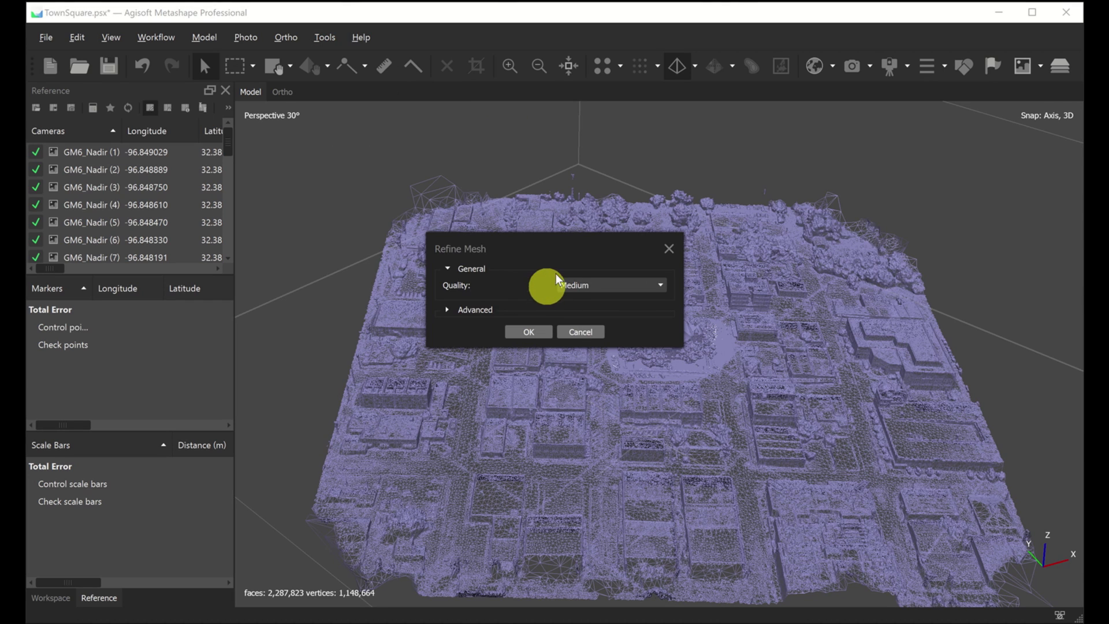
left_click_drag(554, 246, 373, 142)
left_click(397, 183)
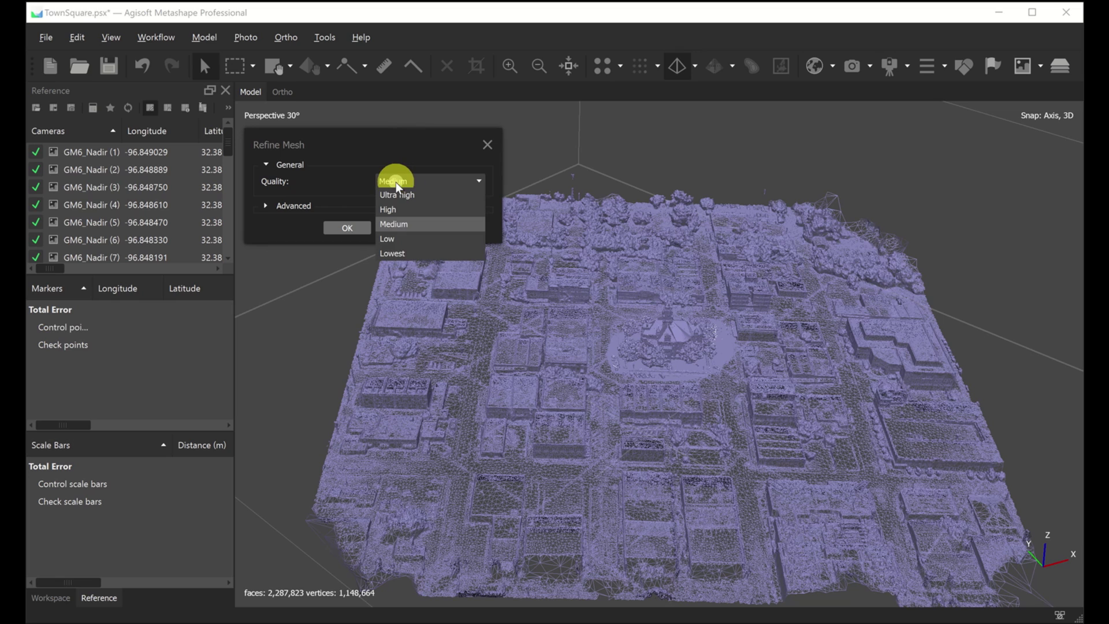
left_click(390, 238)
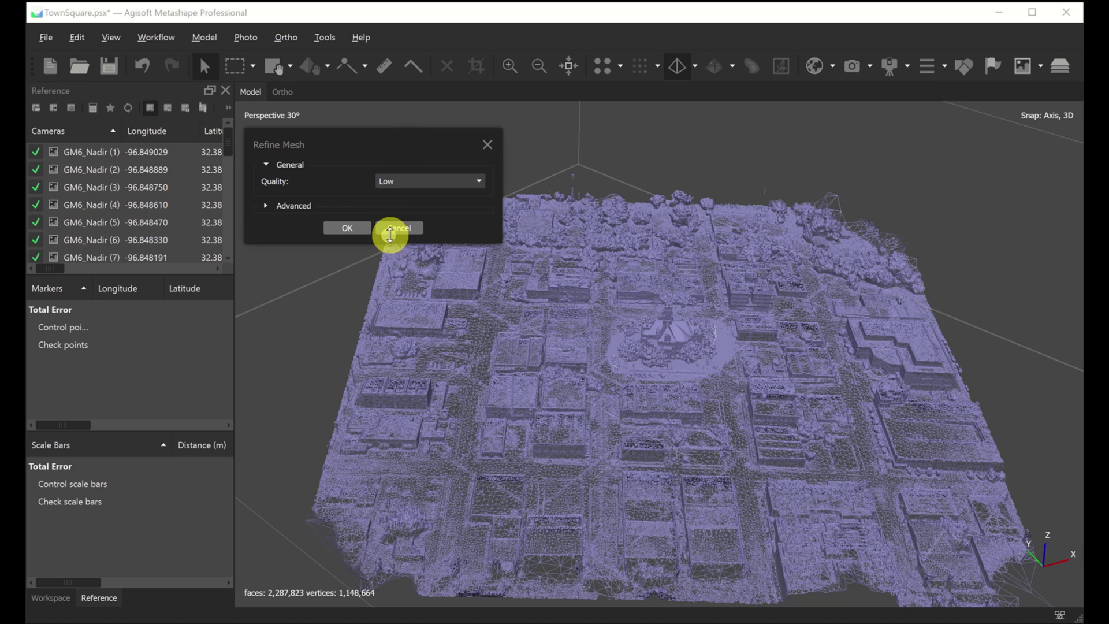
left_click(265, 206)
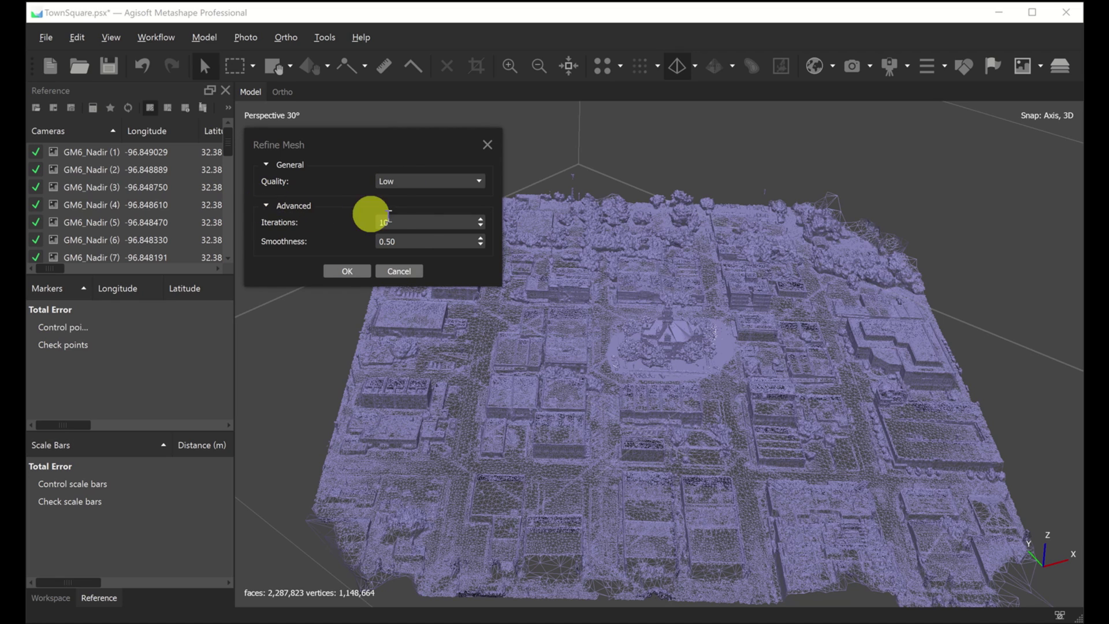
left_click_drag(406, 223, 372, 220)
left_click(335, 271)
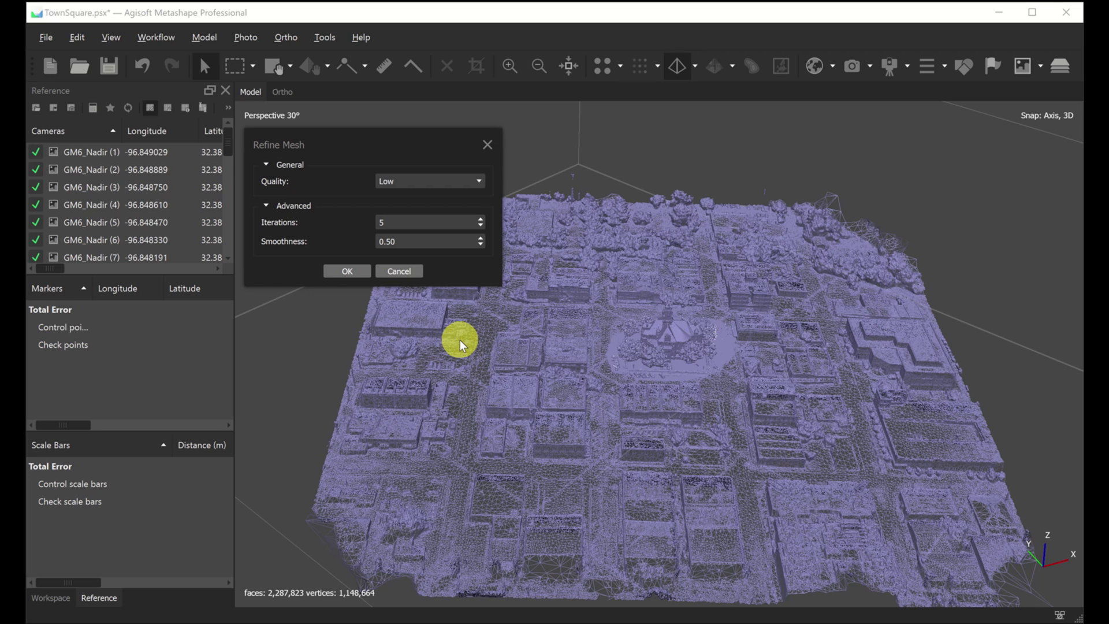
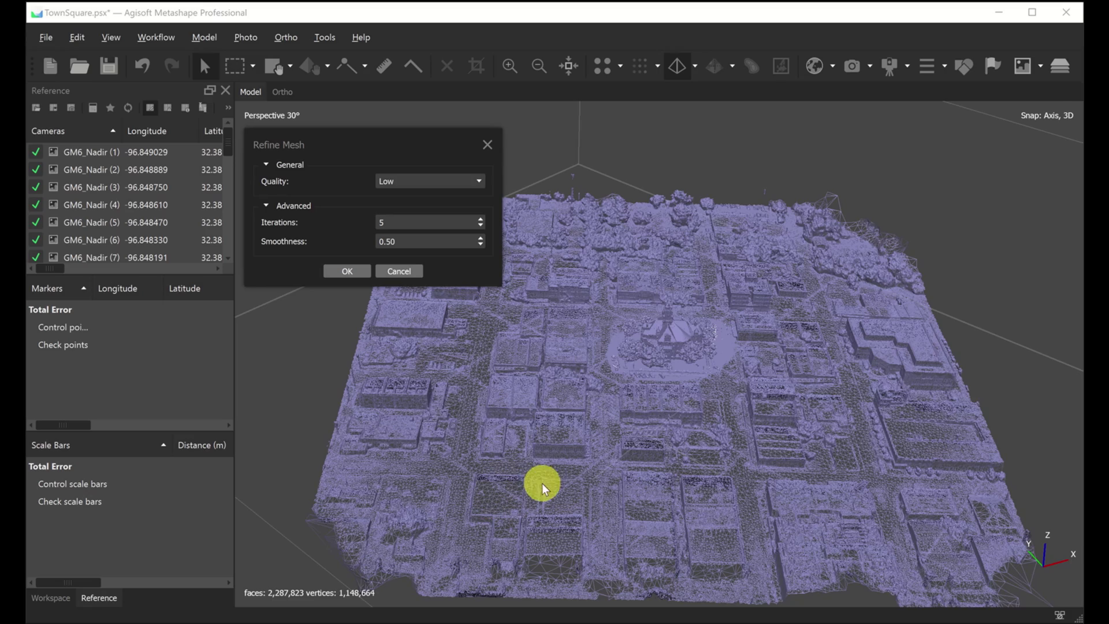
left_click(395, 272)
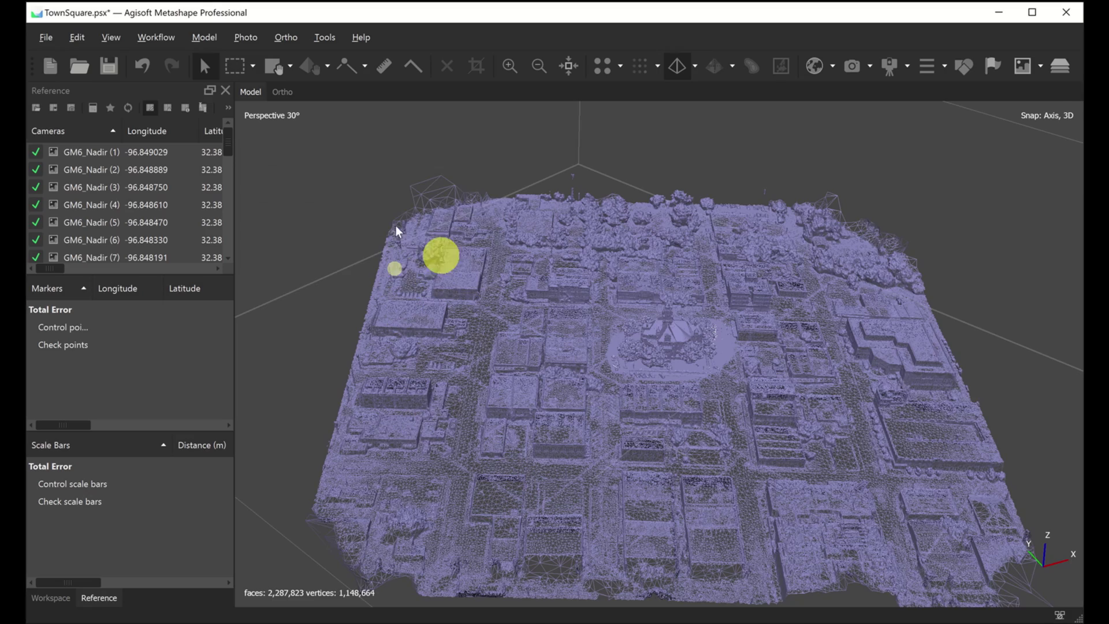
Examine the wireframe mesh from the full town square extent down to the courthouse and its surrounding blocks.
scroll(531, 449, "up", 5)
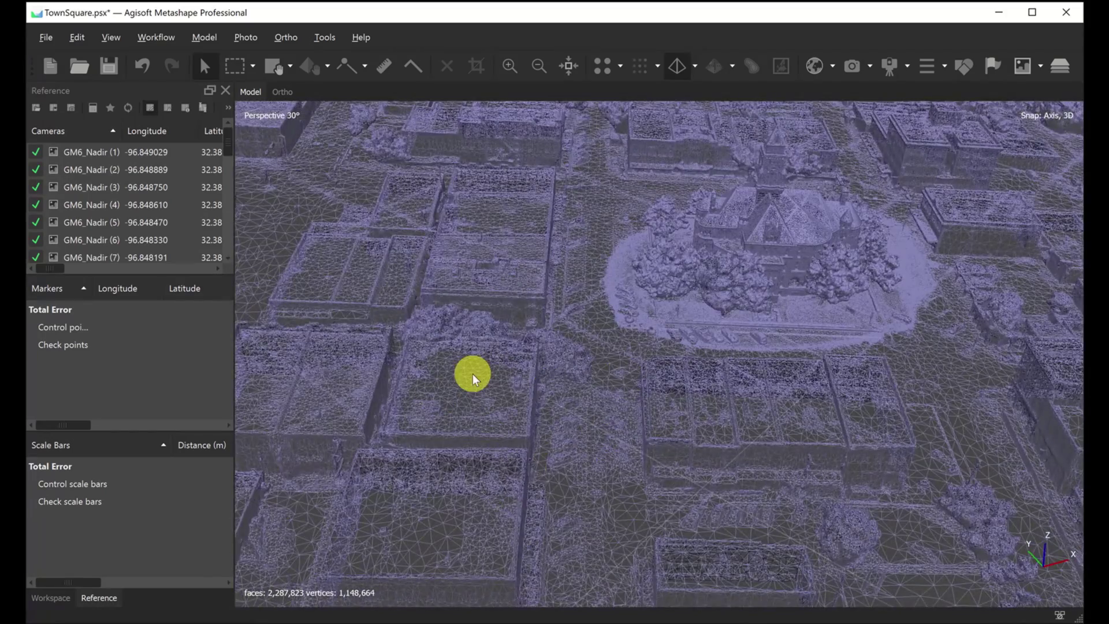
scroll(546, 379, "down", 5)
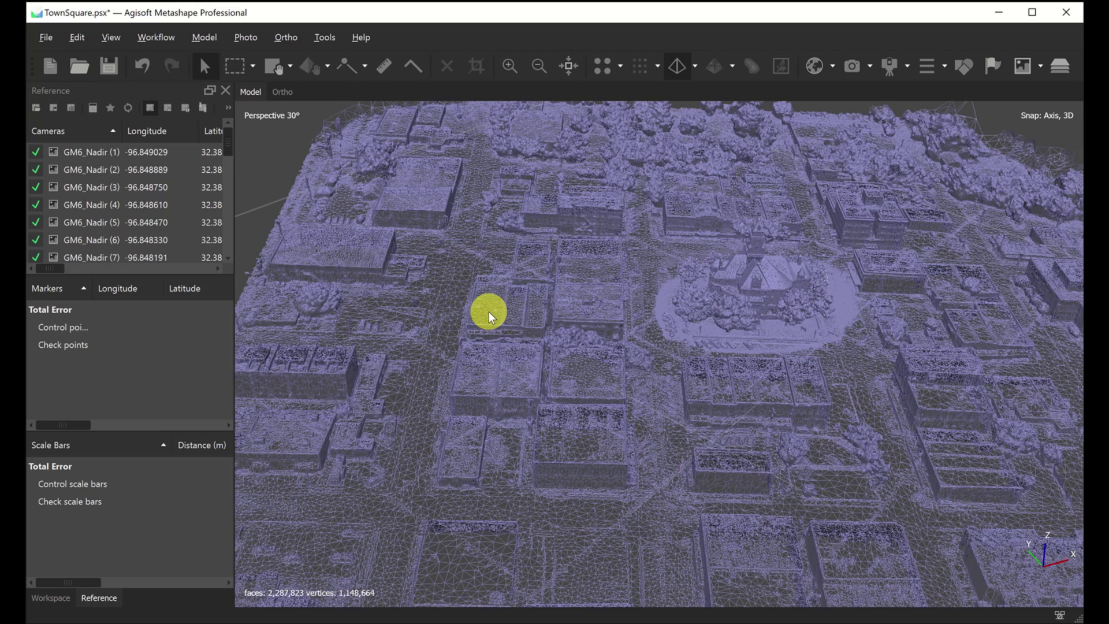
scroll(500, 372, "down", 5)
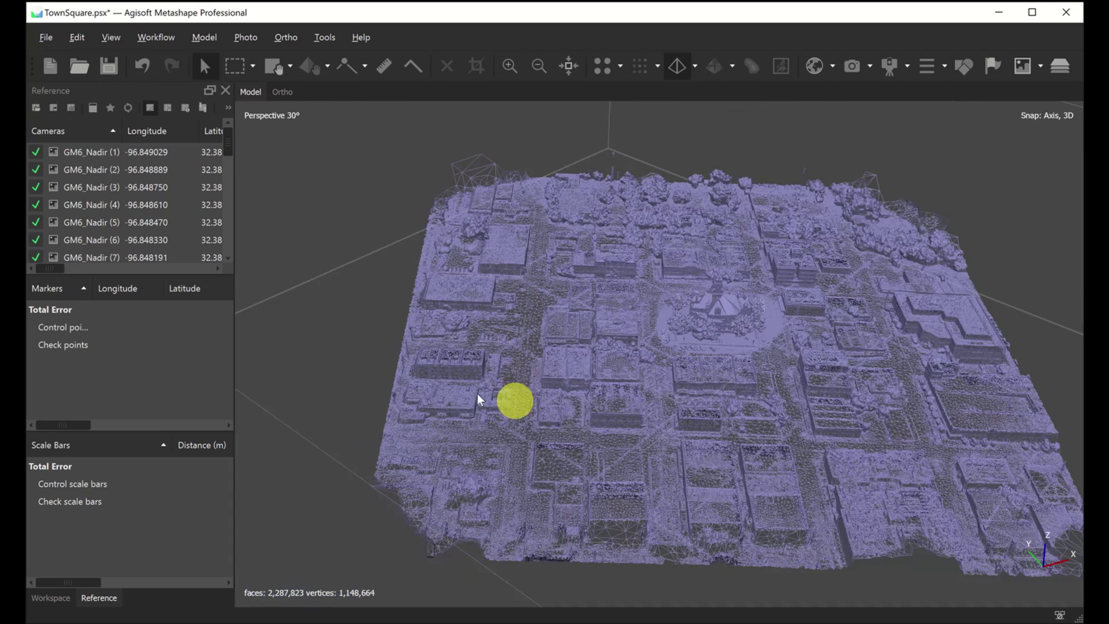
left_click_drag(449, 373, 458, 379)
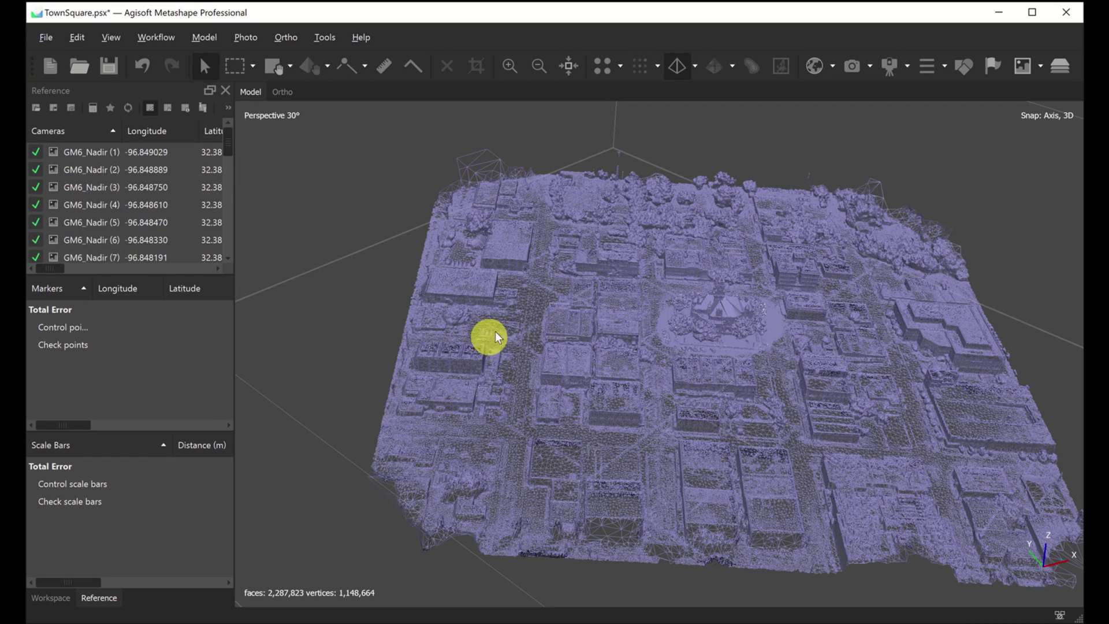
mouse_move(570, 317)
left_mouse_down()
mouse_move(594, 321)
mouse_move(584, 311)
left_mouse_up()
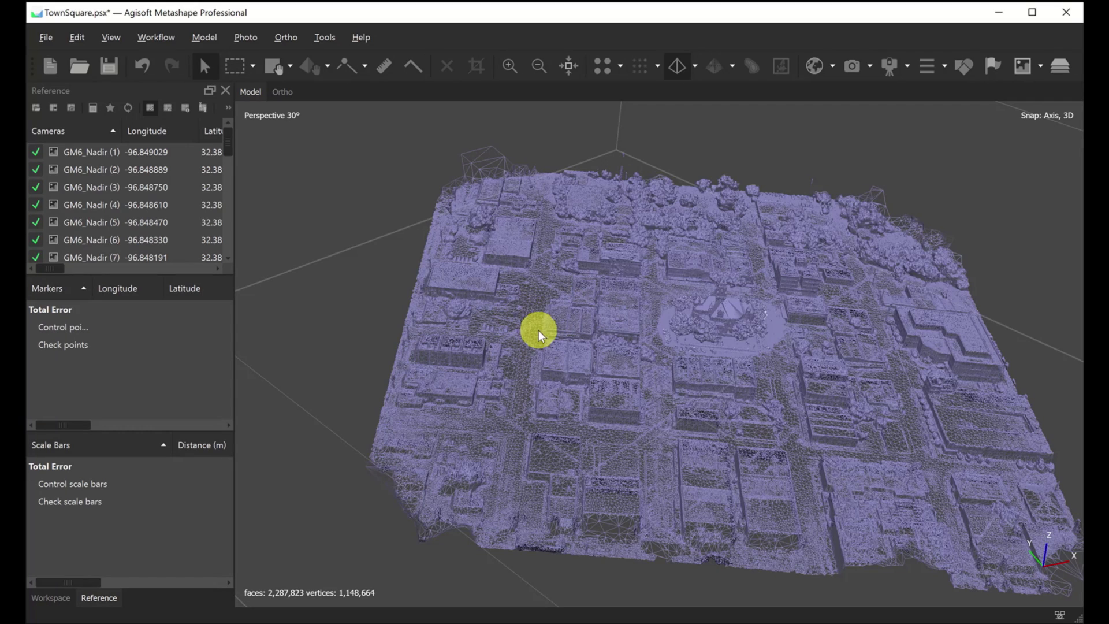
left_click_drag(446, 464, 466, 464)
scroll(505, 341, "up", 3)
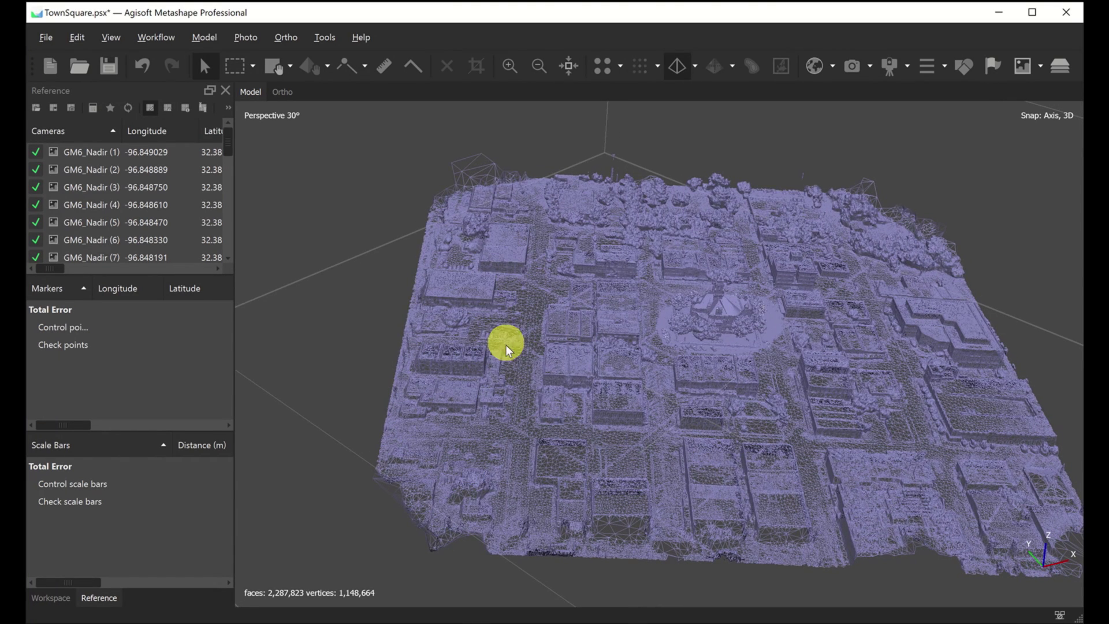
scroll(545, 369, "up", 4)
scroll(595, 355, "up", 2)
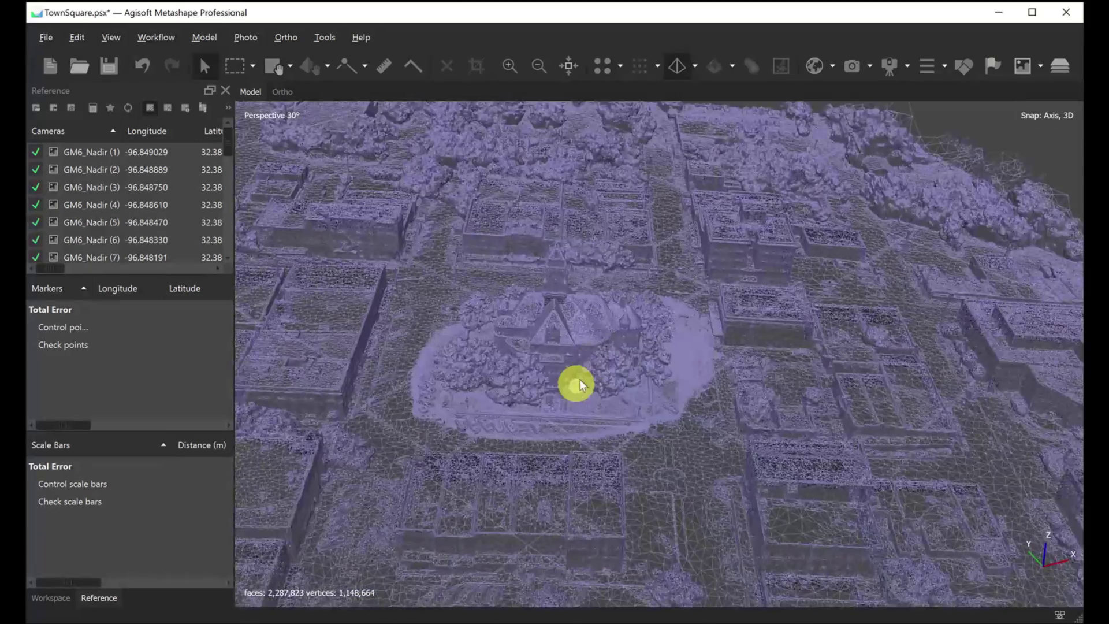
scroll(624, 358, "up", 3)
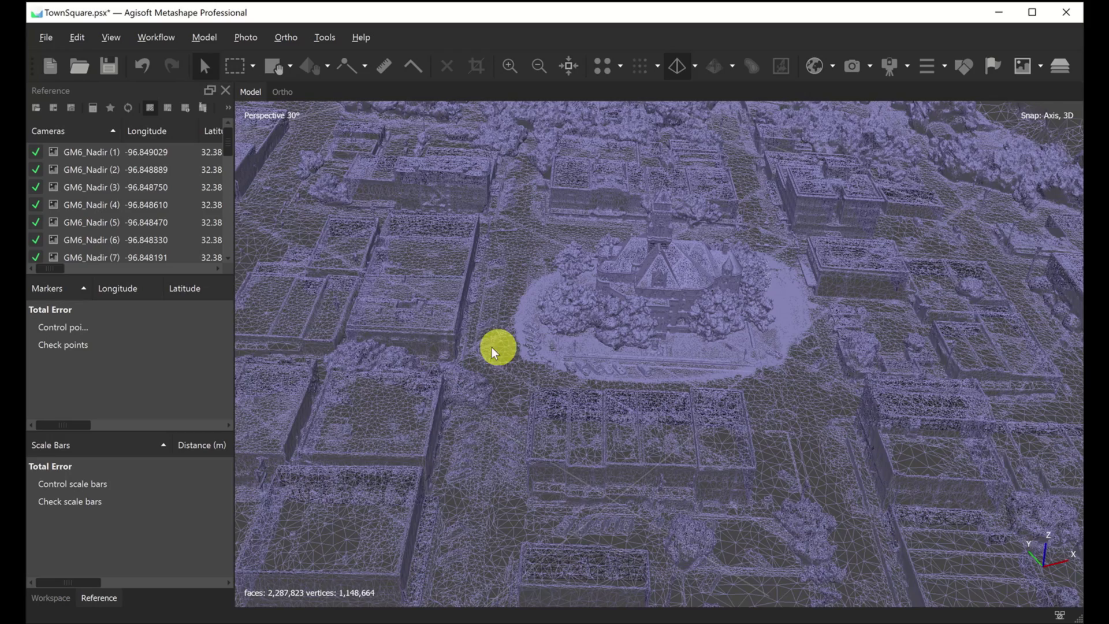
left_click_drag(585, 350, 664, 329)
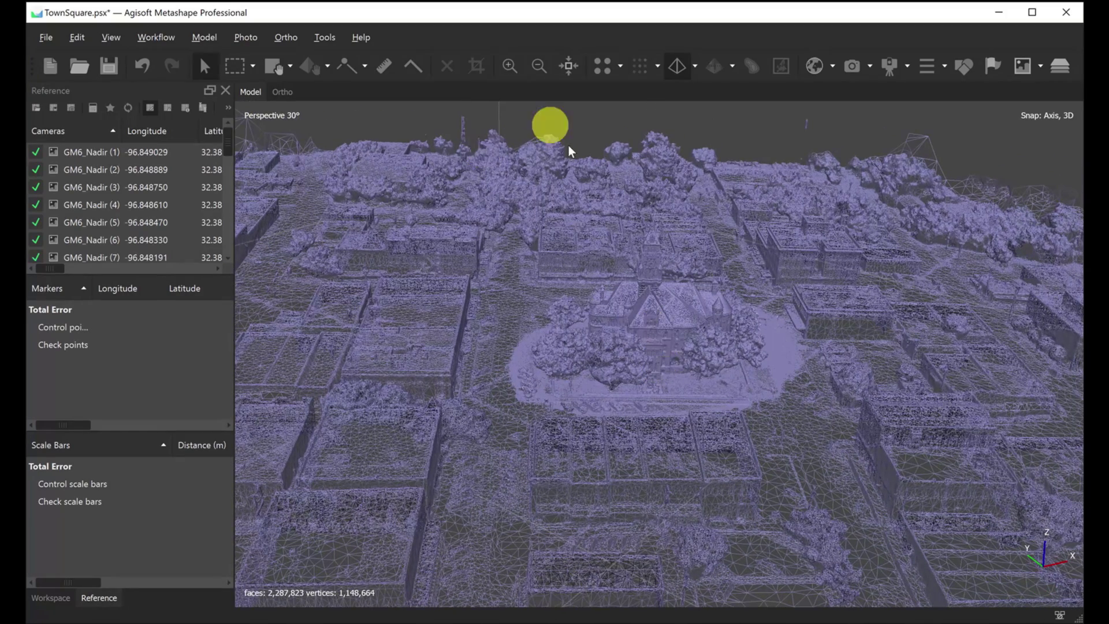
Review the Build Texture settings for Chunk 3, including the advanced hole filling and ghosting filter options, and close them without building.
left_click(152, 37)
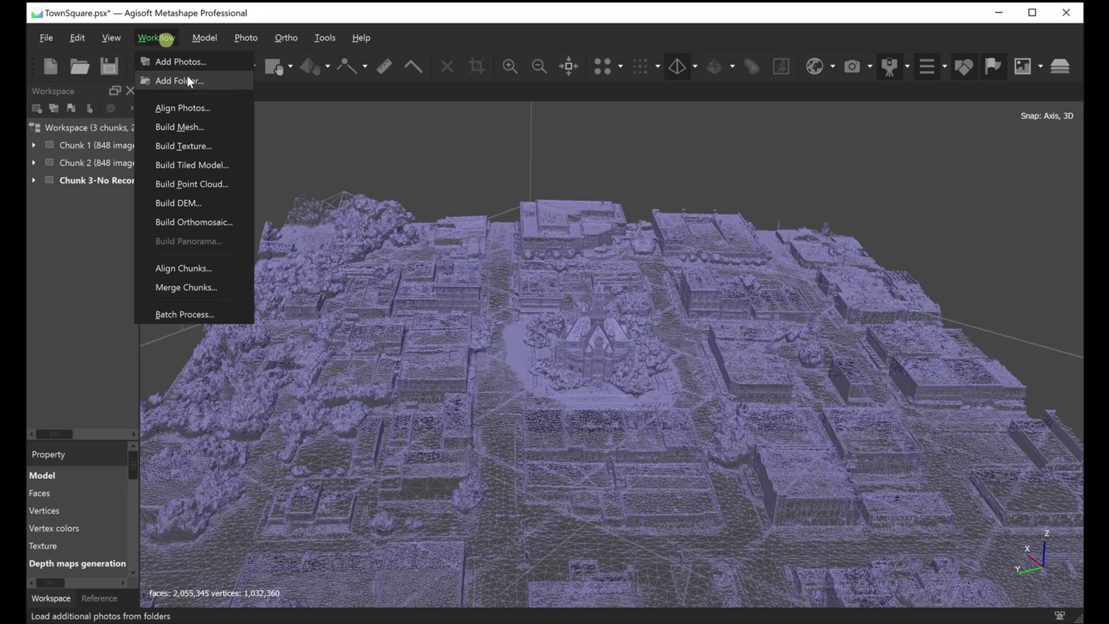
left_click(167, 144)
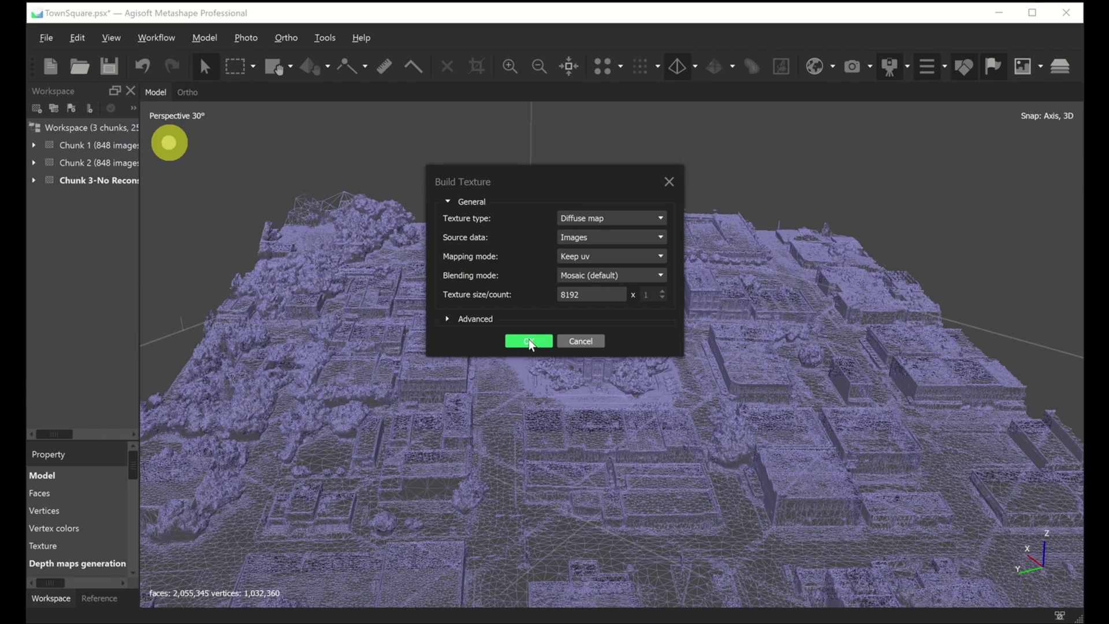
left_click(524, 343)
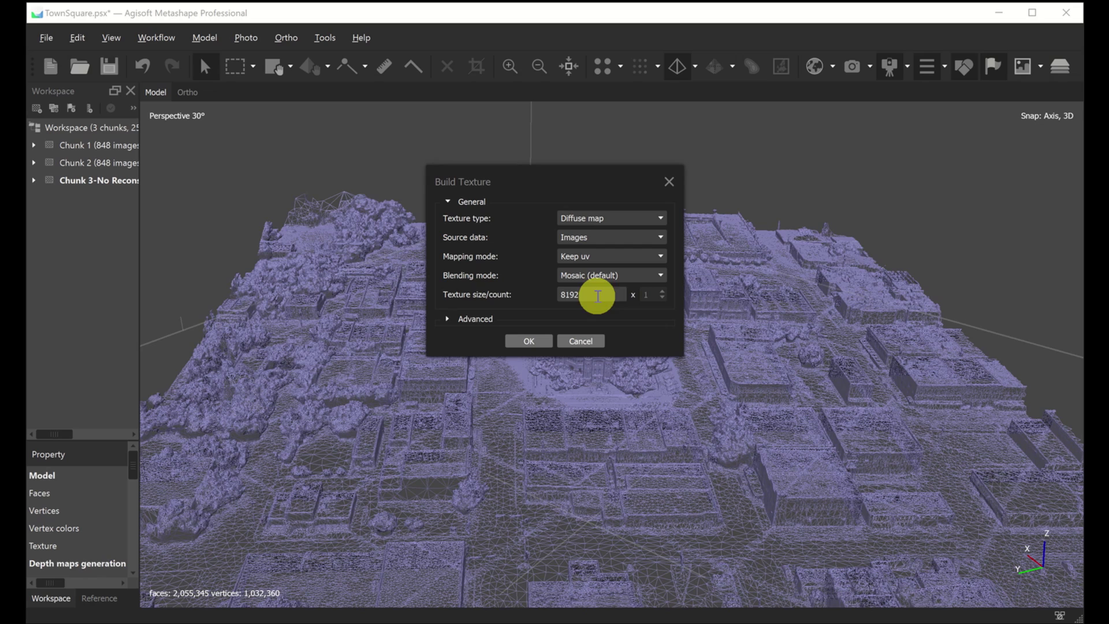
left_click_drag(616, 300, 581, 299)
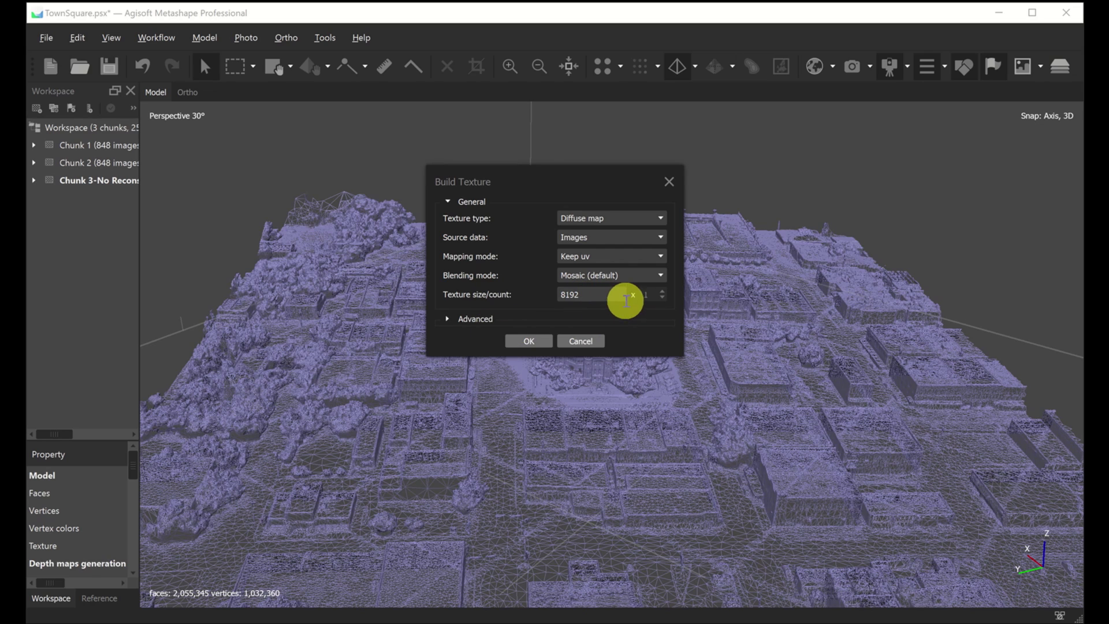
left_click(447, 318)
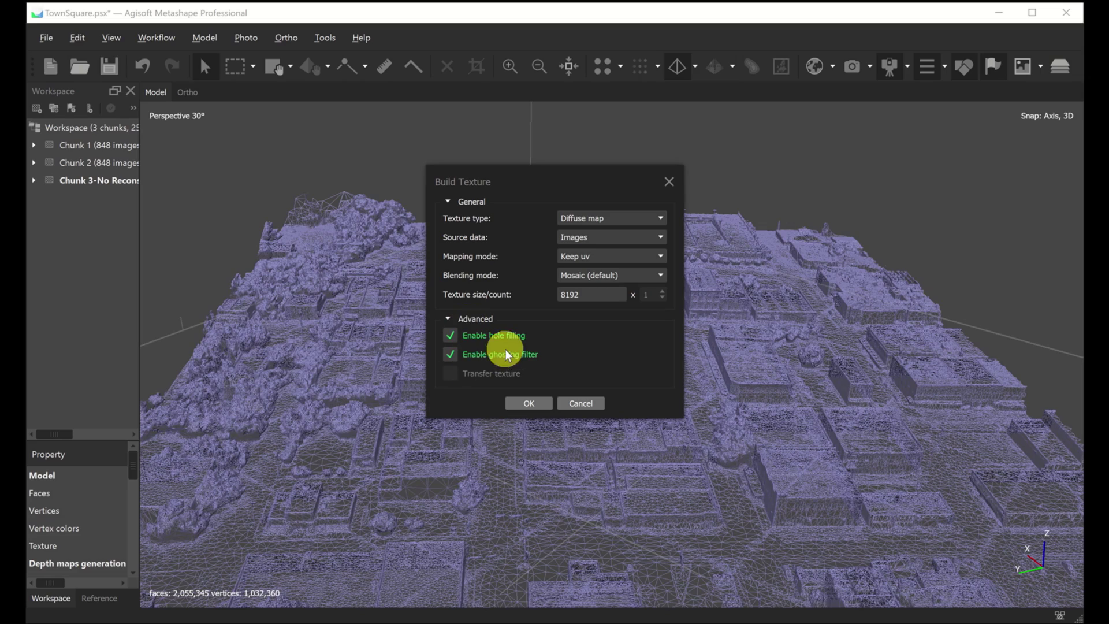
left_click(579, 404)
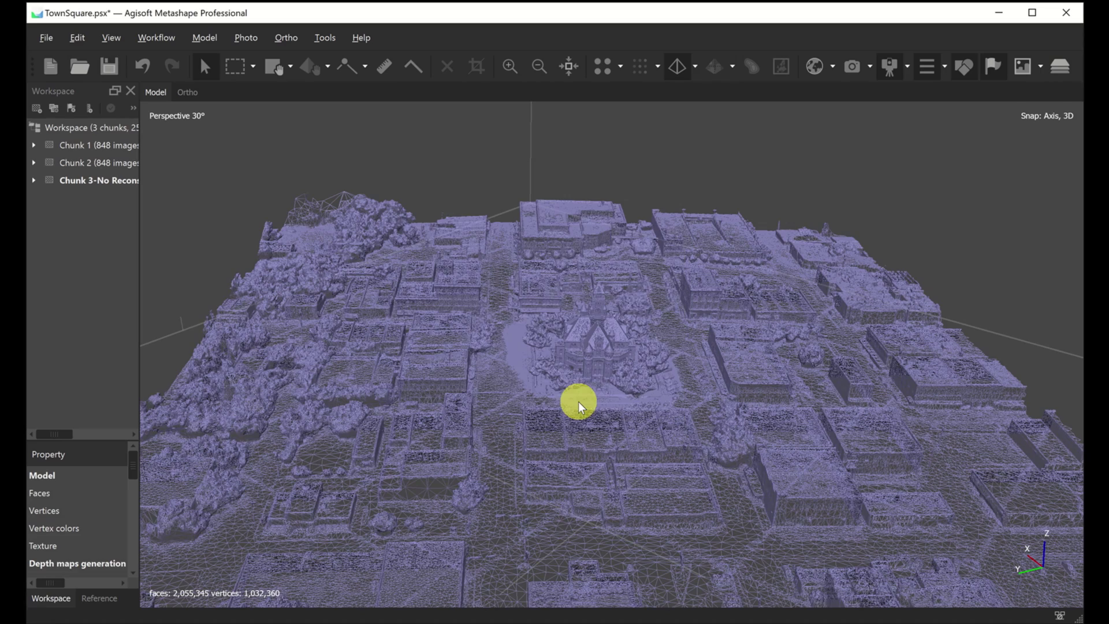
left_click_drag(625, 272, 621, 327)
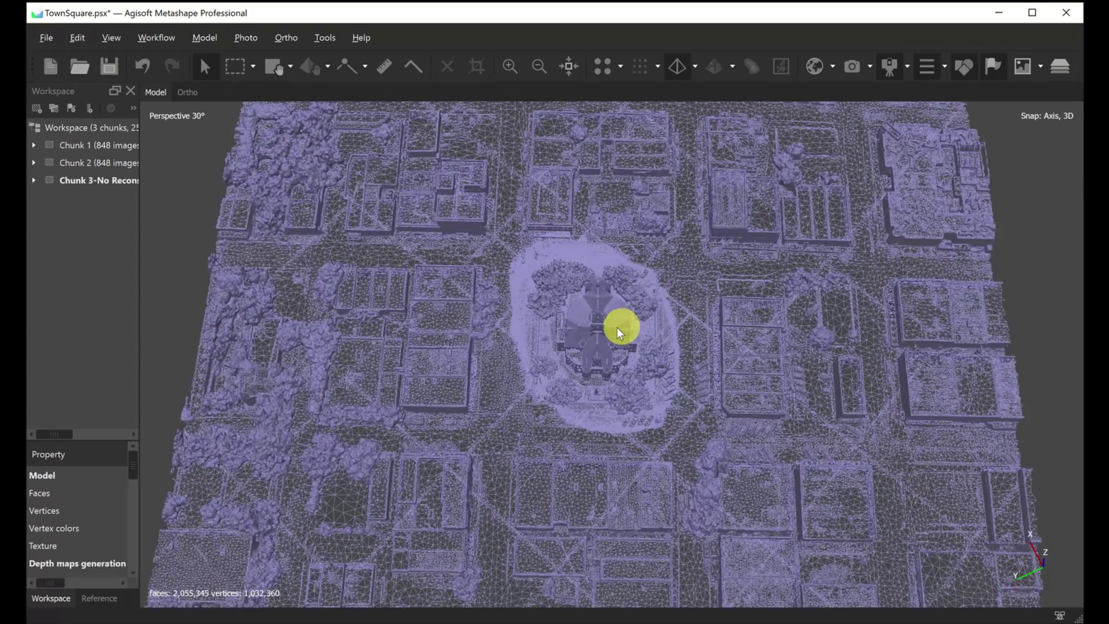
Show the camera positions and examine their coverage around the courthouse and over the sparse wireframe roofs of the neighbouring blocks.
left_click(850, 66)
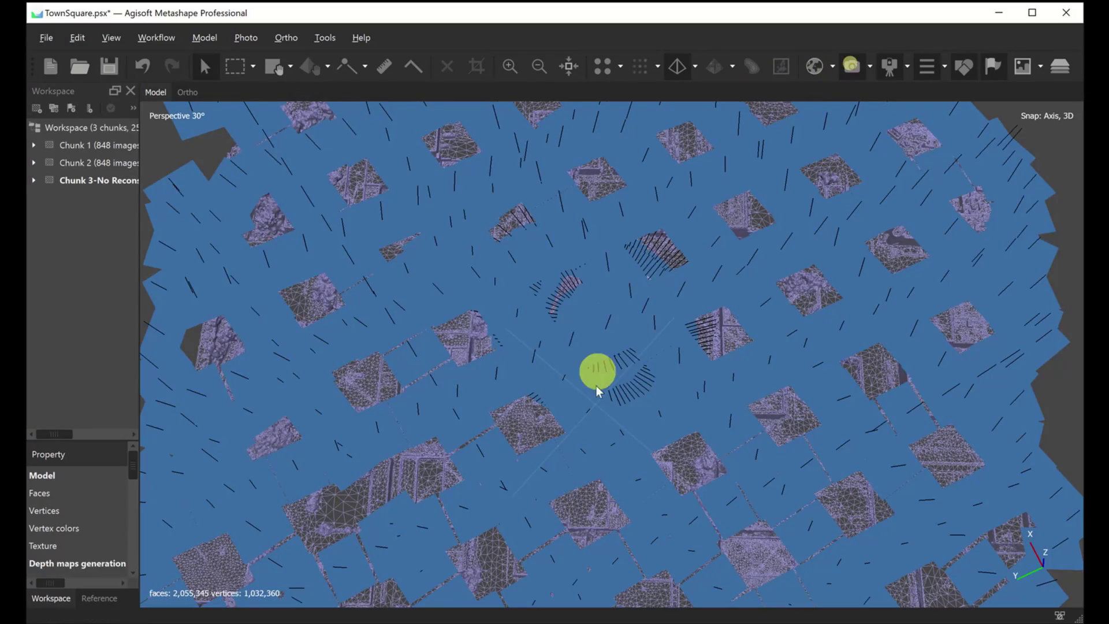
left_click_drag(638, 367, 422, 415)
scroll(605, 302, "up", 3)
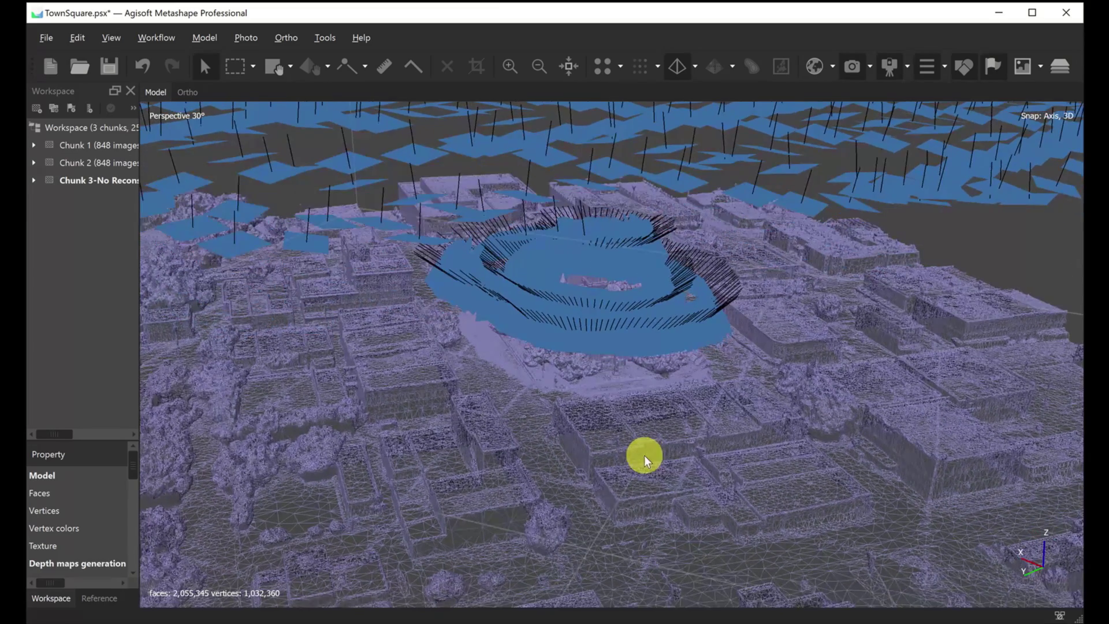
scroll(451, 466, "up", 5)
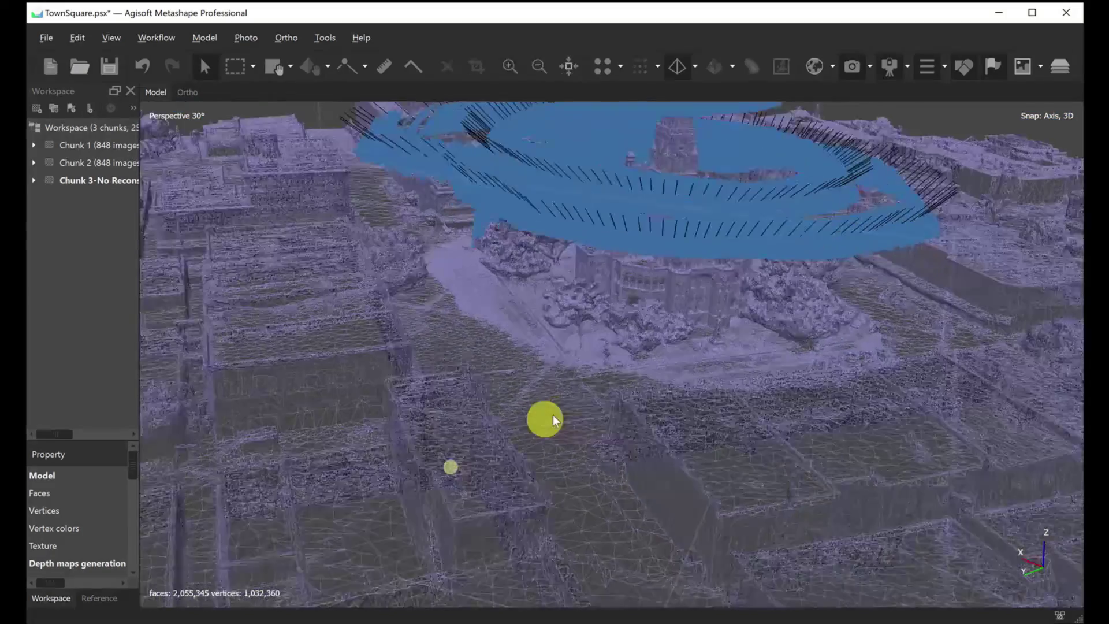
scroll(483, 407, "down", 4)
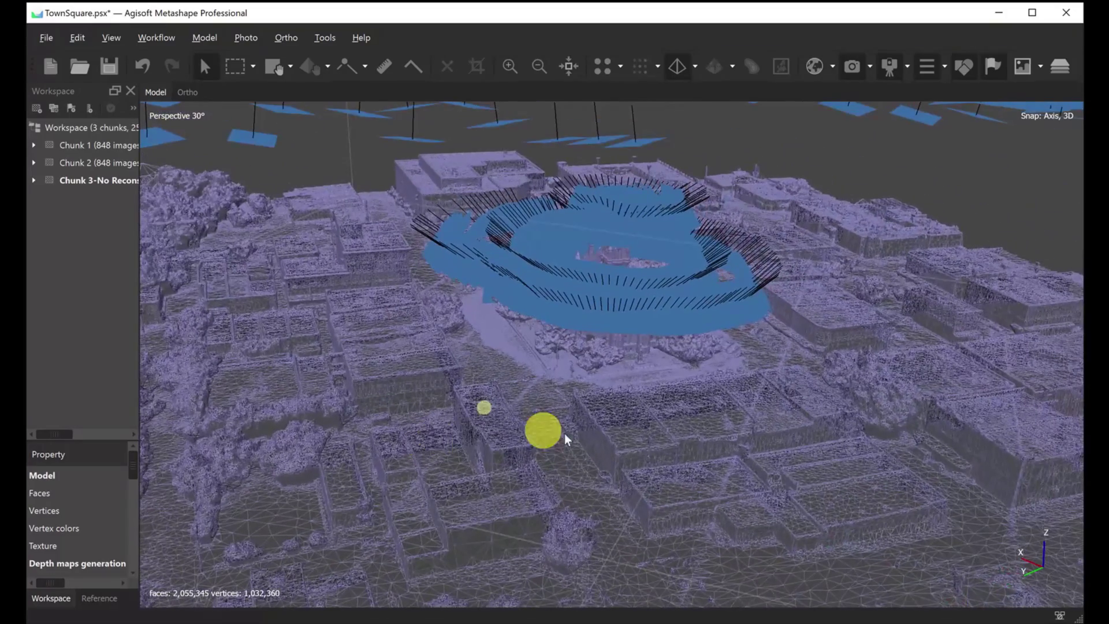
scroll(618, 444, "down", 2)
left_click_drag(612, 442, 470, 411)
scroll(470, 411, "up", 10)
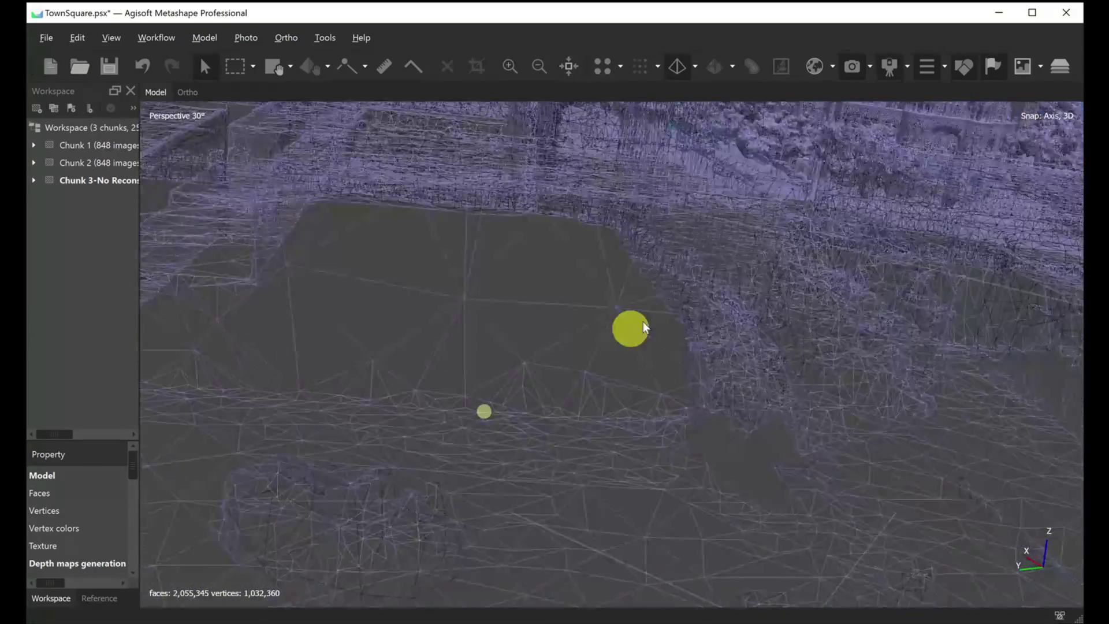
scroll(601, 358, "down", 5)
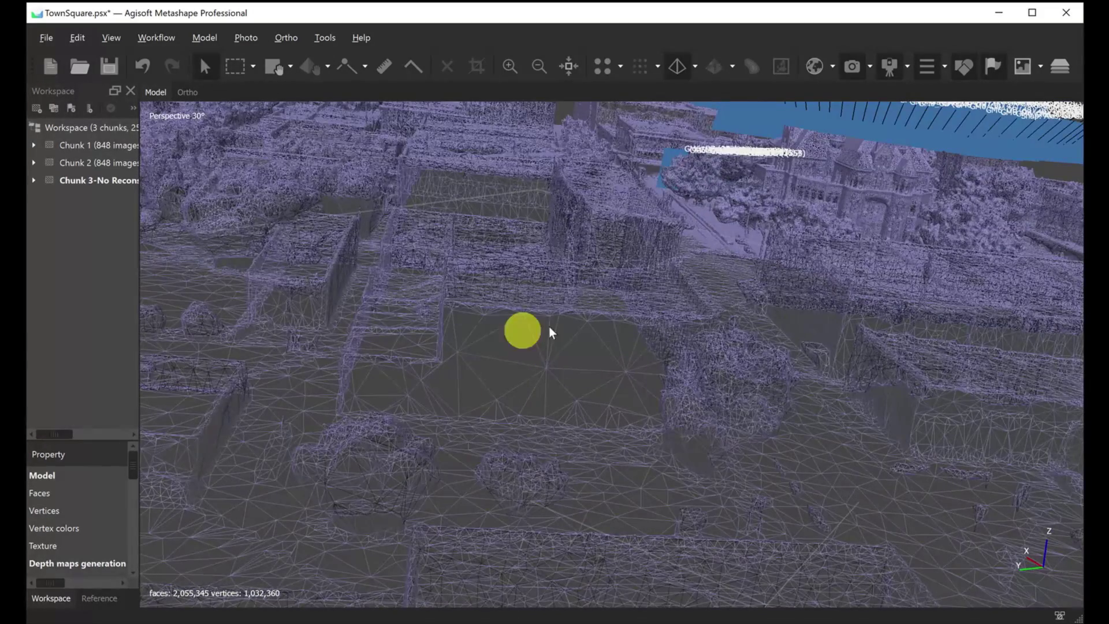
left_click_drag(559, 380, 555, 381)
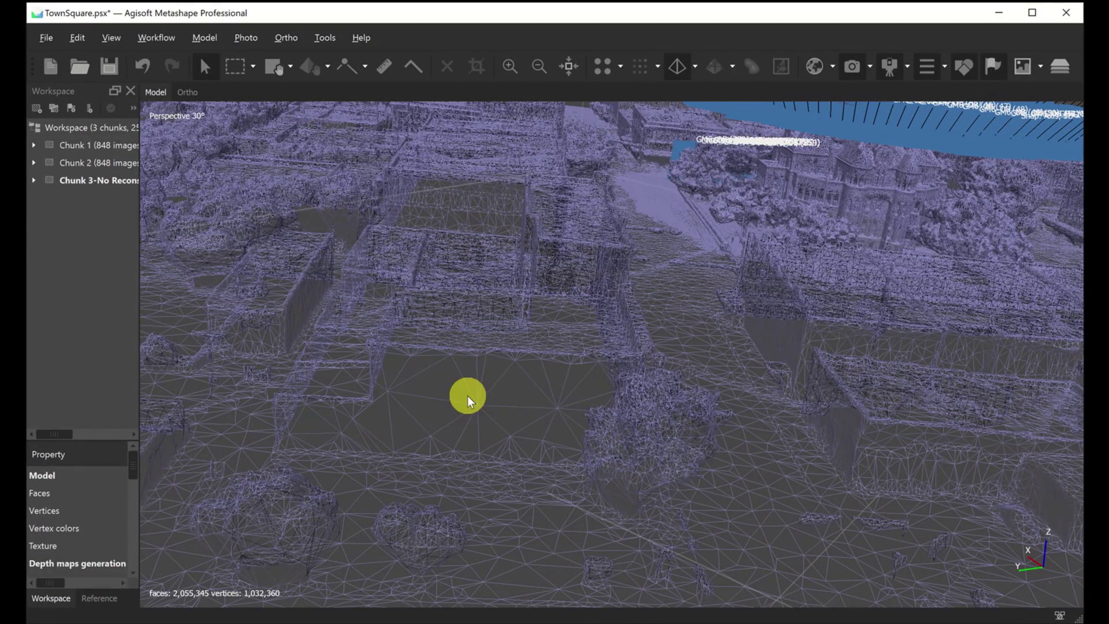
Review the advanced hole filling and ghosting filter options for building Chunk 3's texture, and cancel without building.
left_click(151, 37)
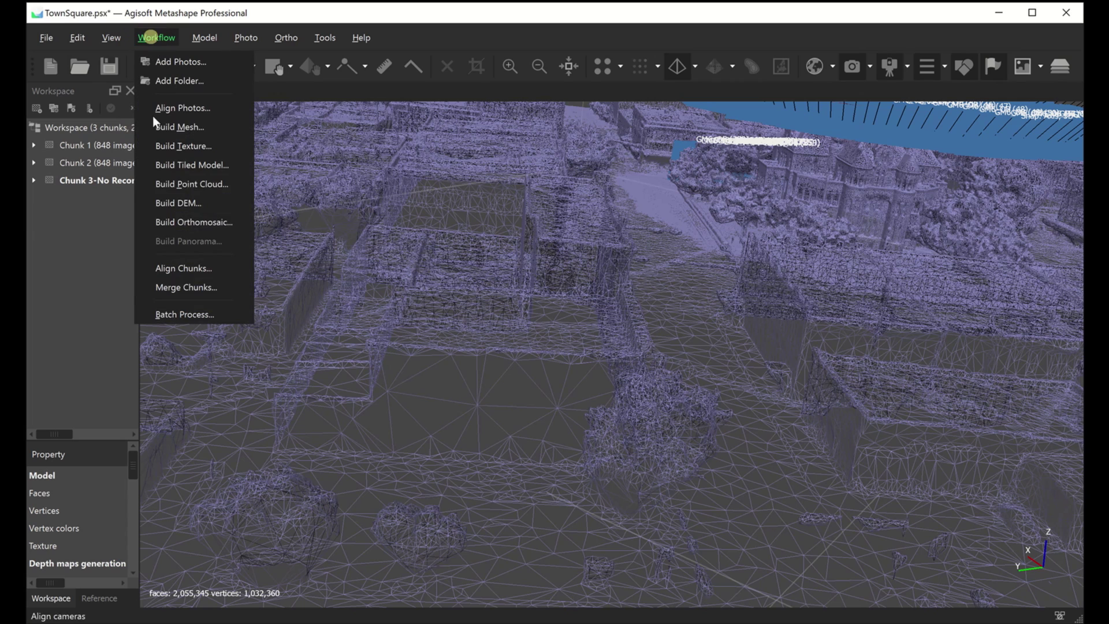
left_click(181, 145)
left_click(446, 317)
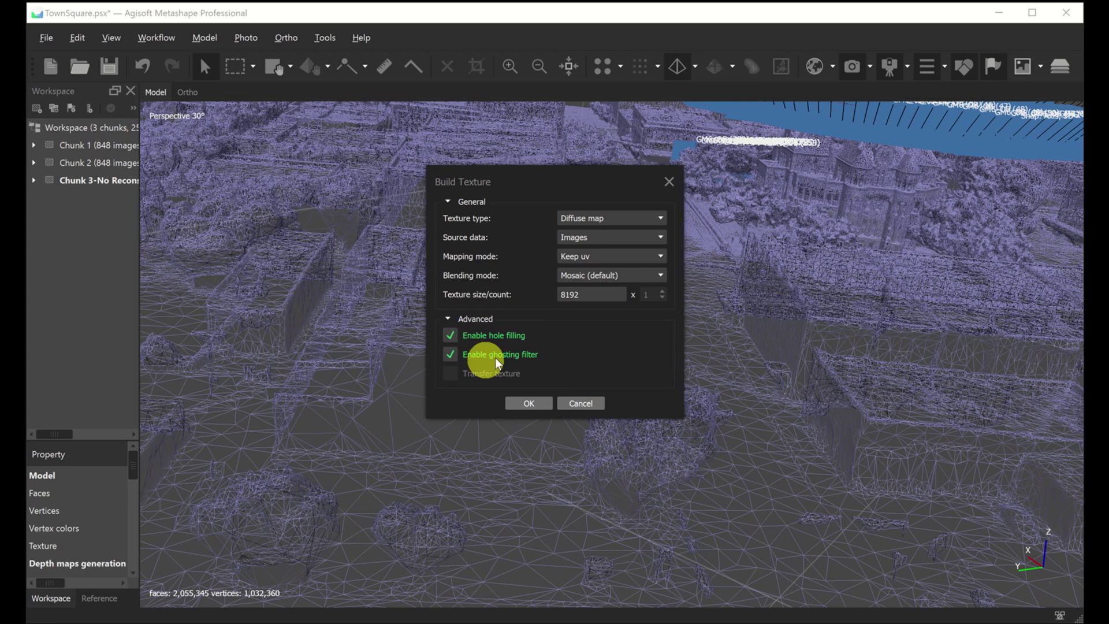
left_click(575, 404)
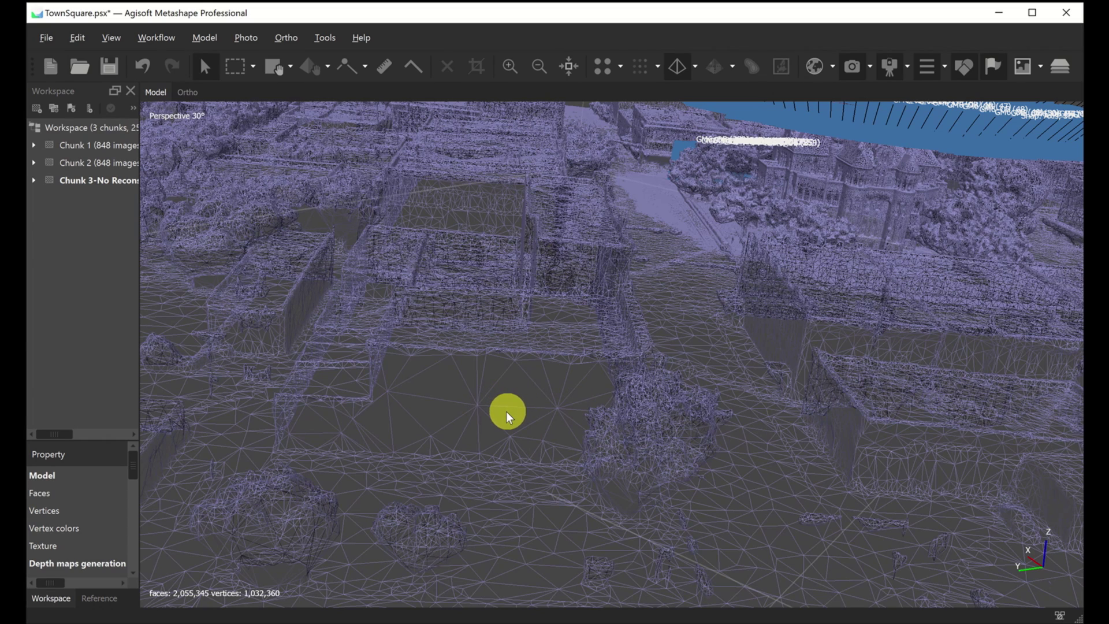
Display the Chunk 3 model in textured mode with the courthouse in view, and hide the camera positions.
left_click_drag(504, 408, 635, 189)
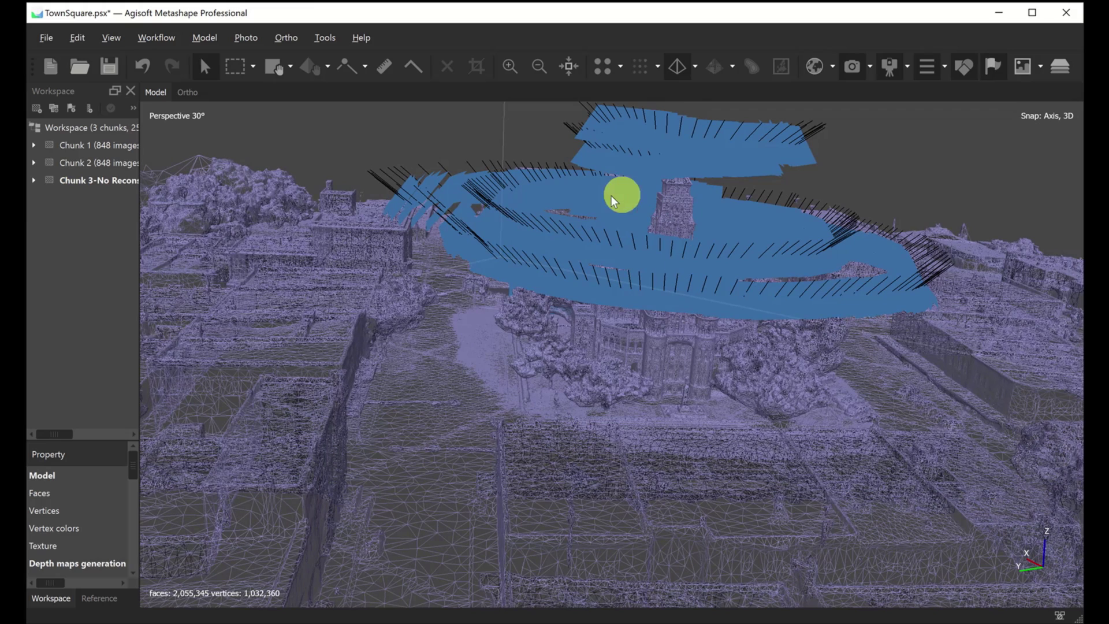
left_click(695, 66)
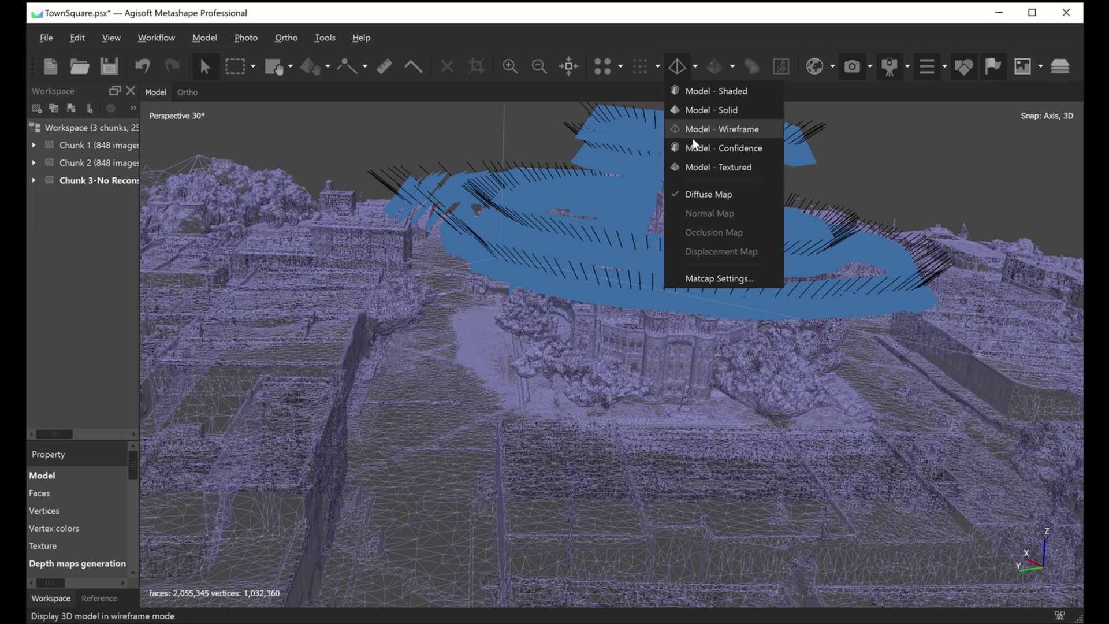
left_click(696, 168)
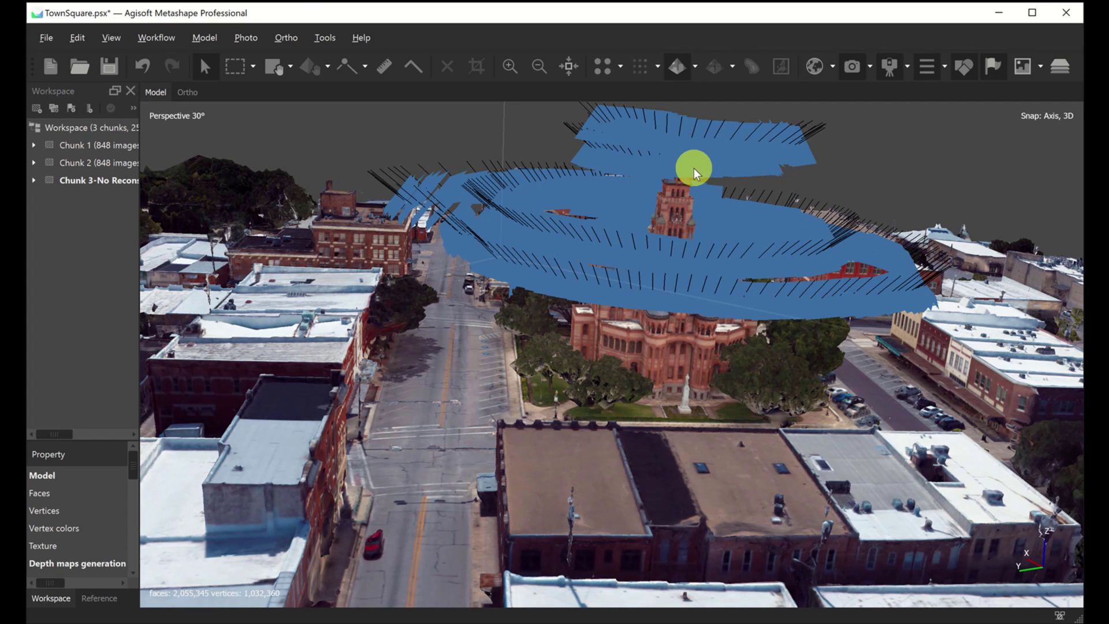
left_click(853, 70)
Examine the textured Chunk 3 model from the full town square extent down to the outer trees, streets, rooftops and courthouse tower.
scroll(687, 266, "up", 5)
left_click_drag(698, 252, 545, 242)
scroll(554, 266, "down", 8)
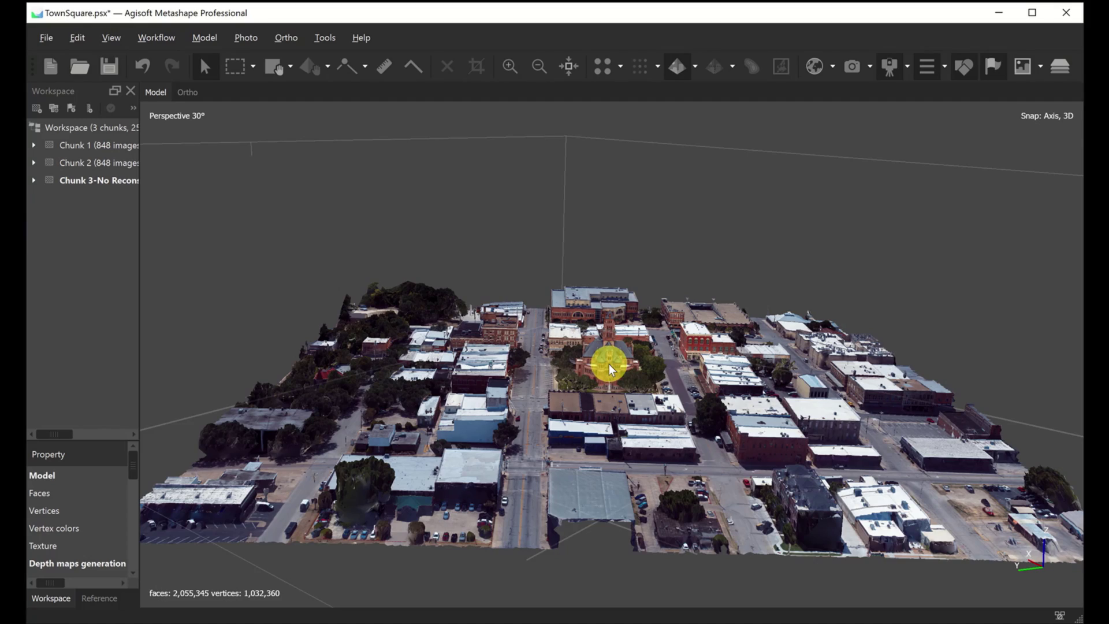
scroll(365, 489, "up", 8)
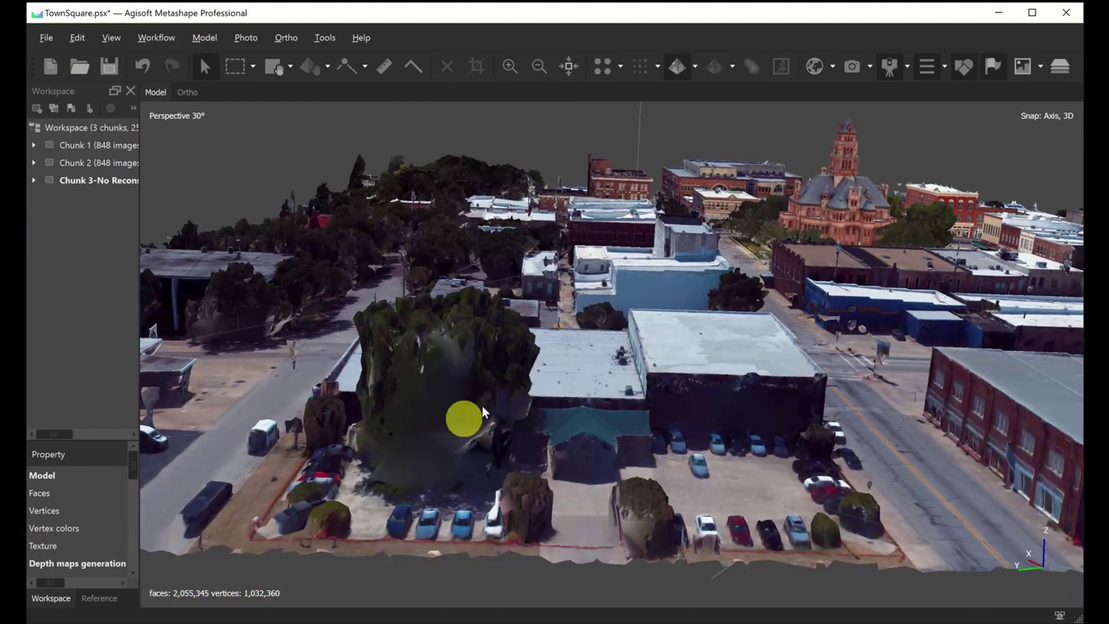
left_click_drag(664, 326, 411, 442)
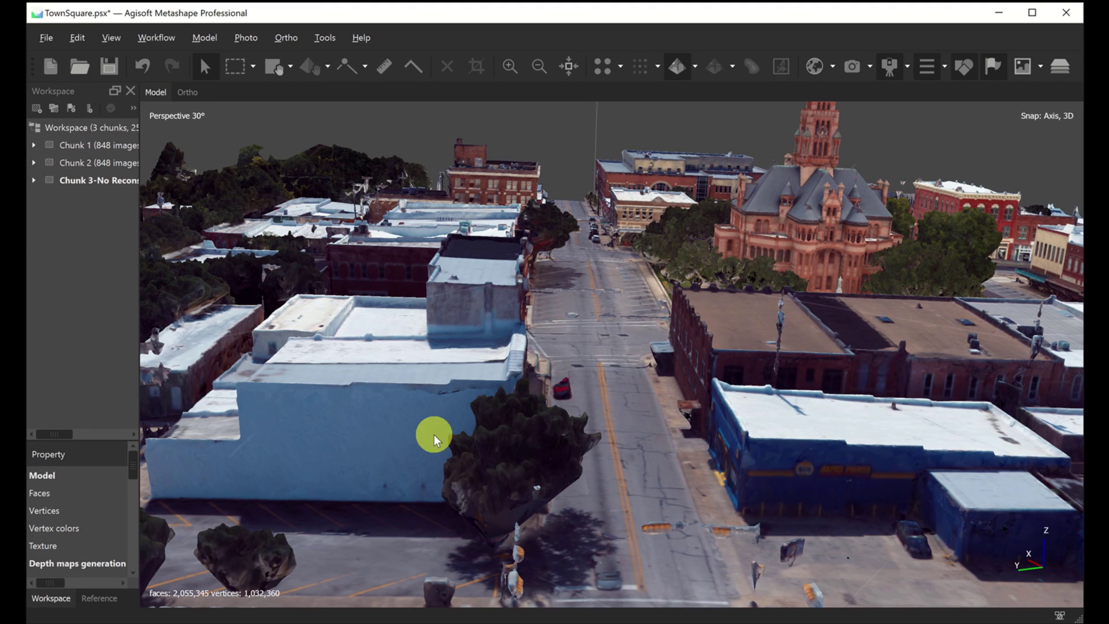
left_click_drag(427, 432, 468, 389)
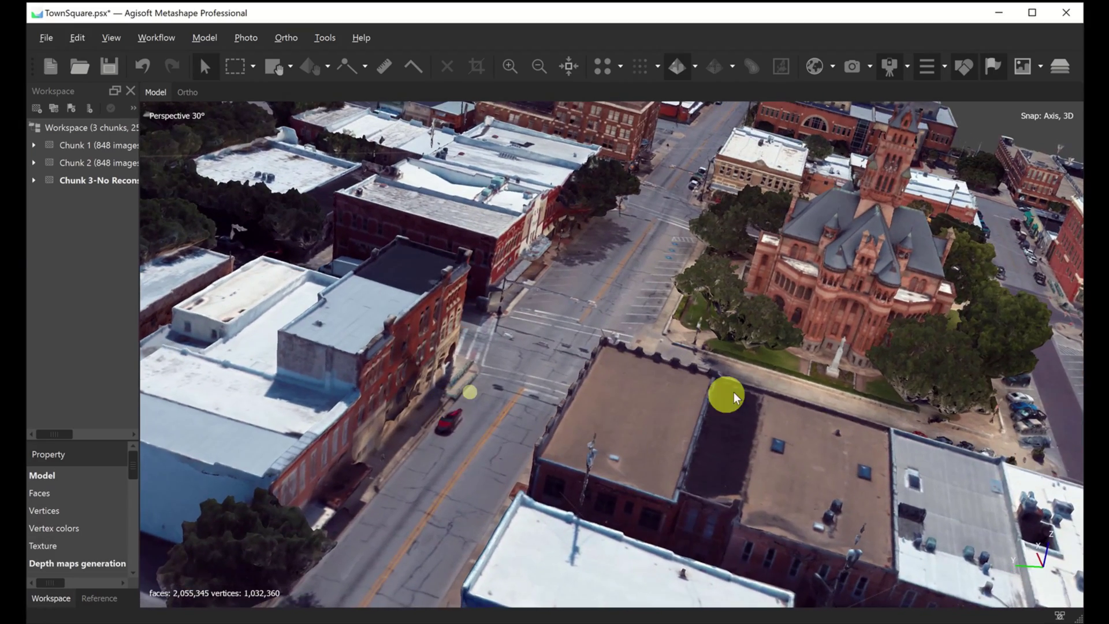
left_click_drag(713, 386, 529, 438)
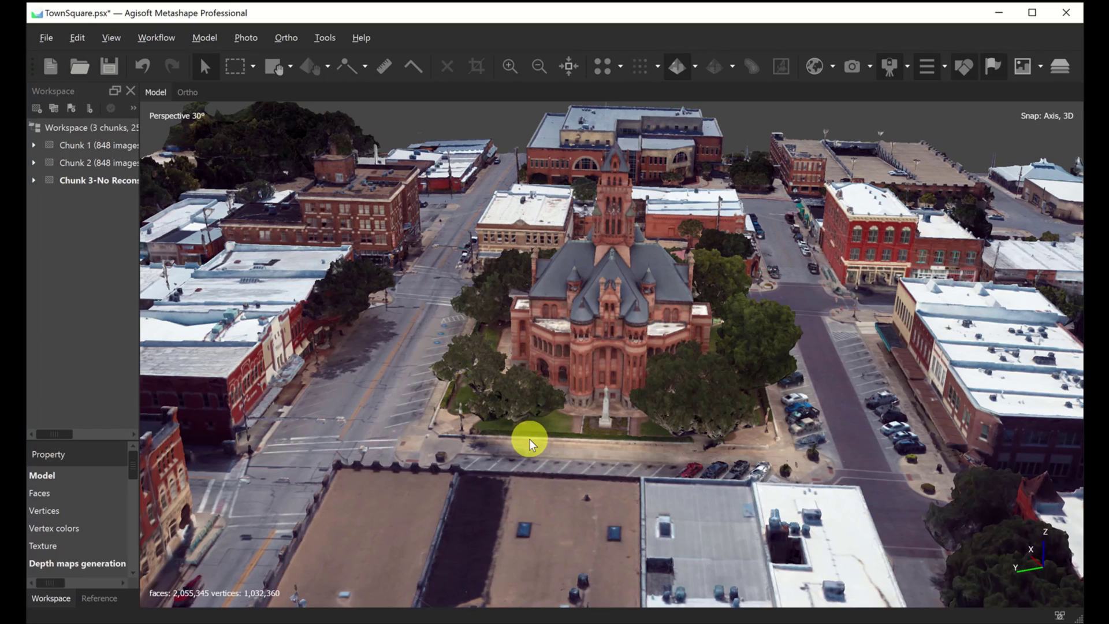
left_click_drag(695, 387, 528, 380)
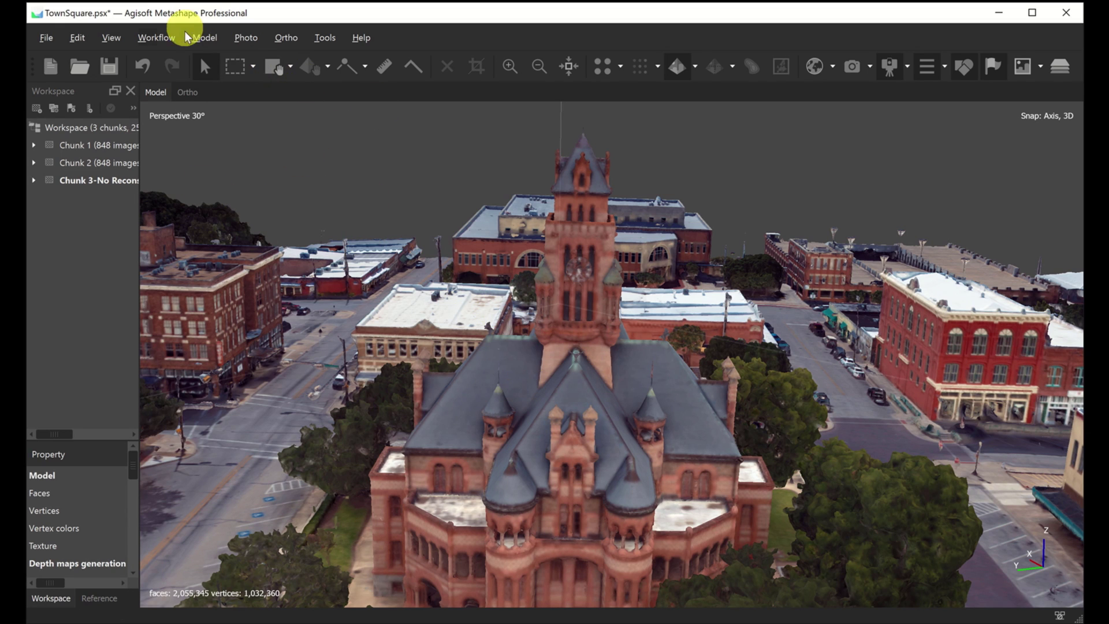
Review the Build Texture size and advanced options for Chunk 3, and close the settings without building.
left_click(161, 37)
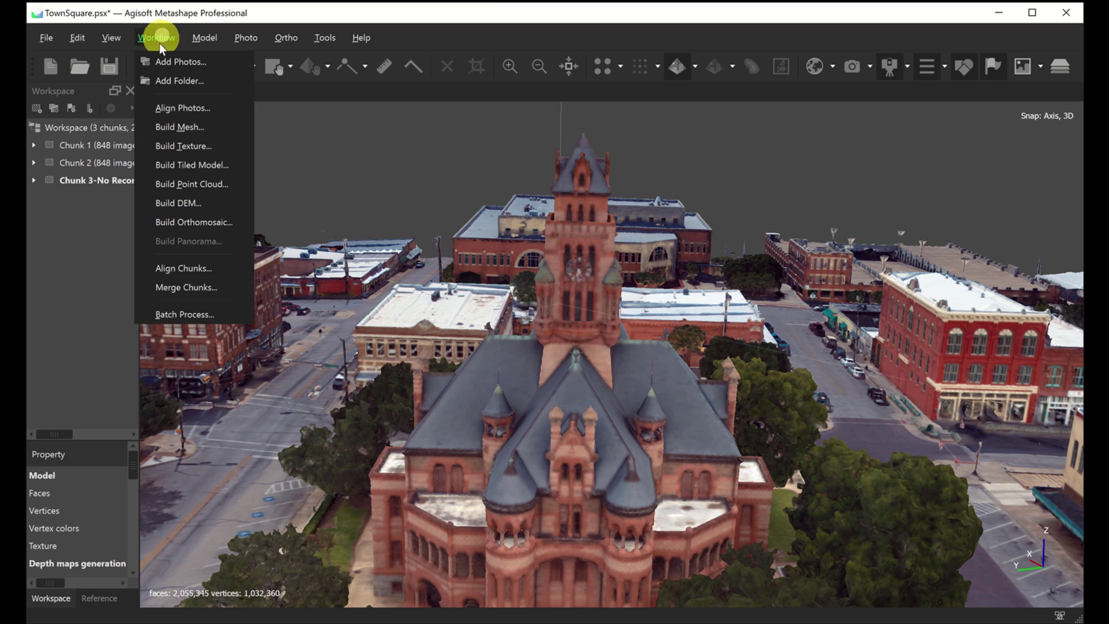
left_click(183, 144)
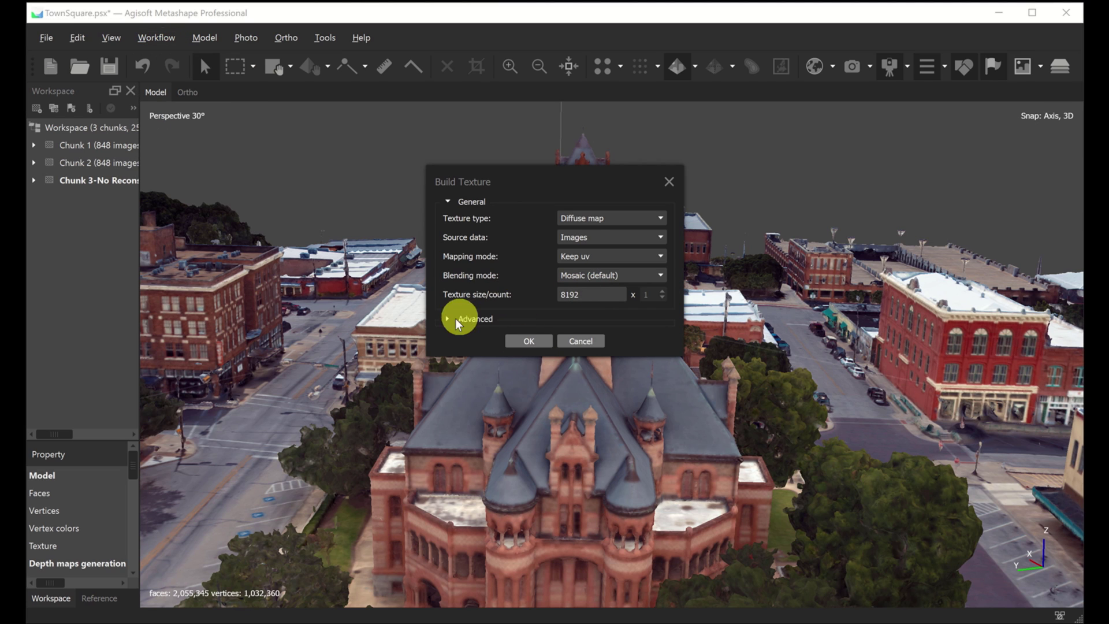
left_click(449, 317)
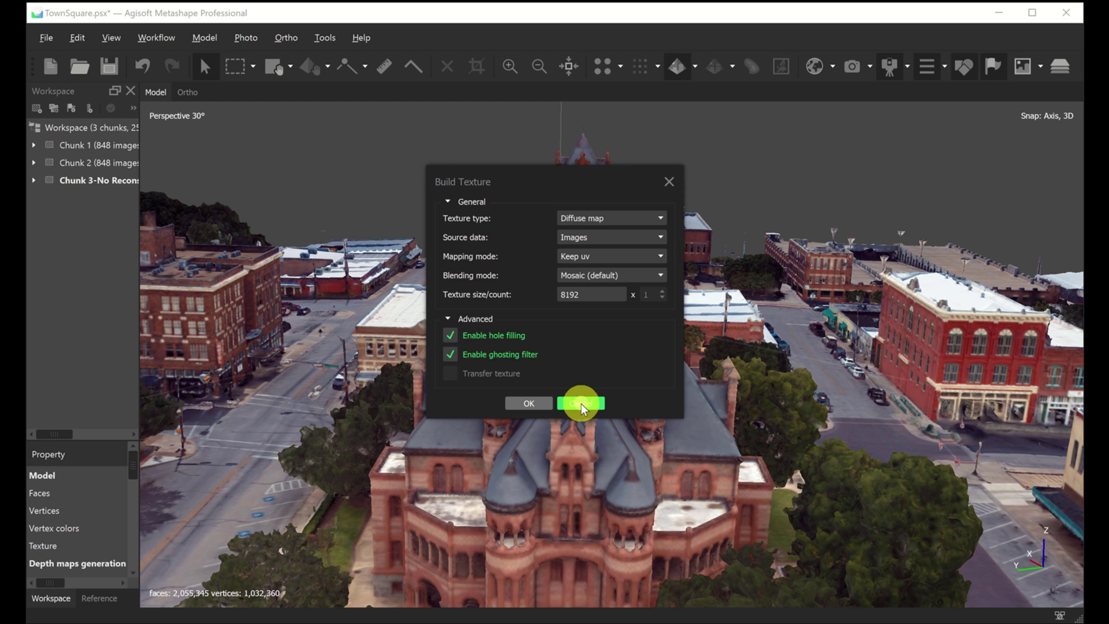
left_click_drag(585, 294, 540, 293)
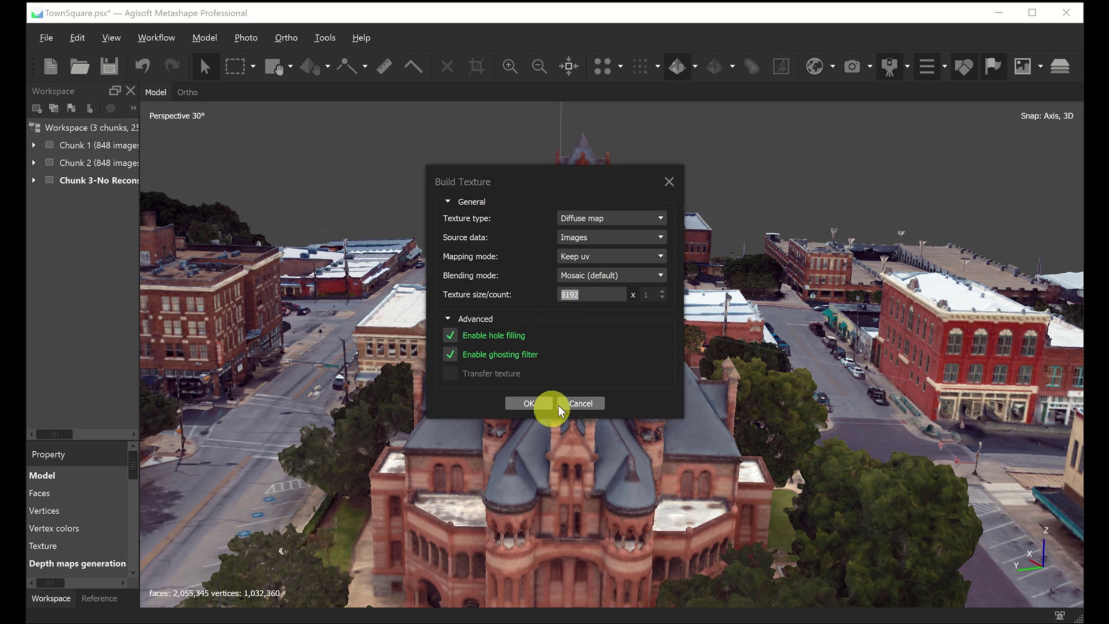
left_click(588, 404)
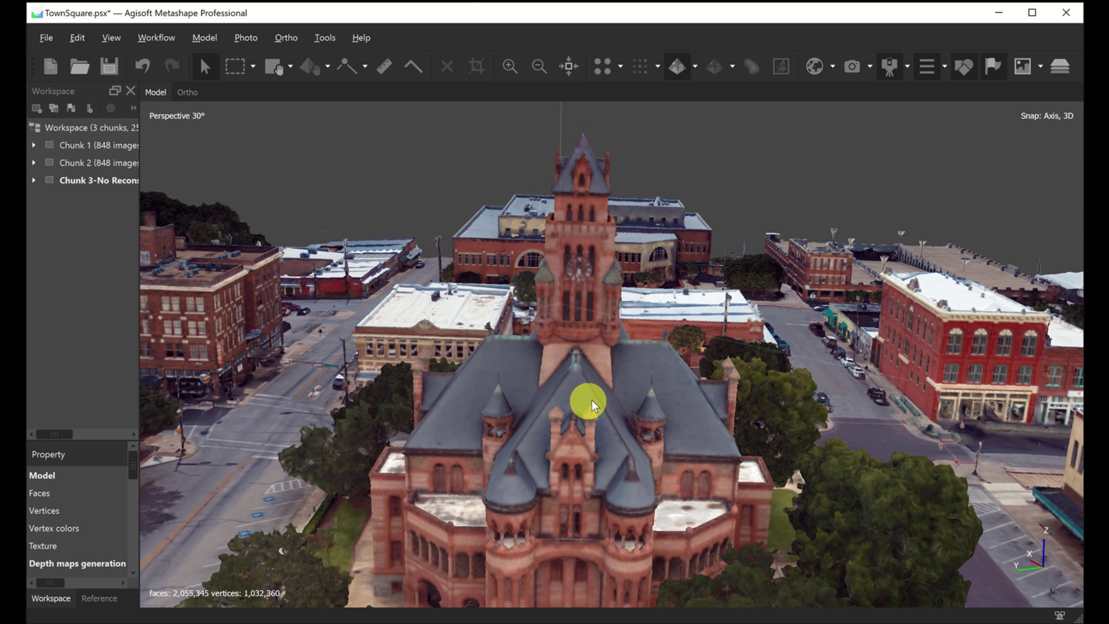
Activate Chunk 1 and examine the texture detail on its courthouse clock tower, roof, facade and surrounding trees.
left_click(82, 145)
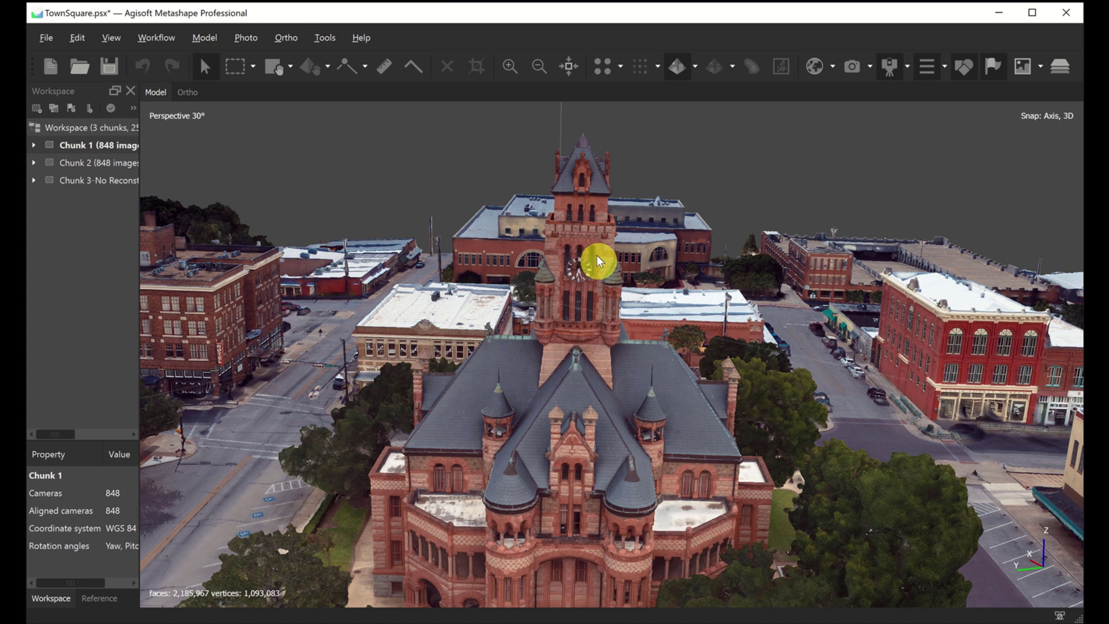
scroll(577, 278, "up", 5)
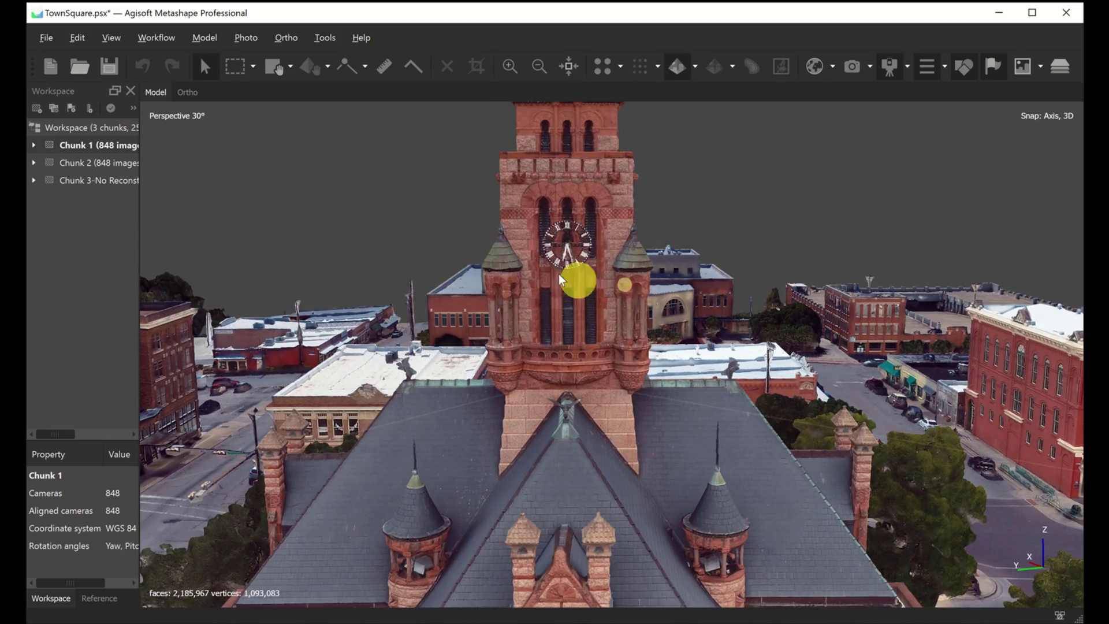
left_click_drag(622, 298, 603, 387)
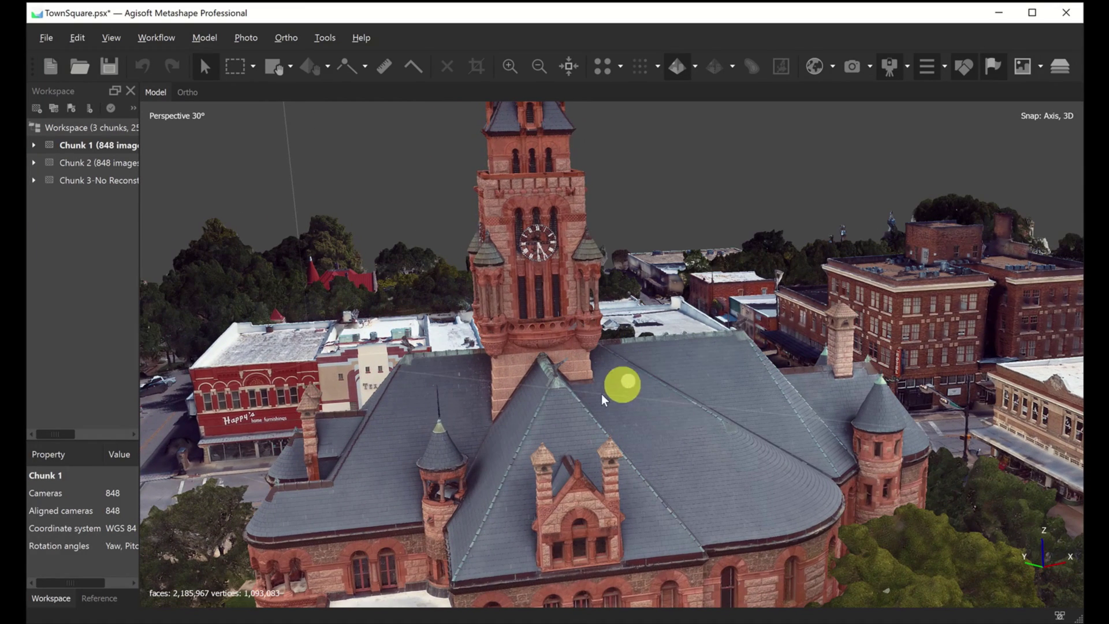
left_click_drag(303, 493, 217, 403)
left_click_drag(275, 435, 403, 375)
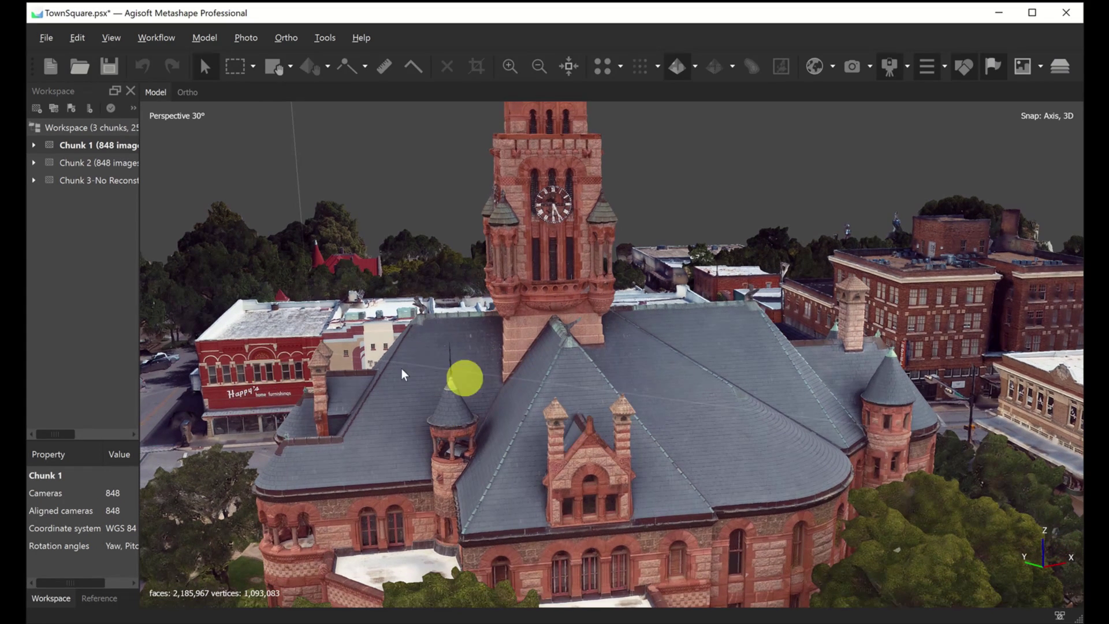
middle_click_drag(617, 401, 522, 430)
left_click_drag(796, 313, 445, 473)
middle_click_drag(515, 455, 566, 357)
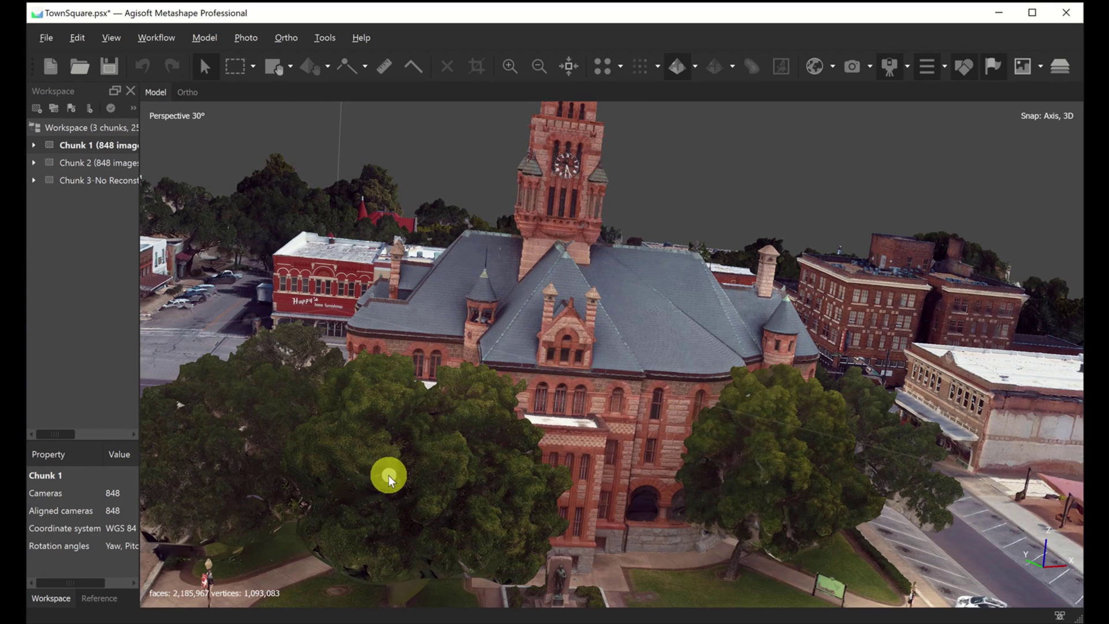
left_click_drag(388, 475, 485, 483)
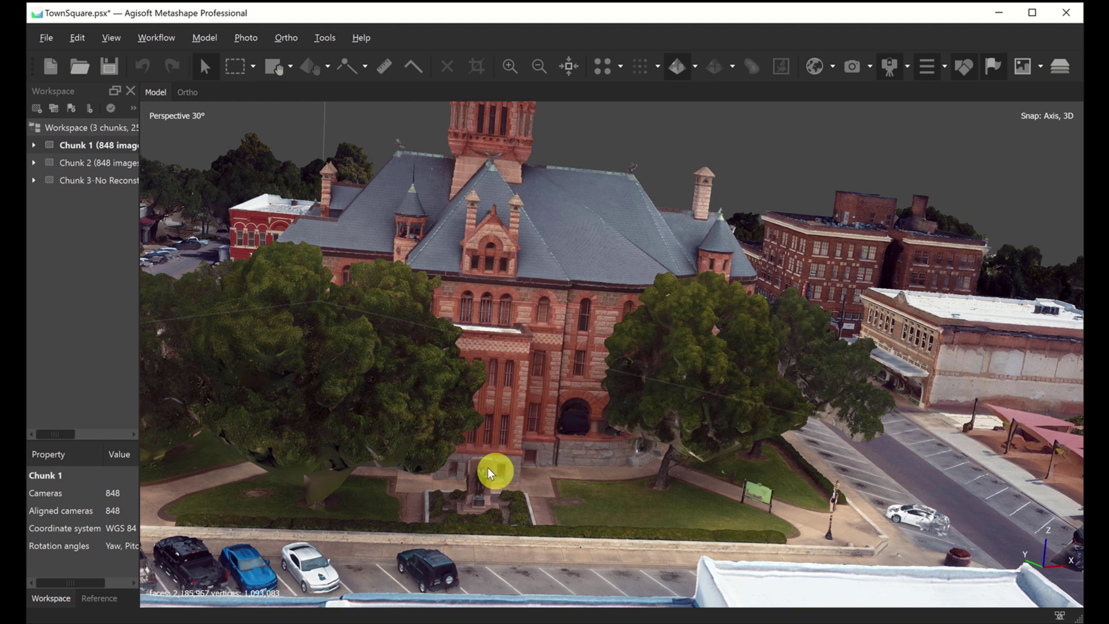
left_click_drag(536, 315, 141, 208)
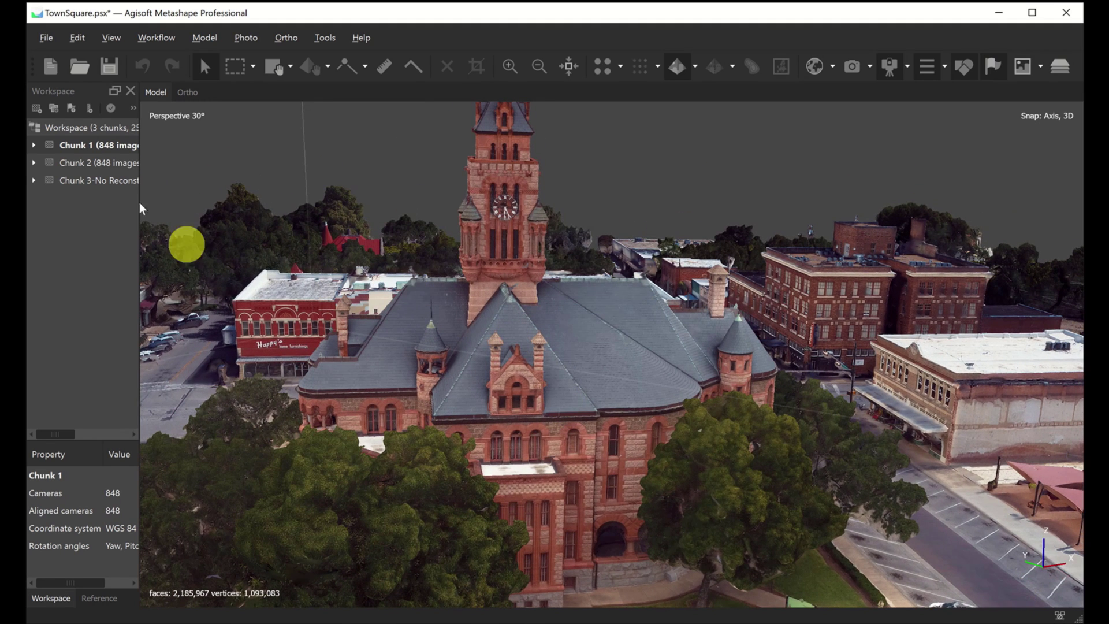
Expand Chunk 1, select its 3D model, and widen the workspace area to read the model's texture properties.
left_click(34, 146)
left_click(89, 232)
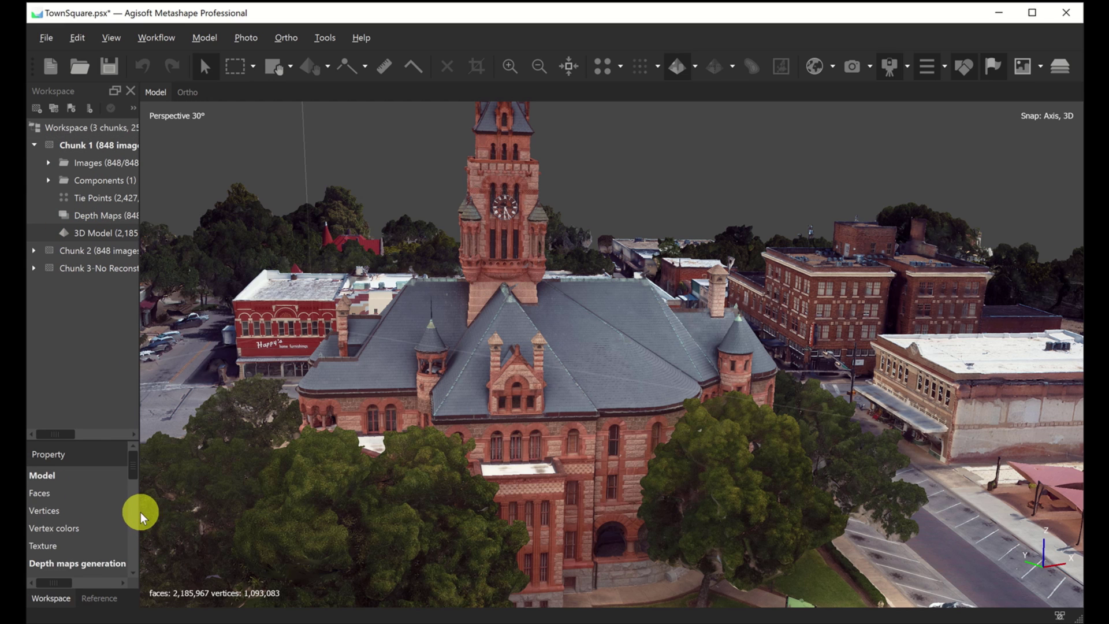
left_click_drag(139, 512, 351, 491)
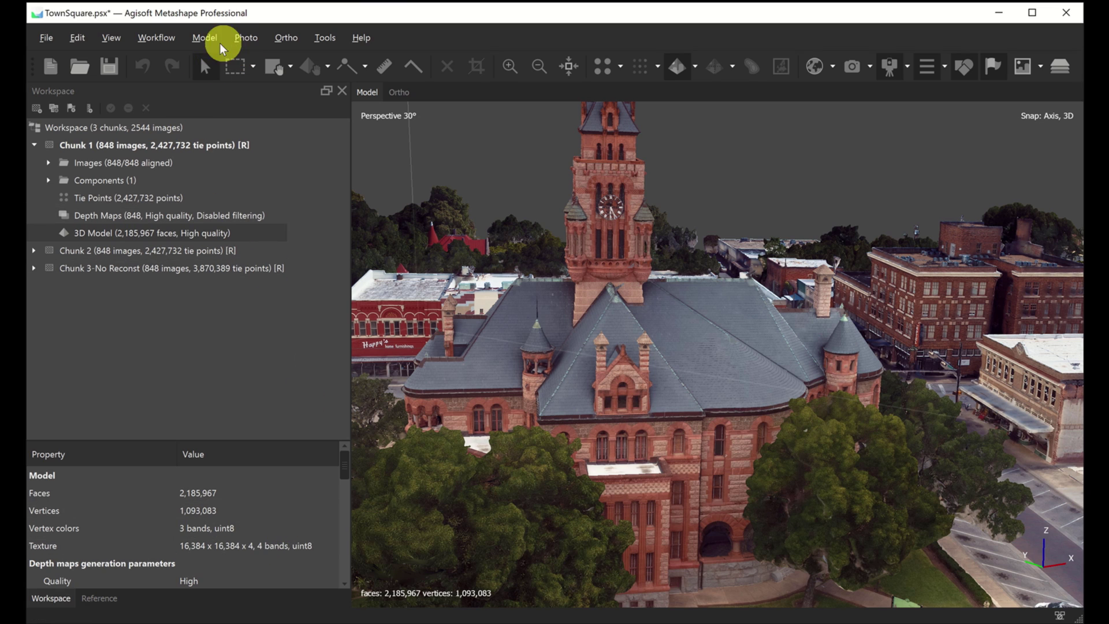
Review the Build Texture size/count and advanced options for Chunk 1, and close the settings without building.
left_click(153, 38)
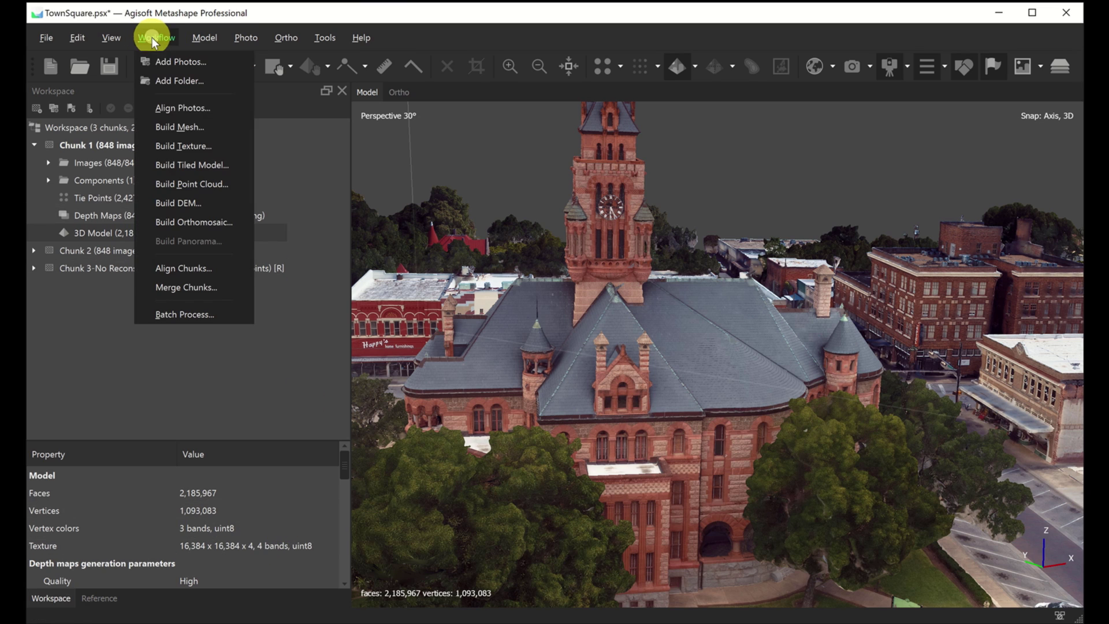
left_click(178, 146)
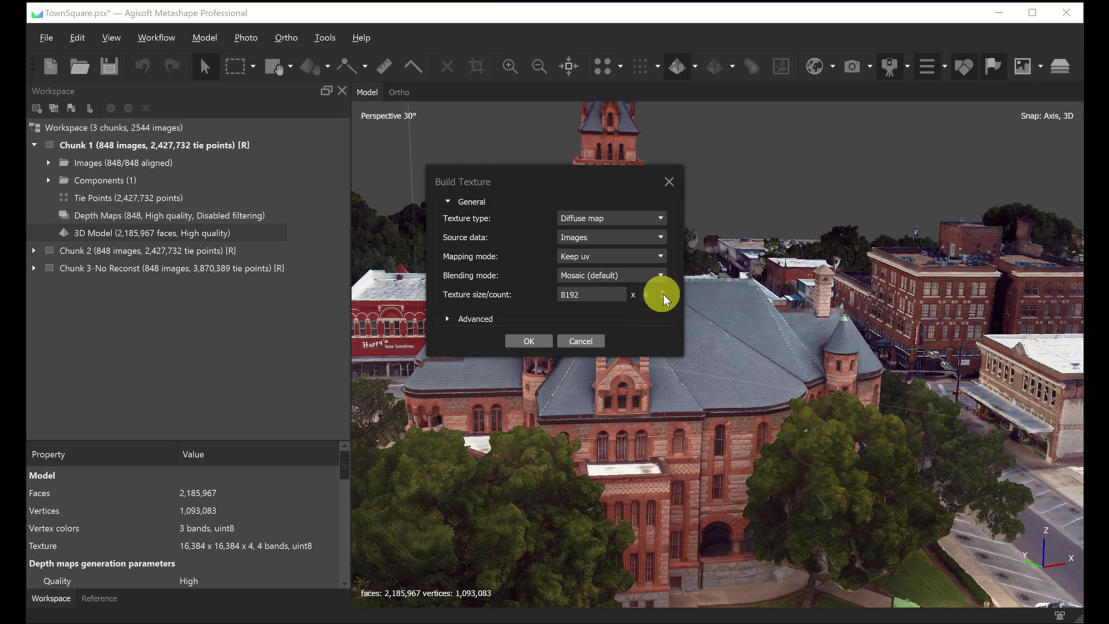
left_click(447, 318)
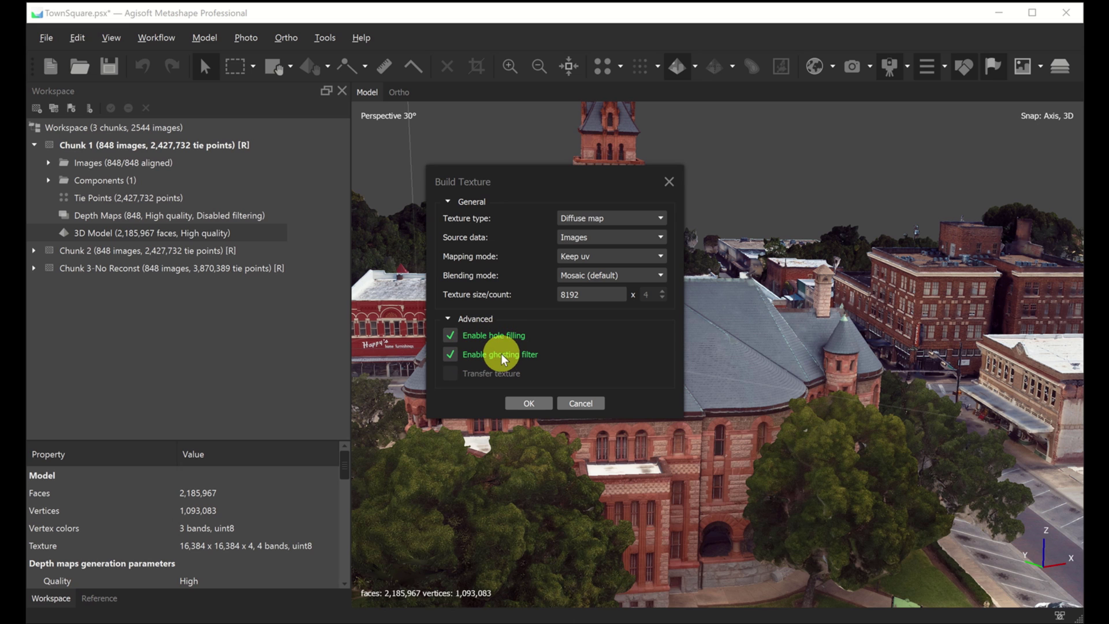
left_click(577, 400)
Examine the textured Chunk 1 model from the courthouse tower and roof out to the surrounding town square blocks.
scroll(541, 476, "down", 3)
left_click_drag(605, 481, 649, 314)
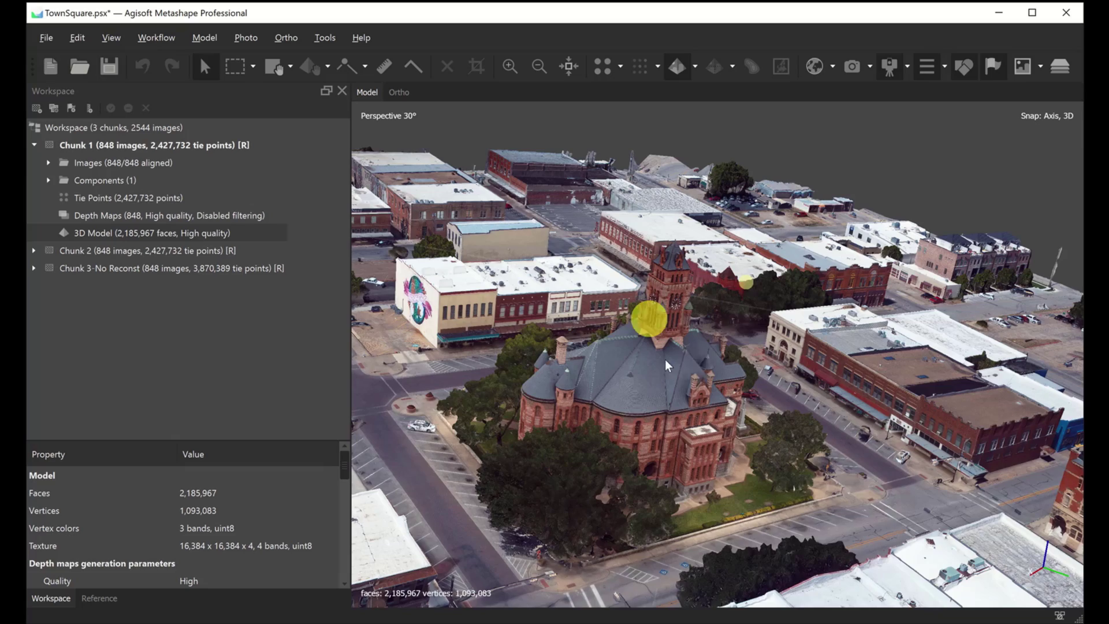
scroll(676, 303, "up", 5)
left_click_drag(561, 317, 723, 260)
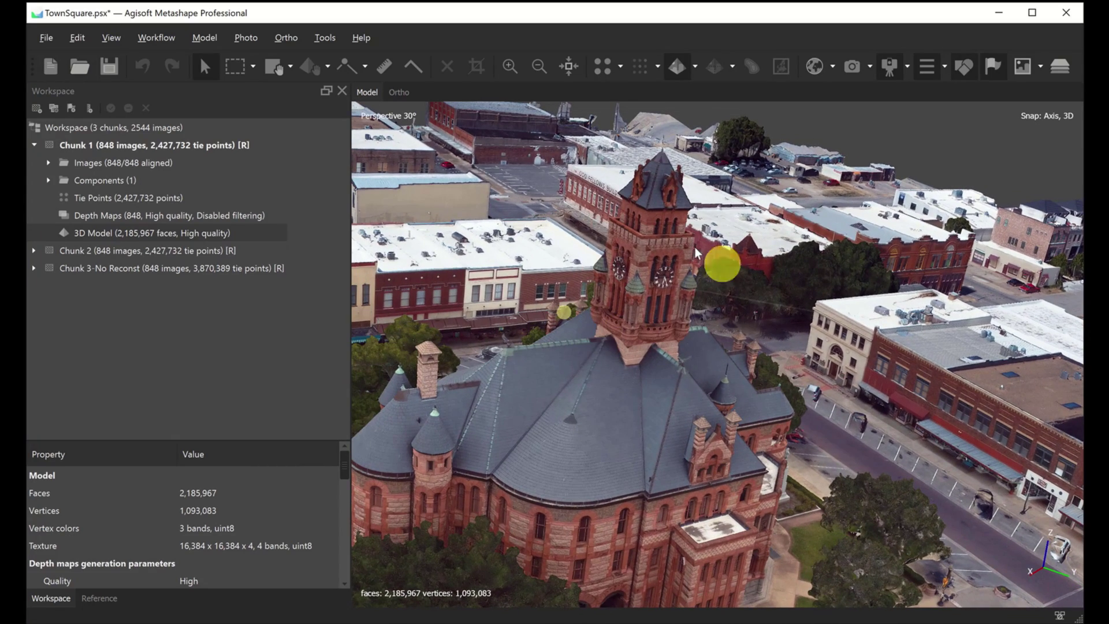
left_click_drag(673, 289, 781, 383)
scroll(664, 355, "down", 3)
left_click_drag(666, 299, 639, 335)
scroll(640, 336, "down", 3)
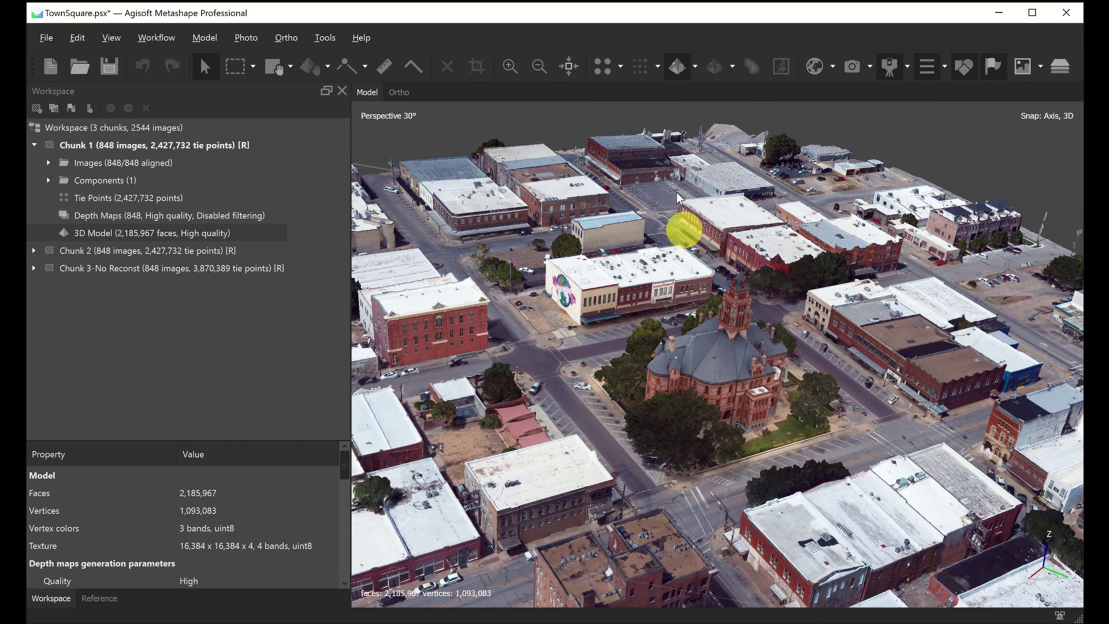
left_click_drag(763, 341, 678, 428)
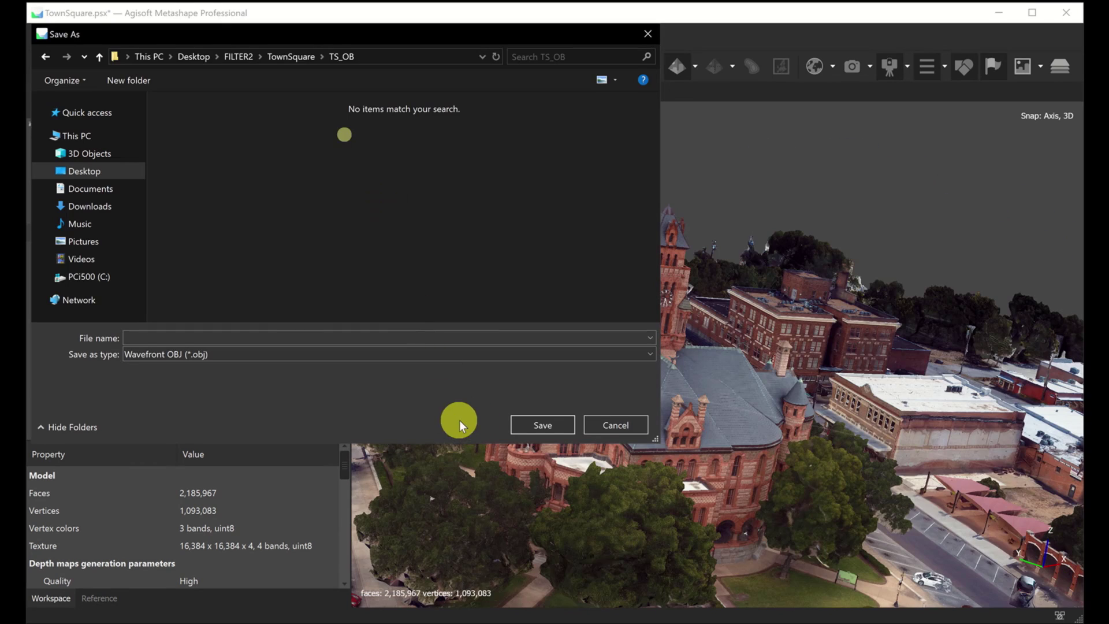
Export the Chunk 1 model to the TS_OB folder as a Wavefront OBJ named TS, with vertex colors and JPEG texture.
left_click(162, 353)
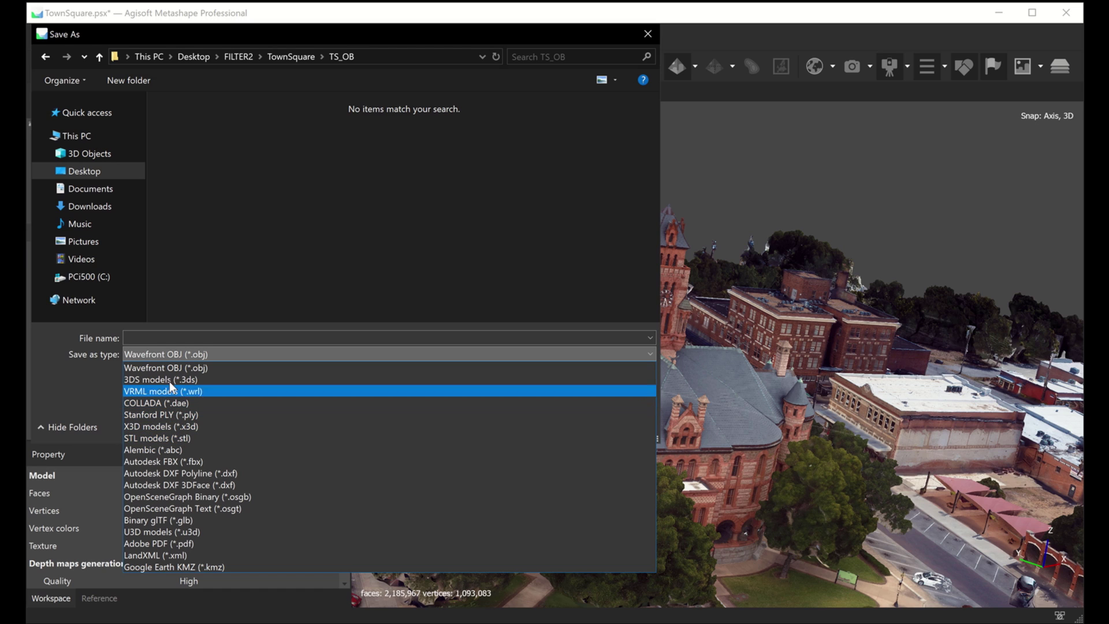
left_click(161, 364)
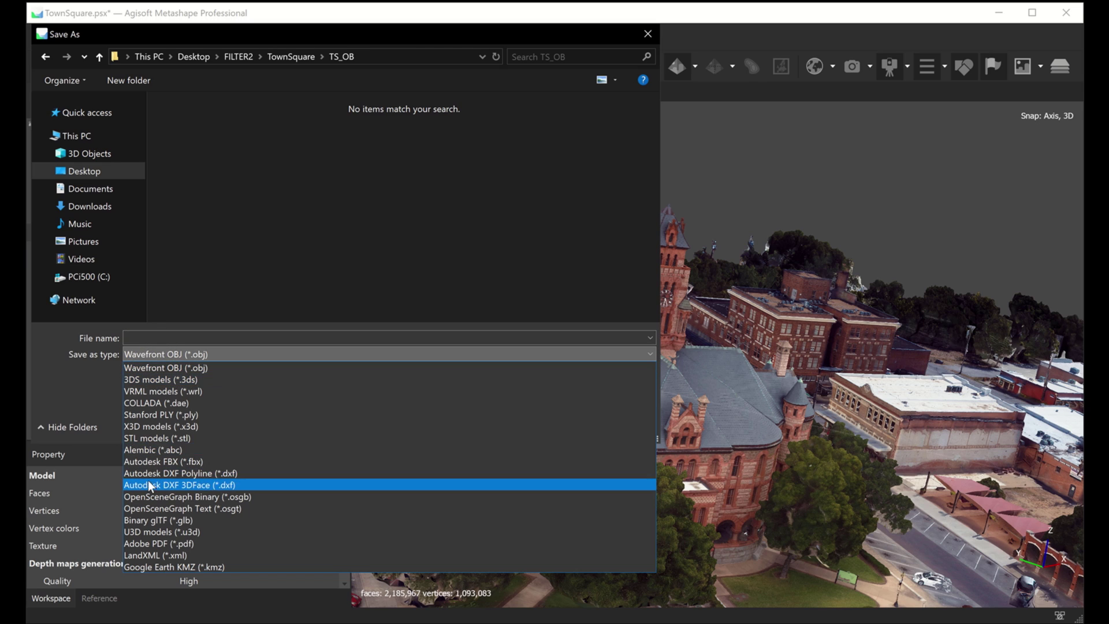
left_click(137, 355)
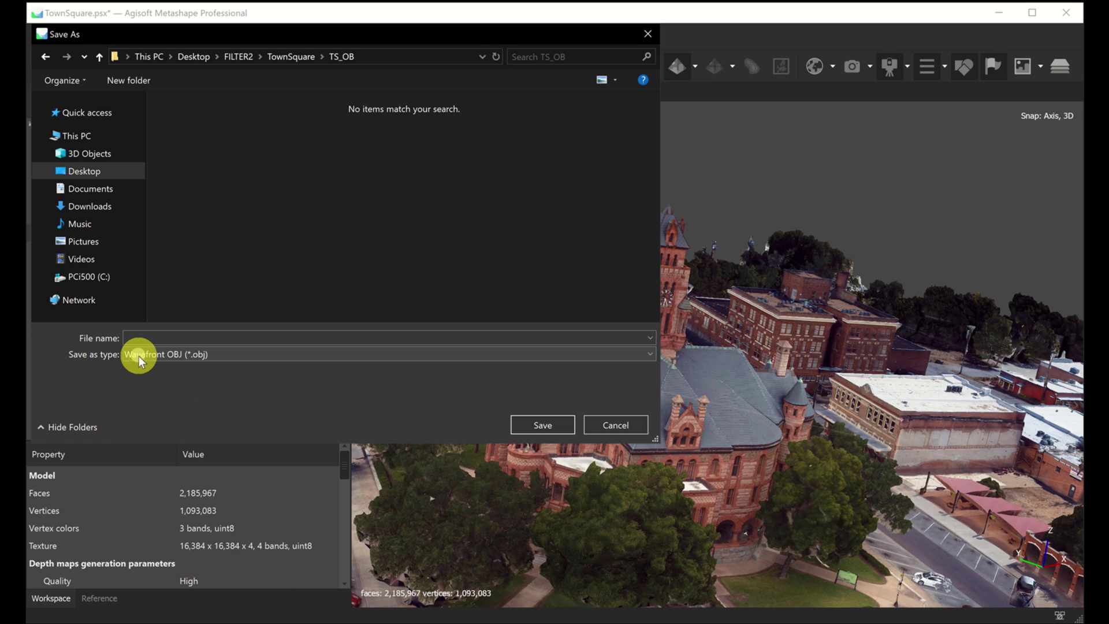
left_click(143, 338)
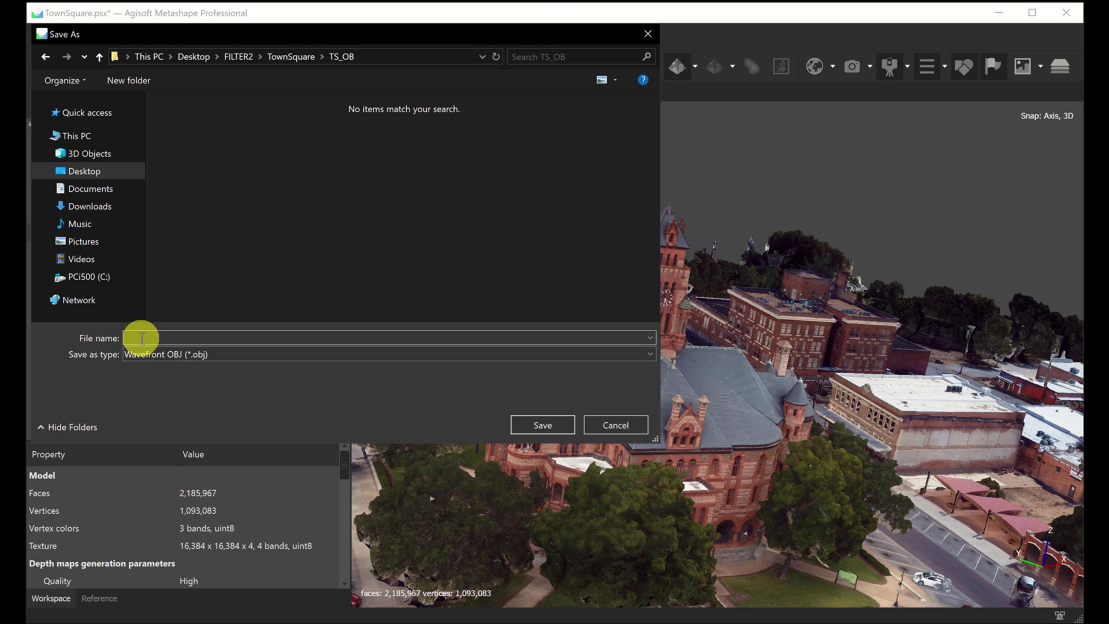
type("TS")
left_click(543, 424)
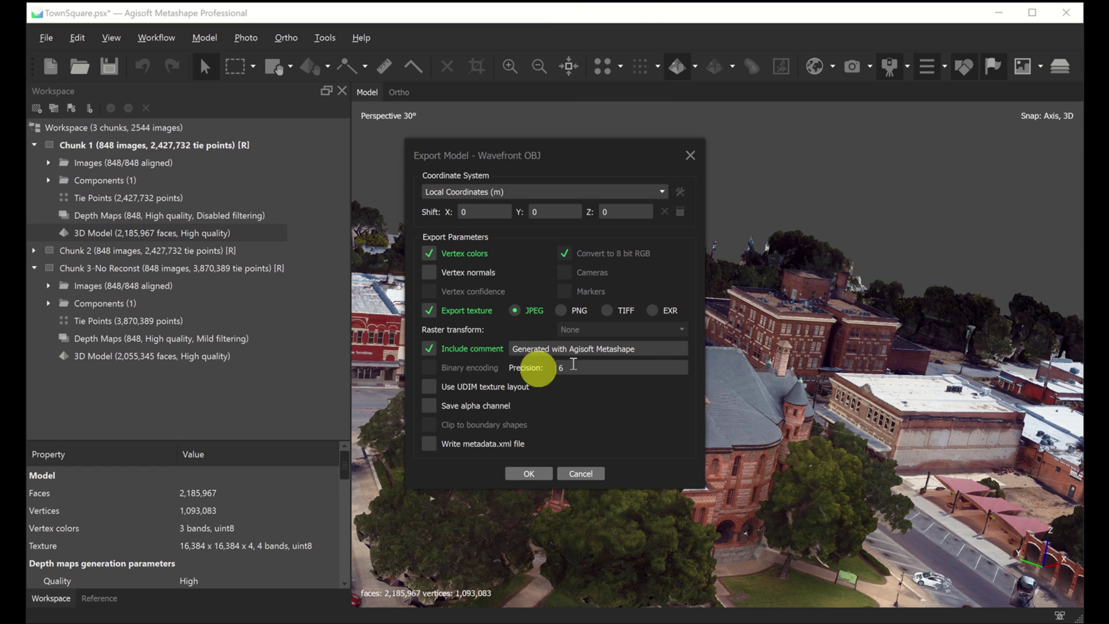
left_click(533, 474)
left_click(476, 357)
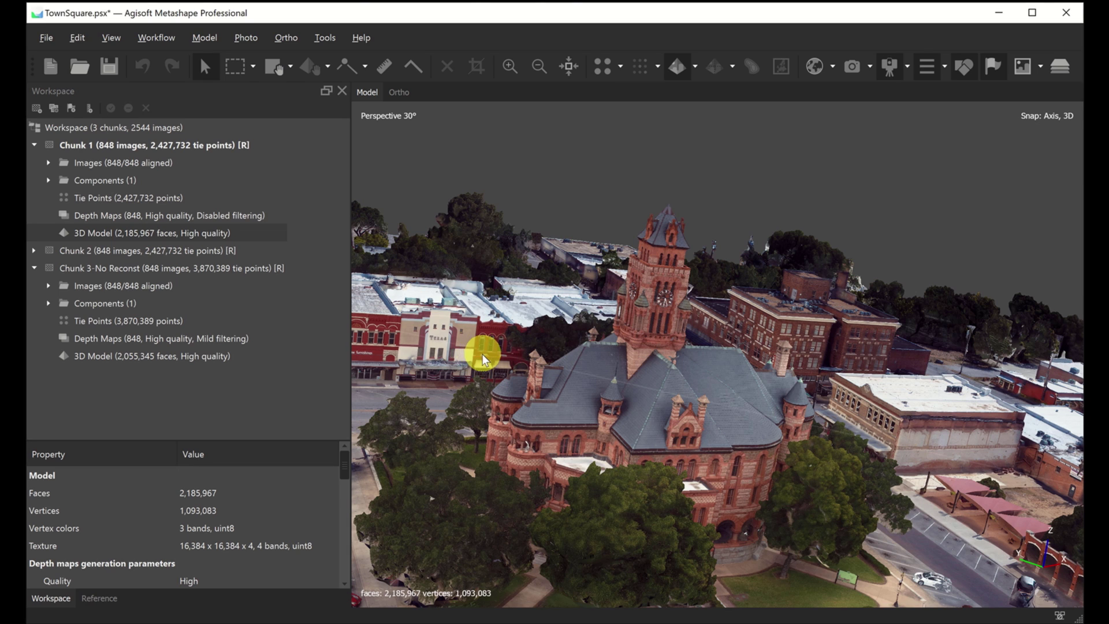
Export the Chunk 1 model again to the TS_OB folder as a Binary glTF file named TS2.
right_click(99, 234)
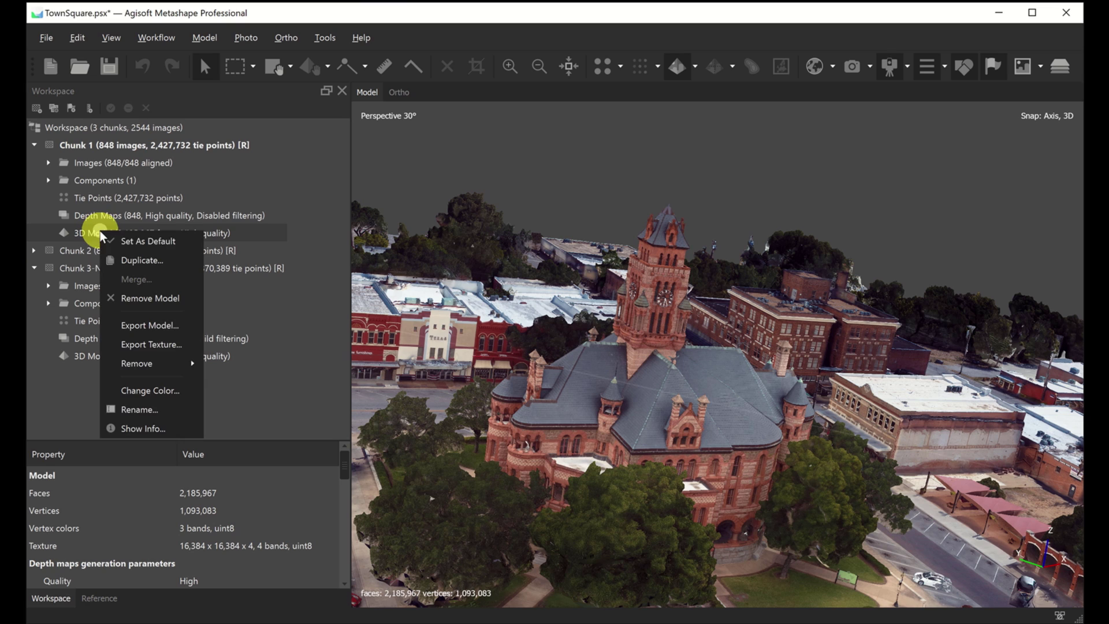
left_click(136, 324)
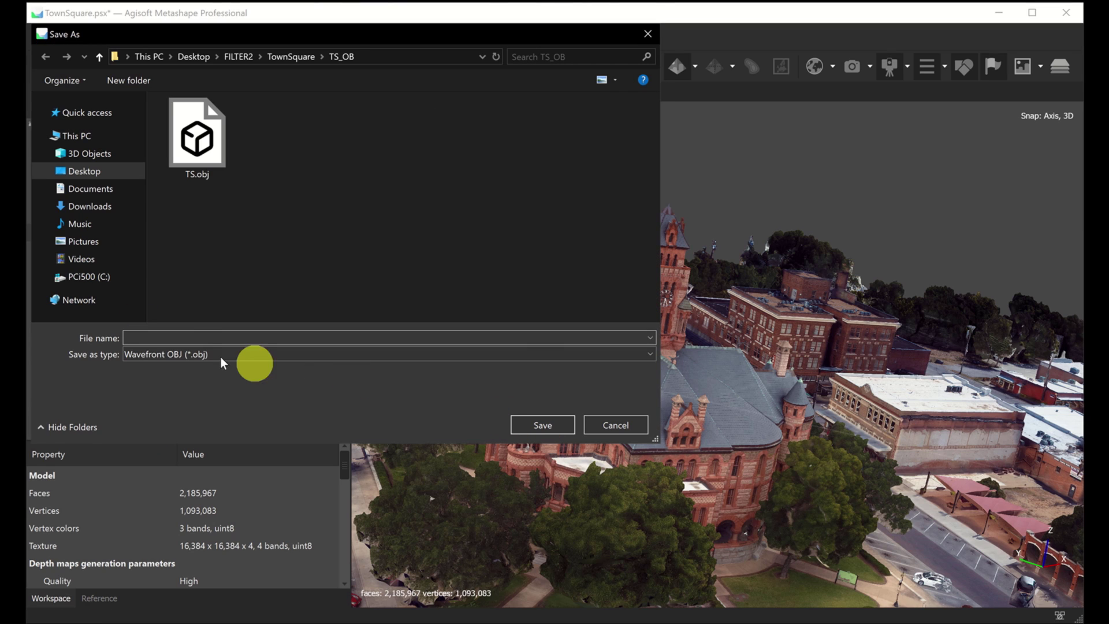
left_click(162, 334)
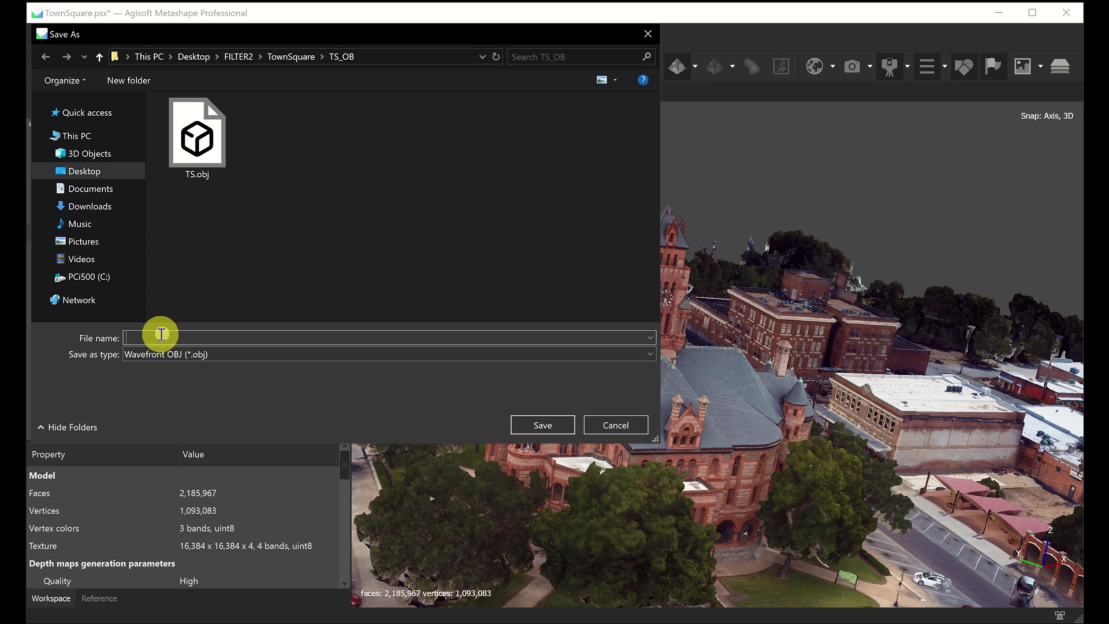
type("TS2")
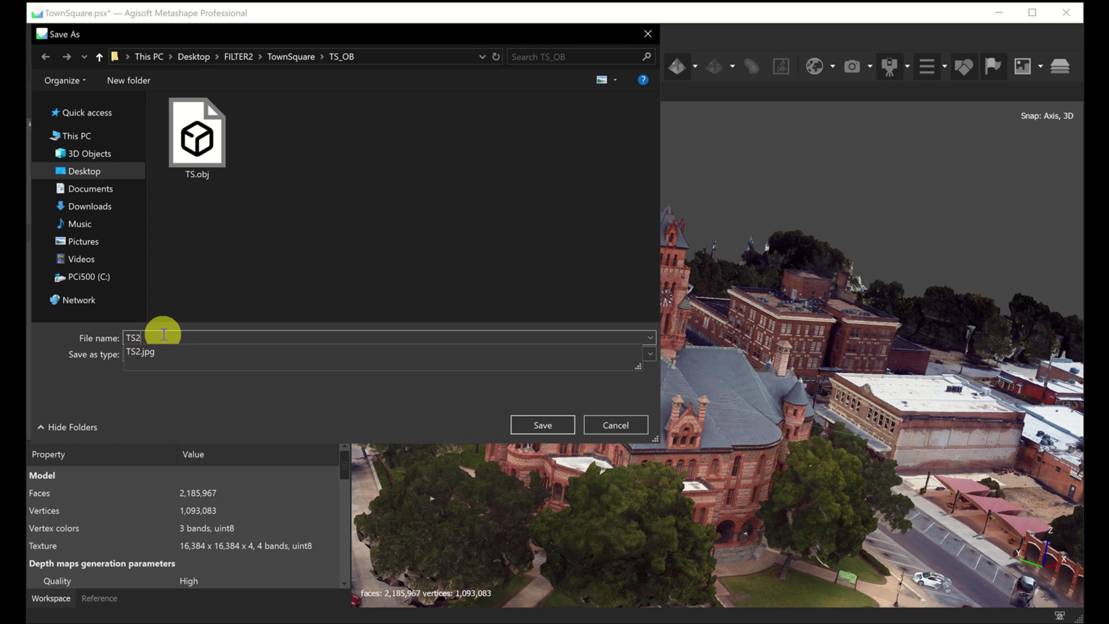
left_click(204, 359)
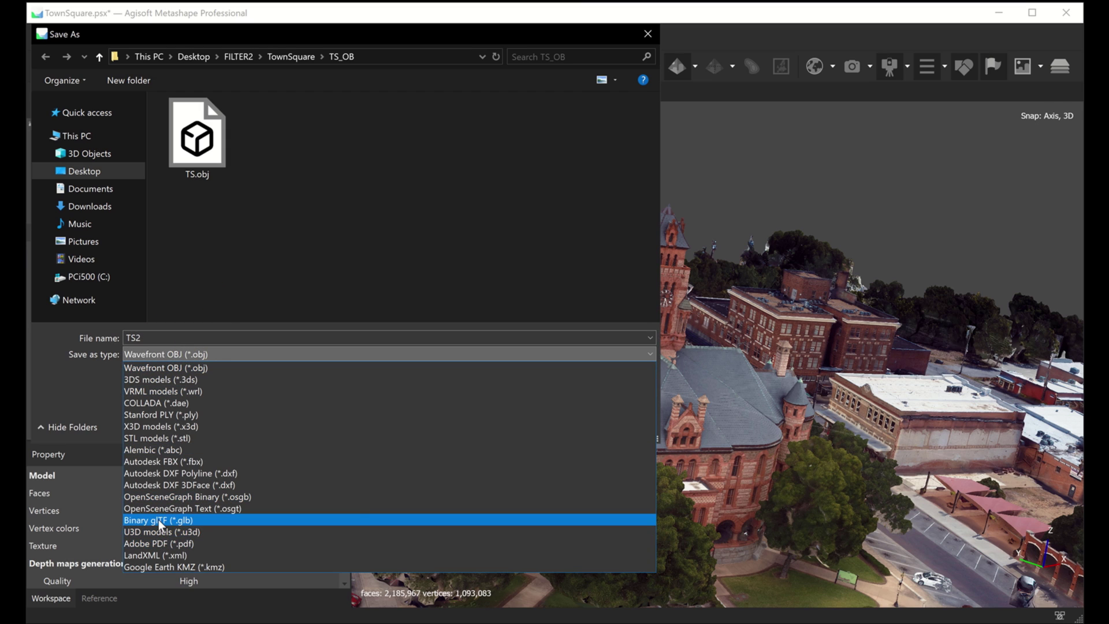
left_click(157, 519)
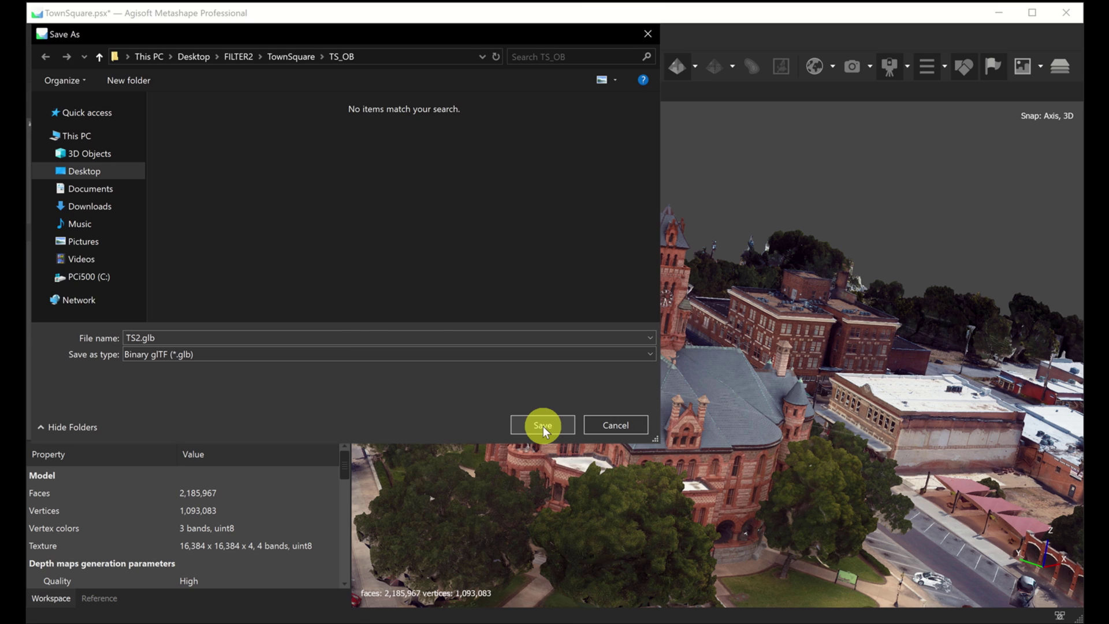
left_click(543, 426)
left_click(528, 471)
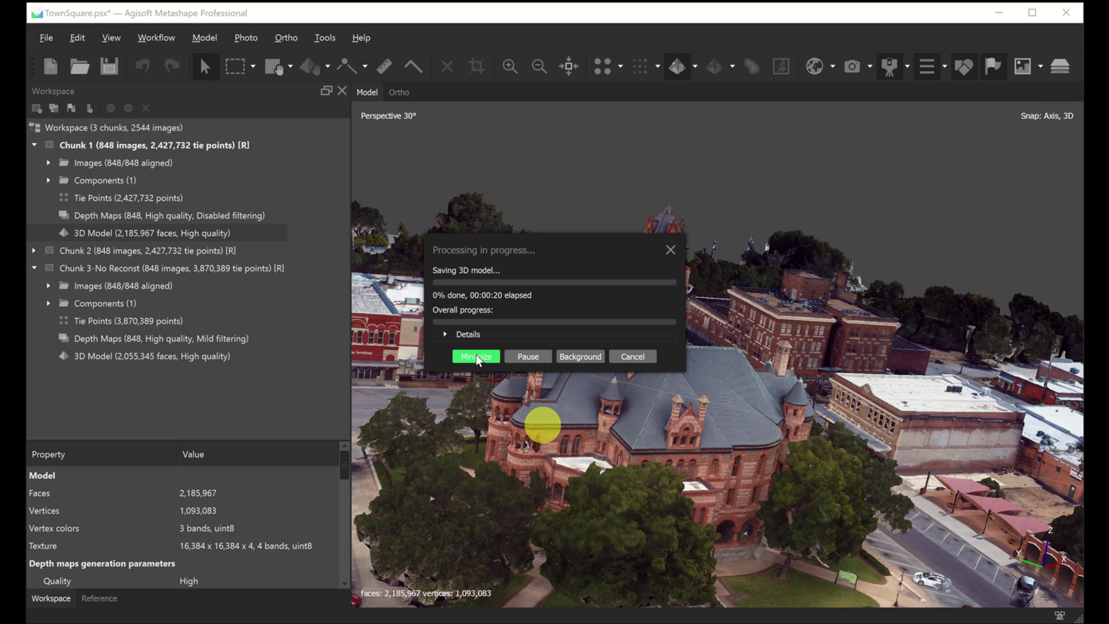
left_click(476, 354)
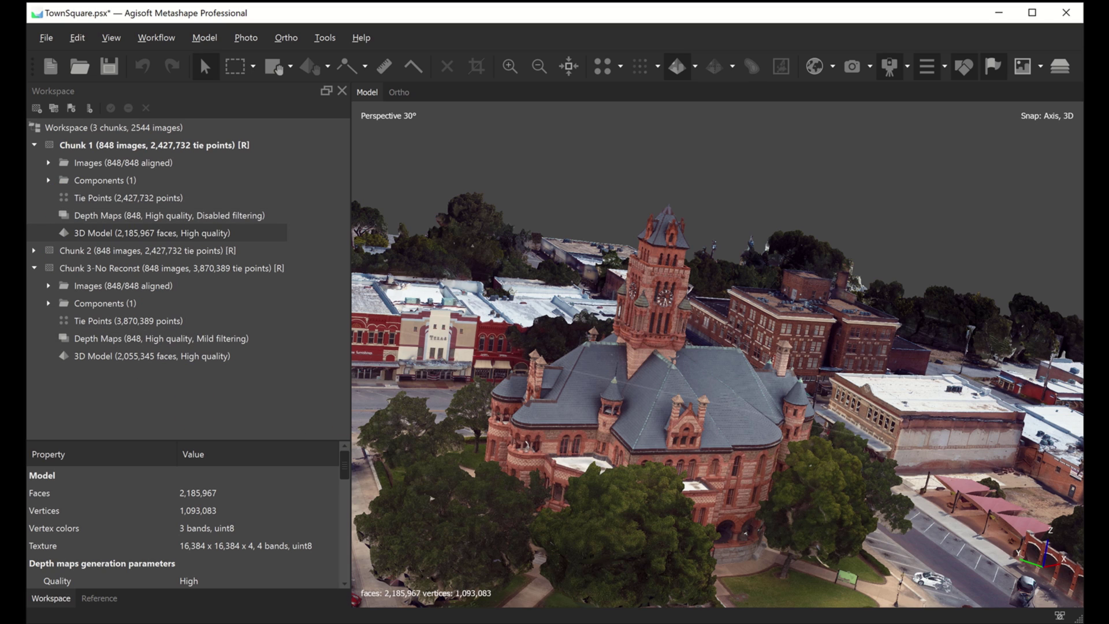
Switch to the TS_OB folder in File Explorer, enlarge its window, and check the file size of TS2.glb in its properties.
left_click_drag(26, 41, 342, 59)
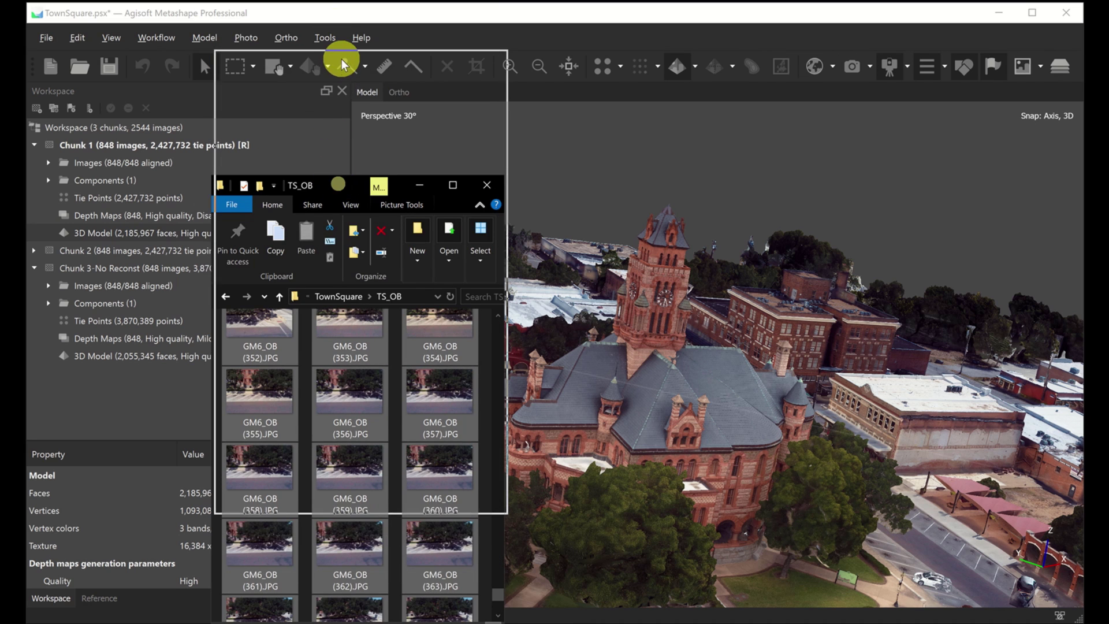
left_click_drag(511, 214, 808, 199)
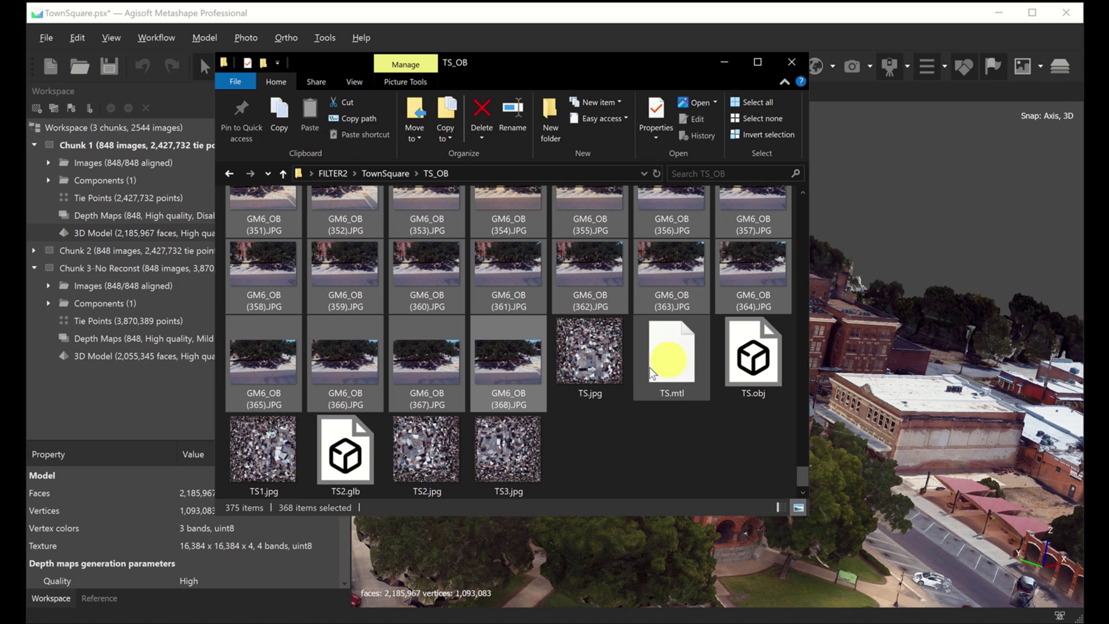
left_click(344, 460)
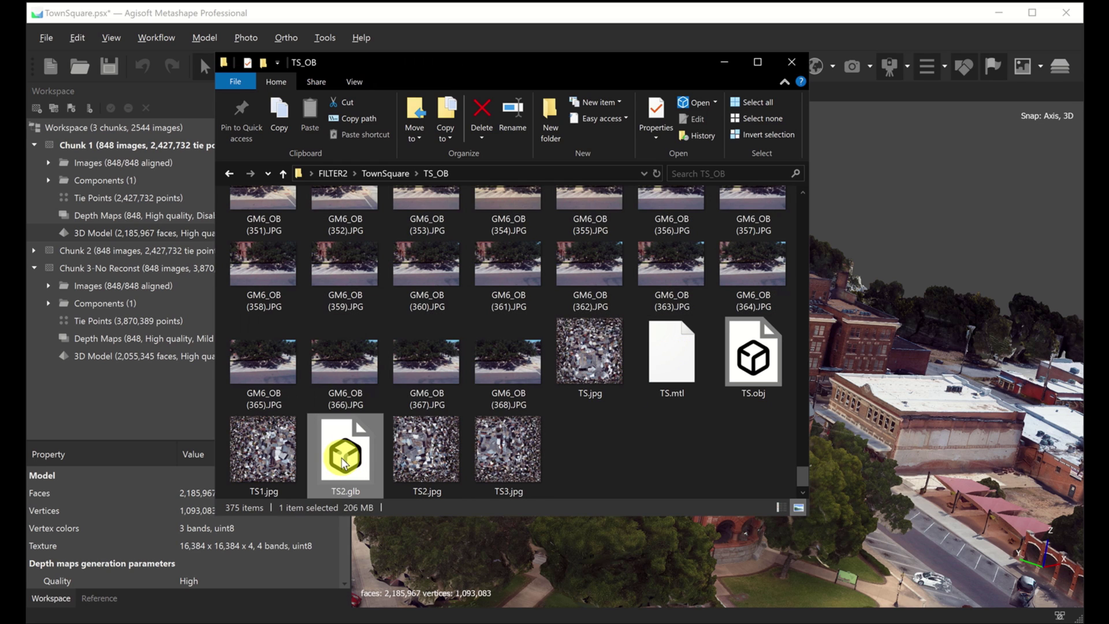
right_click(352, 461)
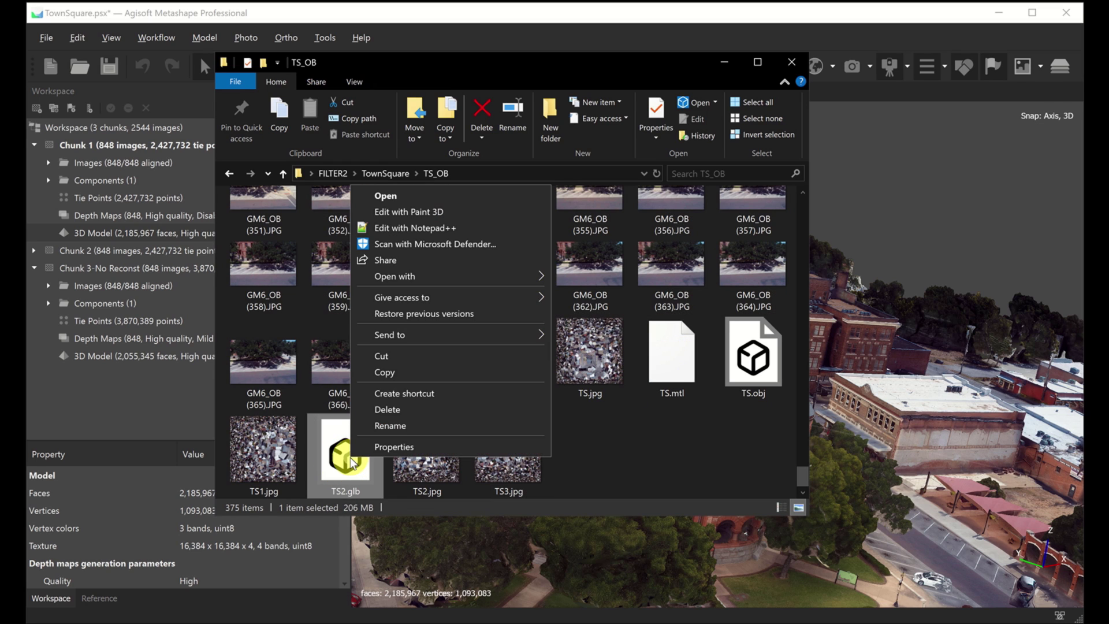
left_click(373, 447)
left_click_drag(460, 304, 417, 123)
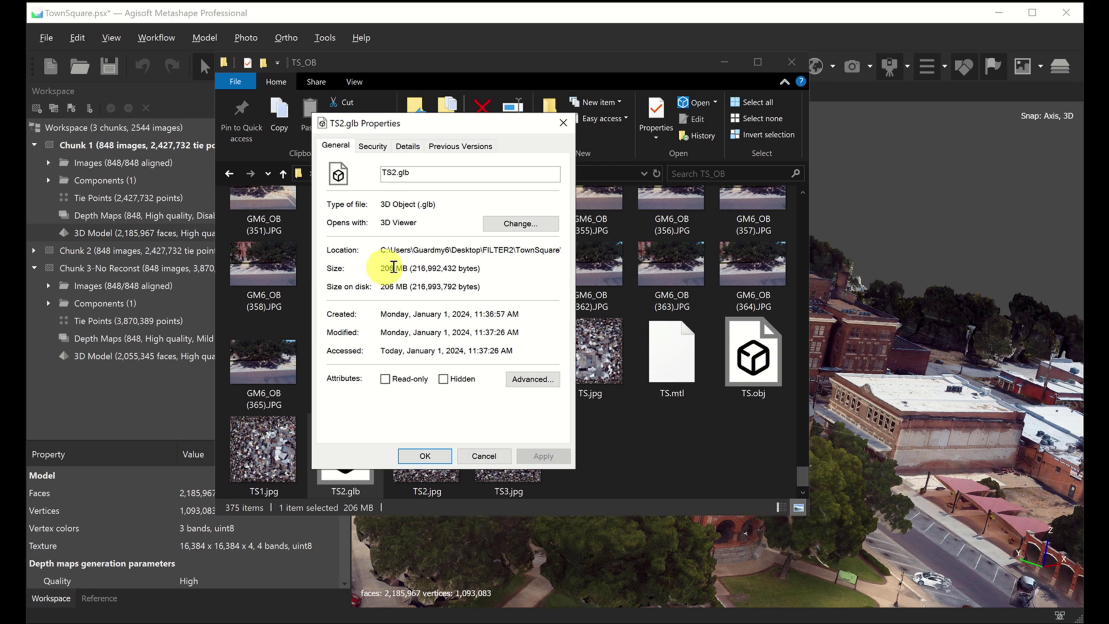
left_click(560, 122)
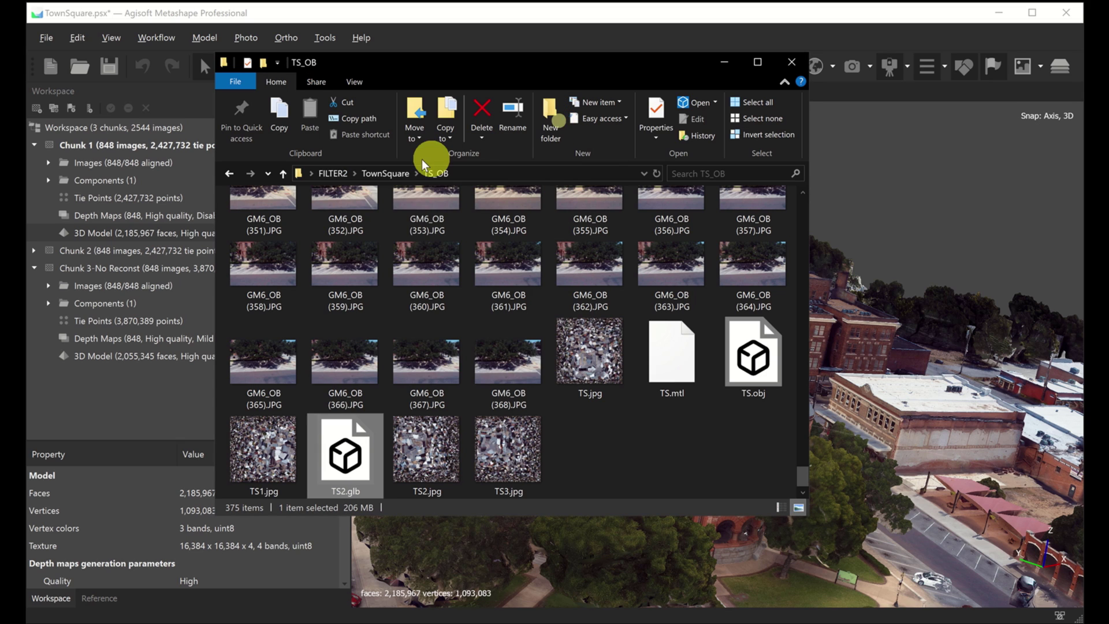
Check the size of TS.obj, and read the file size and pixel dimensions of TS3.jpg in its properties.
left_click(755, 363)
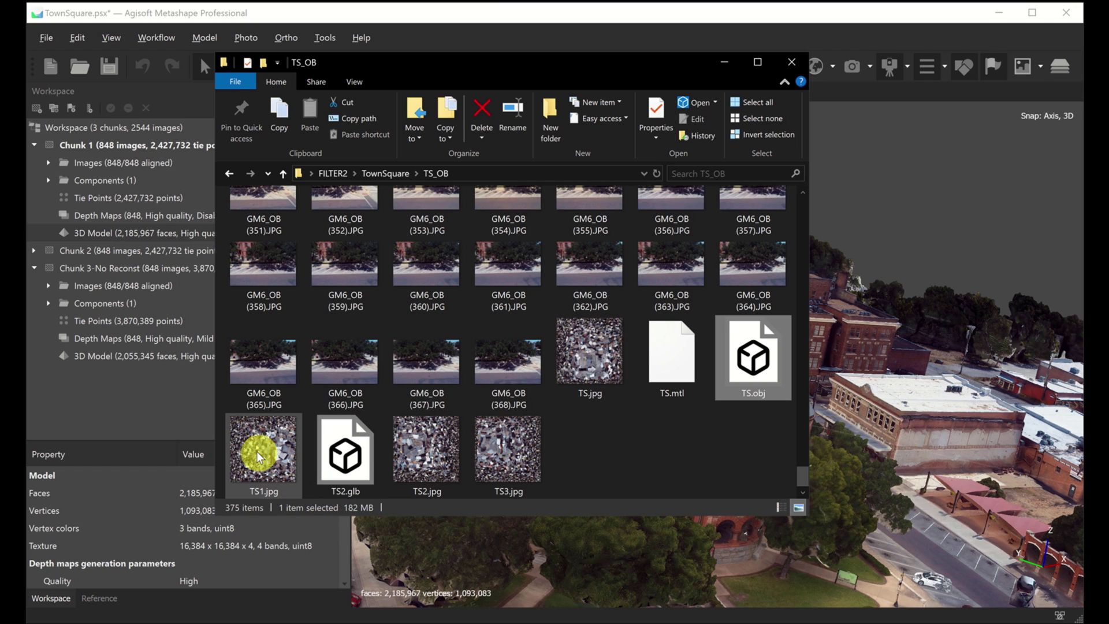
mouse_move(254, 450)
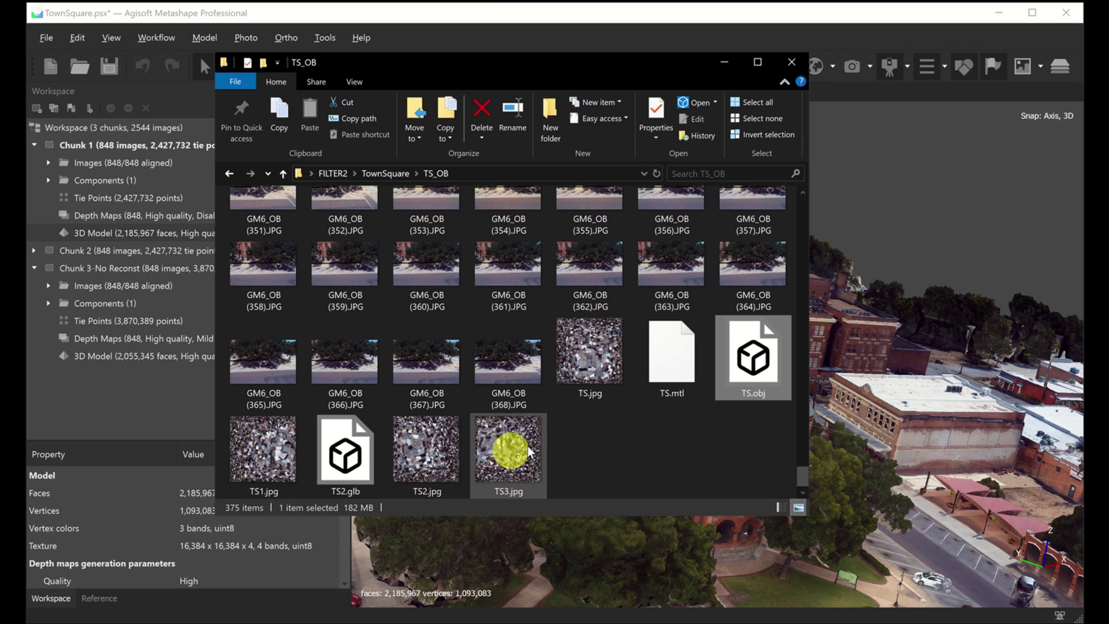
left_click(509, 446)
right_click(505, 453)
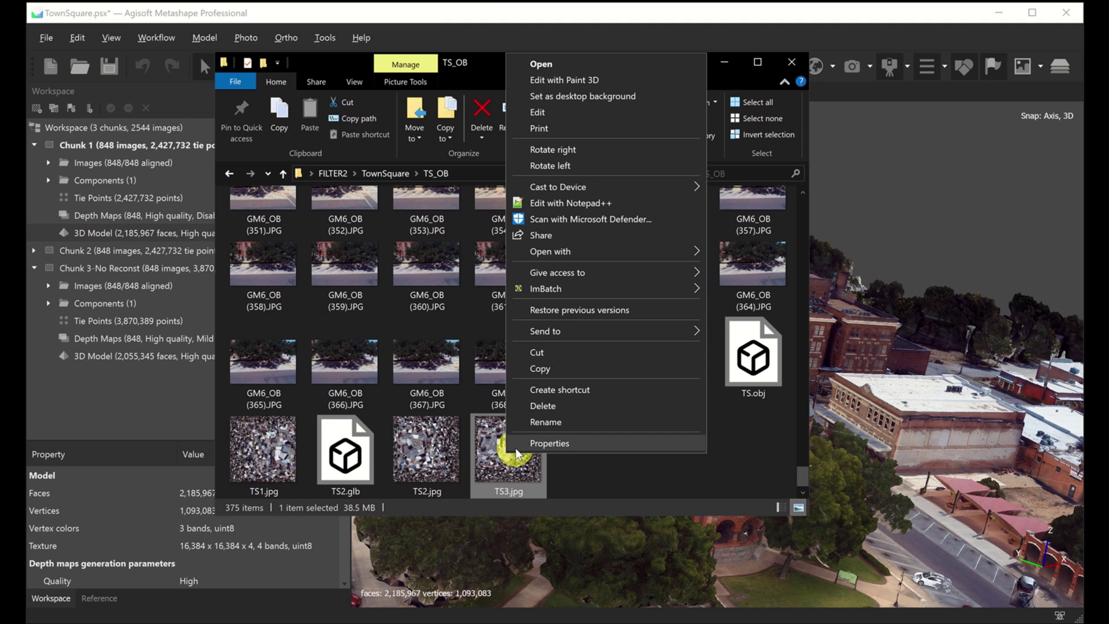
left_click(535, 442)
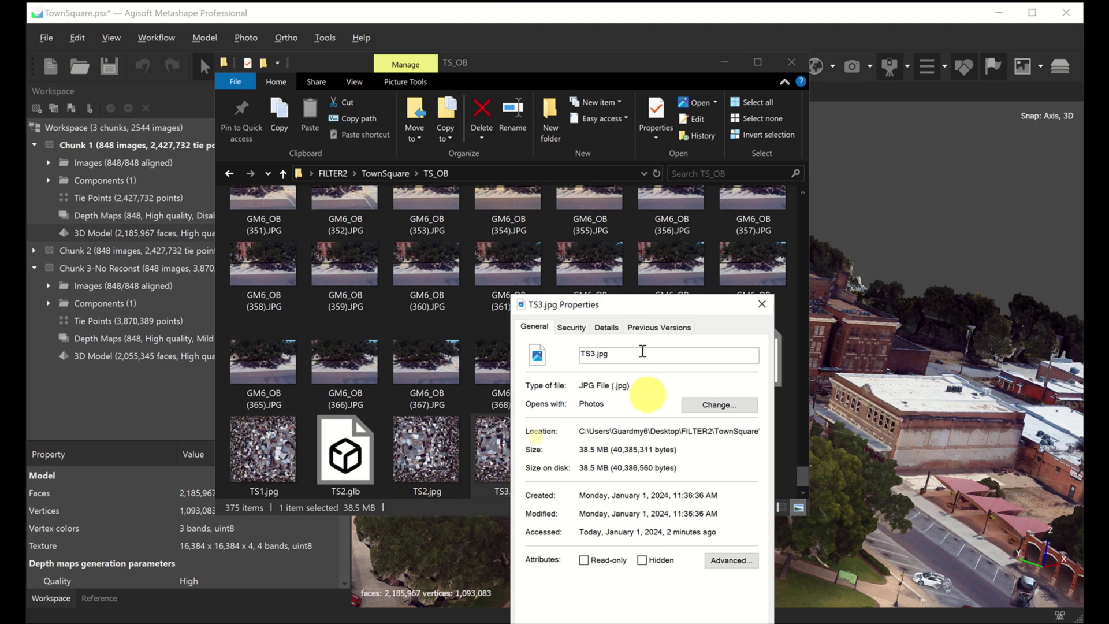
left_click_drag(604, 299, 526, 227)
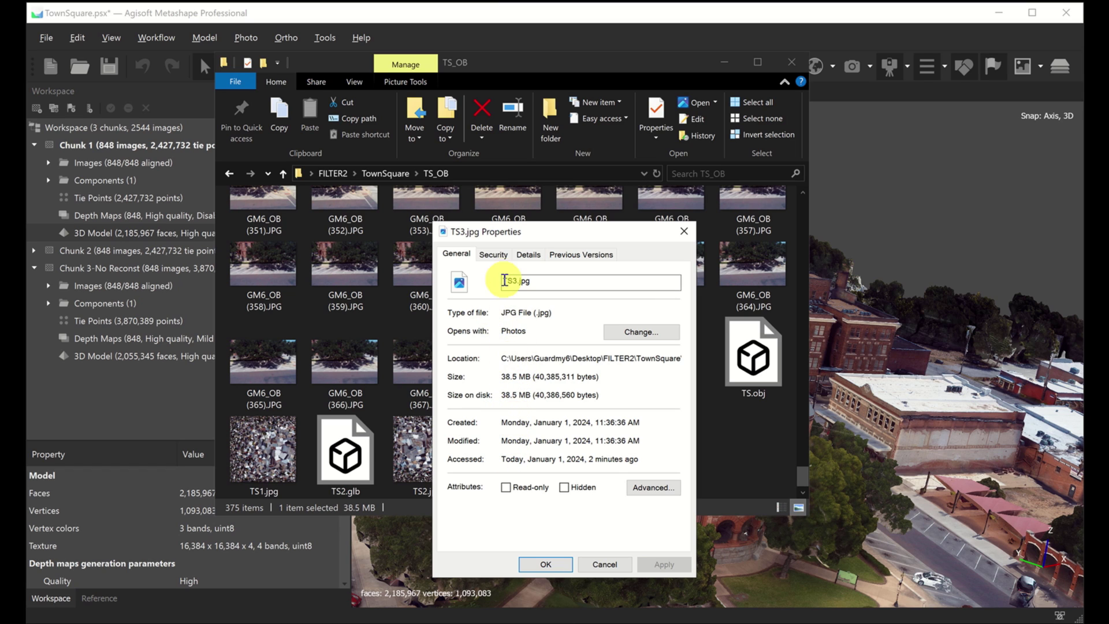
left_click(528, 254)
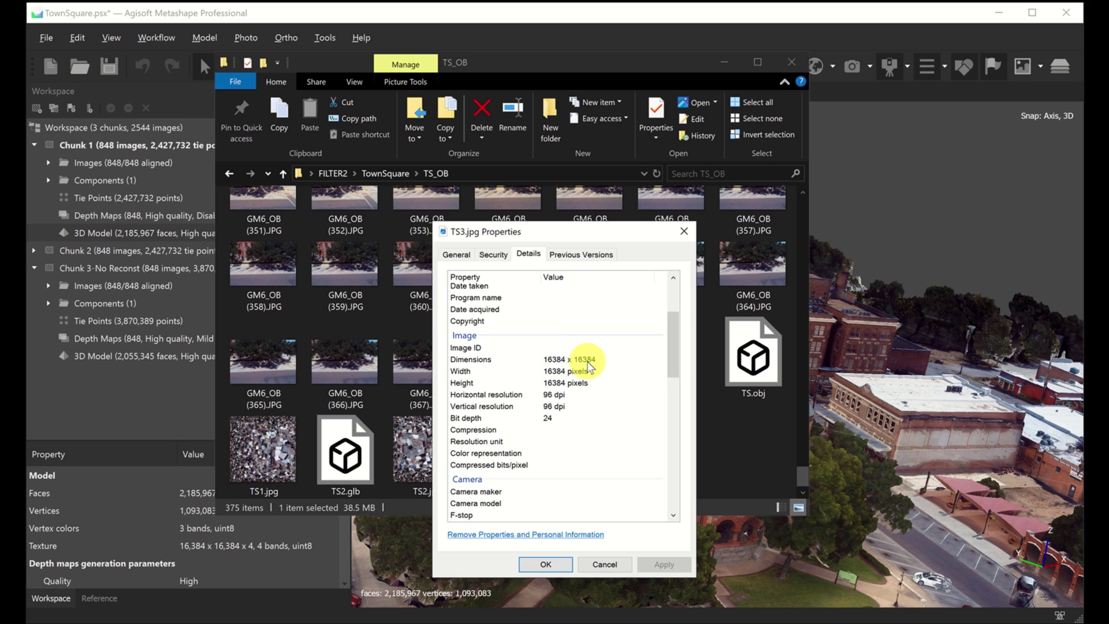
left_click(683, 231)
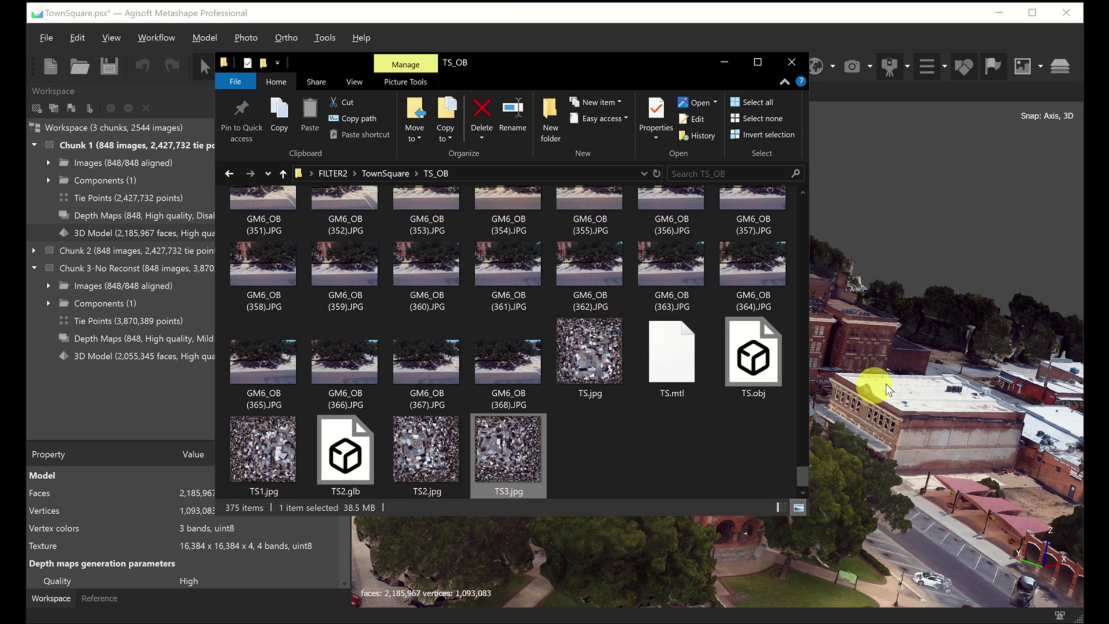
Open TS2.glb in 3D Viewer, examine the town square up close, and return to the Chunk 1 model in Metashape.
double_click(341, 460)
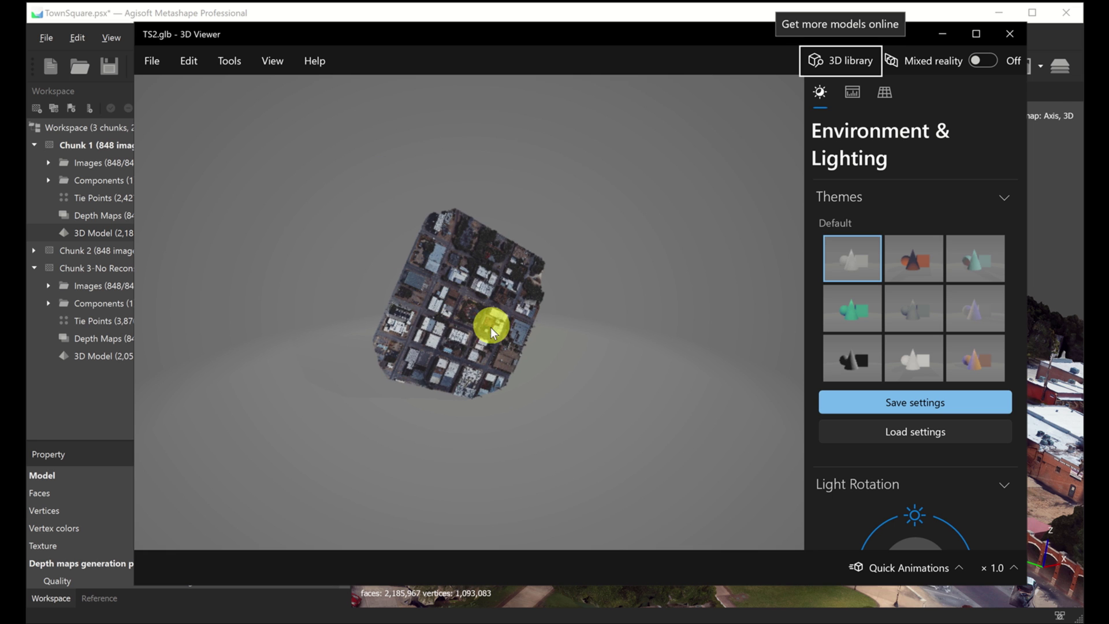
left_click_drag(491, 327, 597, 412)
scroll(459, 330, "up", 5)
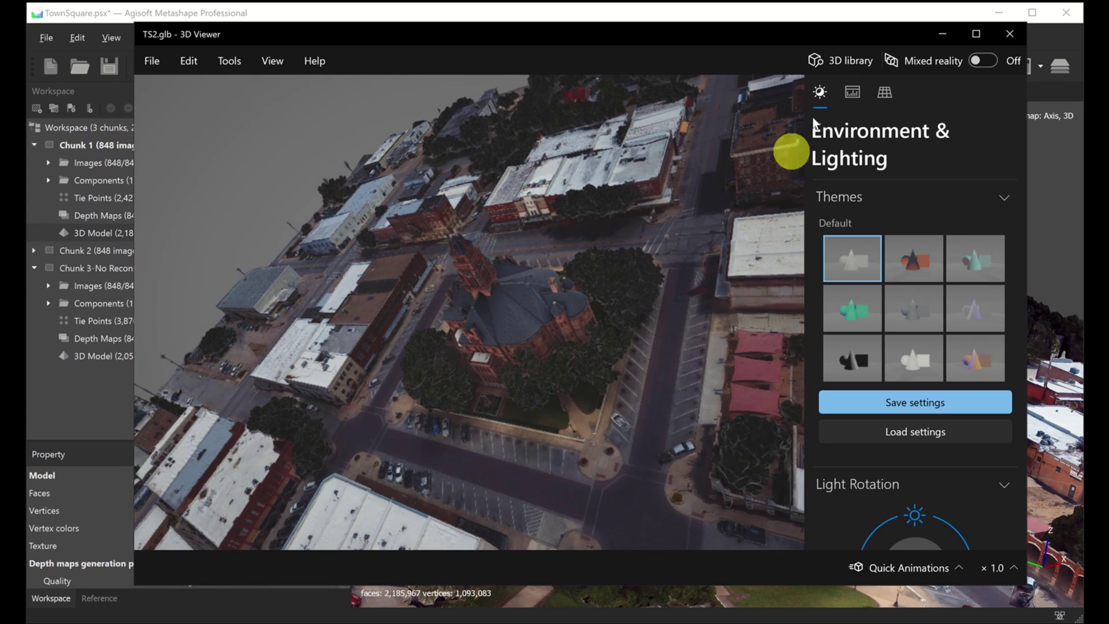
left_click(1008, 35)
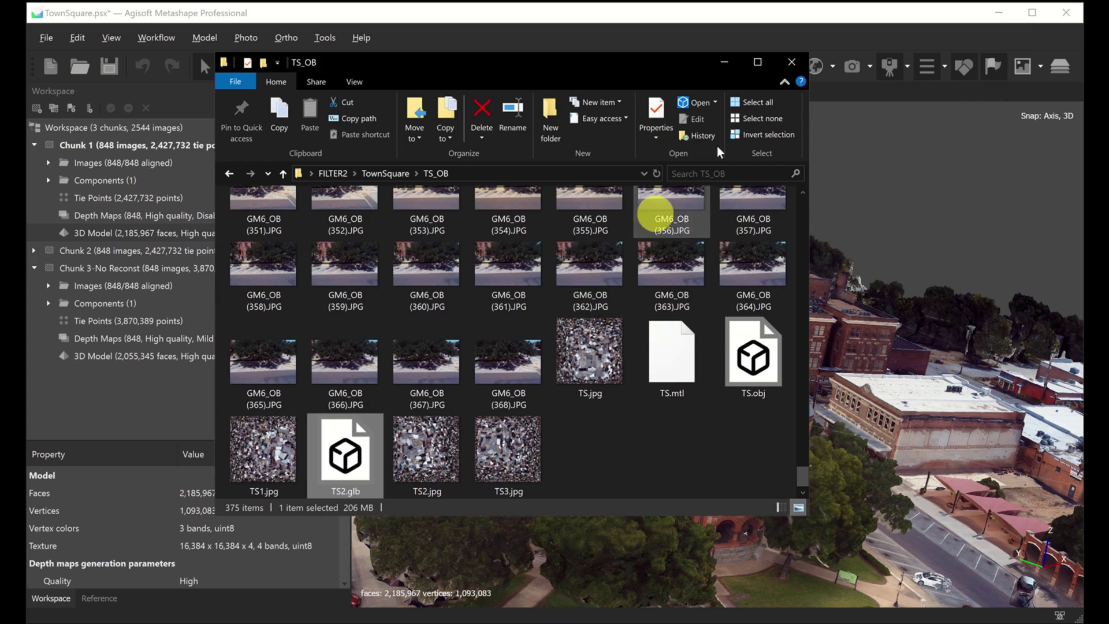
left_click(732, 58)
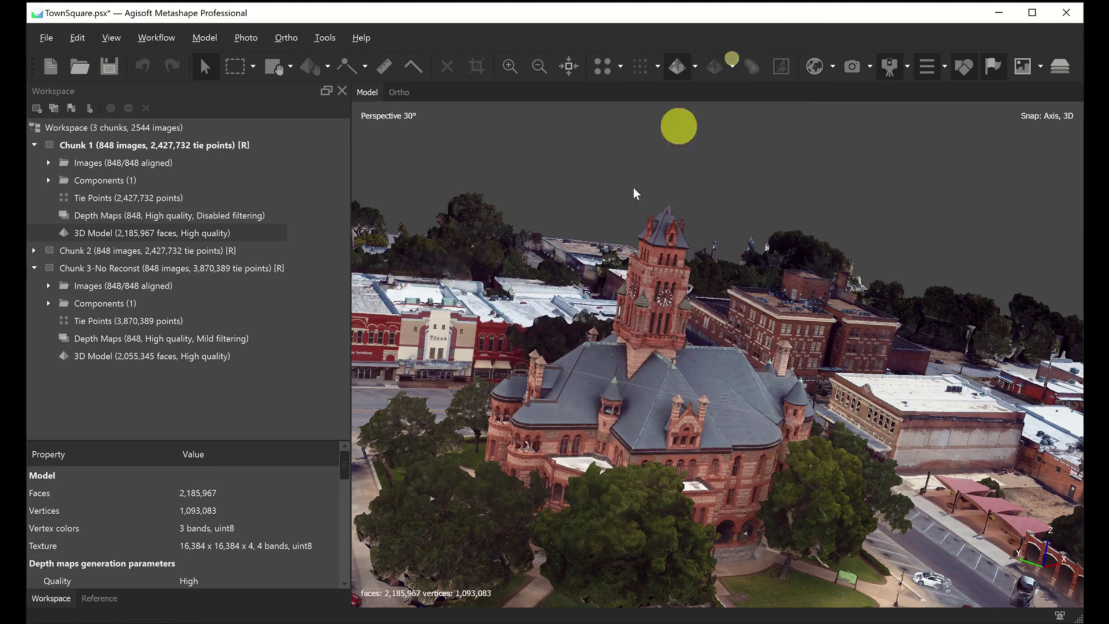
left_click_drag(628, 254, 623, 417)
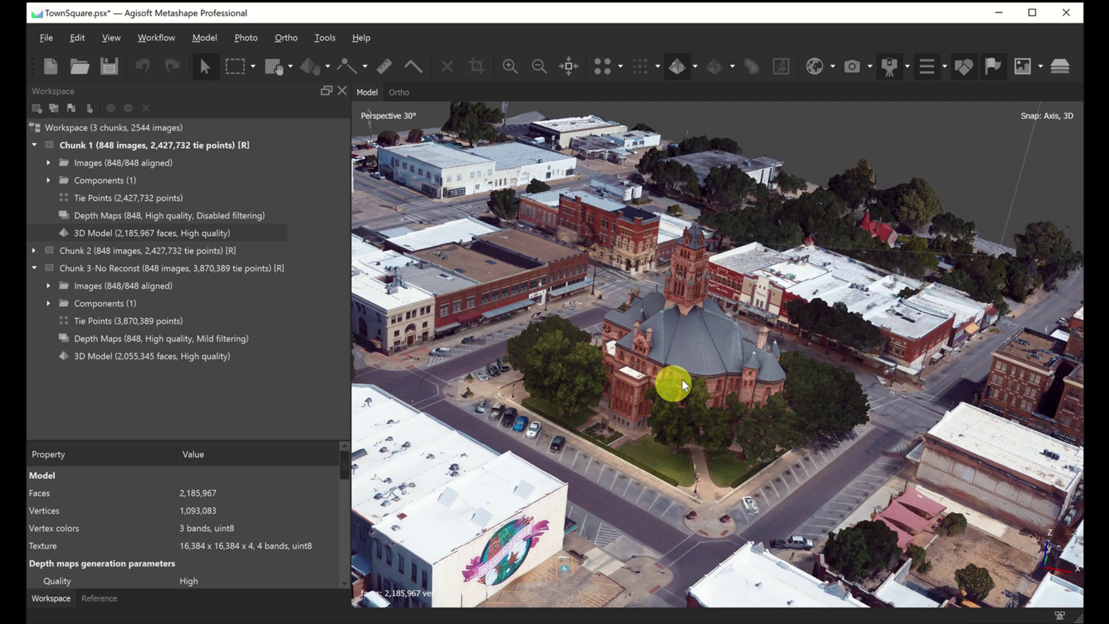